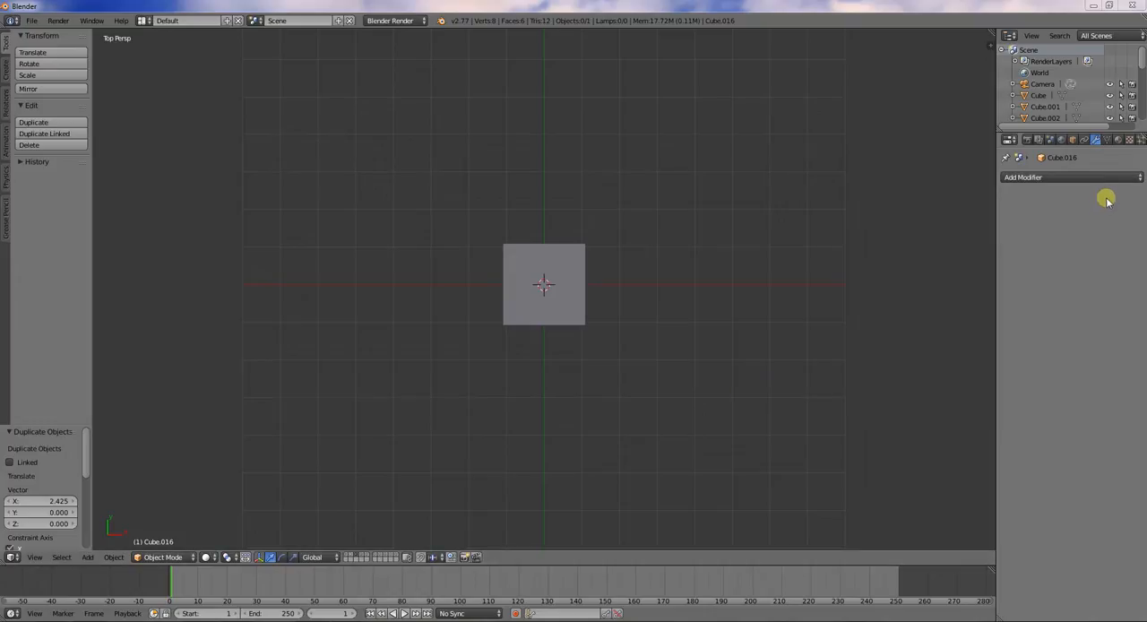
{"action": "left_click", "coordinate": [1091, 177]}
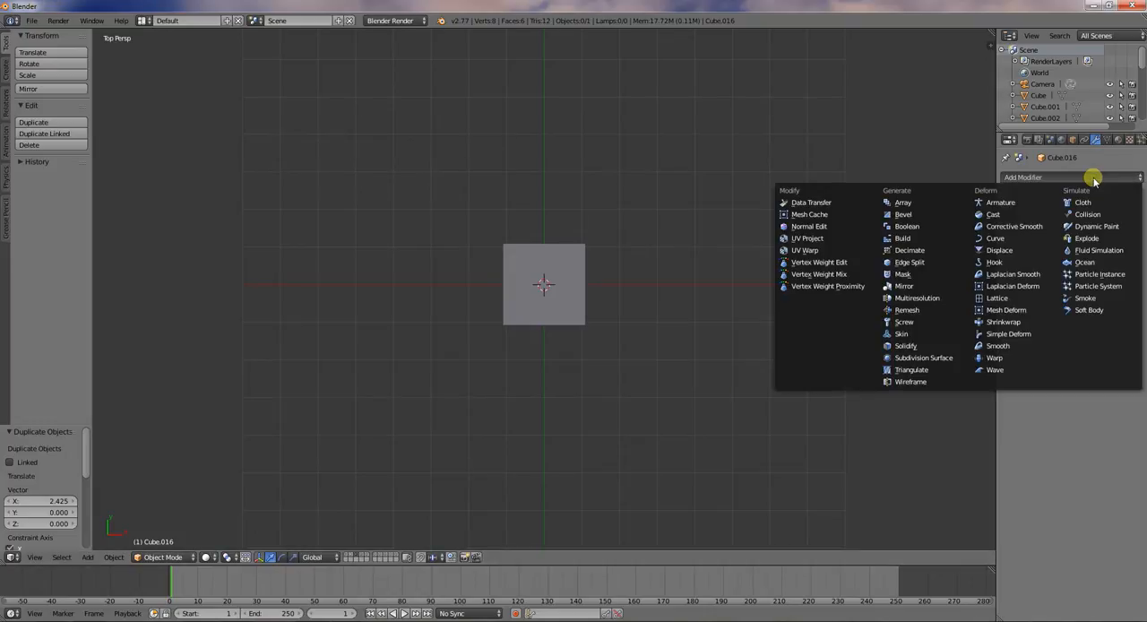
{"action": "left_click", "coordinate": [932, 216]}
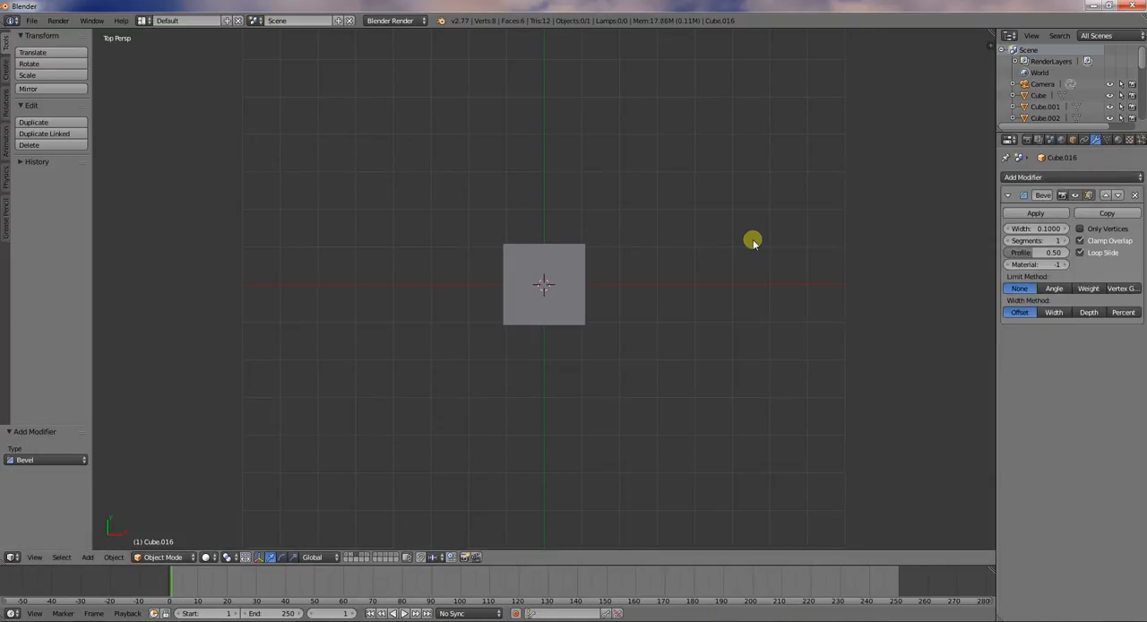
{"action": "right_click", "coordinate": [576, 265]}
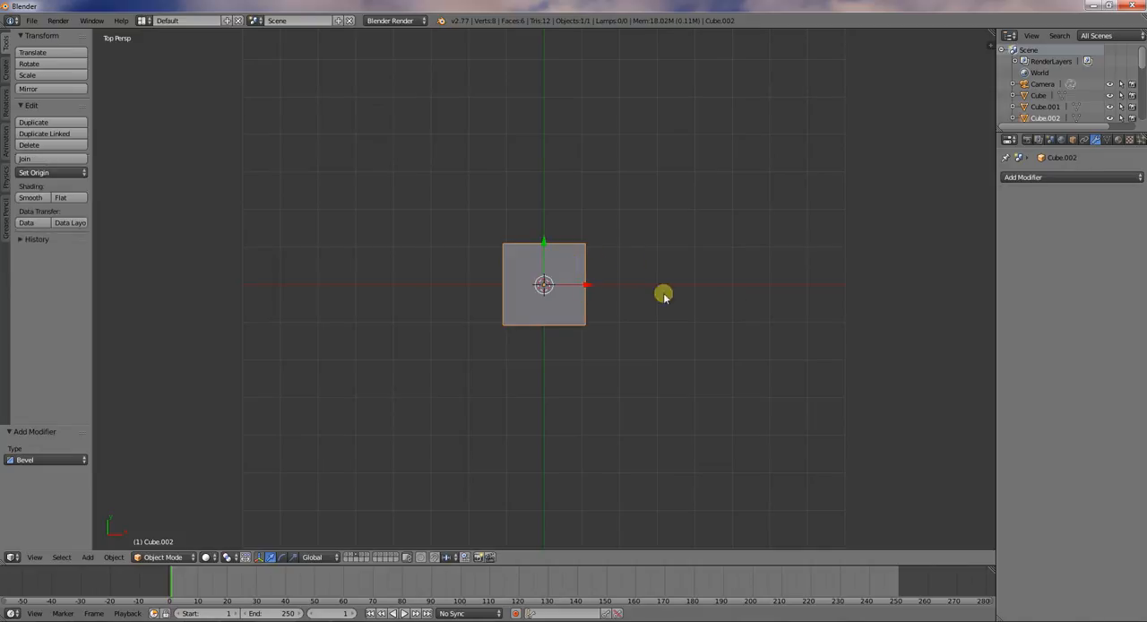
{"action": "left_click", "coordinate": [350, 557]}
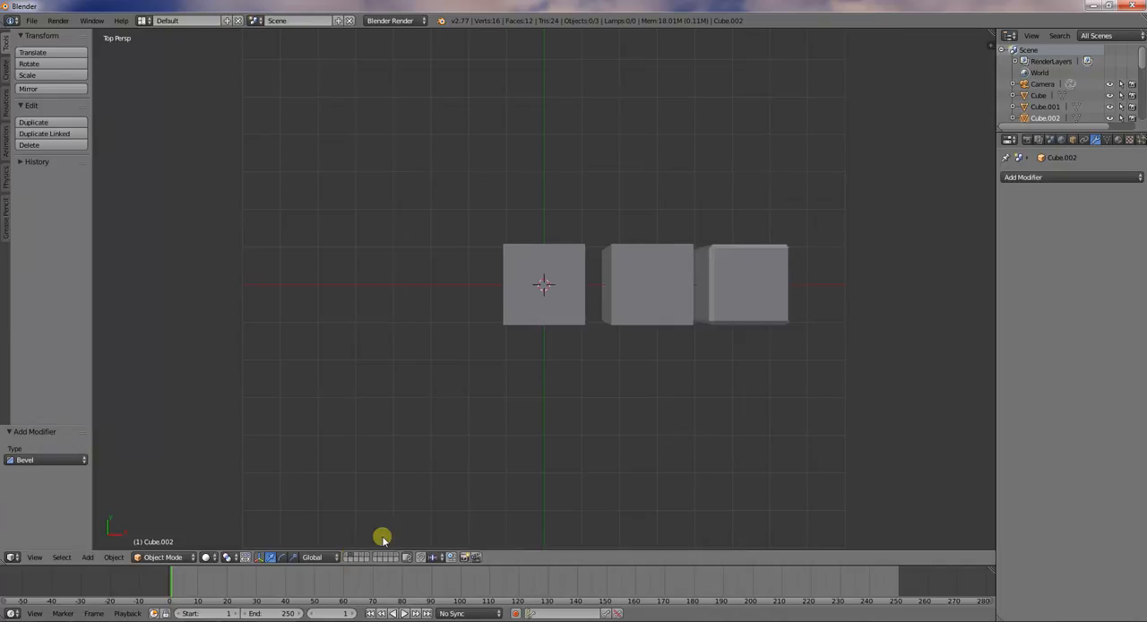
{"action": "key", "text": "2"}
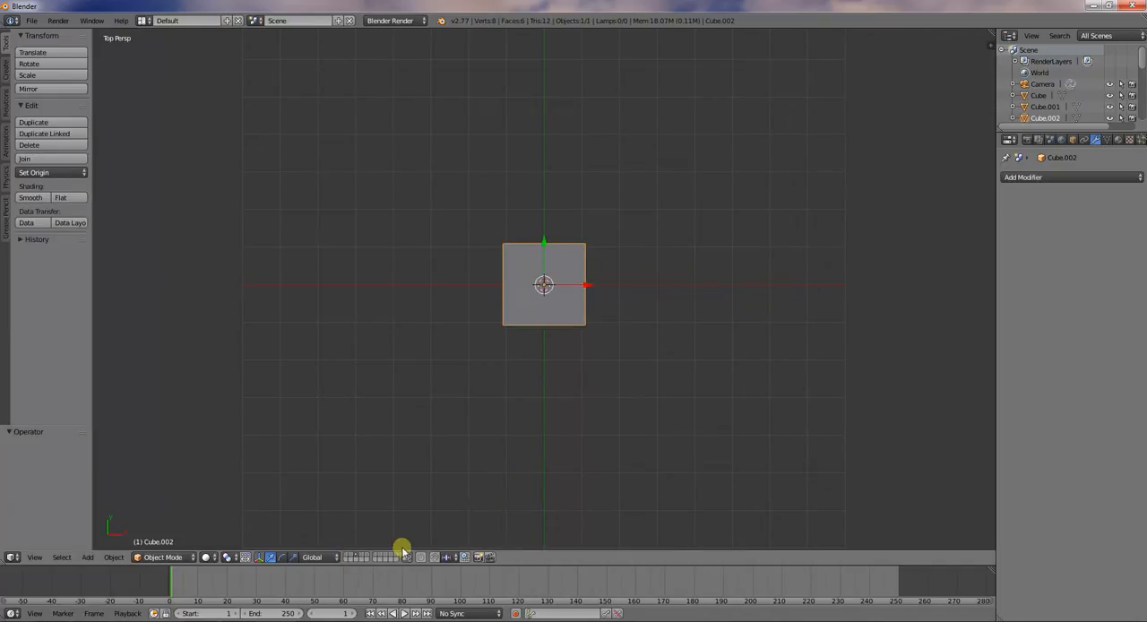
{"action": "left_click", "coordinate": [358, 556]}
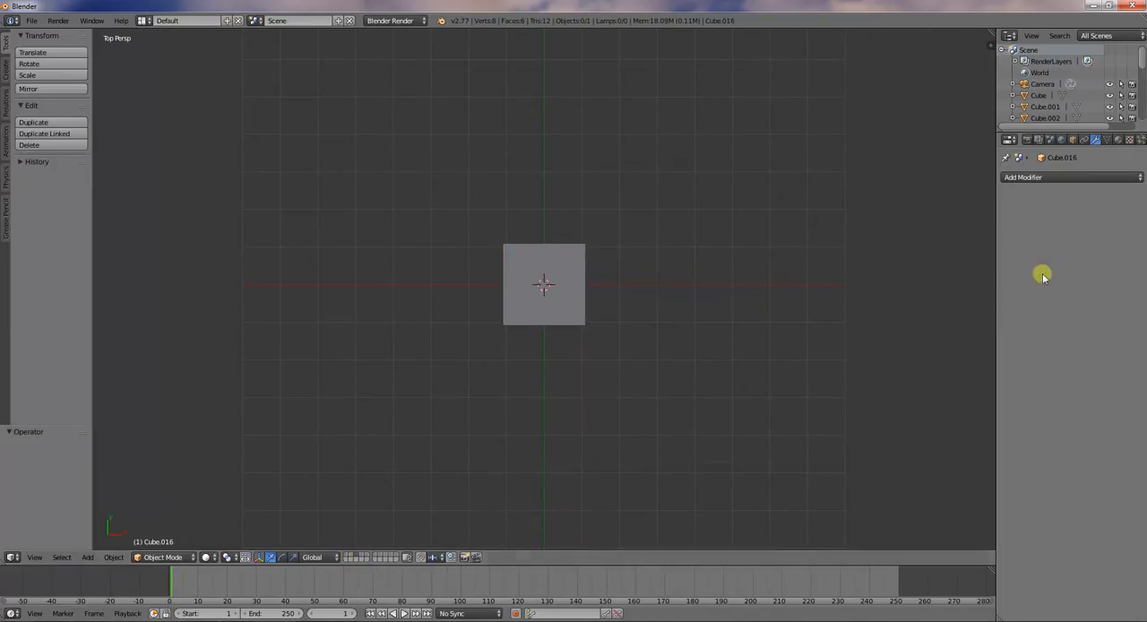
{"action": "key", "text": "2"}
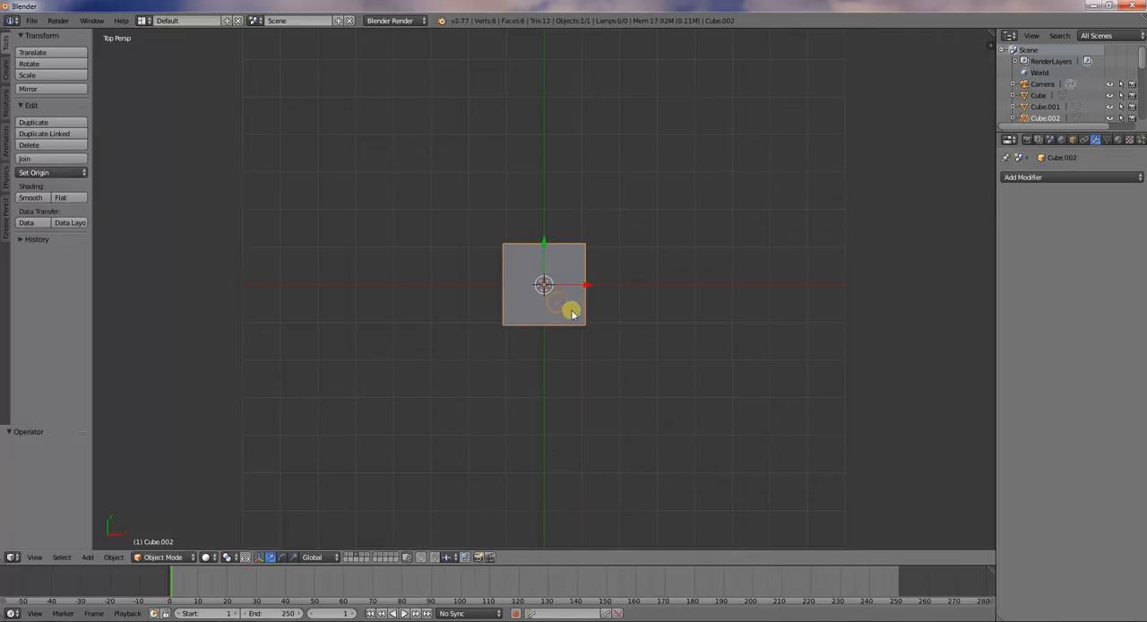
Add a Bevel modifier to the selected cube and view its bevelled edges in perspective
{"action": "left_click", "coordinate": [1107, 176]}
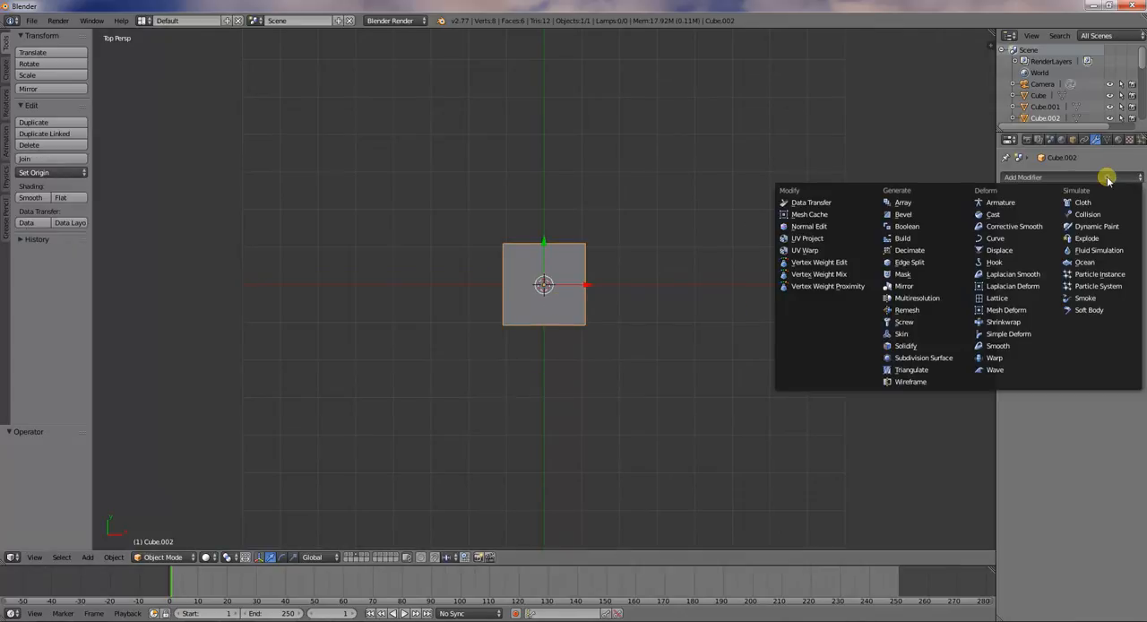
{"action": "left_click", "coordinate": [944, 216]}
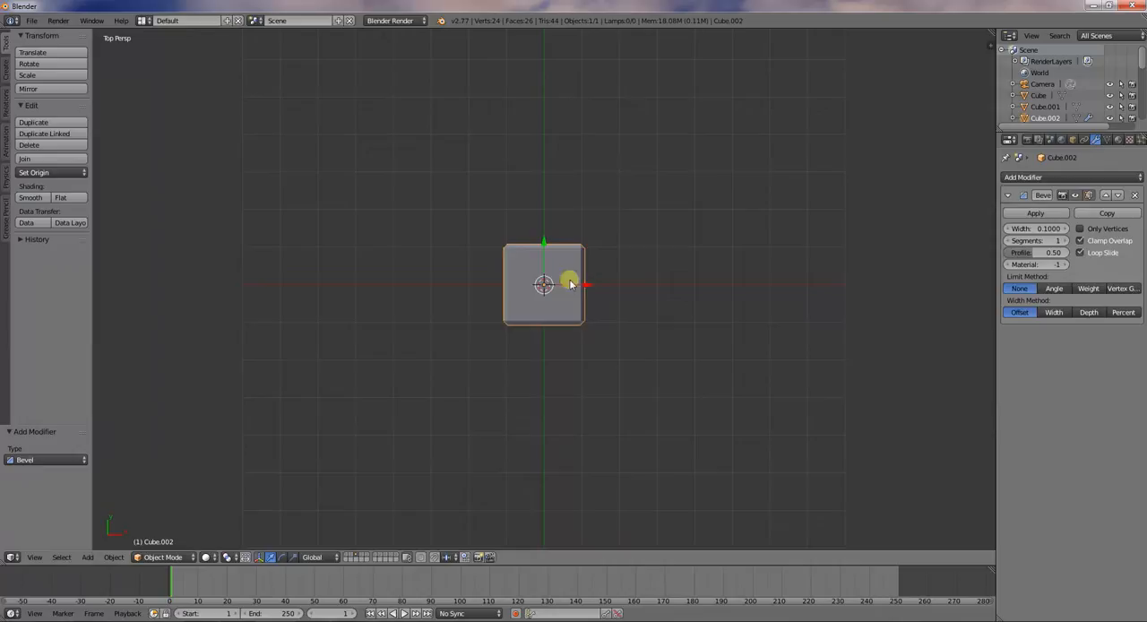
{"action": "middle_click_drag", "start_coordinate": [637, 259], "coordinate": [509, 147]}
{"action": "middle_click_drag", "start_coordinate": [533, 296], "coordinate": [584, 297]}
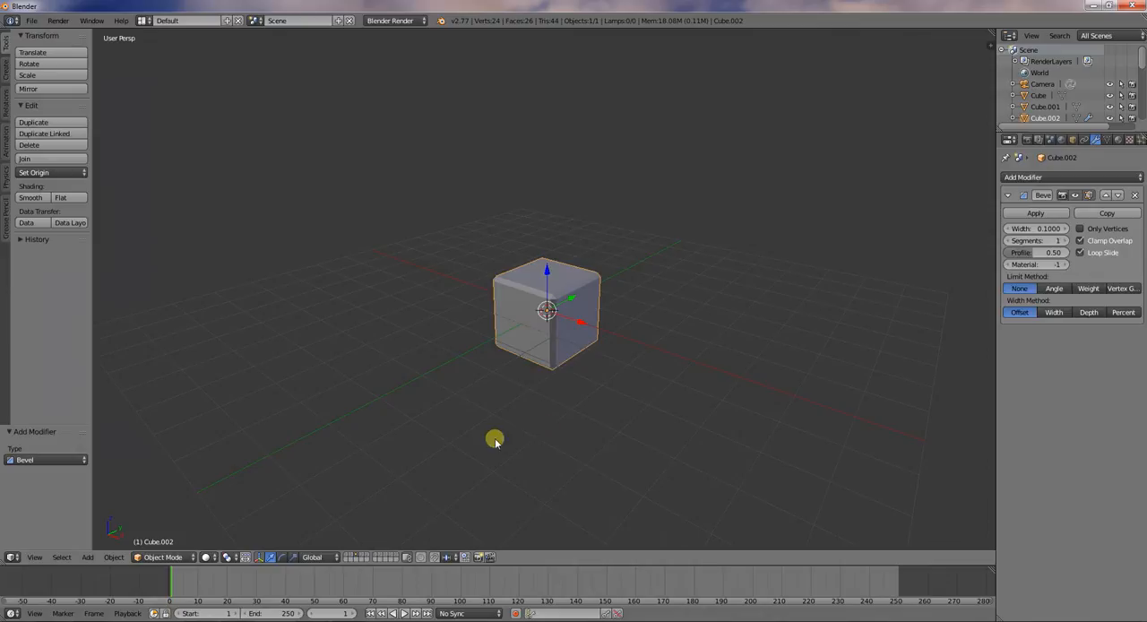
{"action": "middle_click_drag", "start_coordinate": [556, 289], "coordinate": [547, 296]}
Try moving an upper corner vertex of the cube in Edit Mode with the Bevel modifier active, and cancel the move
{"action": "key", "text": "Tab"}
{"action": "middle_click_drag", "start_coordinate": [566, 334], "coordinate": [533, 328]}
{"action": "scroll", "coordinate": [555, 319], "scroll_direction": "up", "scroll_amount": 3}
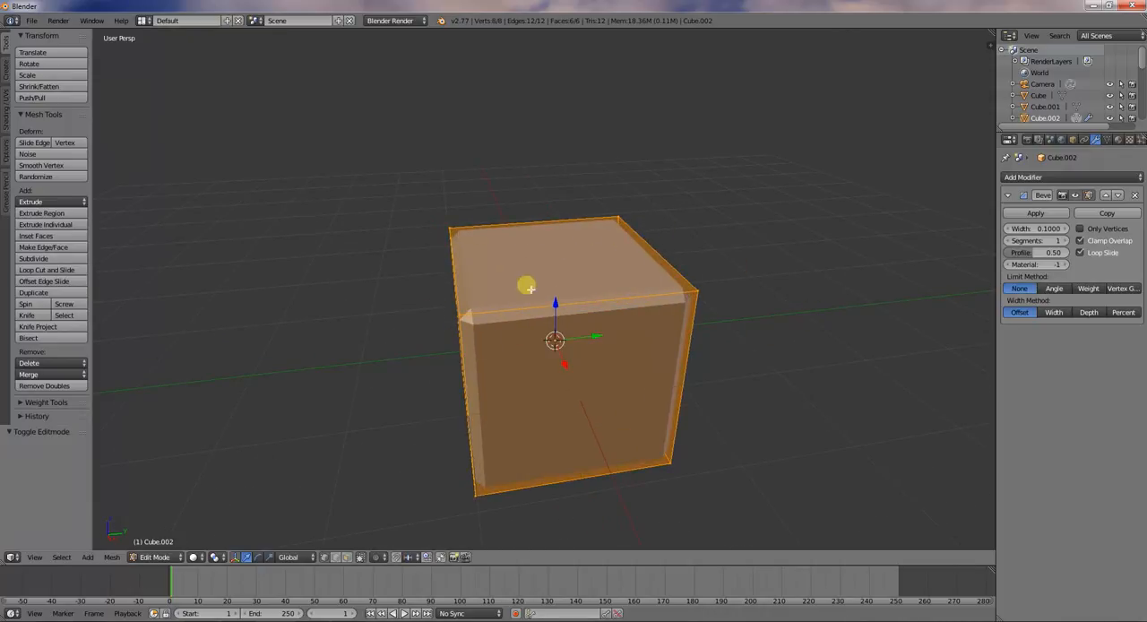
{"action": "right_click", "coordinate": [698, 292]}
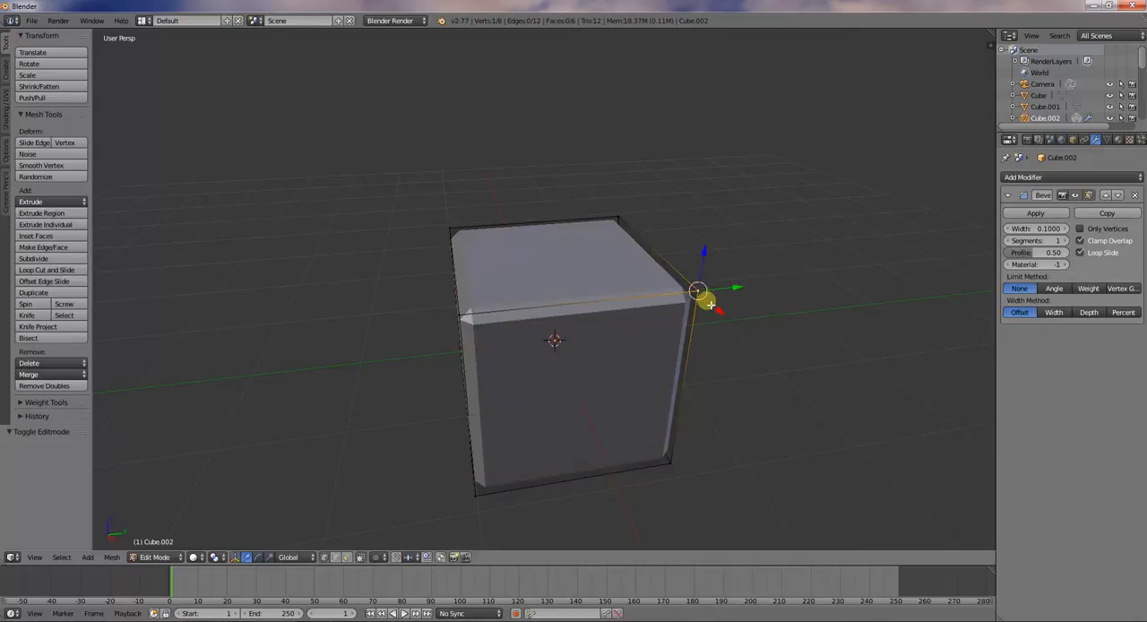
{"action": "key", "text": "g"}
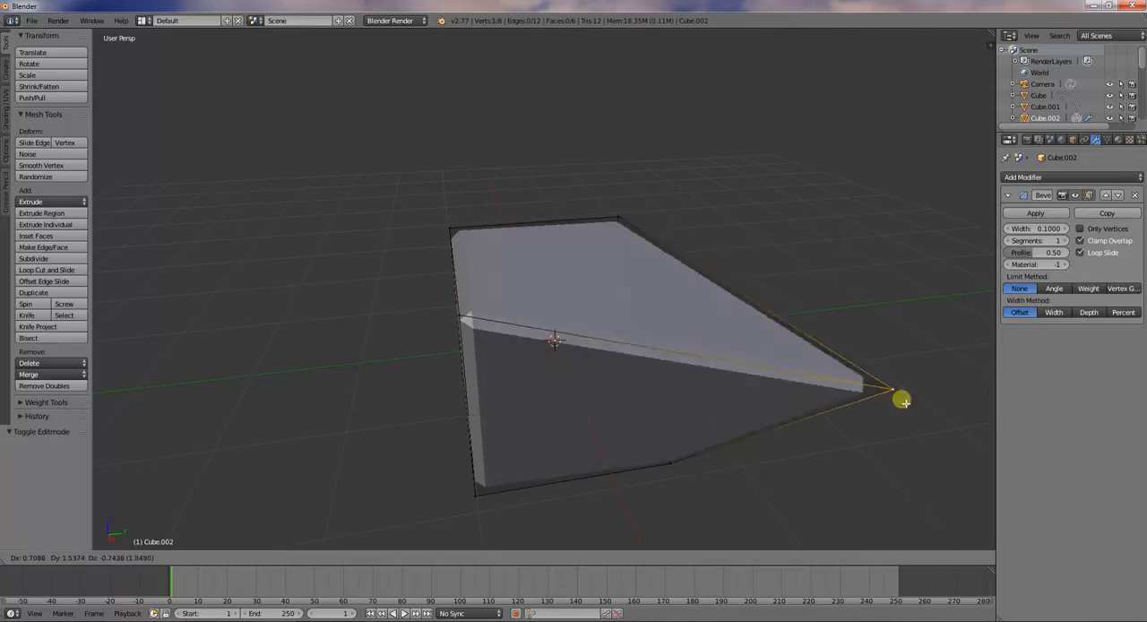
{"action": "right_click", "coordinate": [663, 304]}
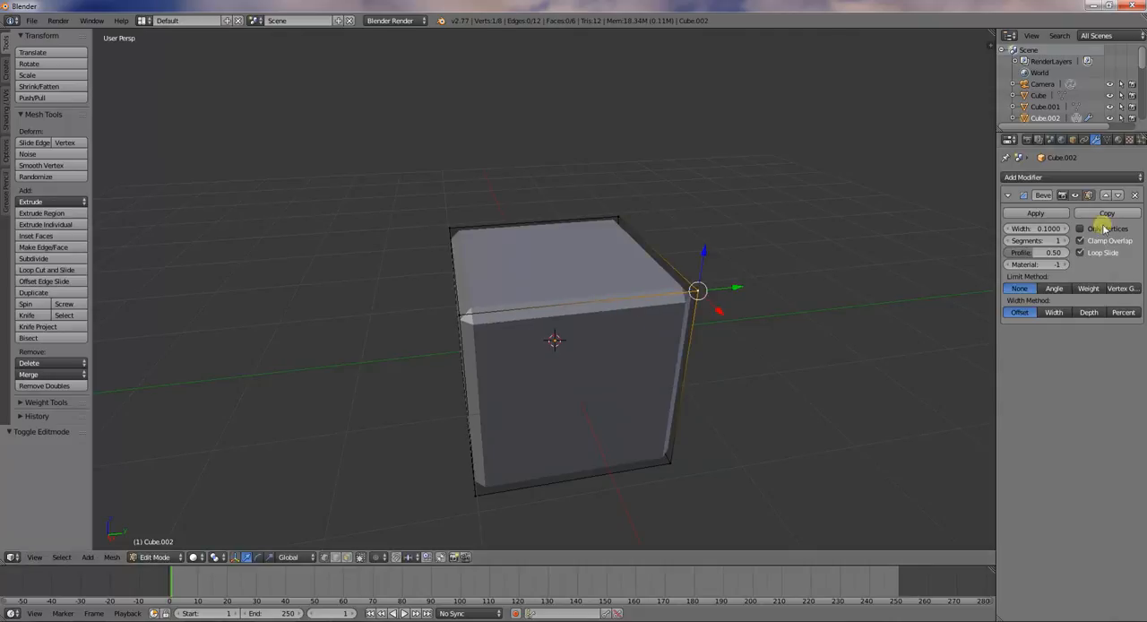
Apply the Bevel modifier to the cube in Object Mode
{"action": "left_click", "coordinate": [1013, 215]}
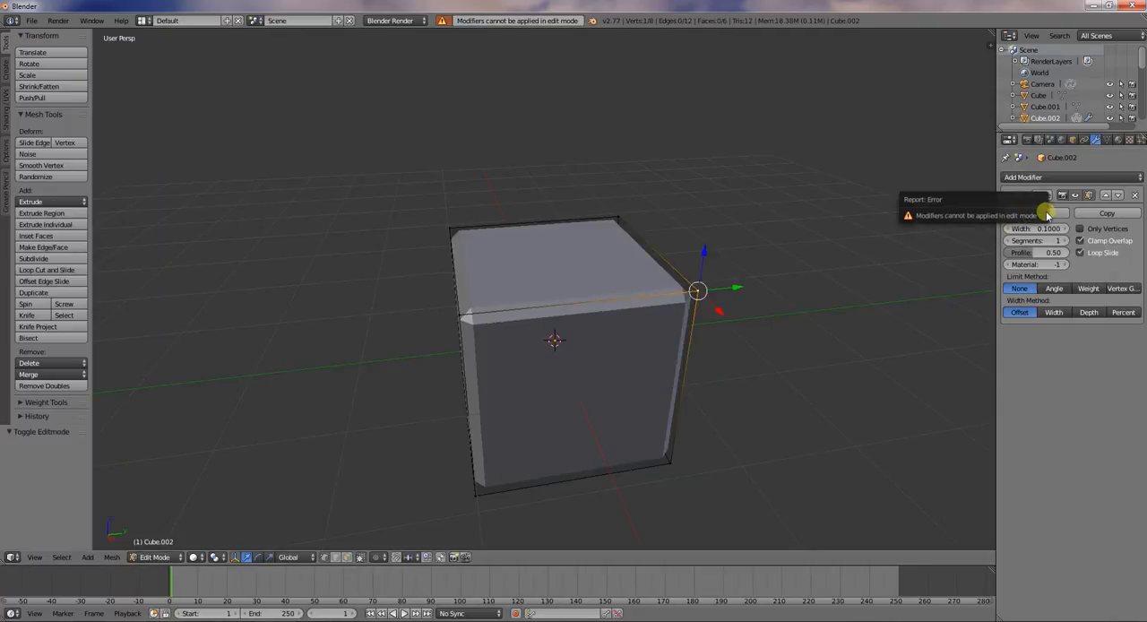
{"action": "key", "text": "Tab"}
{"action": "left_click", "coordinate": [1026, 215]}
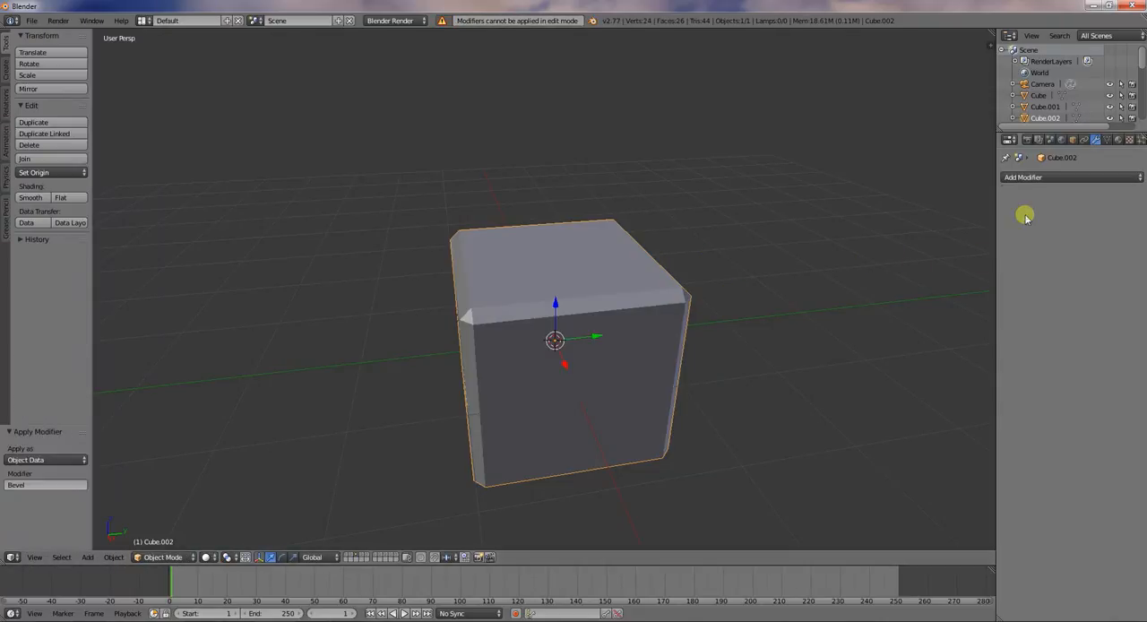
Examine the cube's applied bevel geometry in Edit Mode by selecting one of its corner vertices
{"action": "key", "text": "Tab"}
{"action": "right_click", "coordinate": [474, 326]}
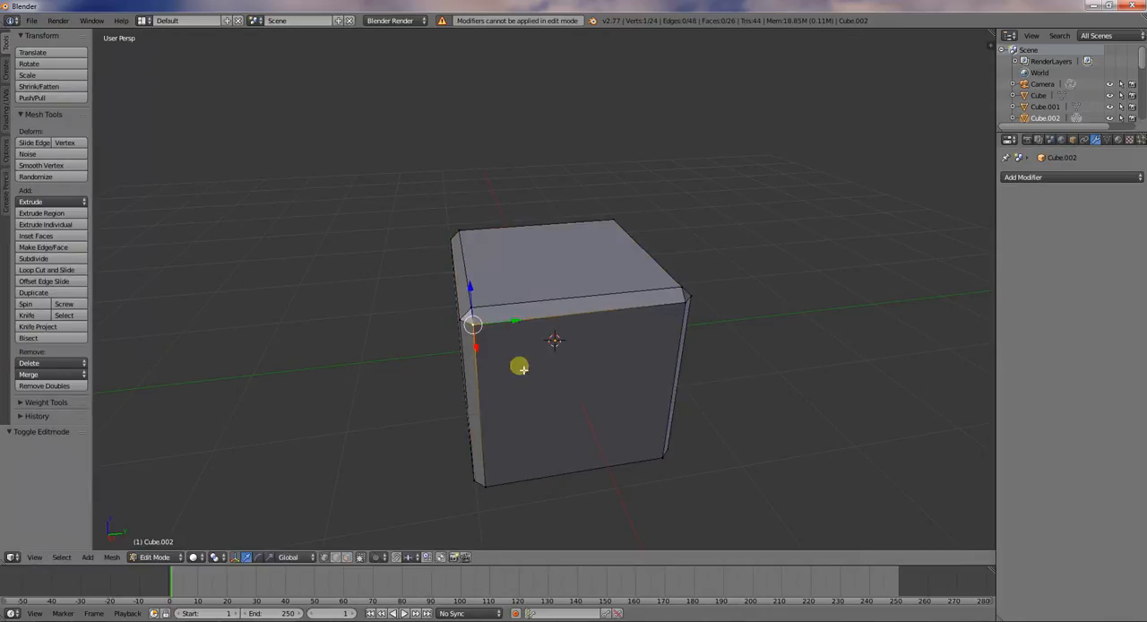
{"action": "key", "text": "a"}
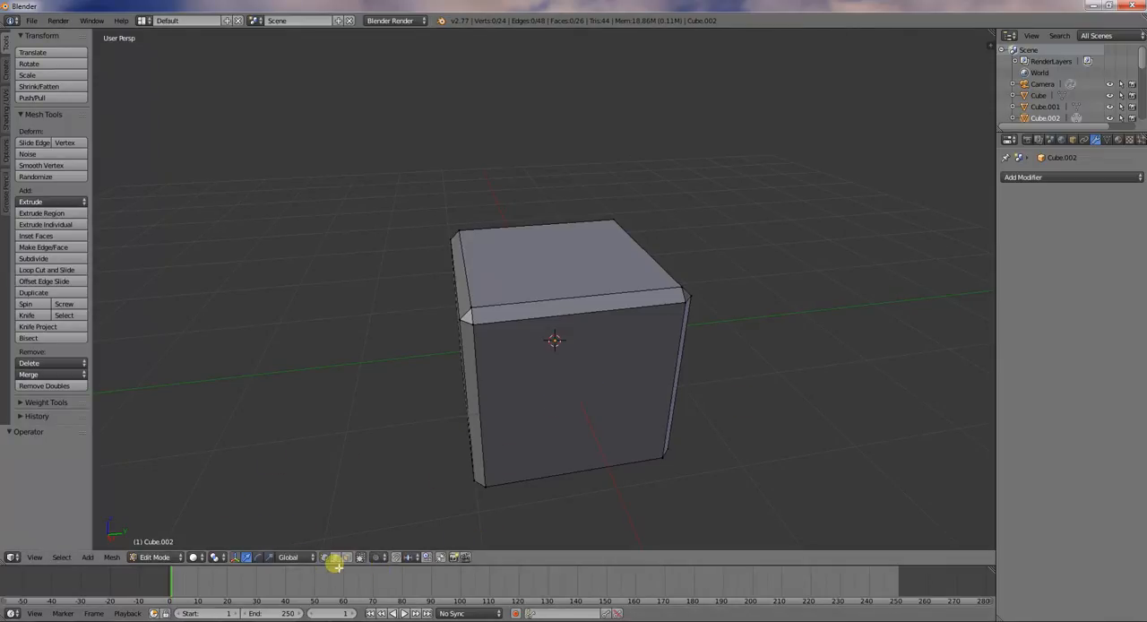
{"action": "key", "text": "Tab"}
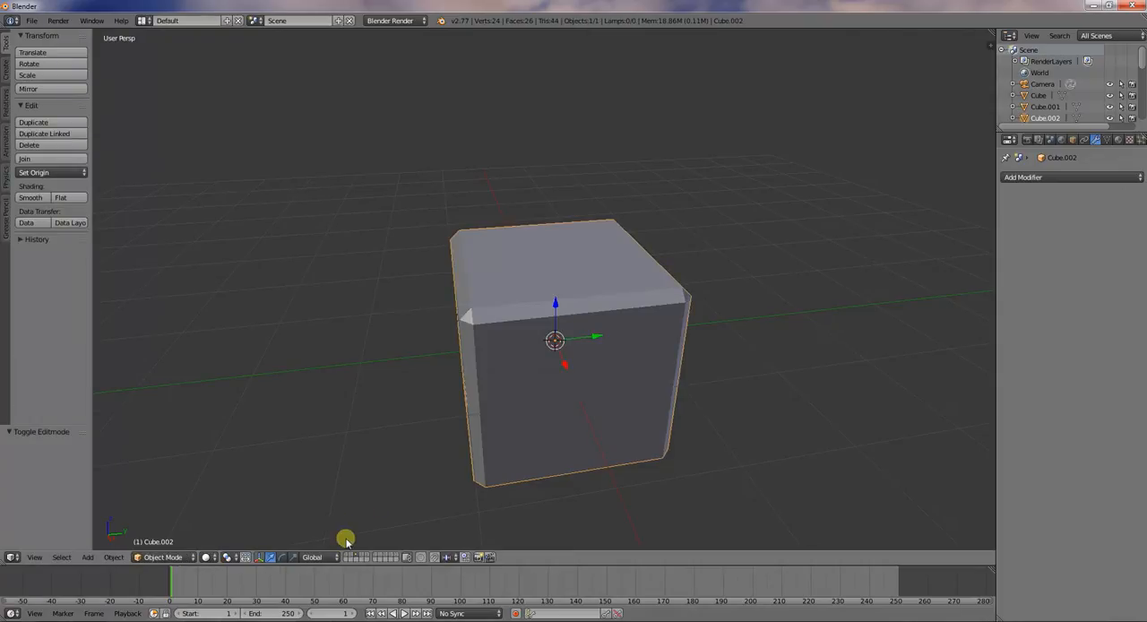
Turn on the on-screen display of pressed keys in the 3D view's properties
{"action": "key", "text": "m"}
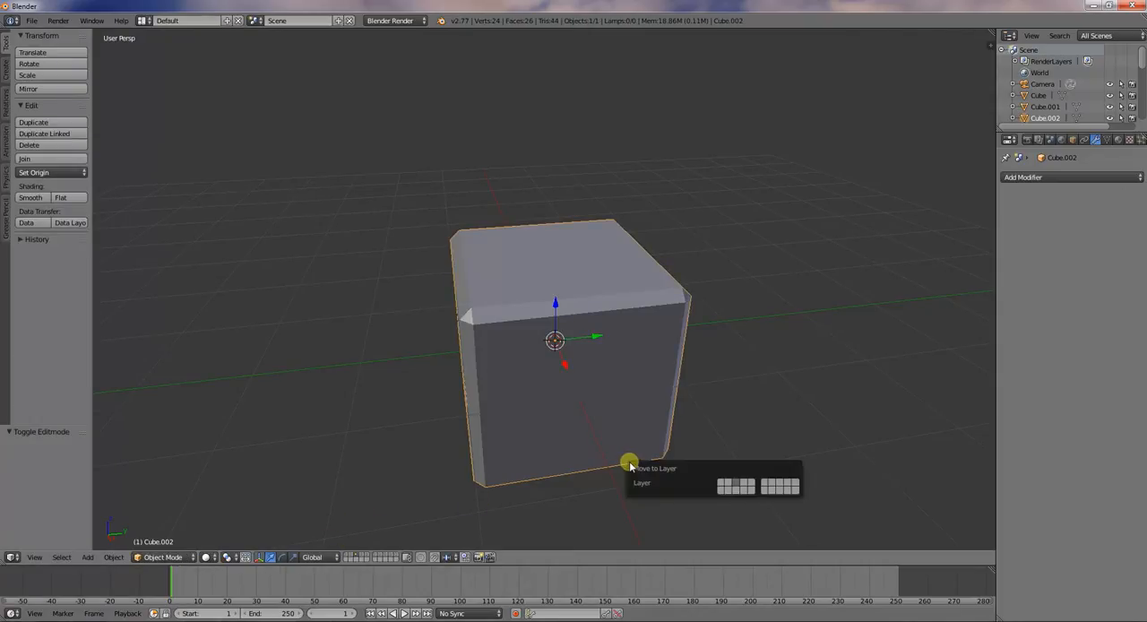
{"action": "key", "text": "n"}
{"action": "scroll", "coordinate": [941, 444], "scroll_direction": "down", "scroll_amount": 5}
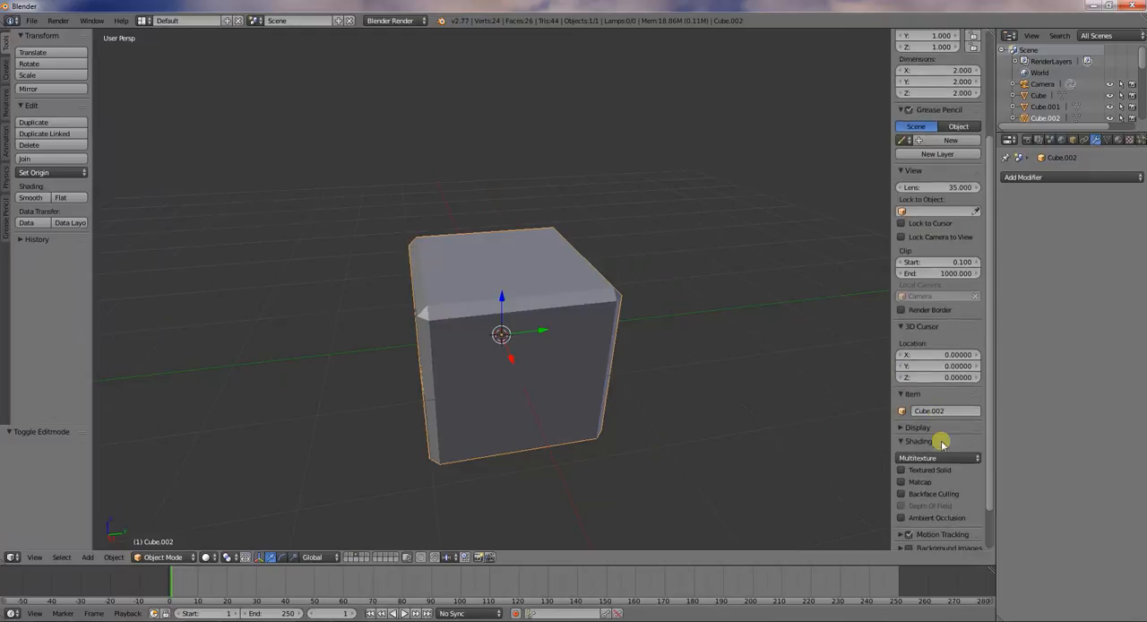
{"action": "scroll", "coordinate": [941, 444], "scroll_direction": "down", "scroll_amount": 2}
{"action": "key", "text": "n"}
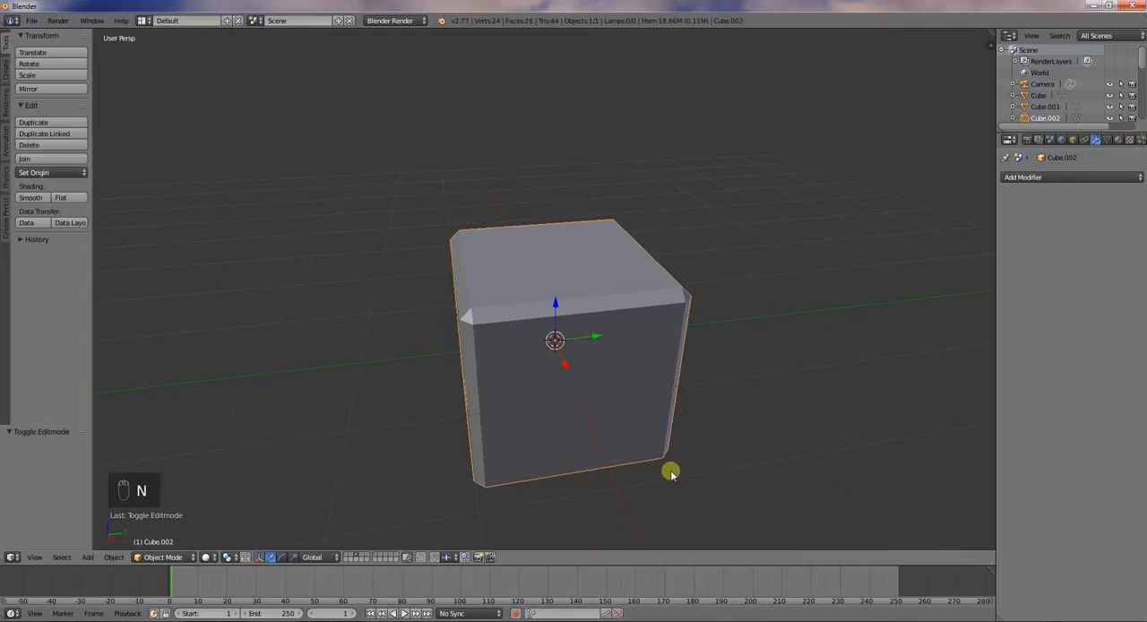
Show layer 4 and bevel all edges of its cube in Edit Mode with a single segment
{"action": "key", "text": "4"}
{"action": "right_click", "coordinate": [553, 341]}
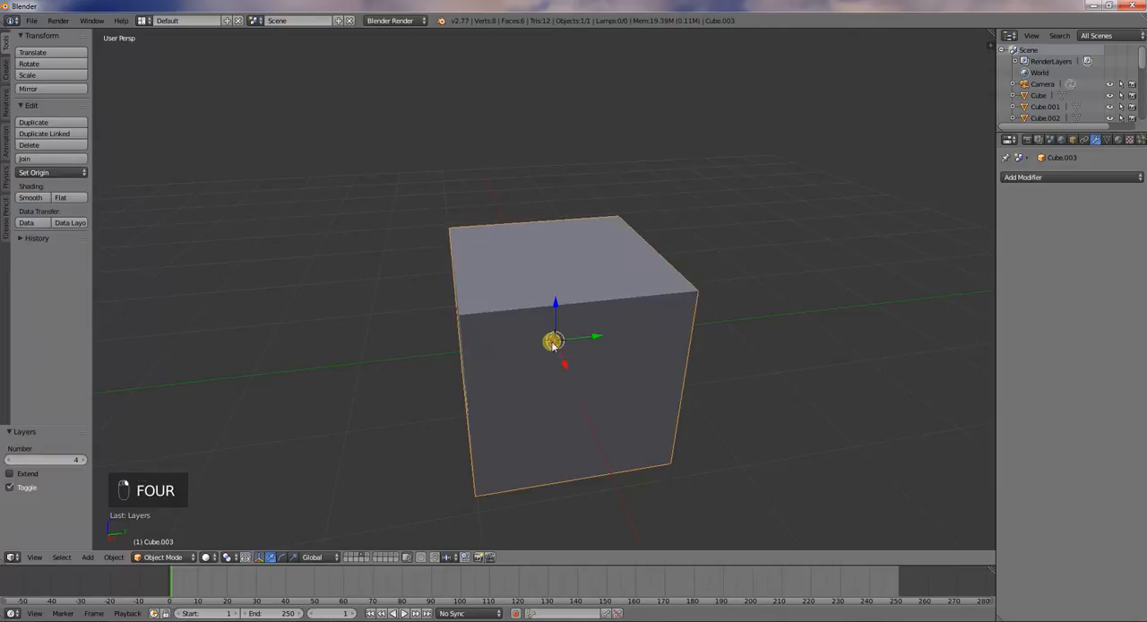
{"action": "key", "text": "Tab"}
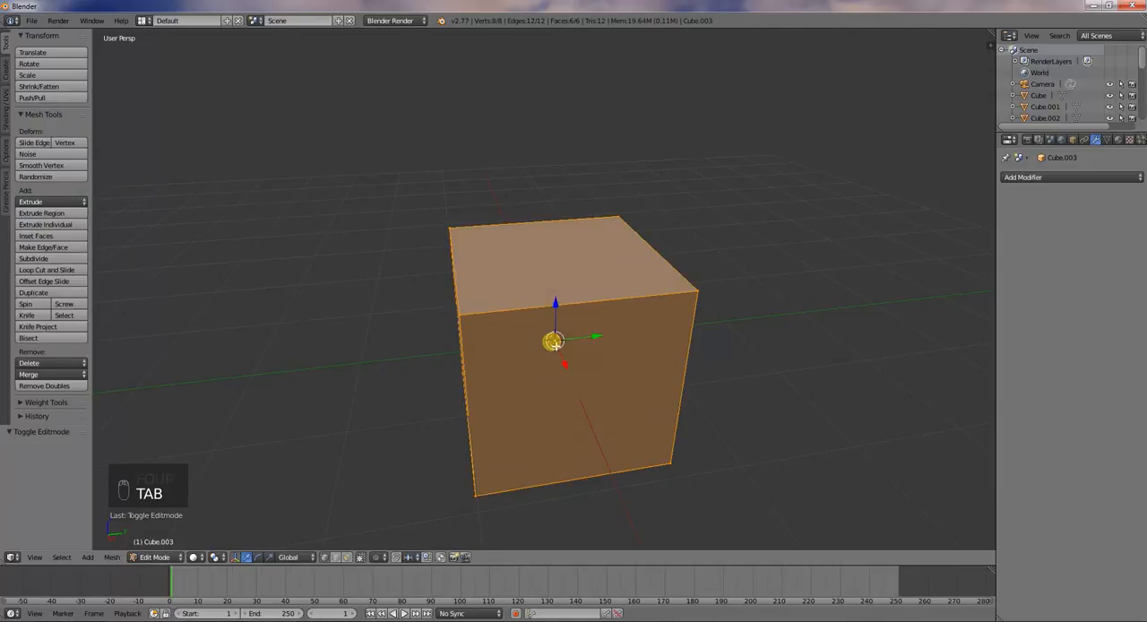
{"action": "key", "text": "ctrl+b"}
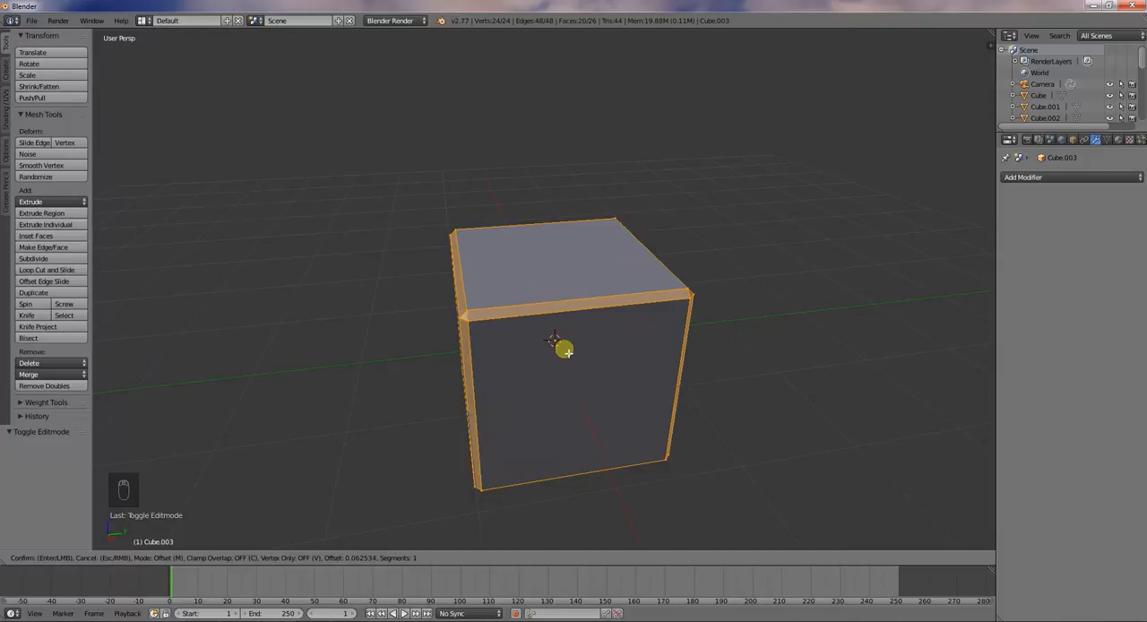
{"action": "left_click", "coordinate": [640, 380]}
{"action": "middle_click_drag", "start_coordinate": [640, 380], "coordinate": [556, 384]}
{"action": "key", "text": "Tab"}
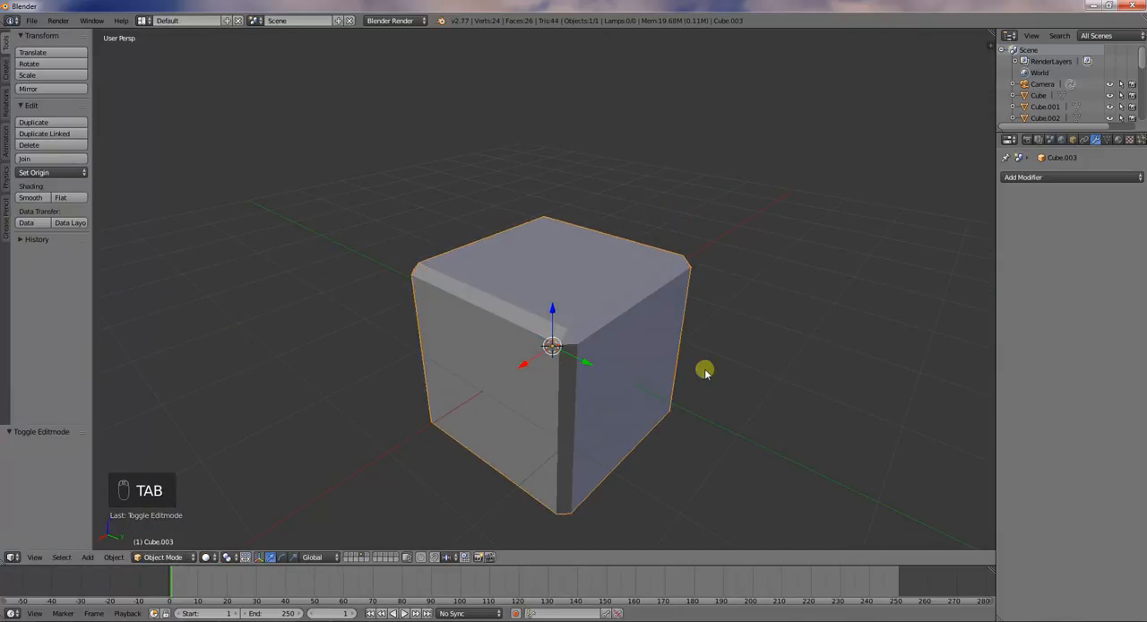
Compare the modifier-bevelled cube on layer 3 with the Edit Mode-bevelled cube on layer 4
{"action": "key", "text": "Tab"}
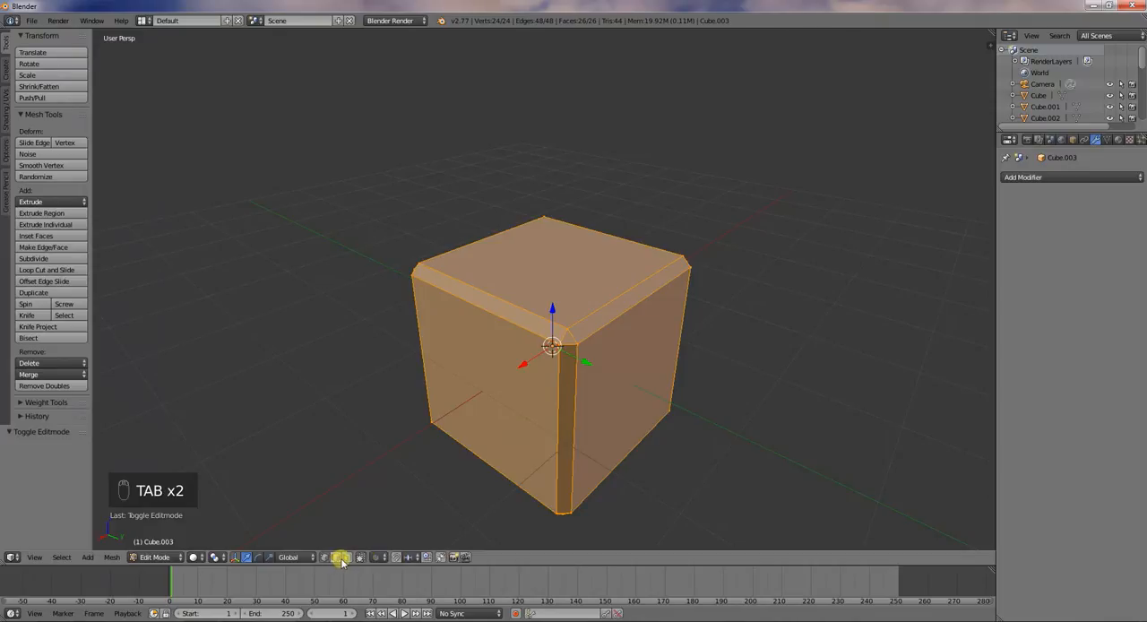
{"action": "key", "text": "3"}
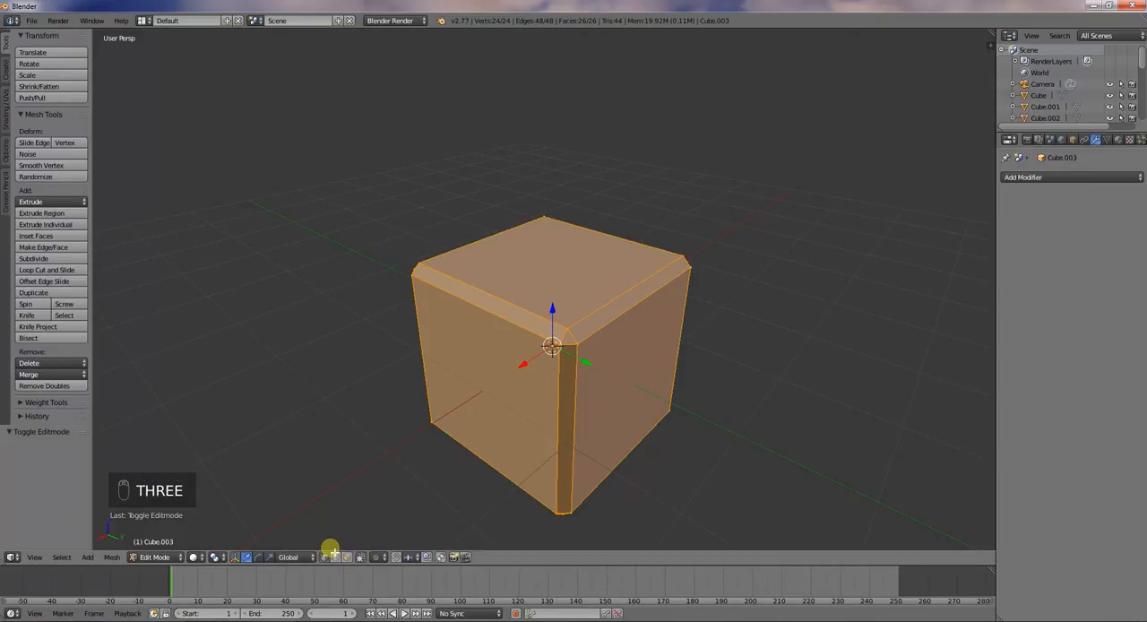
{"action": "key", "text": "Tab"}
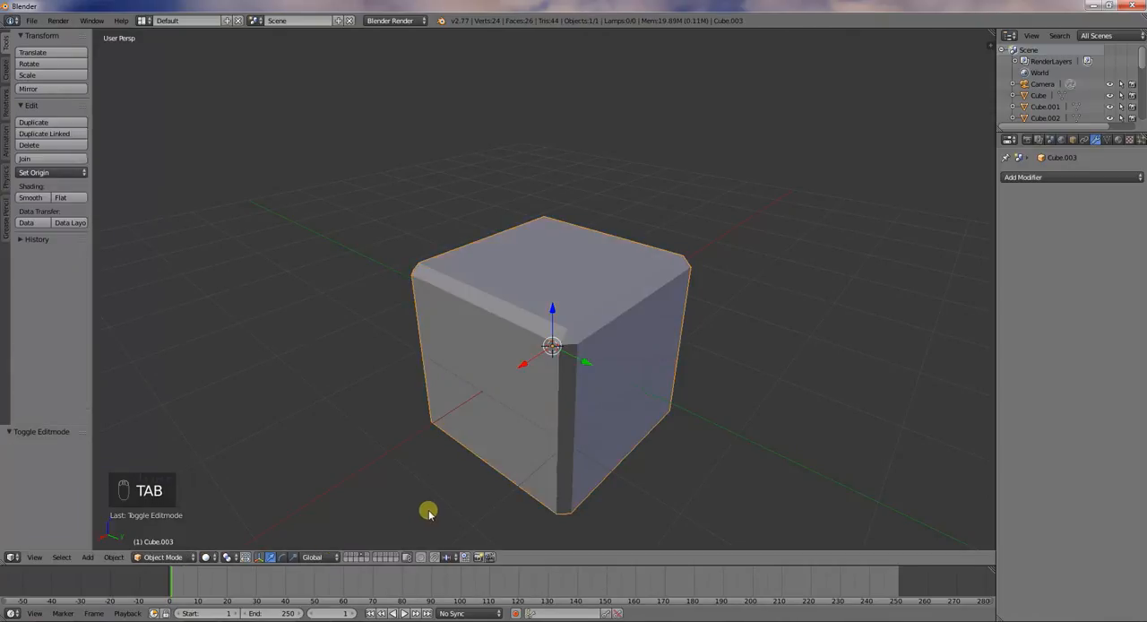
{"action": "key", "text": "3"}
{"action": "key", "text": "4"}
{"action": "key", "text": "3"}
{"action": "key", "text": "4"}
{"action": "key", "text": "3"}
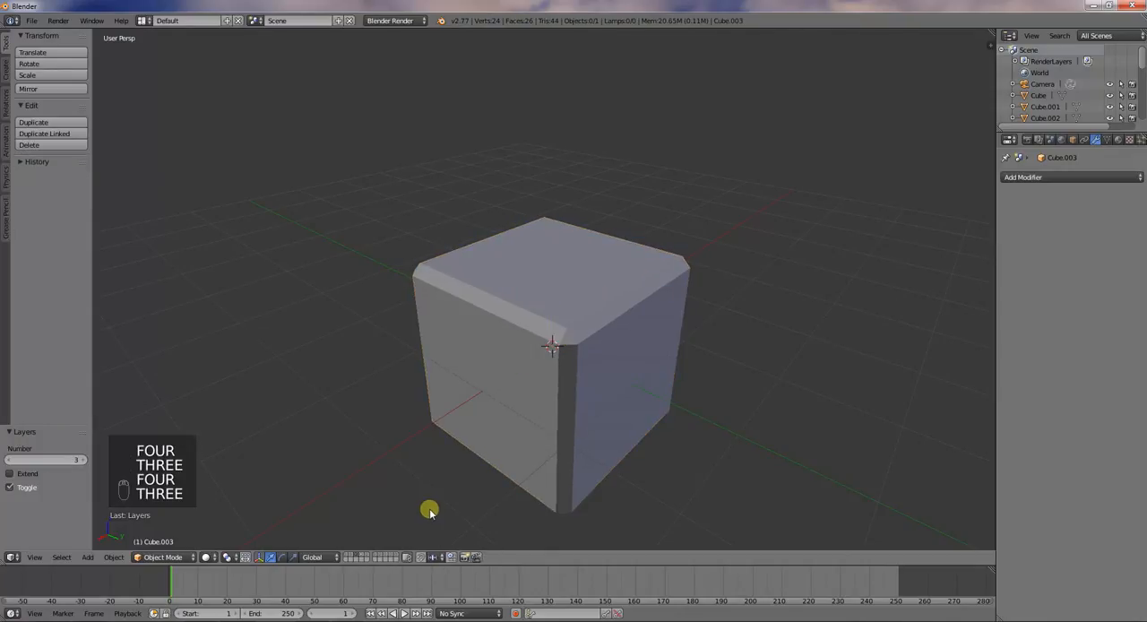
{"action": "right_click", "coordinate": [523, 402]}
{"action": "key", "text": "3"}
{"action": "key", "text": "4"}
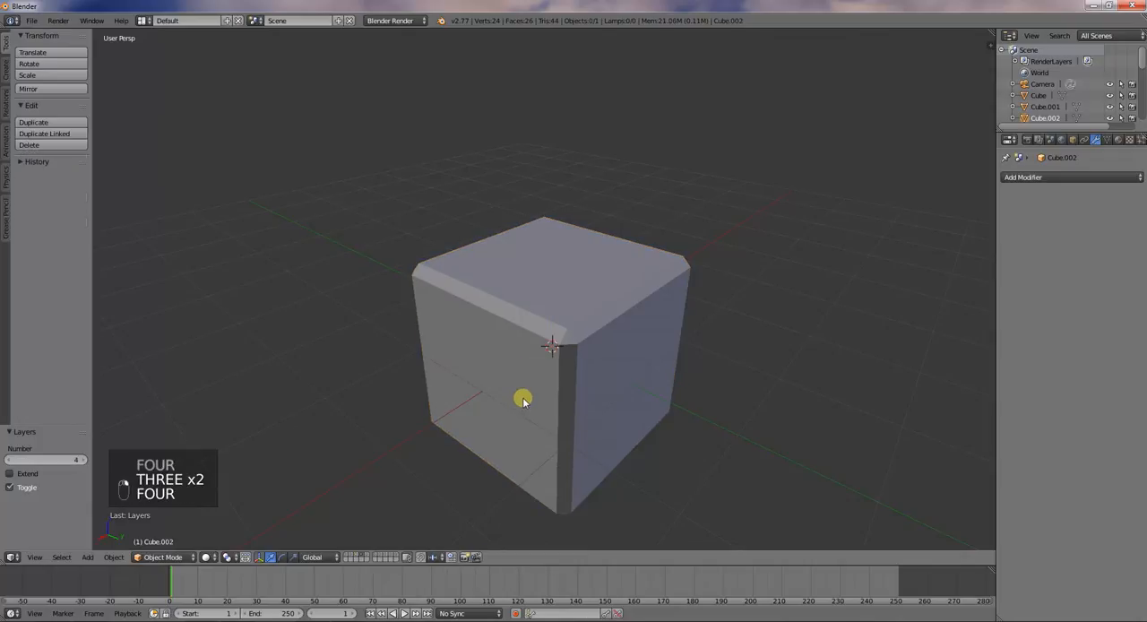
{"action": "key", "text": "3"}
{"action": "right_click", "coordinate": [523, 401]}
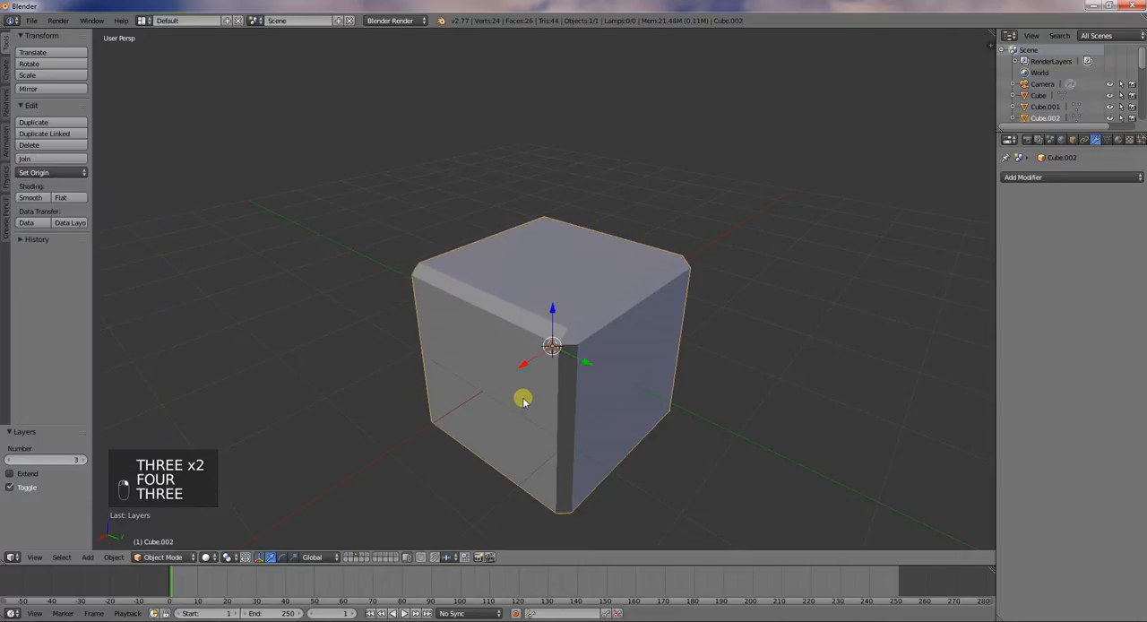
{"action": "key", "text": "4"}
{"action": "right_click", "coordinate": [441, 432]}
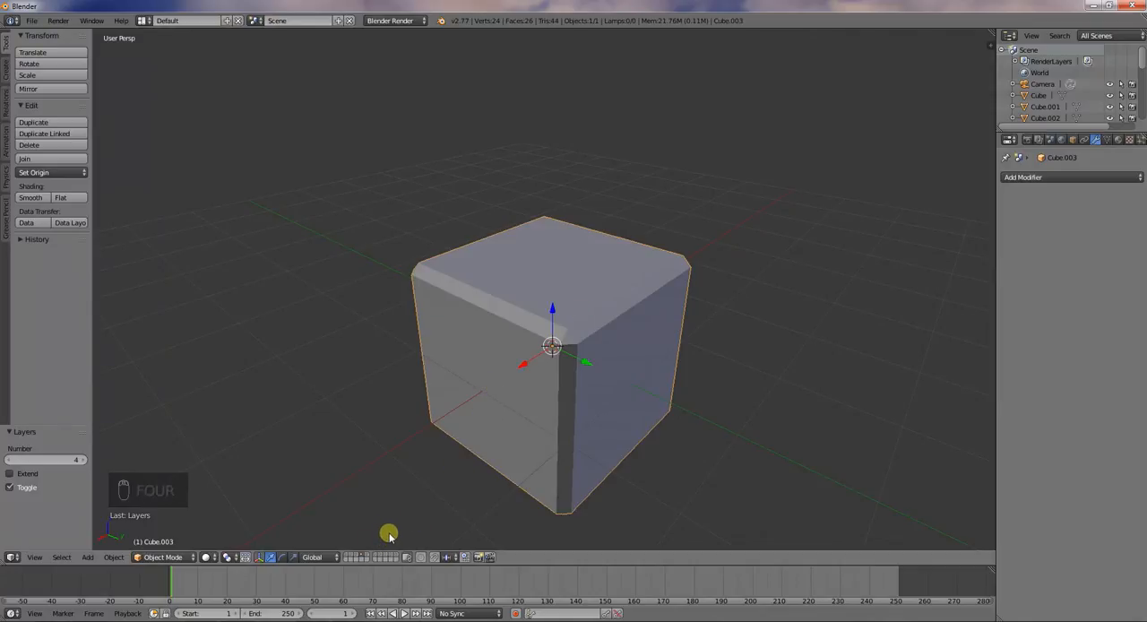
Inspect the mesh of the bevelled cube on layer 3 in Edit Mode
{"action": "key", "text": "3"}
{"action": "key", "text": "Tab"}
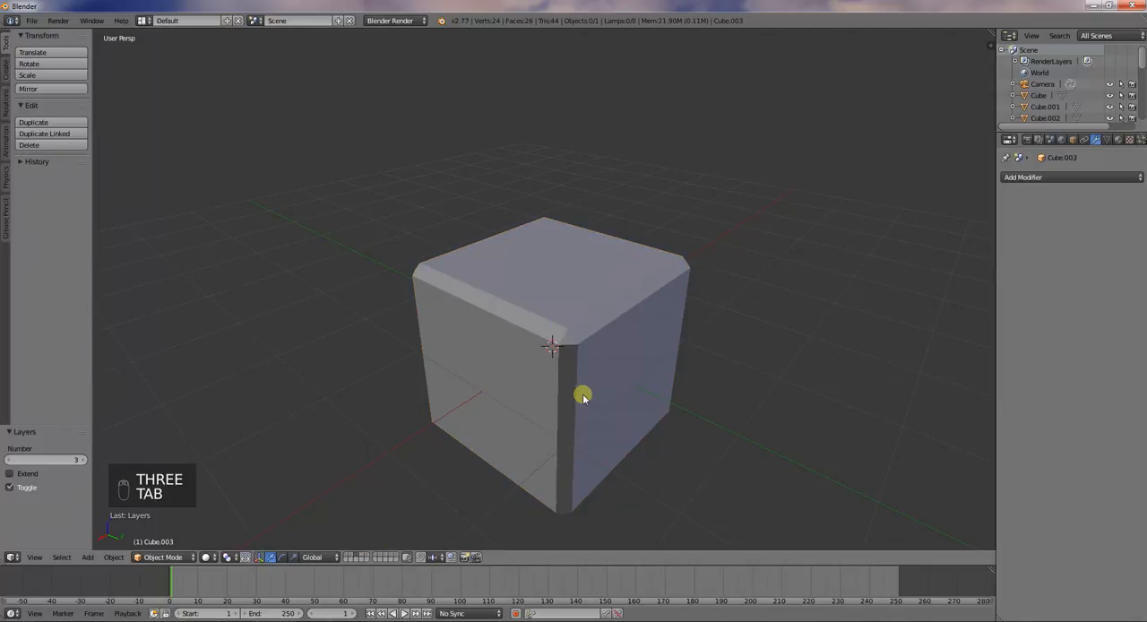
{"action": "right_click", "coordinate": [622, 394]}
{"action": "key", "text": "Tab"}
{"action": "key", "text": "Tab"}
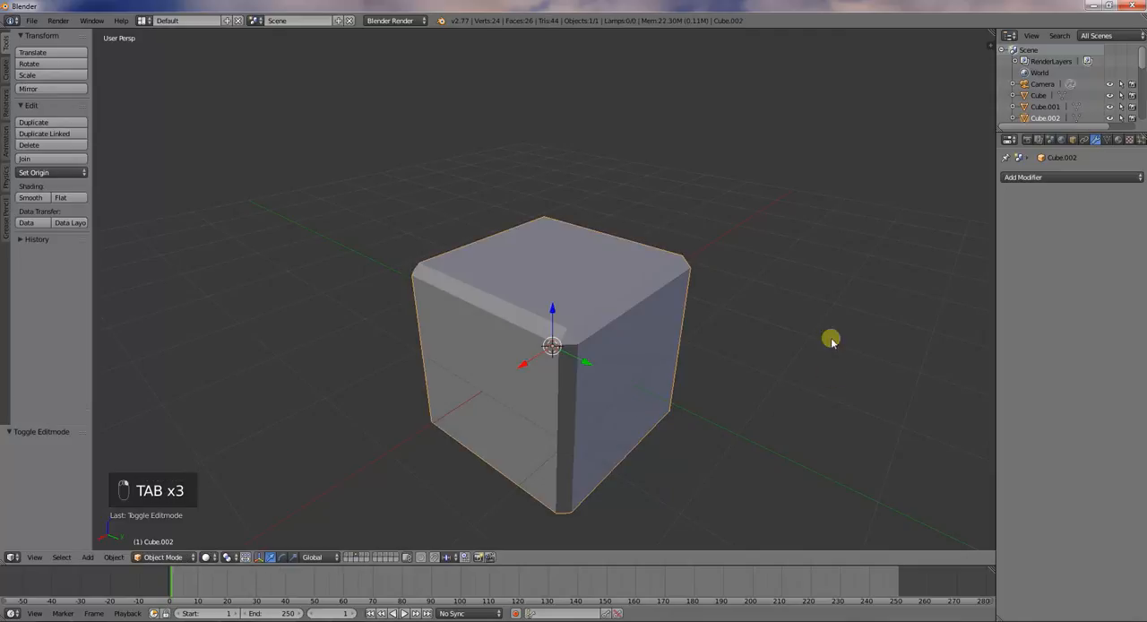
Show layer 5 with its unbevelled cube
{"action": "left_click", "coordinate": [367, 556]}
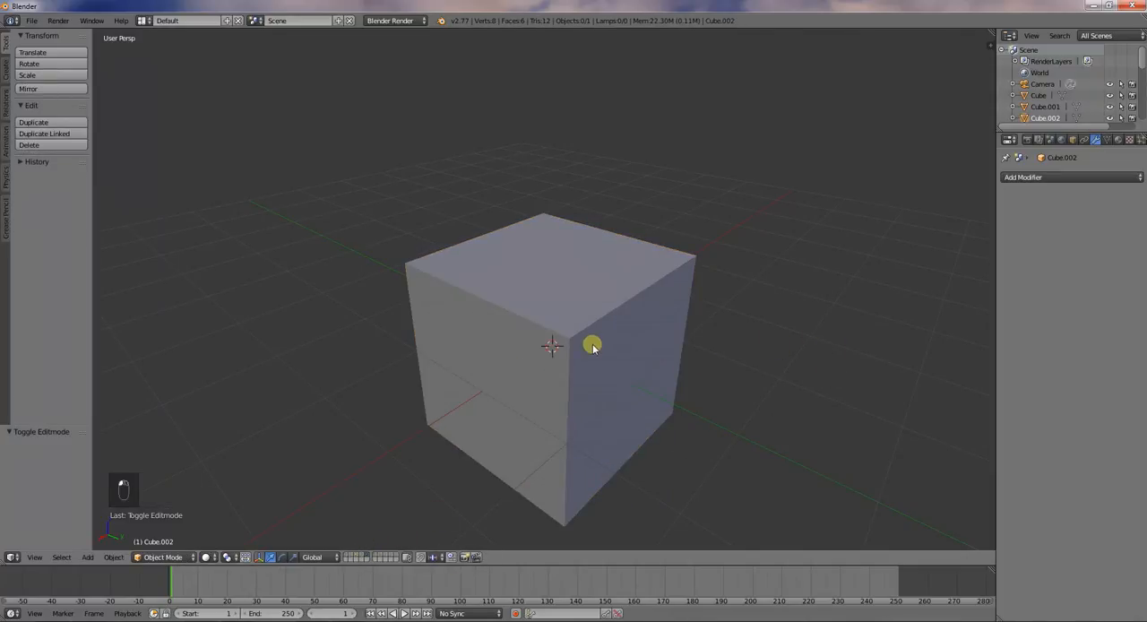
{"action": "left_click", "coordinate": [1024, 177]}
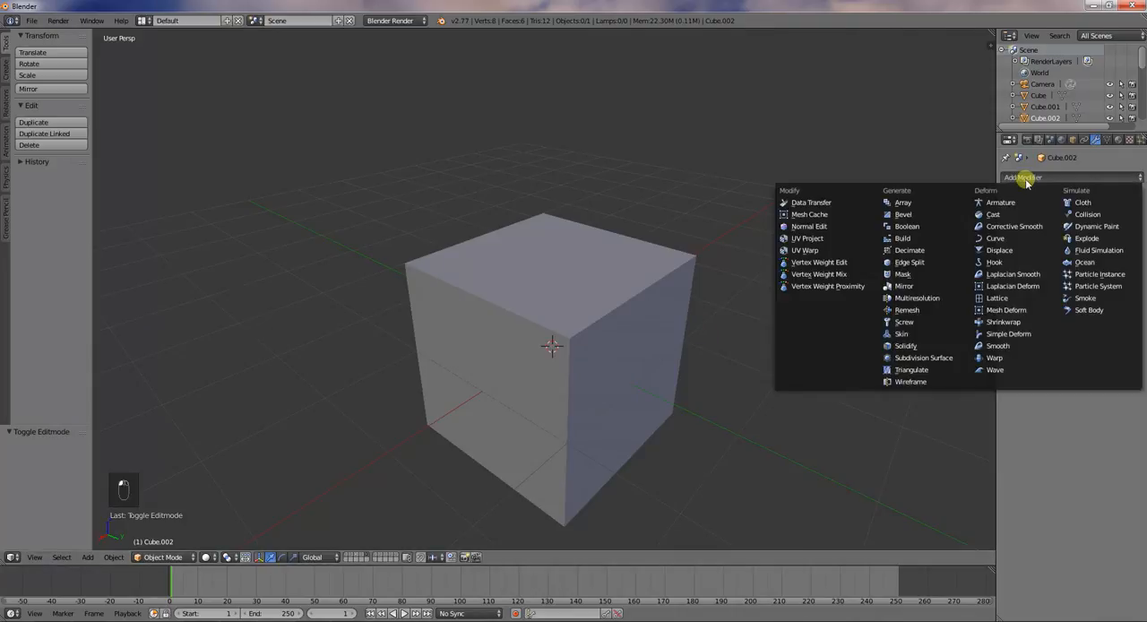
{"action": "left_click", "coordinate": [940, 217]}
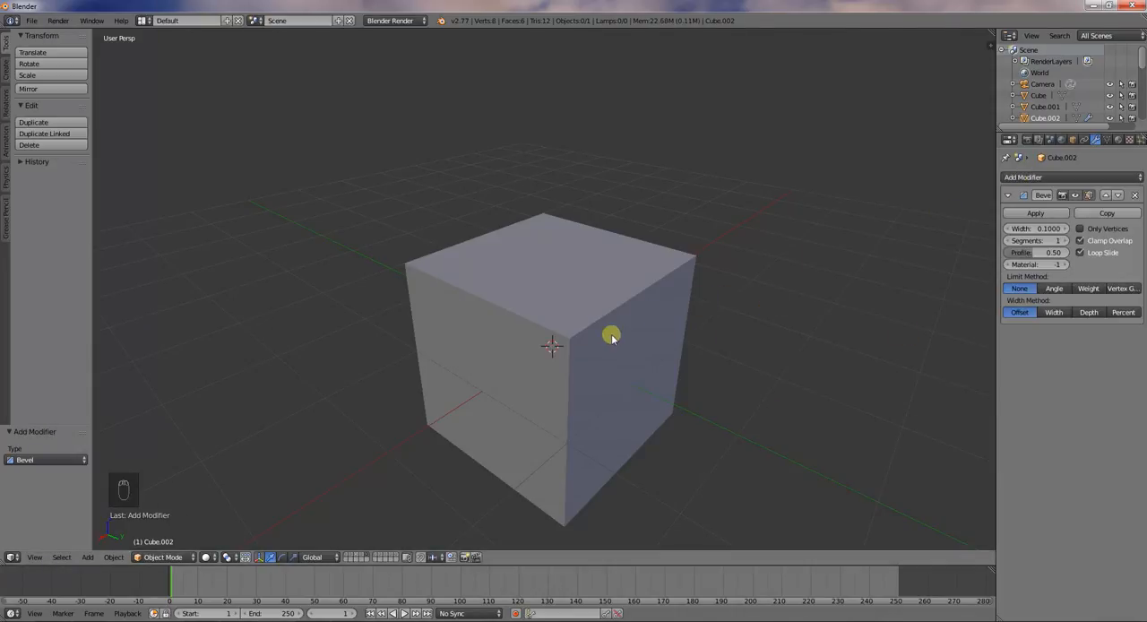
{"action": "key", "text": "ctrl+z"}
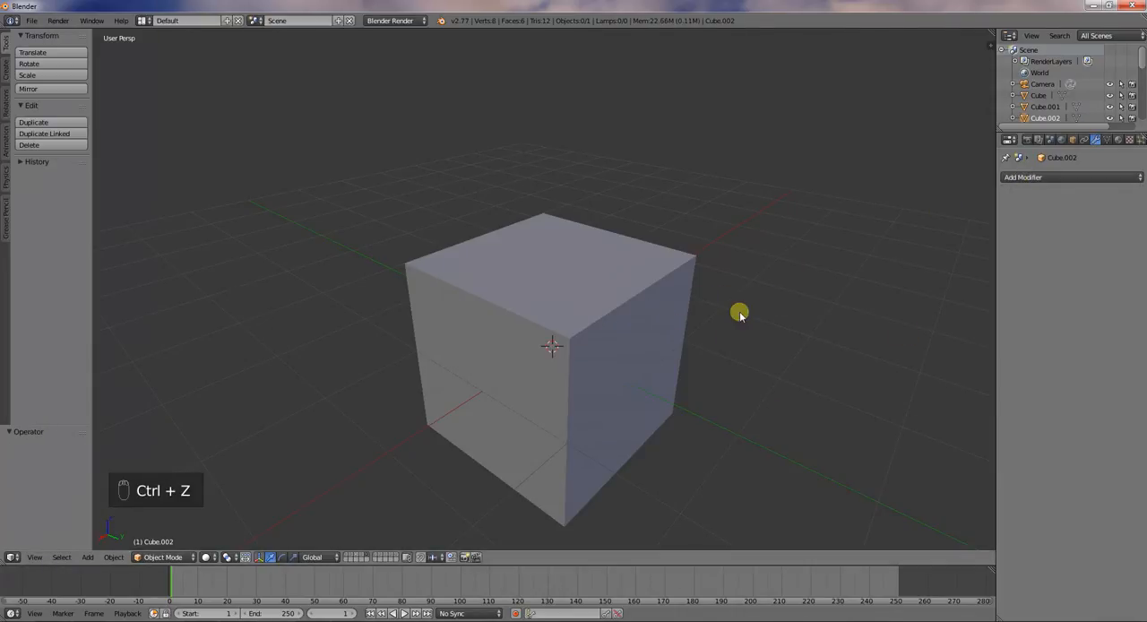
Select the cube on layer 5 and add a Bevel modifier to it
{"action": "right_click", "coordinate": [668, 320]}
{"action": "left_click", "coordinate": [1130, 176]}
{"action": "left_click", "coordinate": [952, 211]}
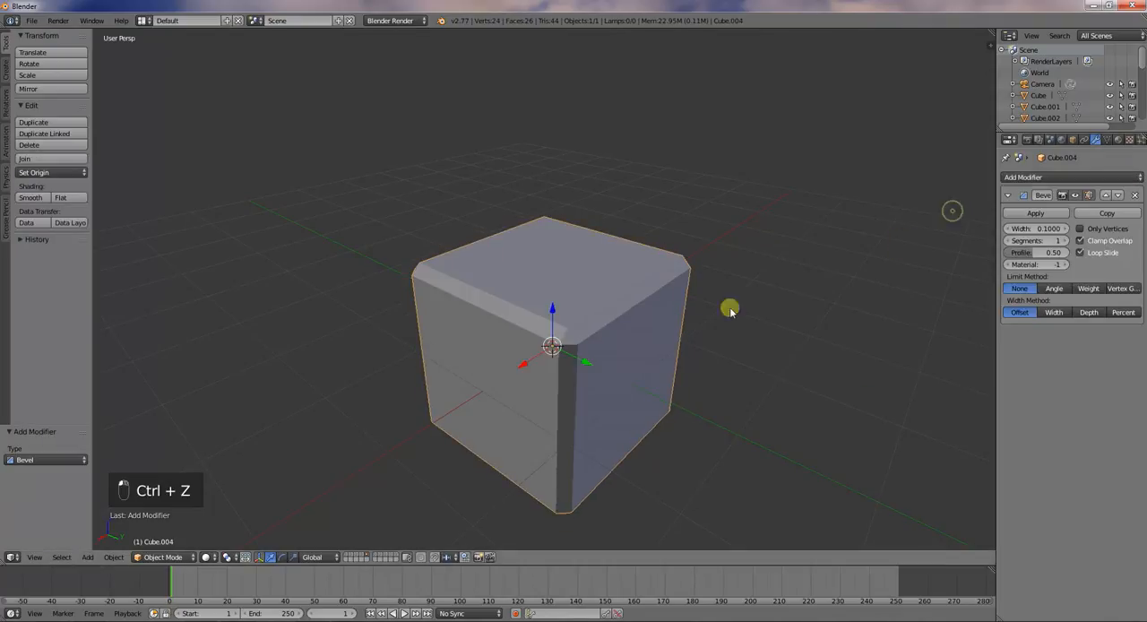
Inspect the modifier-bevelled cube's base mesh in Edit Mode, and show the Edit Mode-bevelled cube on layer 4 for comparison
{"action": "key", "text": "Tab"}
{"action": "middle_click_drag", "start_coordinate": [683, 334], "coordinate": [686, 307]}
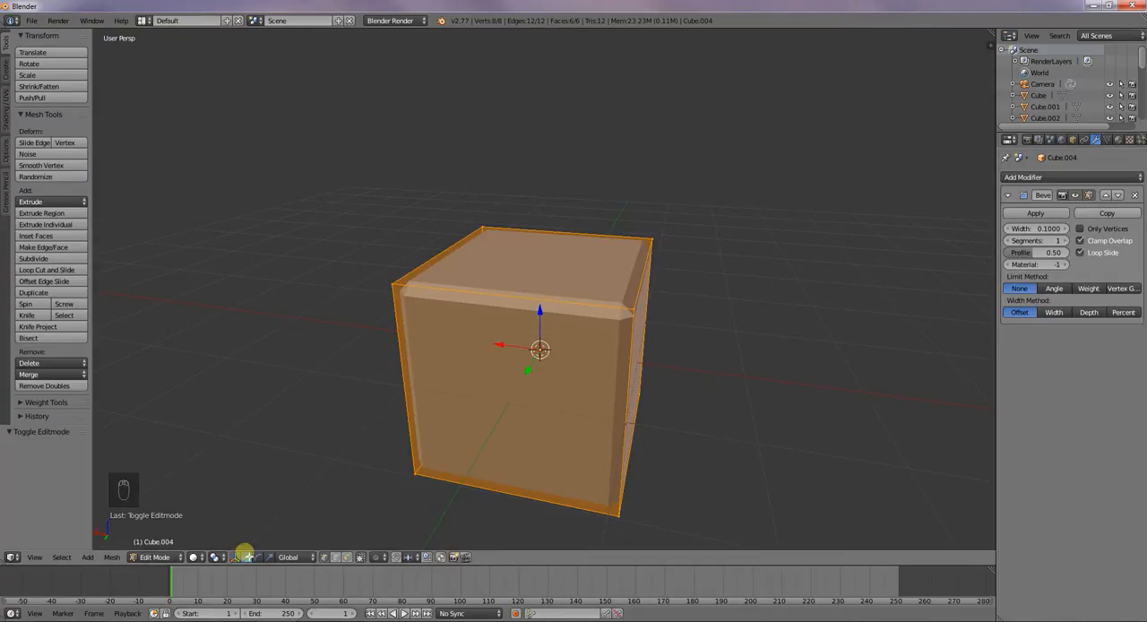
{"action": "key", "text": "Tab"}
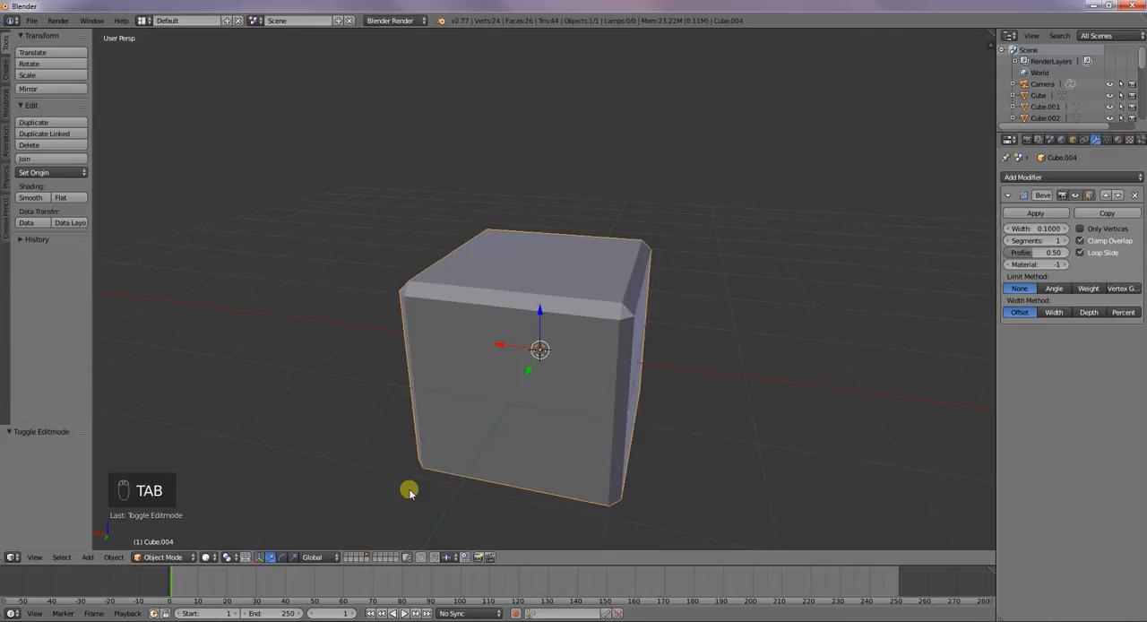
{"action": "key", "text": "a"}
{"action": "right_click", "coordinate": [459, 448]}
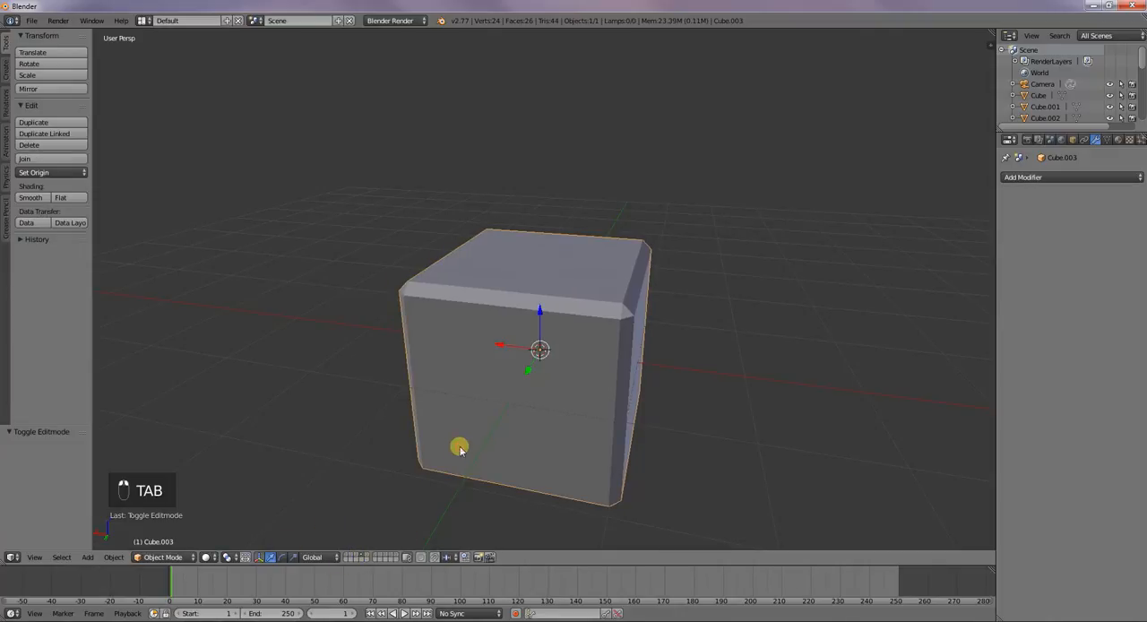
Show layer 6 and bevel all edges of its cube in Edit Mode by about 0.19 with one segment
{"action": "key", "text": "h"}
{"action": "right_click", "coordinate": [502, 435]}
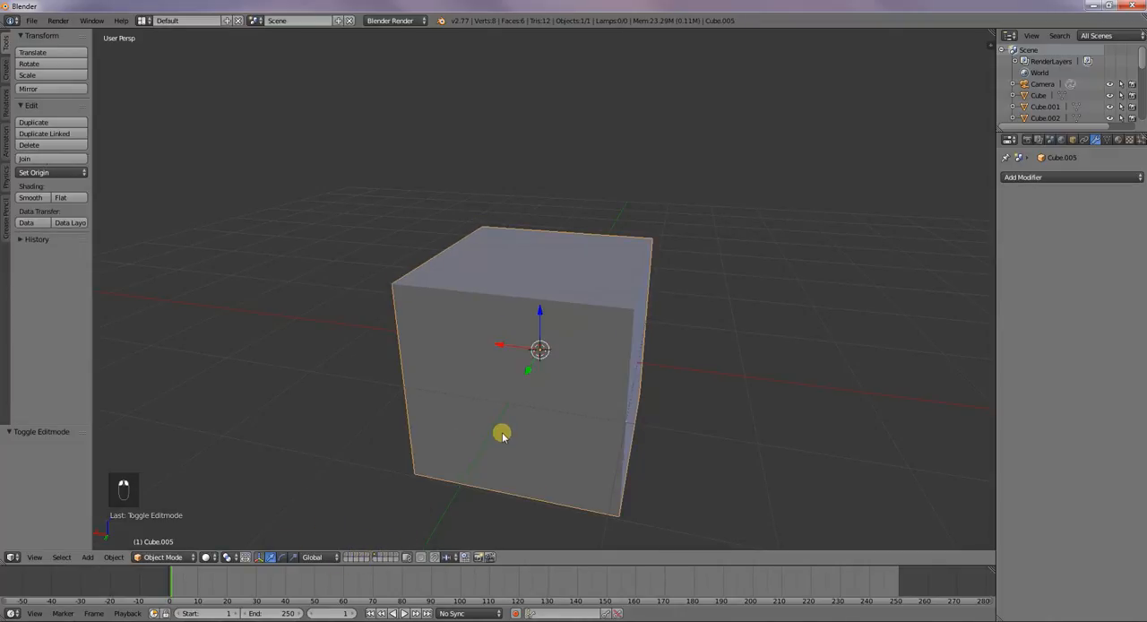
{"action": "key", "text": "ctrl+b"}
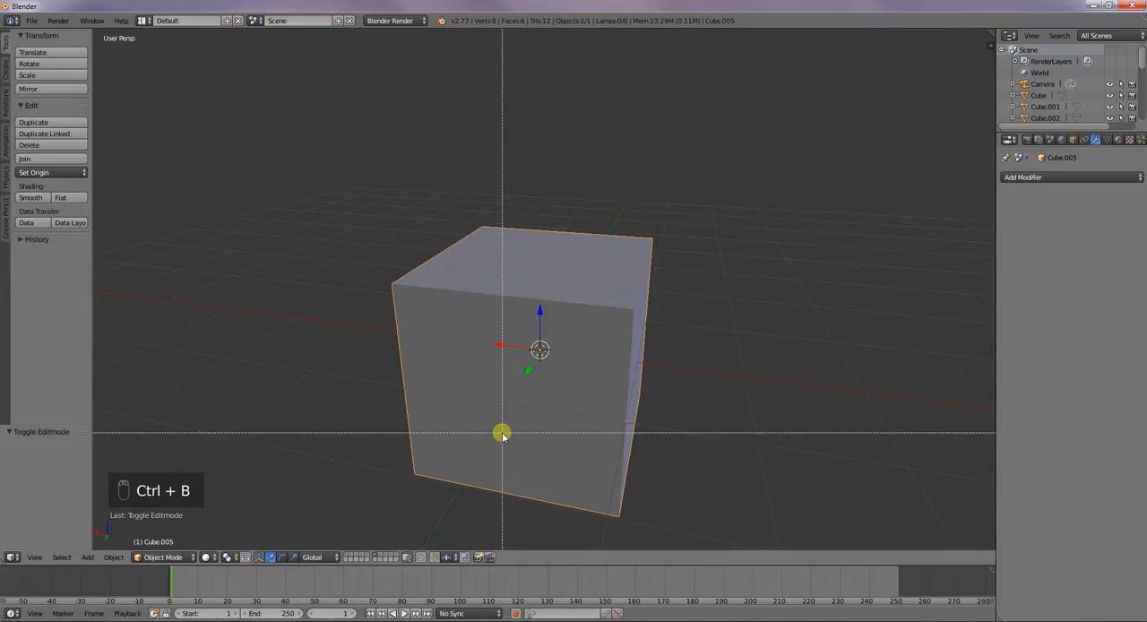
{"action": "right_click", "coordinate": [502, 435]}
{"action": "key", "text": "Tab"}
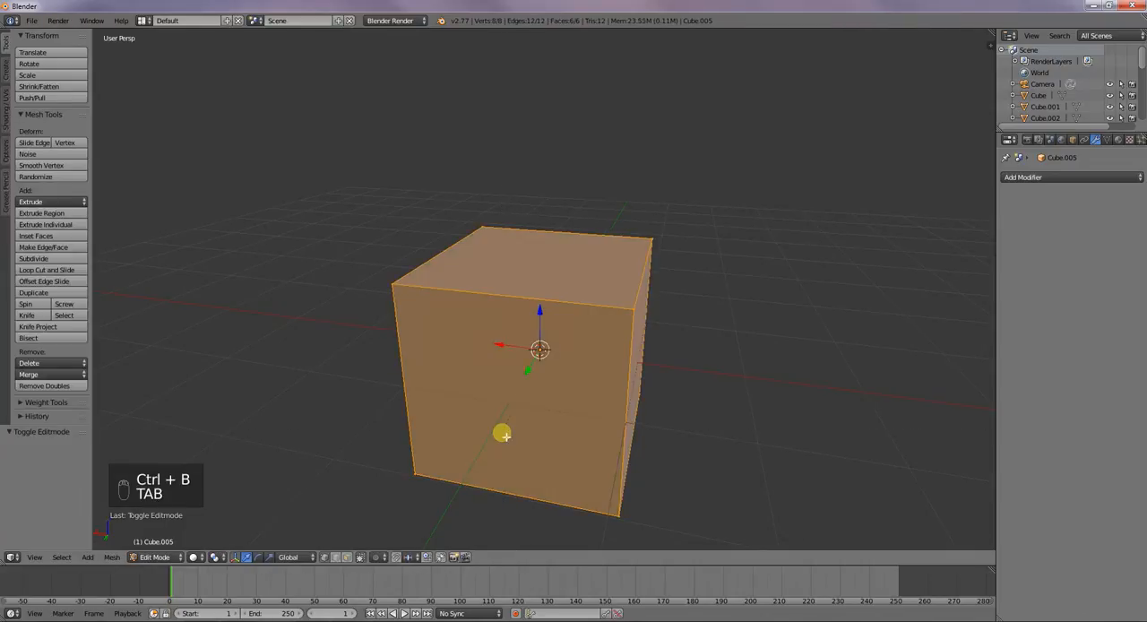
{"action": "key", "text": "ctrl+b"}
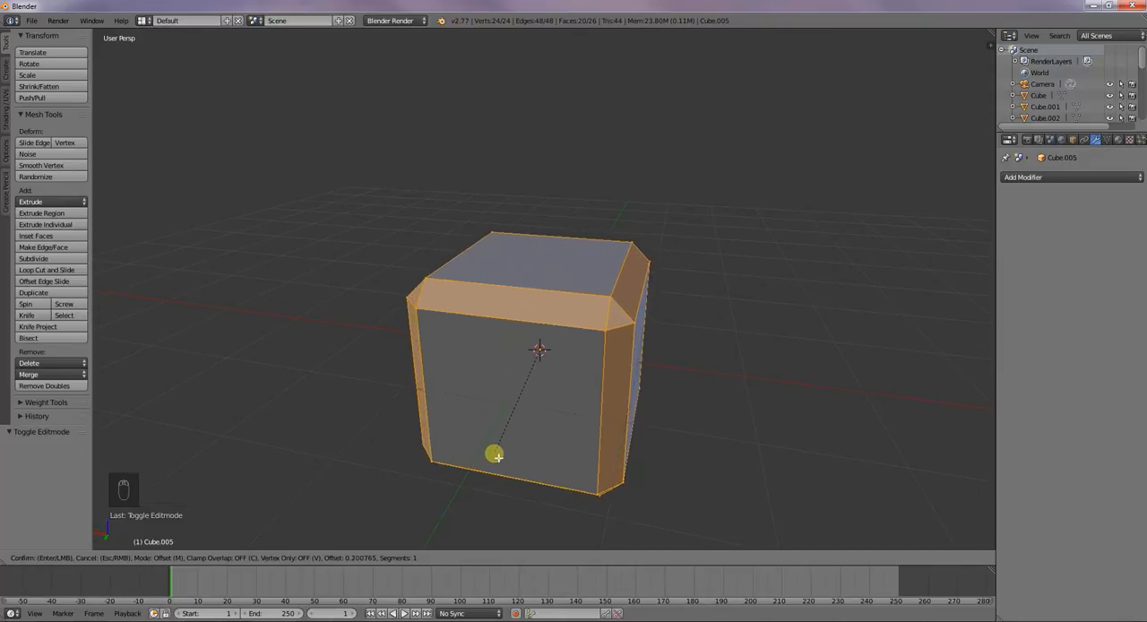
{"action": "left_click", "coordinate": [495, 453]}
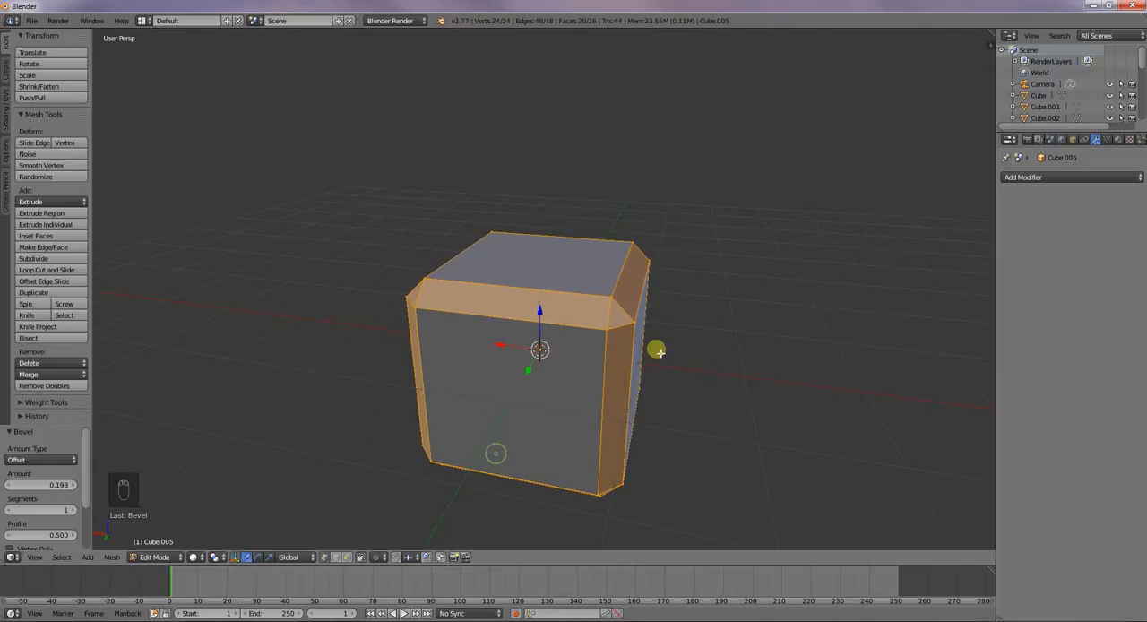
Try moving a single vertex at the bevelled cube's upper front corner, without keeping the move
{"action": "right_click", "coordinate": [610, 334]}
{"action": "key", "text": "g"}
{"action": "right_click", "coordinate": [634, 341]}
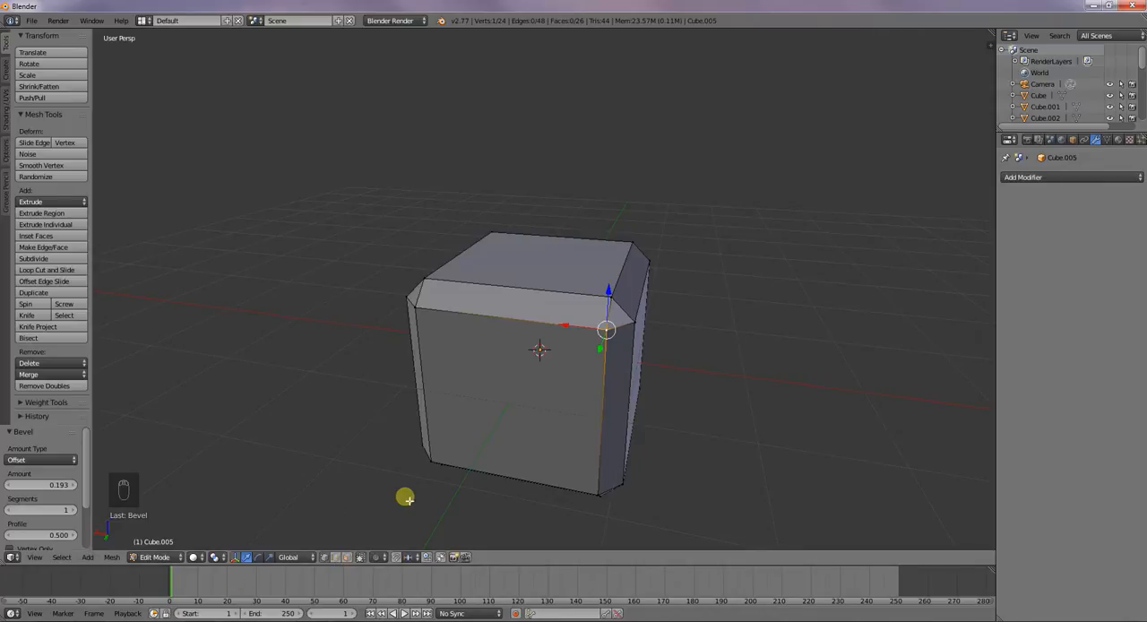
Return to Object Mode, and add a Bevel modifier to the first cube in the row on layer 1
{"action": "key", "text": "Tab"}
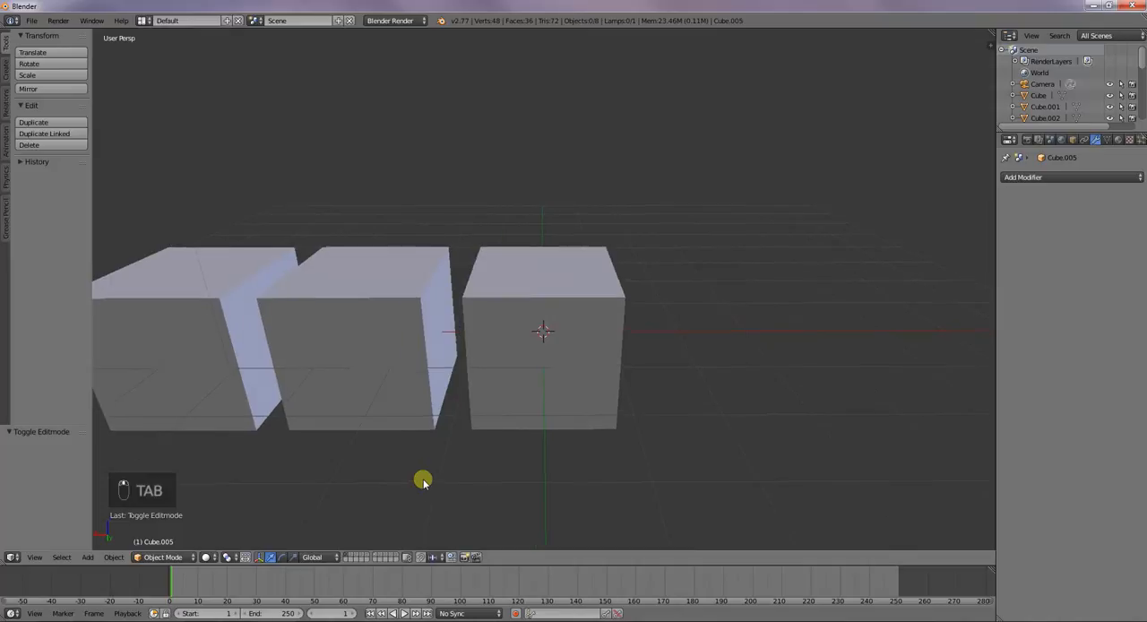
{"action": "middle_click_drag", "start_coordinate": [702, 463], "coordinate": [412, 443]}
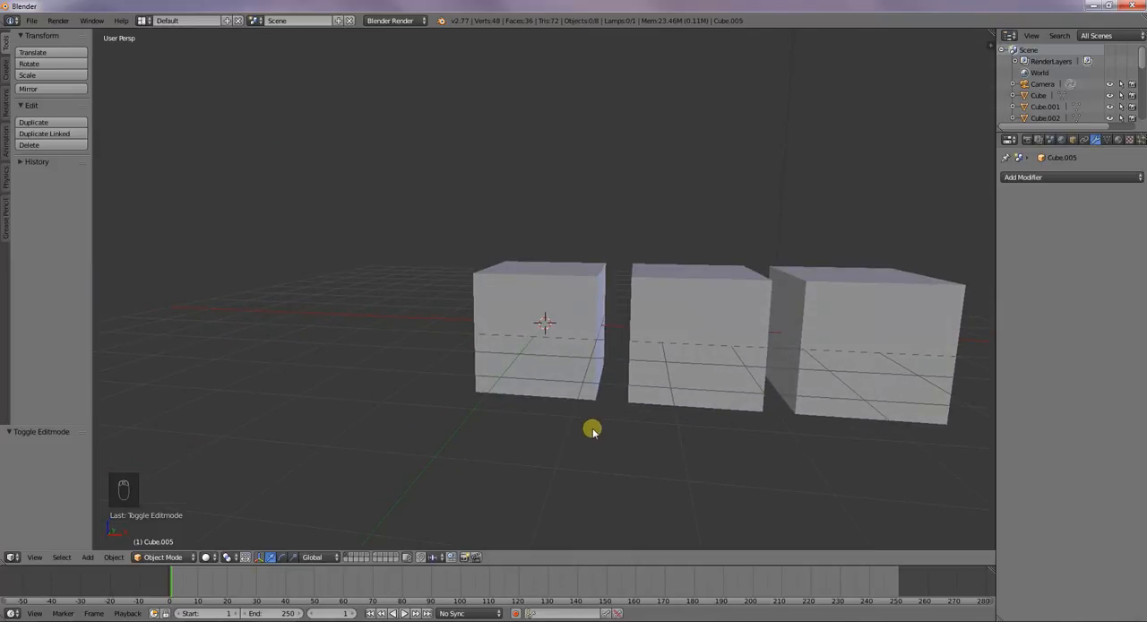
{"action": "middle_click_drag", "start_coordinate": [592, 430], "coordinate": [583, 457]}
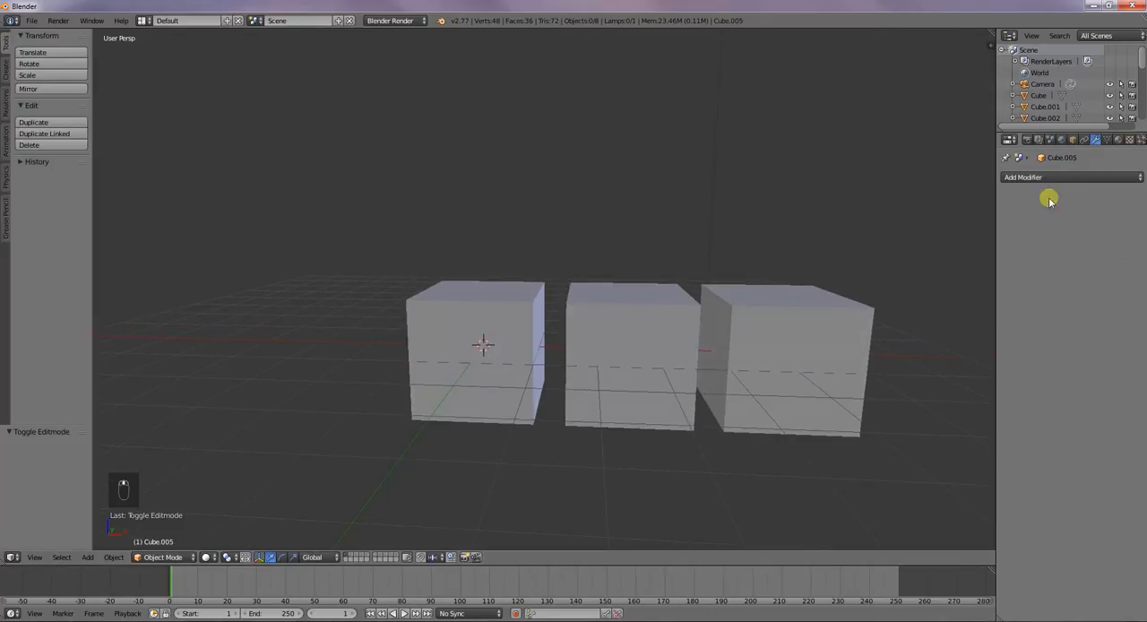
{"action": "right_click", "coordinate": [474, 353]}
{"action": "left_click", "coordinate": [1085, 176]}
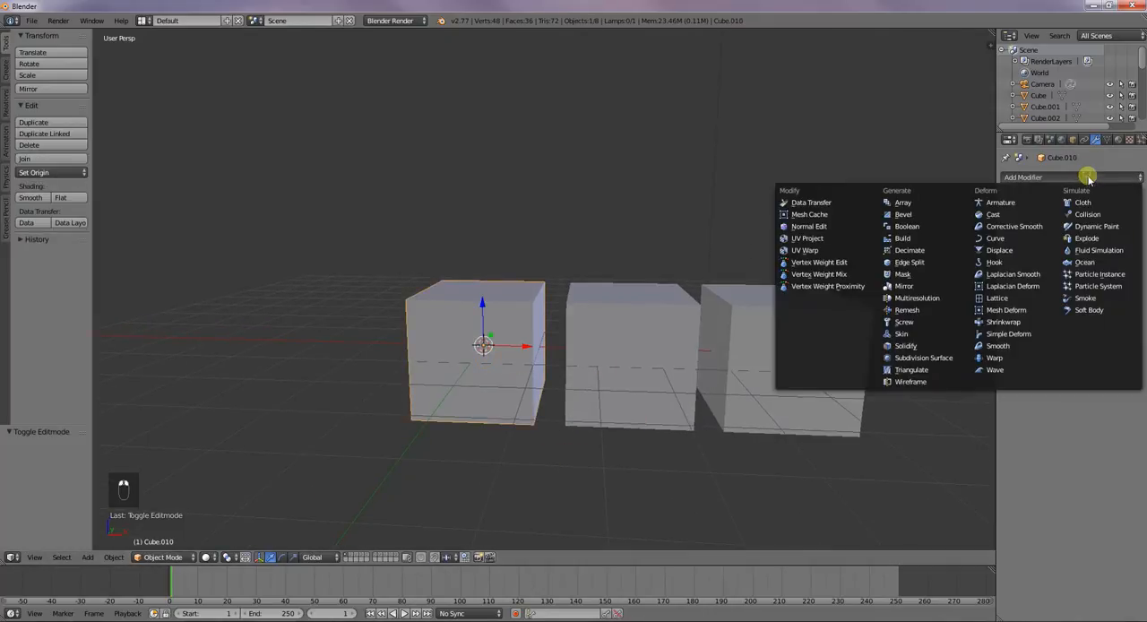
{"action": "left_click", "coordinate": [933, 214]}
{"action": "middle_click_drag", "start_coordinate": [848, 341], "coordinate": [798, 356]}
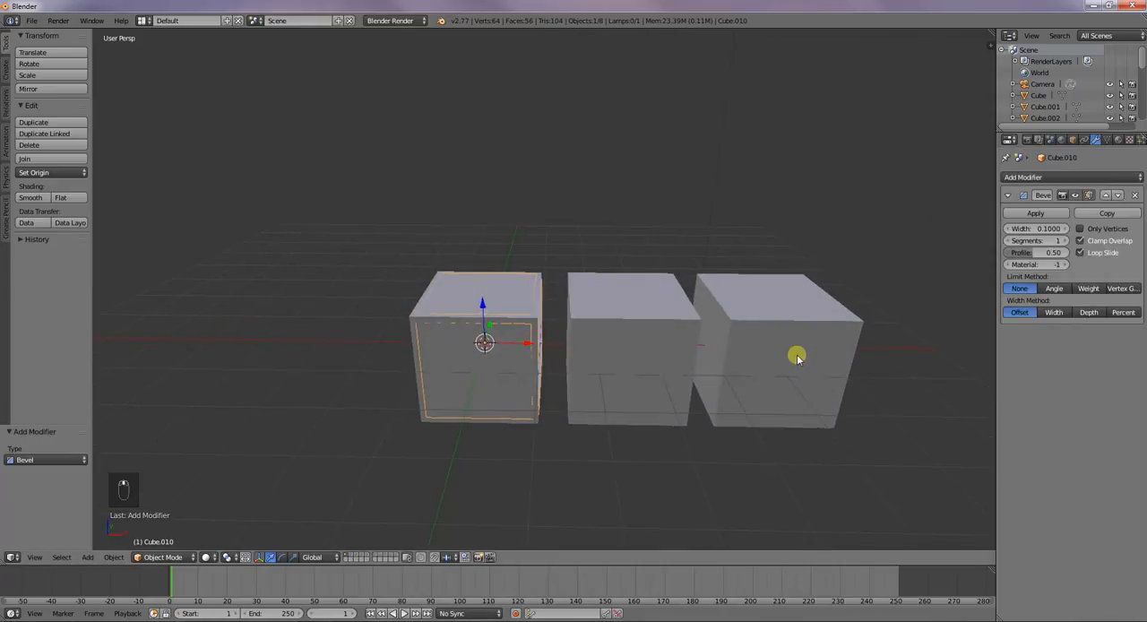
Move the overlapping duplicate cubes away from each of the three cubes in the row
{"action": "middle_click_drag", "start_coordinate": [738, 328], "coordinate": [499, 318]}
{"action": "right_click", "coordinate": [535, 335]}
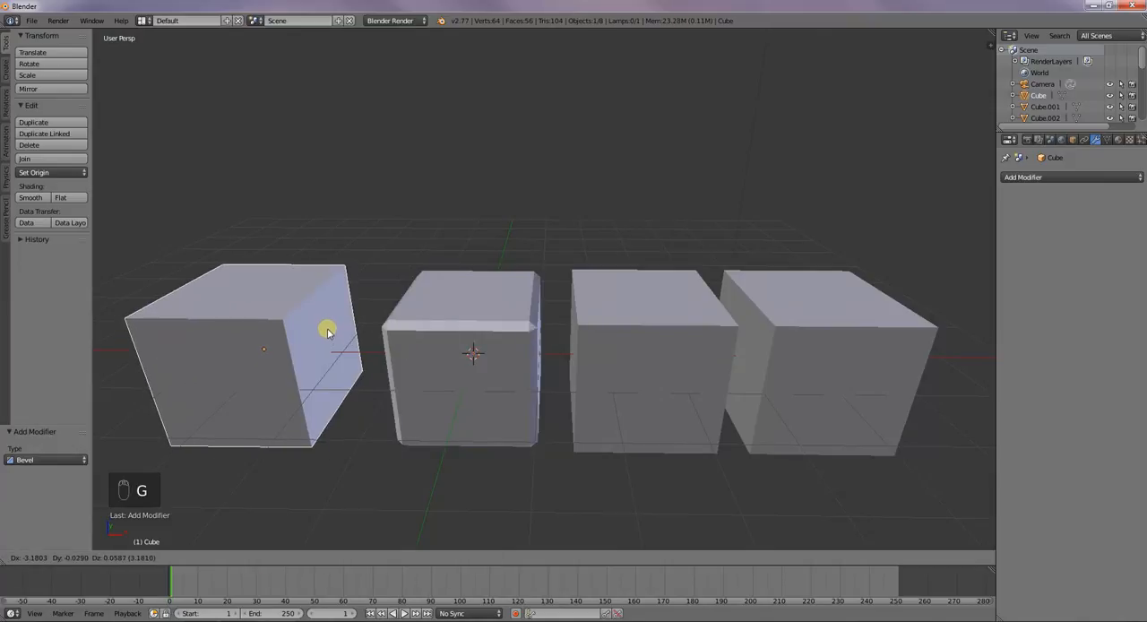
{"action": "left_click", "coordinate": [325, 328]}
{"action": "right_click", "coordinate": [668, 368]}
{"action": "key", "text": "g"}
{"action": "left_click", "coordinate": [691, 464]}
{"action": "right_click", "coordinate": [844, 401]}
{"action": "key", "text": "g"}
{"action": "left_click", "coordinate": [835, 491]}
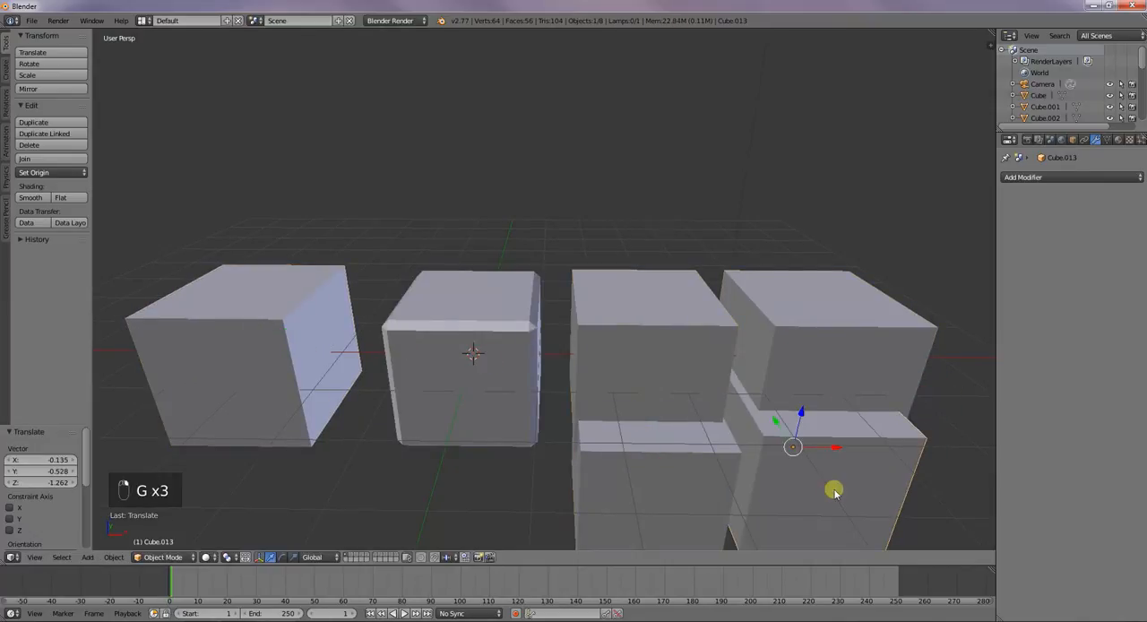
Select the three displaced duplicate cubes and delete them
{"action": "right_click", "coordinate": [691, 480], "text": "shift"}
{"action": "right_click", "coordinate": [296, 382], "text": "shift"}
{"action": "key", "text": "x"}
{"action": "left_click", "coordinate": [298, 384]}
Check the second and third cubes for remaining duplicates by moving each one temporarily and cancelling the move
{"action": "right_click", "coordinate": [639, 343]}
{"action": "key", "text": "g"}
{"action": "right_click", "coordinate": [661, 351]}
{"action": "right_click", "coordinate": [804, 363]}
{"action": "key", "text": "g"}
{"action": "right_click", "coordinate": [794, 402]}
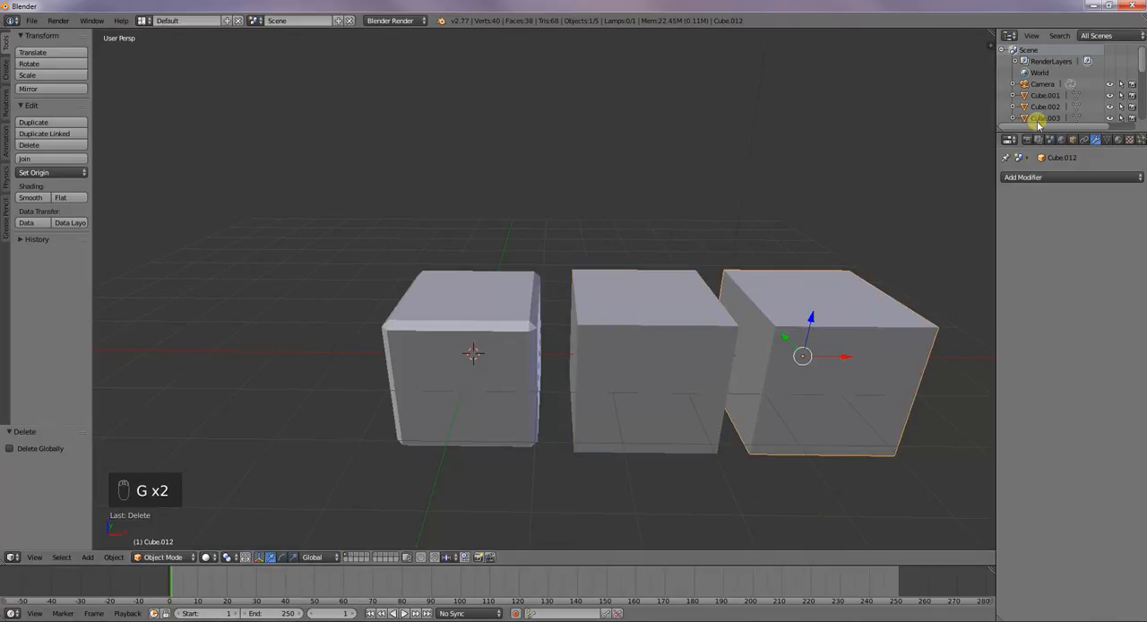
Raise the first cube's bevel width in small increments, and set it back to 0.1
{"action": "right_click", "coordinate": [462, 358]}
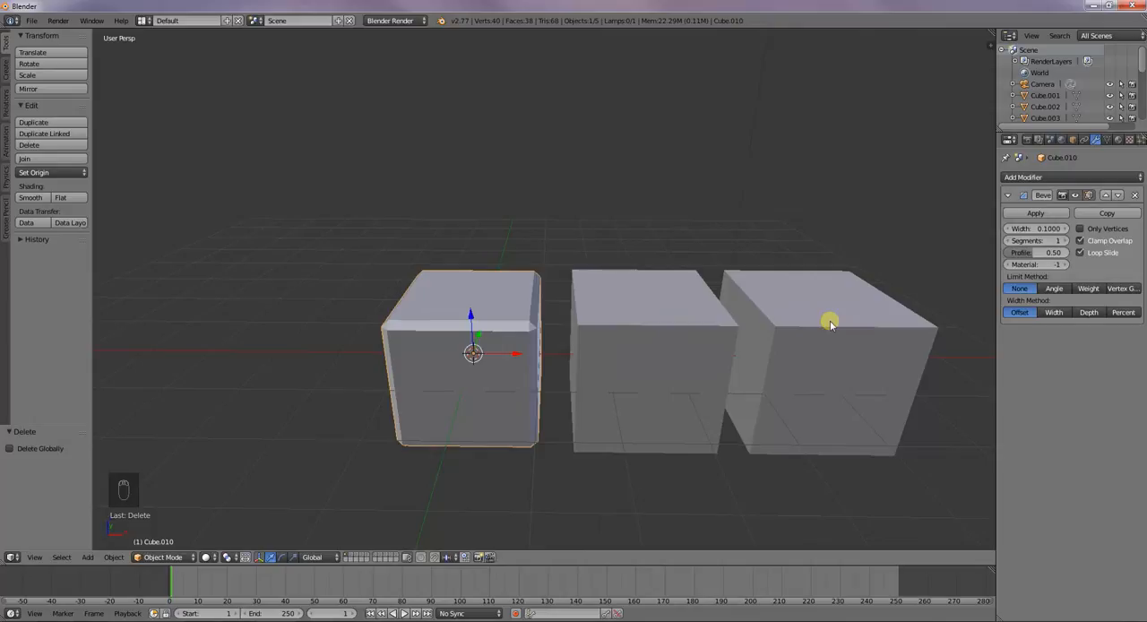
{"action": "left_click", "coordinate": [1065, 230]}
{"action": "left_click", "coordinate": [1065, 229]}
{"action": "left_click", "coordinate": [1065, 229]}
{"action": "left_click", "coordinate": [1065, 230]}
{"action": "left_click", "coordinate": [1065, 229]}
{"action": "left_click", "coordinate": [1066, 230]}
{"action": "left_click", "coordinate": [1066, 230]}
{"action": "left_click", "coordinate": [1066, 229]}
{"action": "left_click", "coordinate": [1066, 229]}
{"action": "left_click", "coordinate": [1065, 230]}
{"action": "left_click", "coordinate": [1066, 229]}
{"action": "left_click", "coordinate": [1065, 229]}
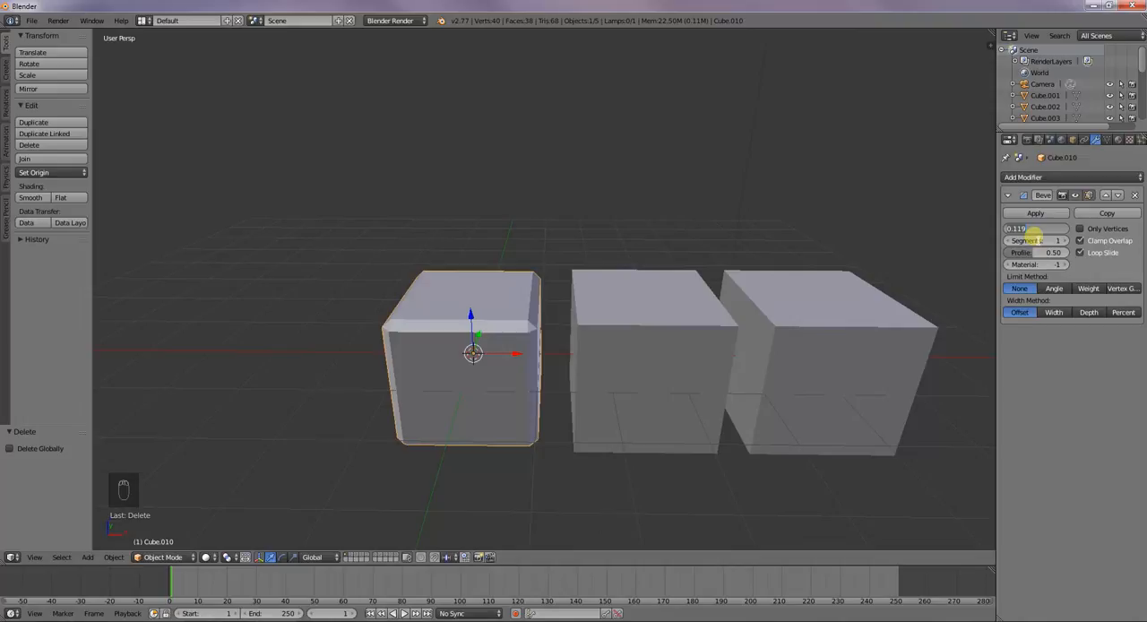
Add a Bevel modifier to the second cube and set its width to 0.2
{"action": "right_click", "coordinate": [720, 320]}
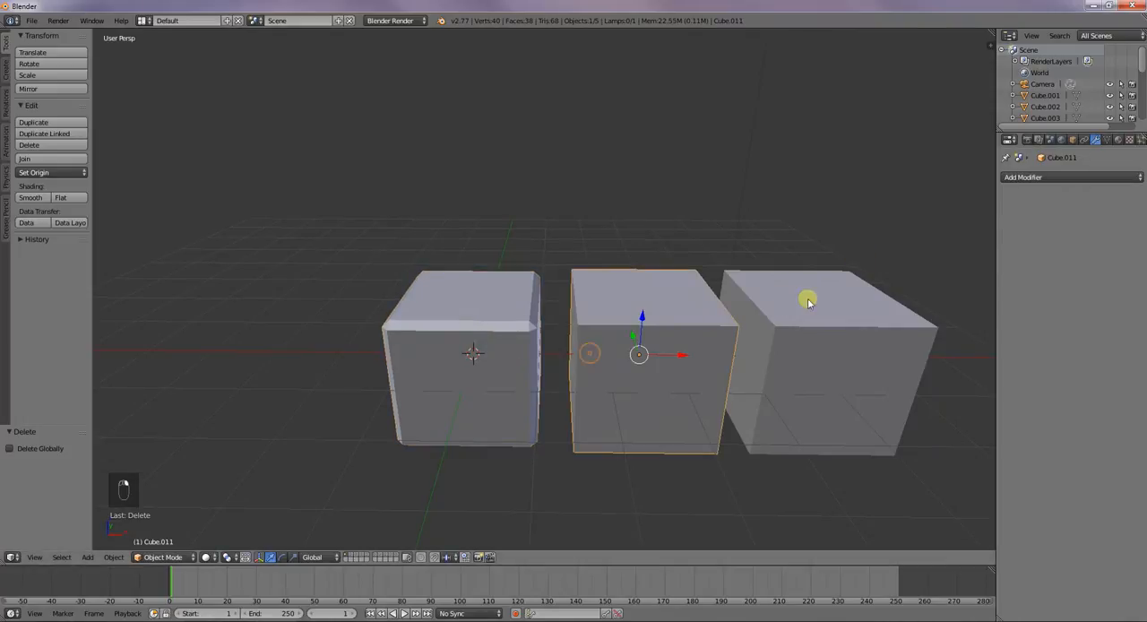
{"action": "left_click", "coordinate": [1019, 178]}
{"action": "left_click", "coordinate": [935, 213]}
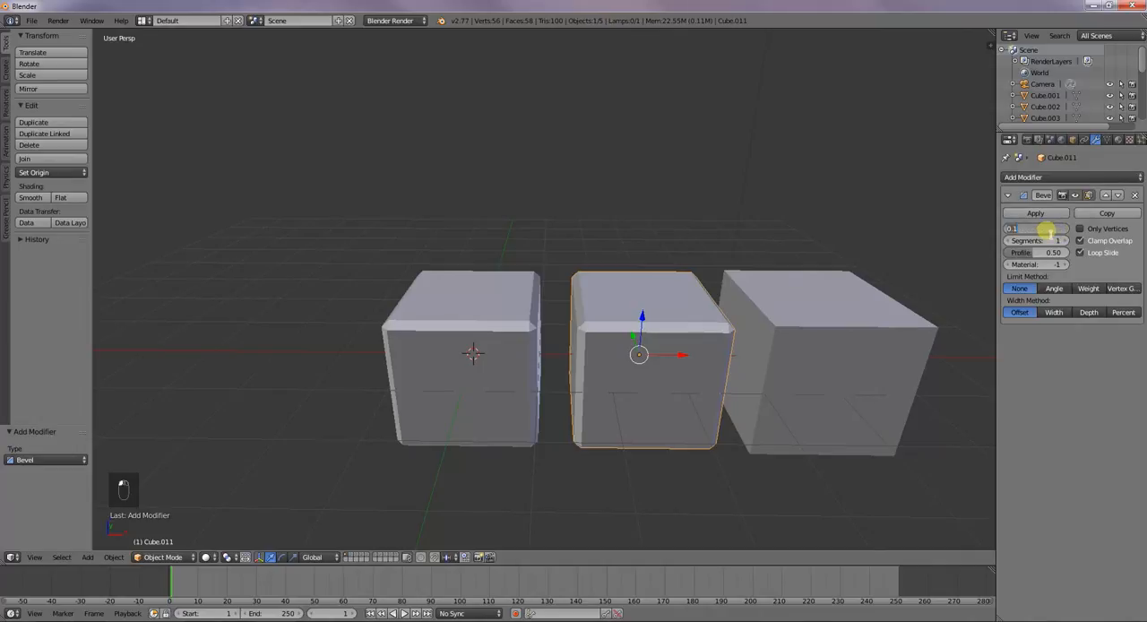
{"action": "key", "text": "Return"}
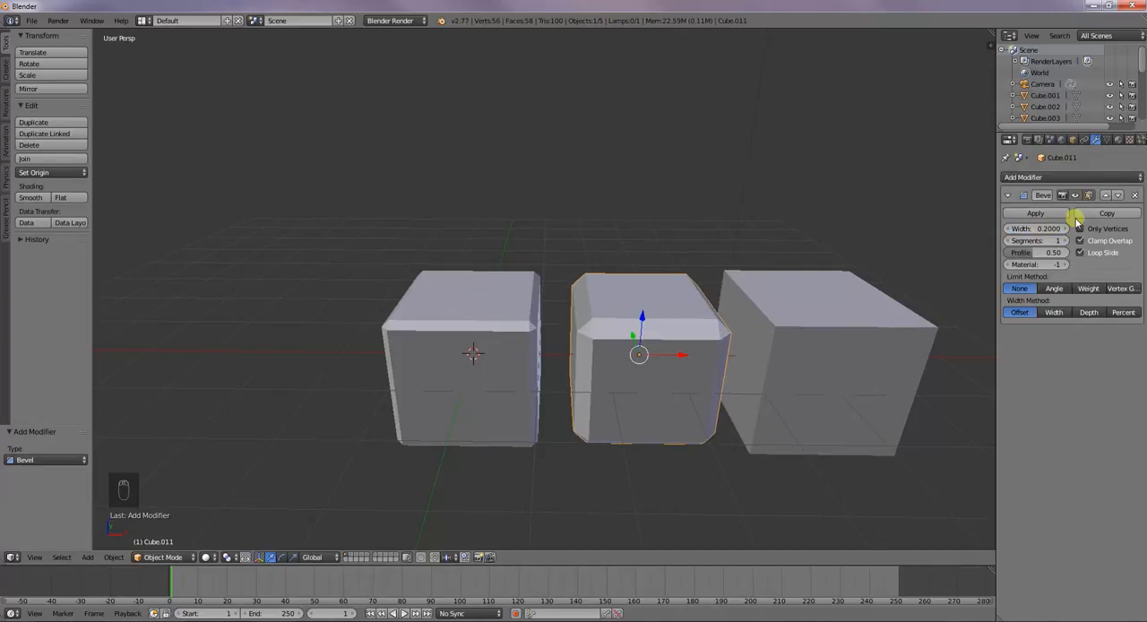
Set the second cube's bevel width to 0.3
{"action": "right_click", "coordinate": [1043, 234]}
{"action": "left_click", "coordinate": [1069, 234]}
{"action": "left_click", "coordinate": [1054, 233]}
{"action": "type", "text": ".3"}
{"action": "key", "text": "Return"}
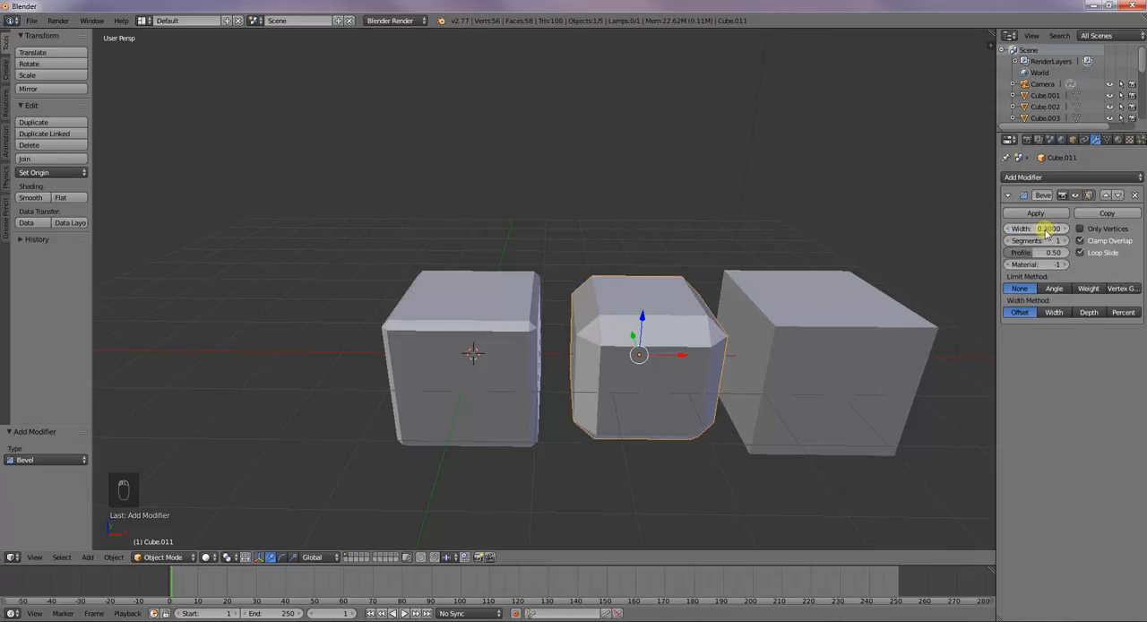
Add a Bevel modifier to the third cube and set its width to 0.5
{"action": "right_click", "coordinate": [800, 365]}
{"action": "left_click", "coordinate": [1013, 177]}
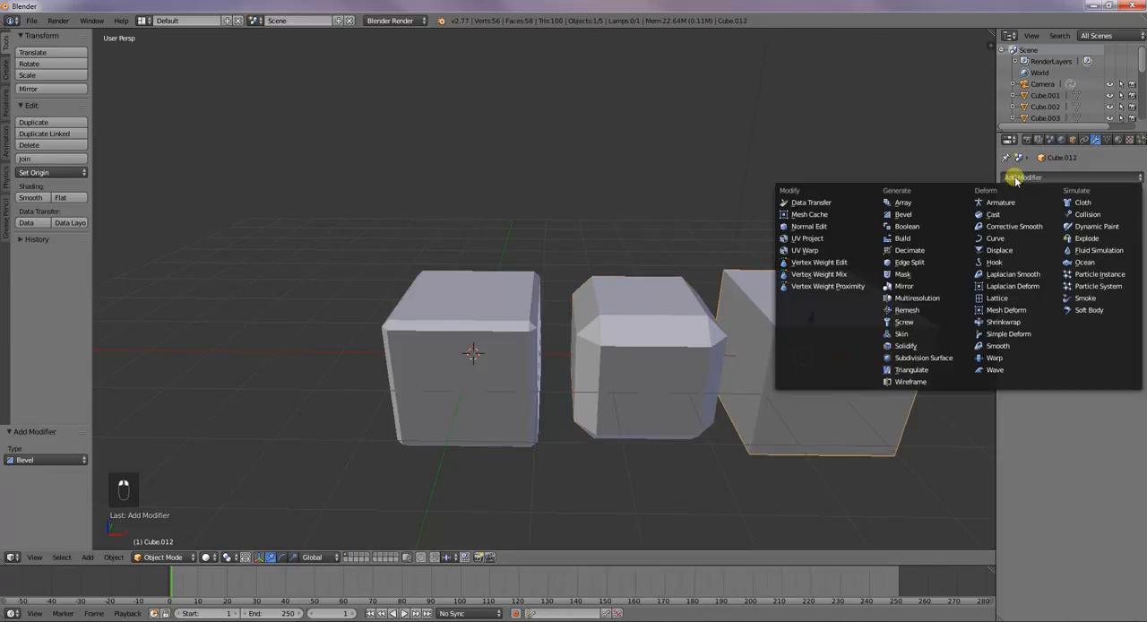
{"action": "left_click", "coordinate": [904, 214]}
{"action": "left_click", "coordinate": [1045, 231]}
{"action": "type", "text": ".5"}
{"action": "key", "text": "Return"}
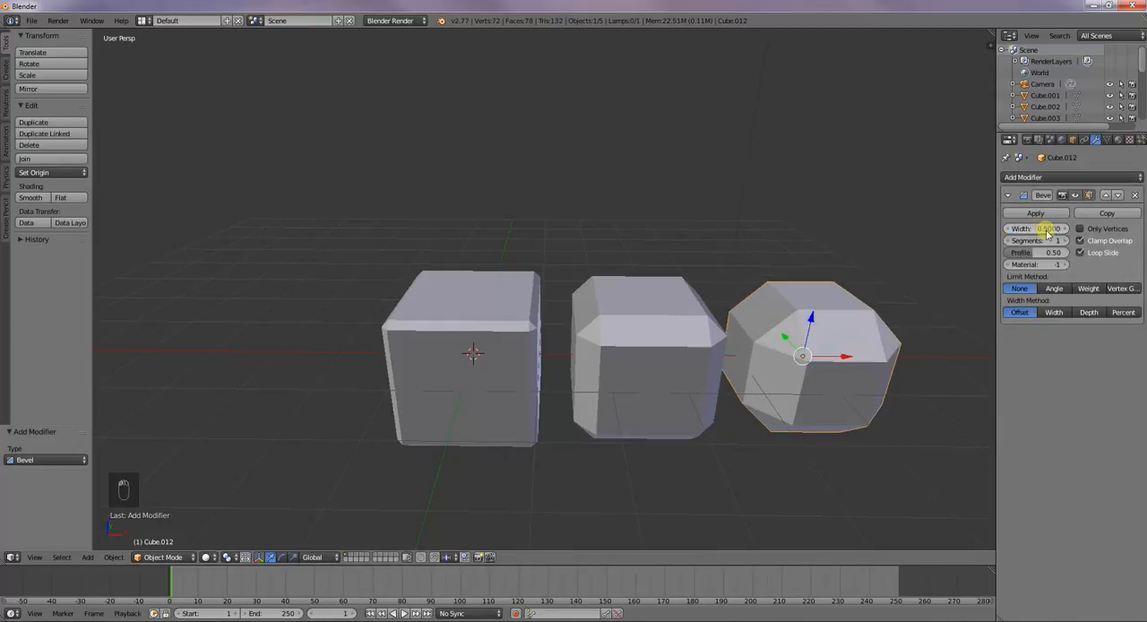
Compare the three bevelled cubes, inspecting each one's base mesh in Edit Mode and examining the bevelled edges up close
{"action": "middle_click_drag", "start_coordinate": [870, 326], "coordinate": [874, 369]}
{"action": "scroll", "coordinate": [878, 349], "scroll_direction": "down", "scroll_amount": 2}
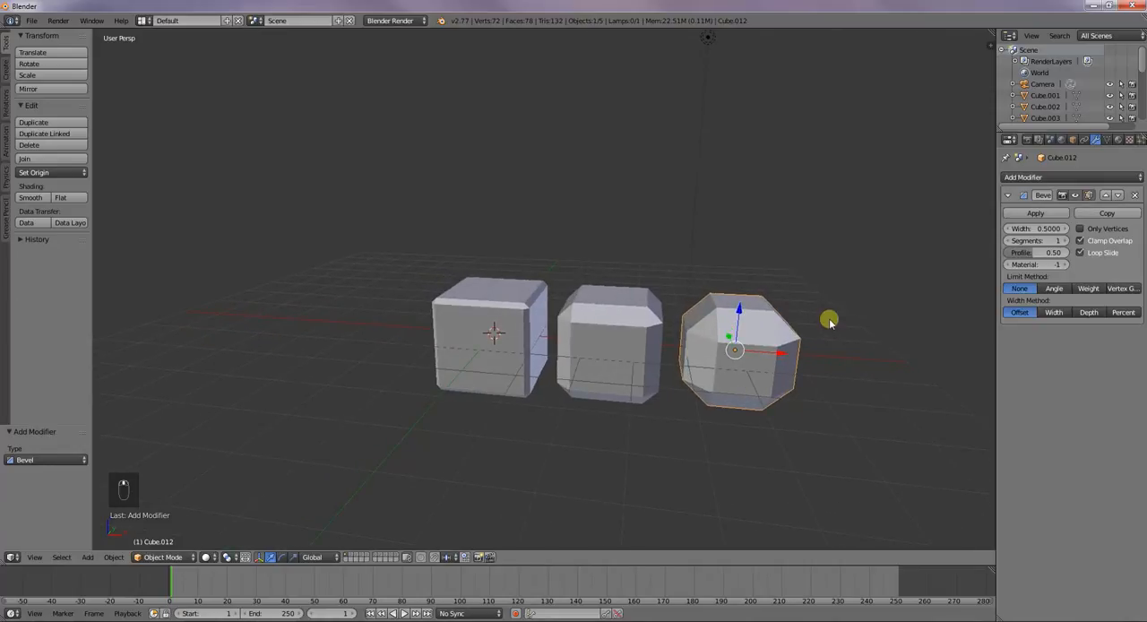
{"action": "key", "text": "Tab"}
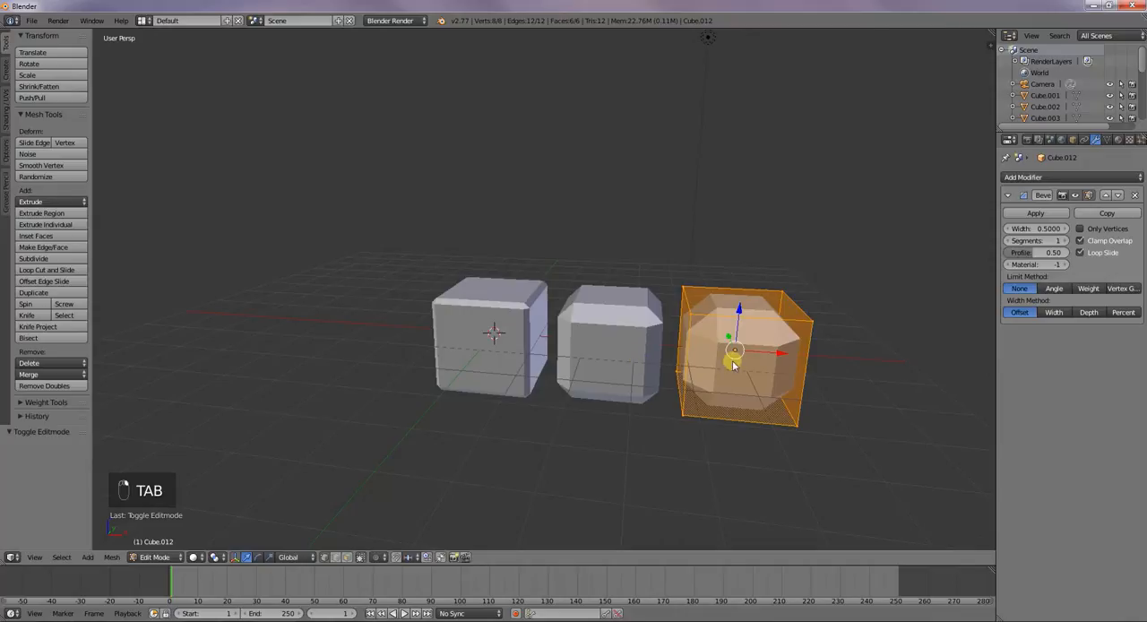
{"action": "key", "text": "Tab"}
{"action": "right_click", "coordinate": [649, 357]}
{"action": "key", "text": "Tab"}
{"action": "key", "text": "Tab"}
{"action": "right_click", "coordinate": [520, 344]}
{"action": "key", "text": "Tab"}
{"action": "key", "text": "Tab"}
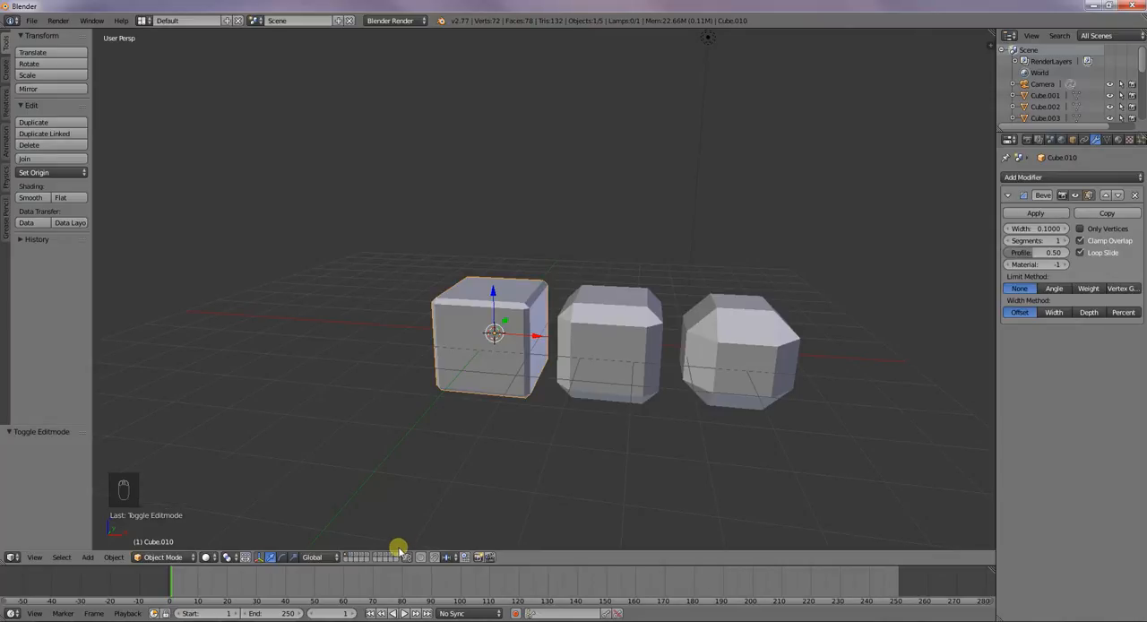
{"action": "scroll", "coordinate": [540, 359], "scroll_direction": "up", "scroll_amount": 1}
{"action": "scroll", "coordinate": [532, 397], "scroll_direction": "up", "scroll_amount": 1}
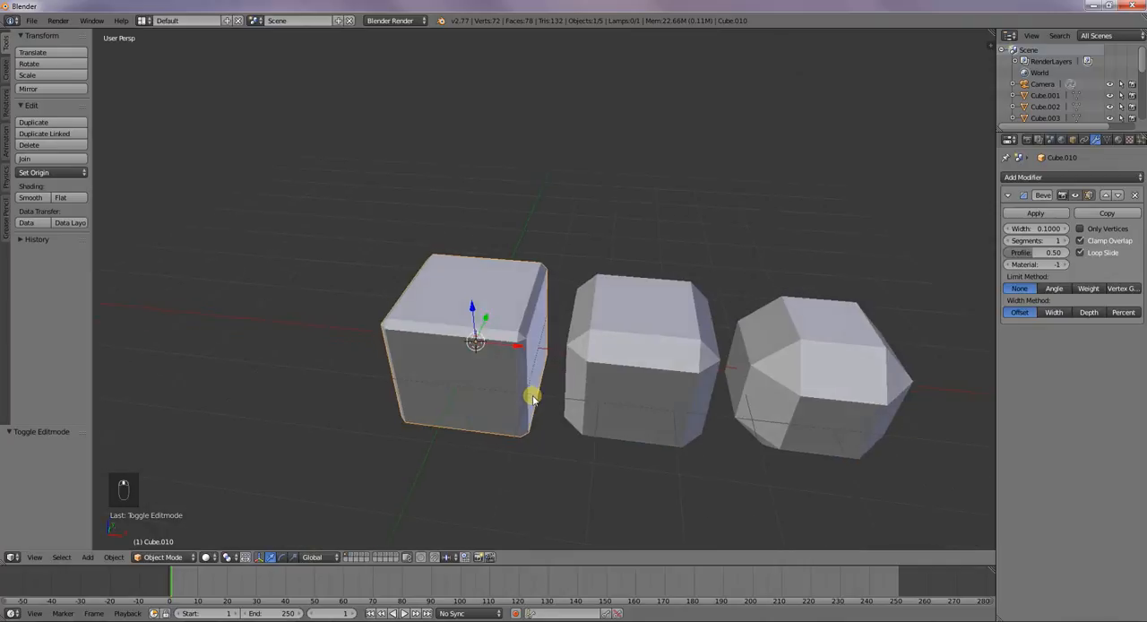
{"action": "scroll", "coordinate": [521, 362], "scroll_direction": "up", "scroll_amount": 2}
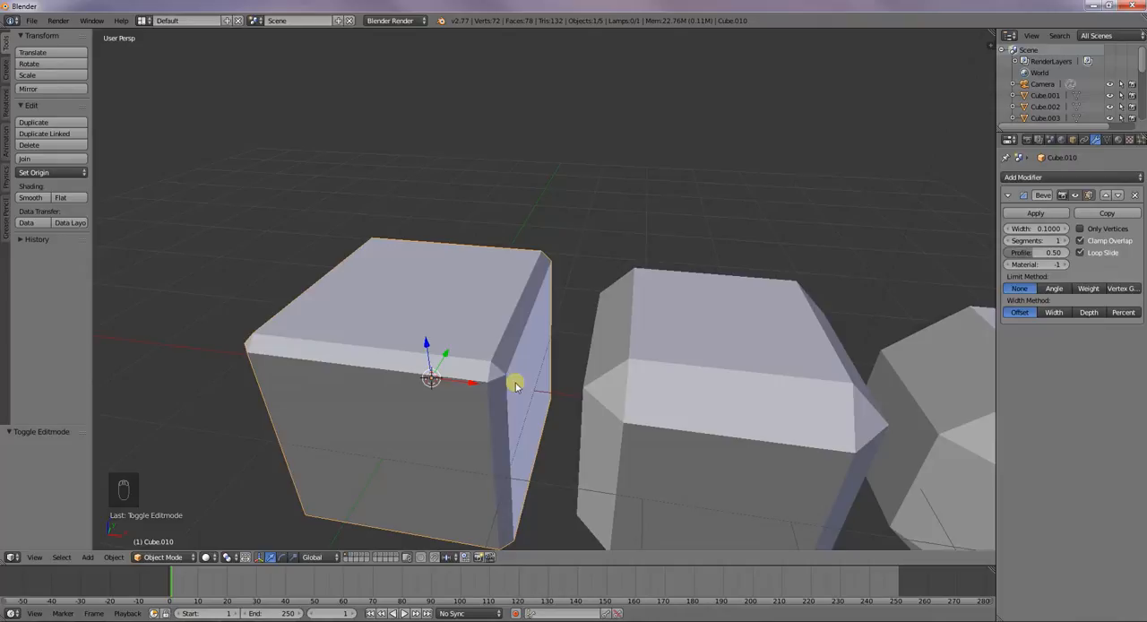
Try higher segment counts on the first cube's bevel, ending back at 1 segment
{"action": "right_click", "coordinate": [636, 399]}
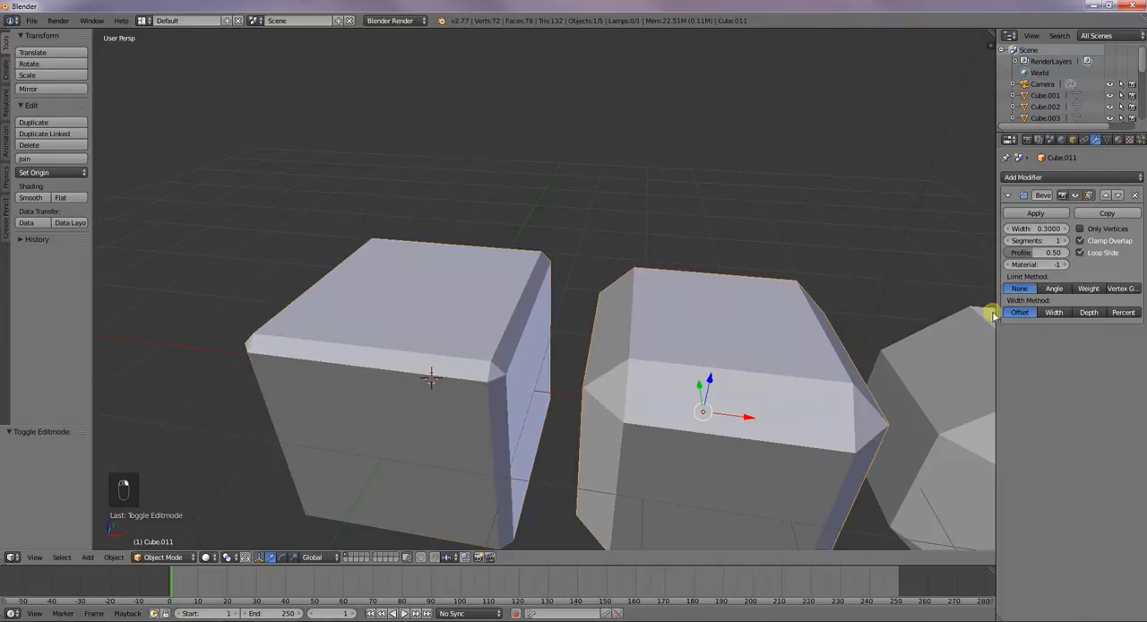
{"action": "right_click", "coordinate": [573, 389]}
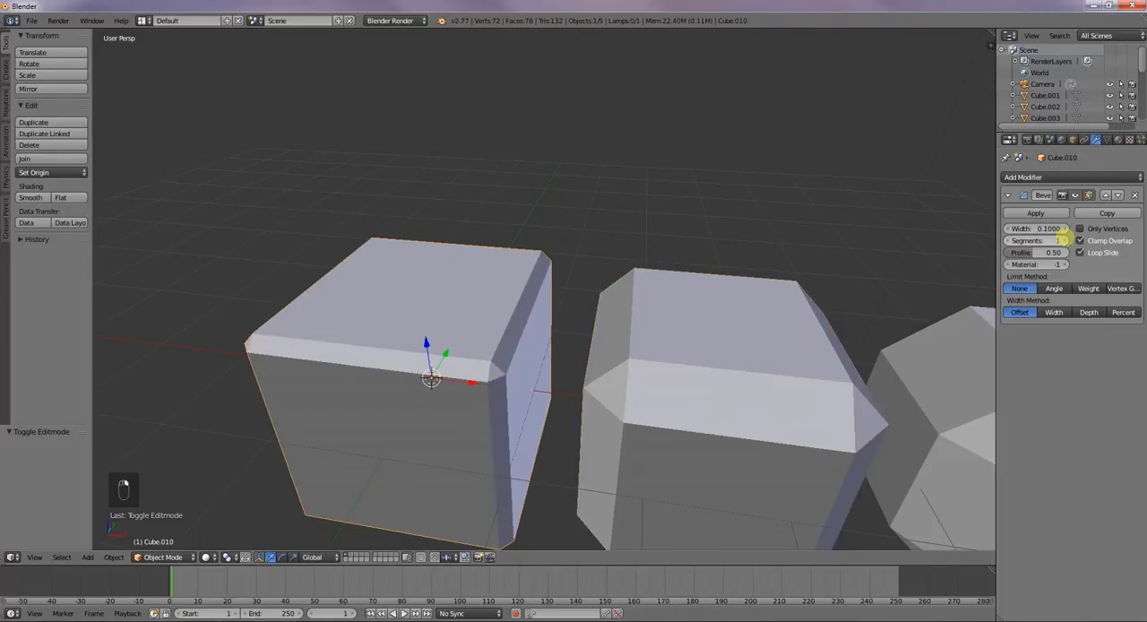
{"action": "left_click", "coordinate": [1064, 240]}
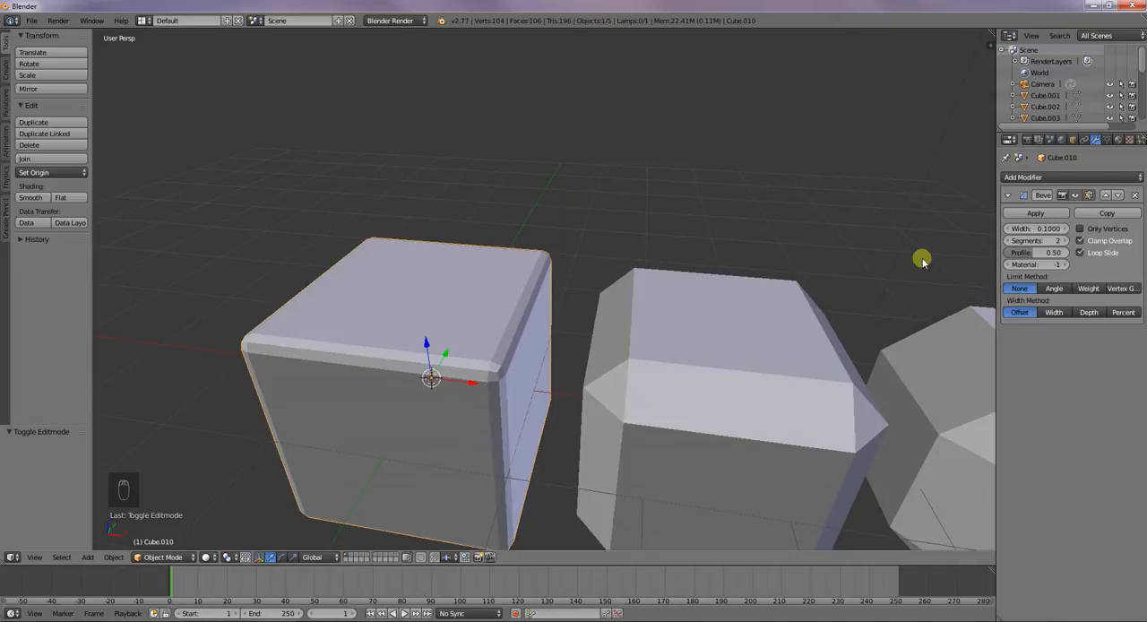
{"action": "left_click", "coordinate": [1064, 241]}
{"action": "left_click", "coordinate": [1064, 240]}
{"action": "left_click", "coordinate": [1064, 241]}
{"action": "left_click", "coordinate": [1064, 240]}
{"action": "left_click", "coordinate": [1064, 243]}
{"action": "left_click", "coordinate": [1064, 243]}
{"action": "left_click", "coordinate": [1011, 243]}
{"action": "left_click", "coordinate": [1011, 242]}
{"action": "left_click", "coordinate": [1011, 243]}
{"action": "left_click", "coordinate": [1011, 243]}
{"action": "left_click", "coordinate": [1011, 243]}
{"action": "left_click", "coordinate": [1011, 243]}
{"action": "left_click", "coordinate": [1011, 243]}
{"action": "left_click", "coordinate": [1011, 243]}
{"action": "left_click", "coordinate": [1011, 243]}
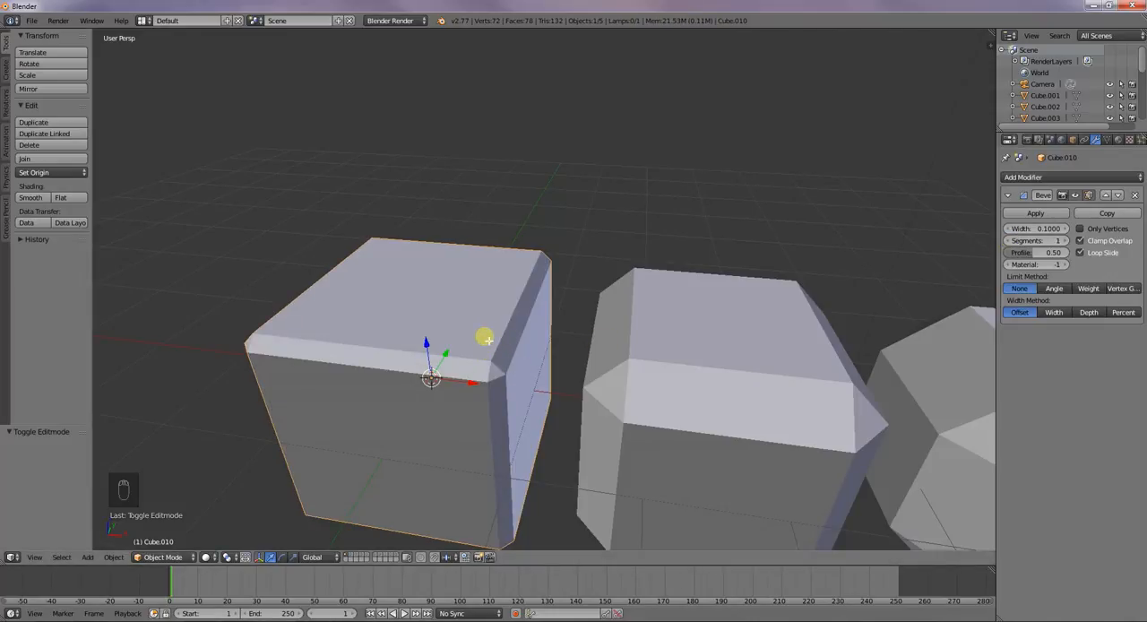
Compare the first cube's base mesh in Edit Mode with its bevelled shape in Object Mode
{"action": "key", "text": "Tab"}
{"action": "key", "text": "Tab"}
{"action": "key", "text": "Tab"}
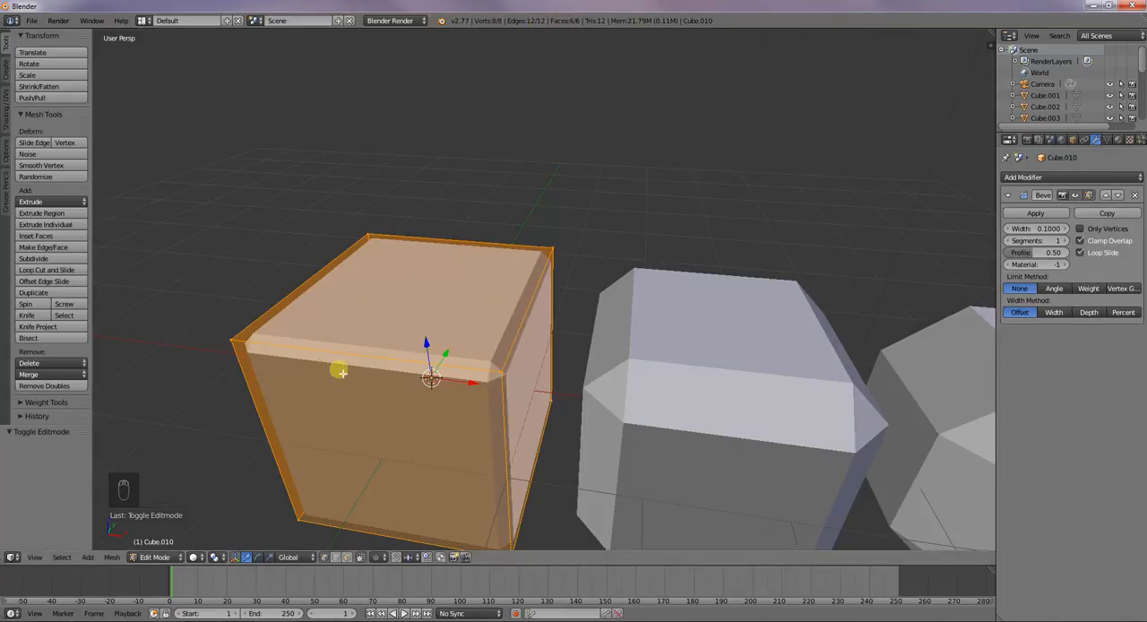
{"action": "key", "text": "Tab"}
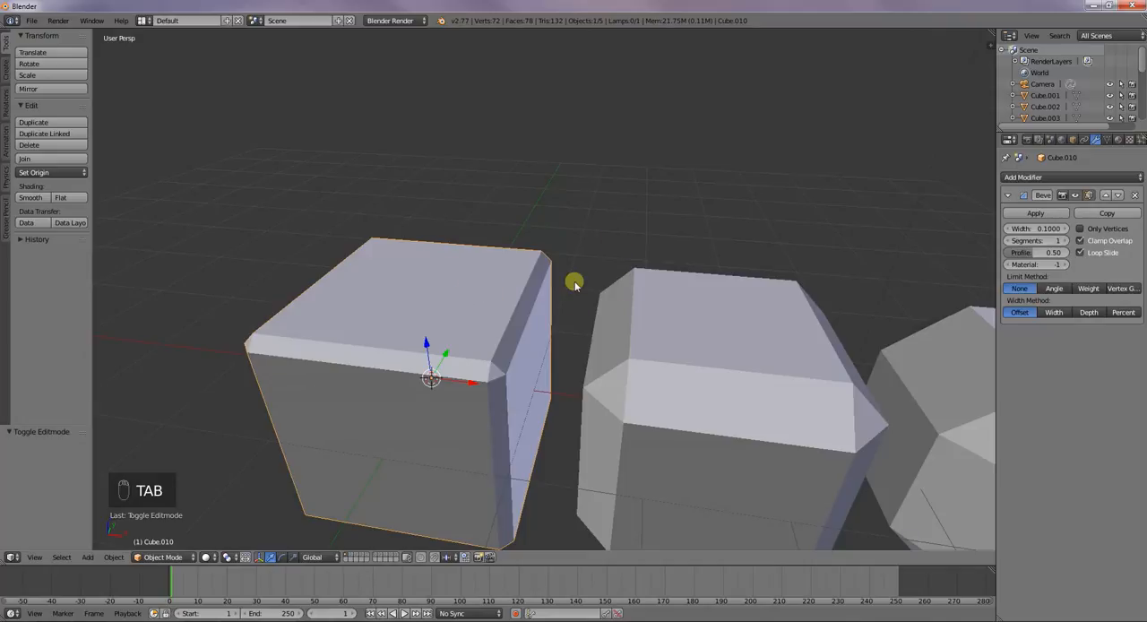
{"action": "right_click", "coordinate": [684, 287]}
{"action": "key", "text": "shift+d"}
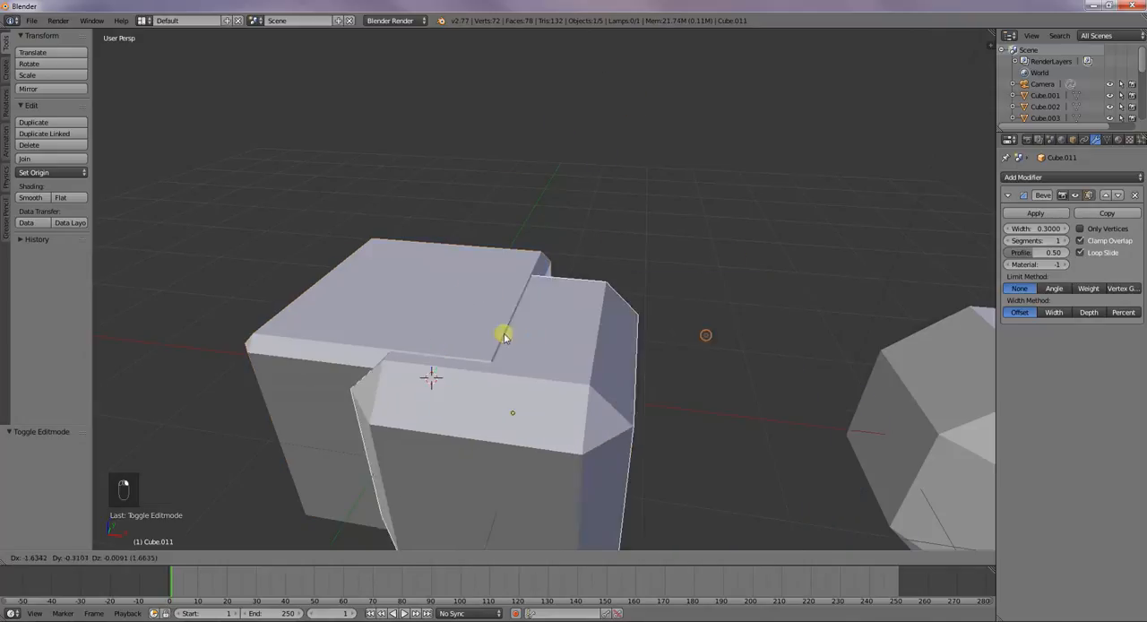
{"action": "left_click", "coordinate": [715, 345]}
Raise the first cube's bevel segments to 16 and examine the rounded corner up close
{"action": "right_click", "coordinate": [535, 285]}
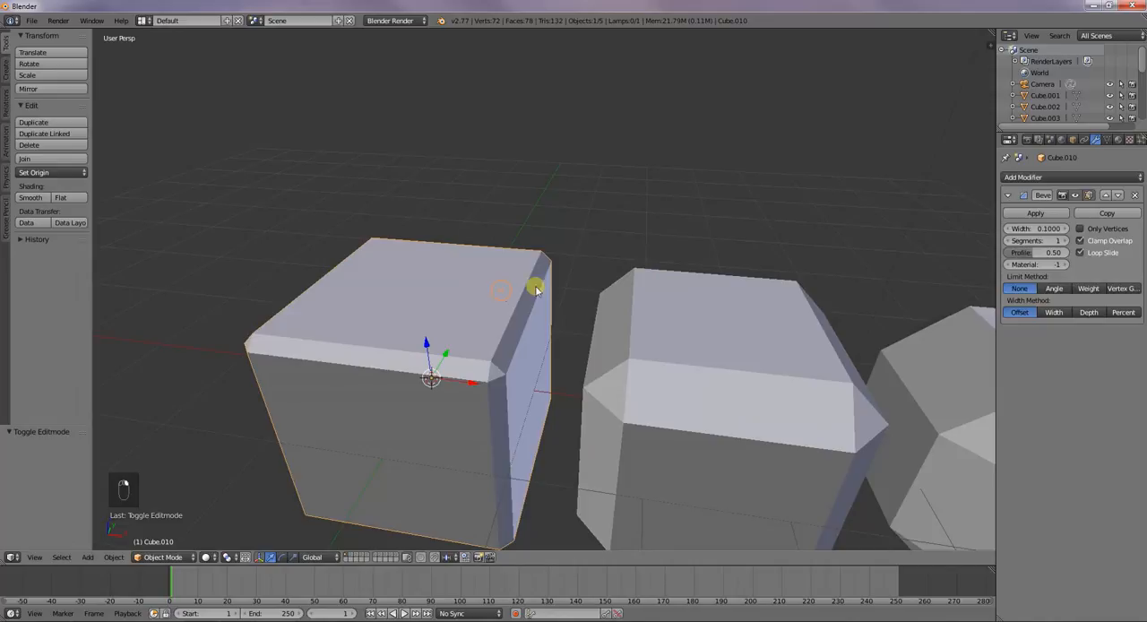
{"action": "left_click", "coordinate": [1066, 242]}
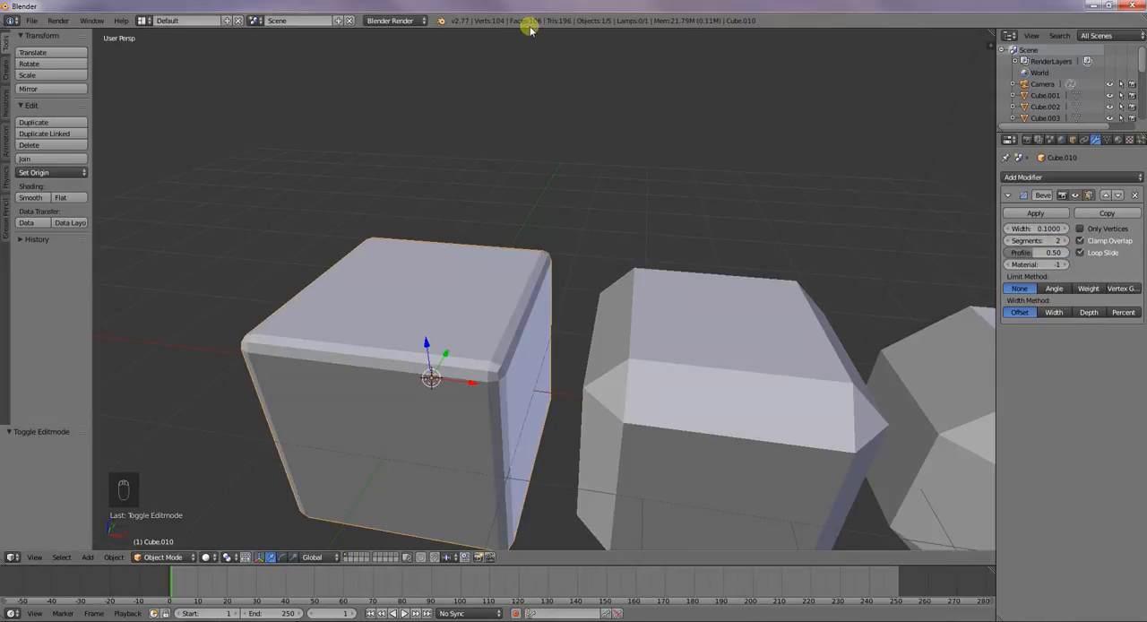
{"action": "left_click", "coordinate": [1068, 241]}
{"action": "left_click", "coordinate": [1068, 241]}
{"action": "left_click", "coordinate": [1068, 242]}
{"action": "left_click", "coordinate": [1068, 243]}
{"action": "left_click", "coordinate": [1068, 242]}
{"action": "left_click", "coordinate": [1068, 241]}
{"action": "left_click", "coordinate": [1067, 242]}
{"action": "left_click", "coordinate": [1068, 242]}
{"action": "left_click", "coordinate": [1068, 242]}
{"action": "left_click", "coordinate": [1067, 242]}
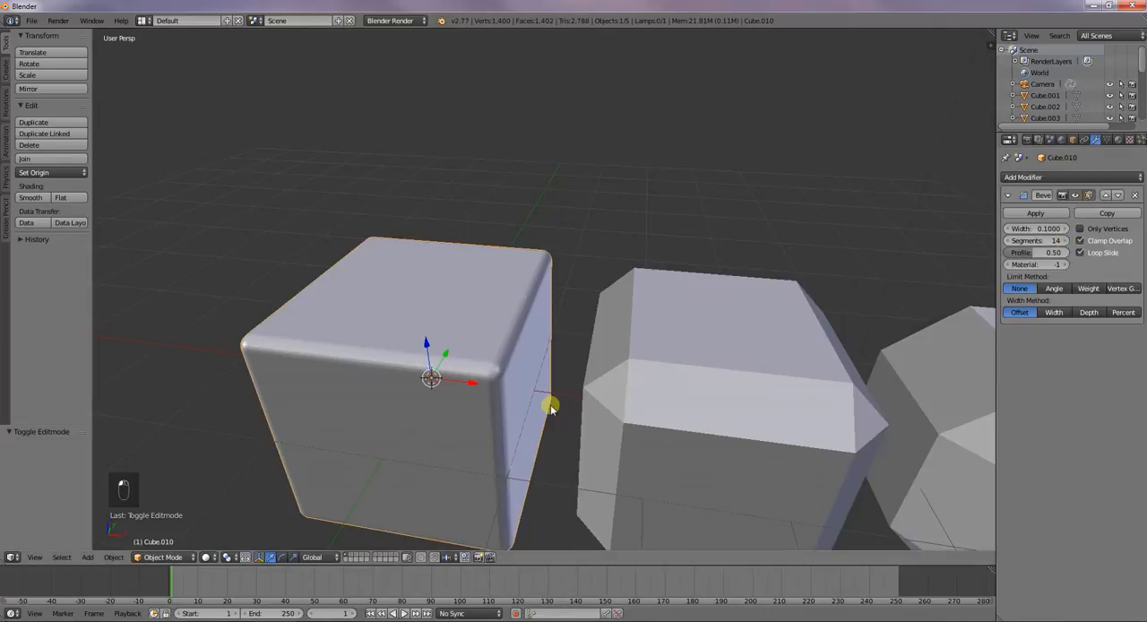
{"action": "middle_click_drag", "start_coordinate": [493, 373], "coordinate": [501, 351]}
{"action": "scroll", "coordinate": [499, 357], "scroll_direction": "up", "scroll_amount": 4}
{"action": "scroll", "coordinate": [500, 356], "scroll_direction": "up", "scroll_amount": 2}
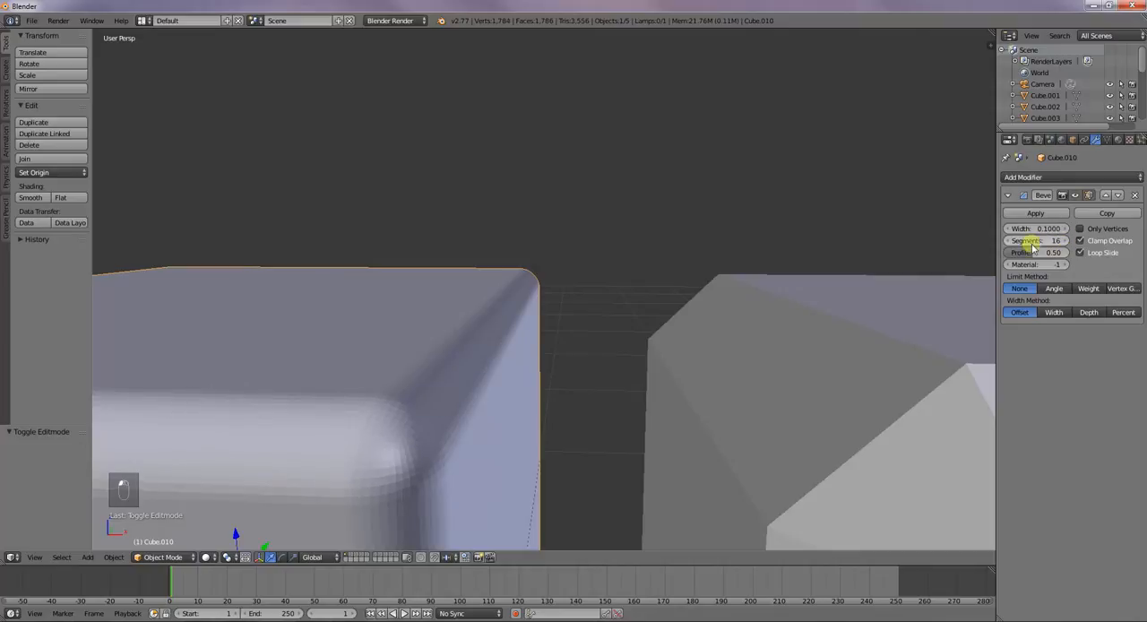
Raise the second cube's bevel segments so that its edges are smoothly rounded
{"action": "right_click", "coordinate": [848, 422]}
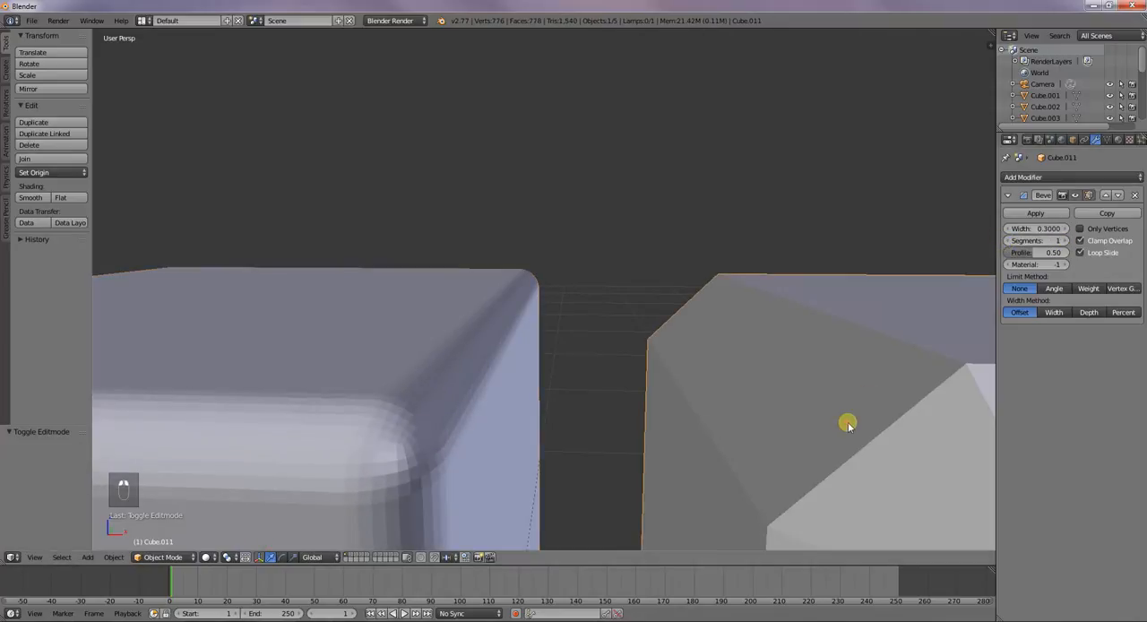
{"action": "left_click", "coordinate": [1067, 242]}
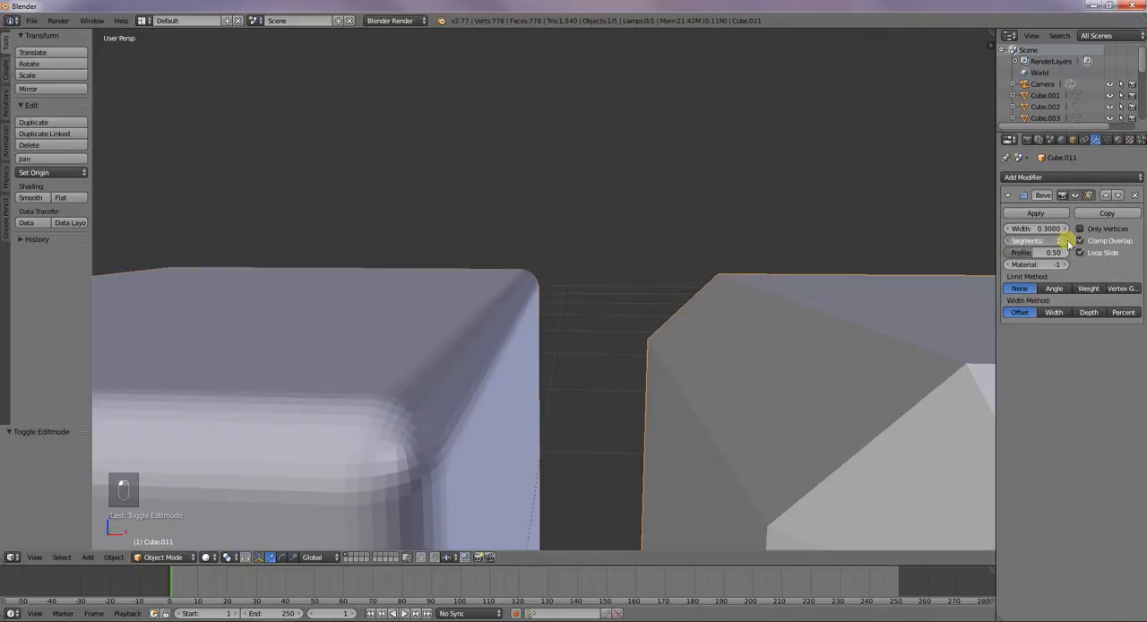
{"action": "left_click", "coordinate": [1067, 242]}
{"action": "left_click", "coordinate": [1067, 242]}
{"action": "left_click", "coordinate": [1068, 242]}
{"action": "left_click", "coordinate": [1068, 242]}
{"action": "left_click", "coordinate": [1068, 242]}
{"action": "left_click", "coordinate": [1068, 242]}
{"action": "left_click", "coordinate": [1059, 243]}
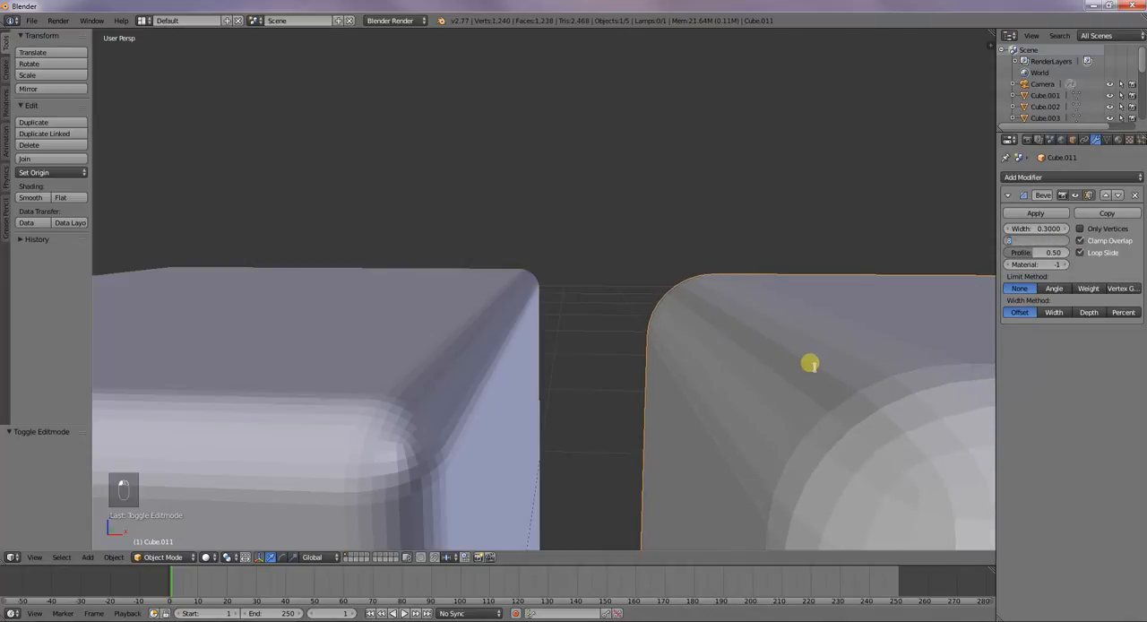
Set the third cube's bevel segments to 7
{"action": "scroll", "coordinate": [725, 271], "scroll_direction": "down", "scroll_amount": 4}
{"action": "right_click", "coordinate": [905, 337]}
{"action": "left_click", "coordinate": [1064, 243]}
{"action": "left_click", "coordinate": [1065, 243]}
{"action": "left_click", "coordinate": [1064, 243]}
{"action": "left_click", "coordinate": [1065, 243]}
{"action": "left_click", "coordinate": [1065, 243]}
{"action": "left_click", "coordinate": [1066, 242]}
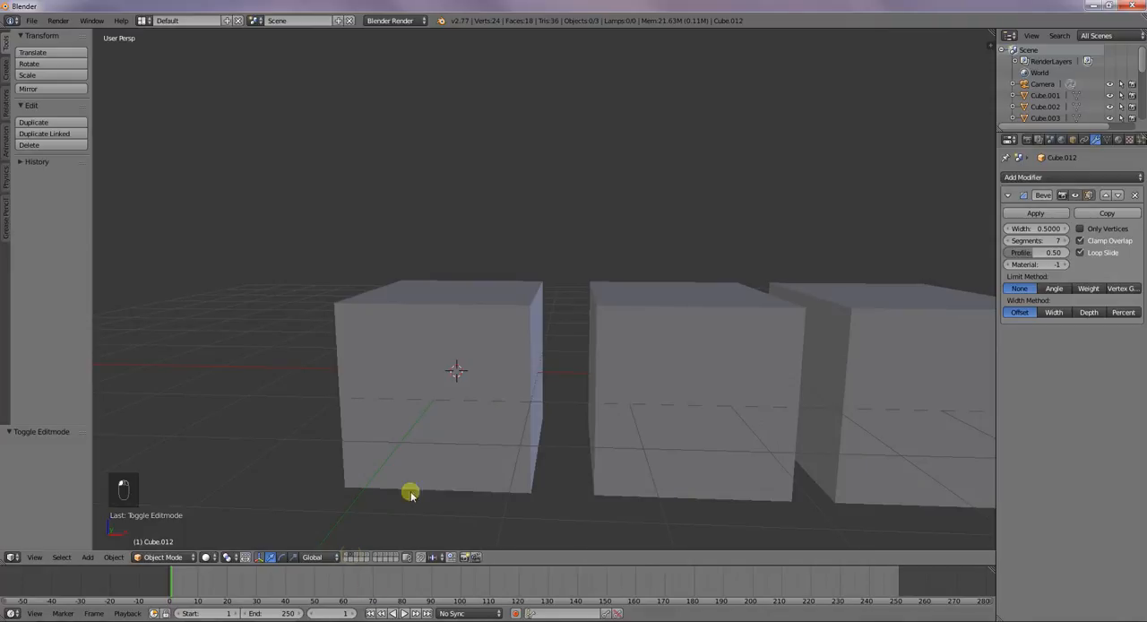
Switch to the layer with the plain cubes and add a Bevel modifier to the first cube
{"action": "right_click", "coordinate": [402, 450]}
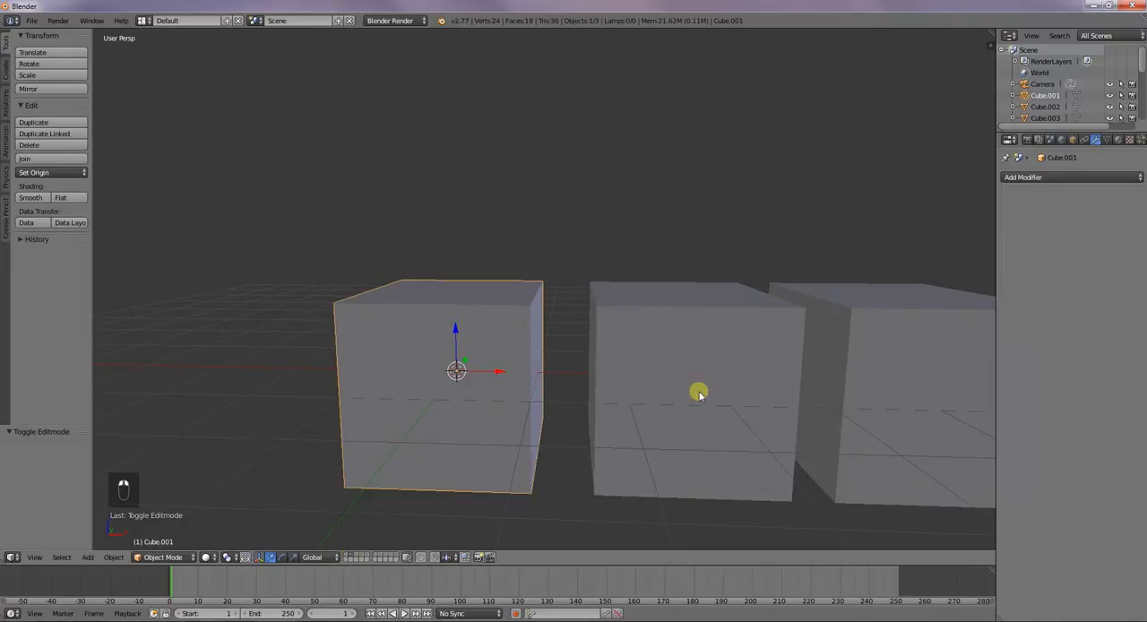
{"action": "left_click", "coordinate": [1007, 177]}
{"action": "left_click", "coordinate": [914, 218]}
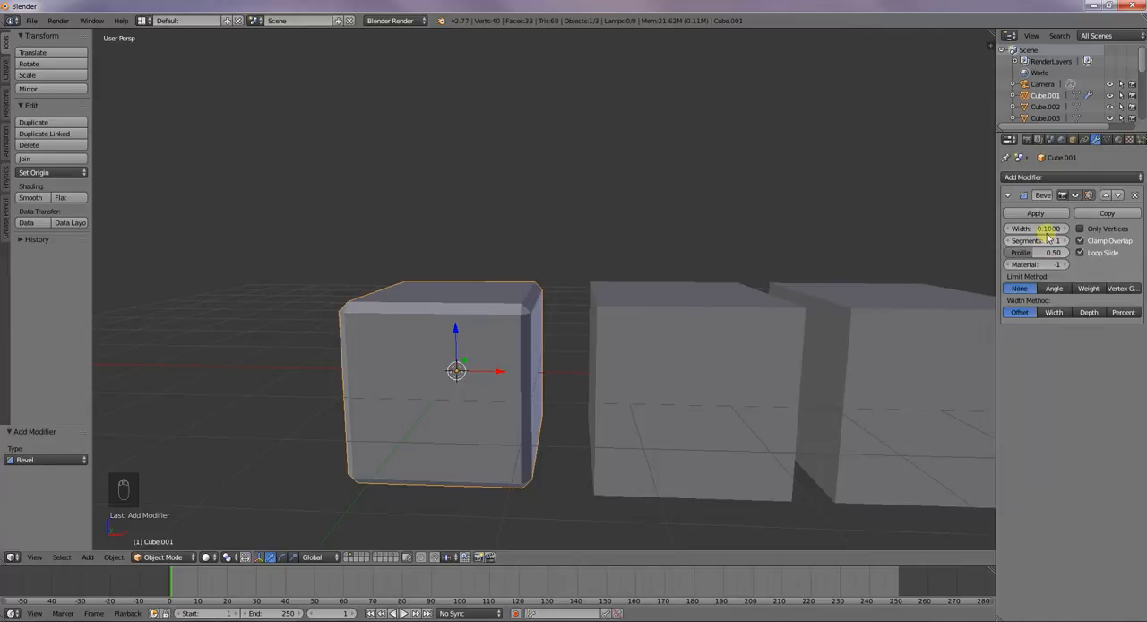
{"action": "middle_click_drag", "start_coordinate": [443, 385], "coordinate": [442, 402]}
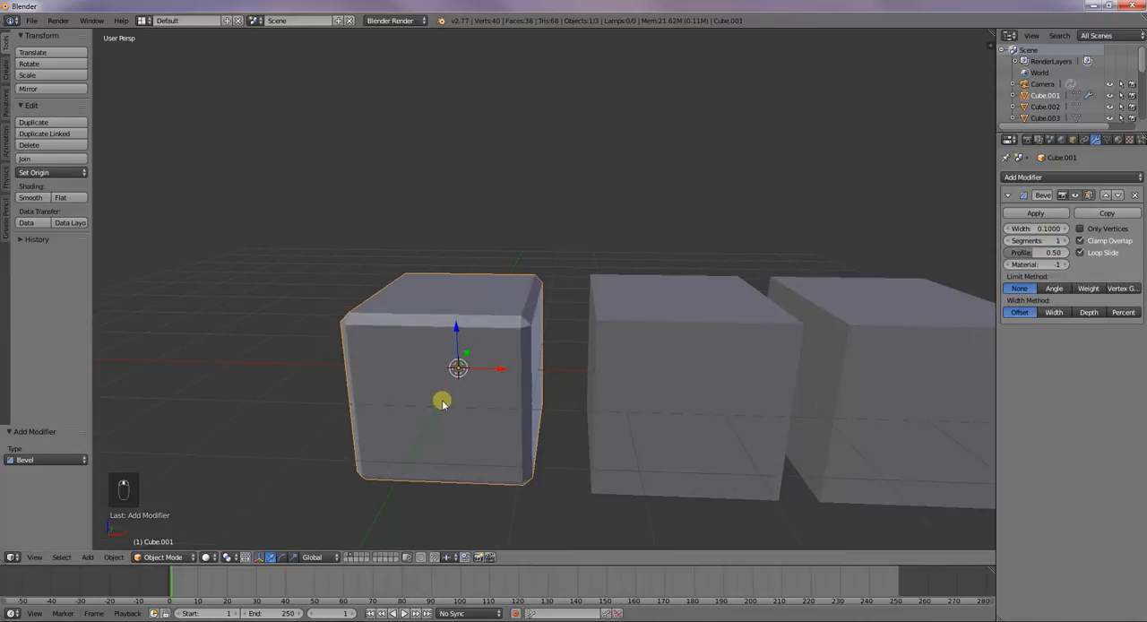
Set the first cube's bevel profile to 0.10 and its segments to 3
{"action": "left_click", "coordinate": [1063, 254]}
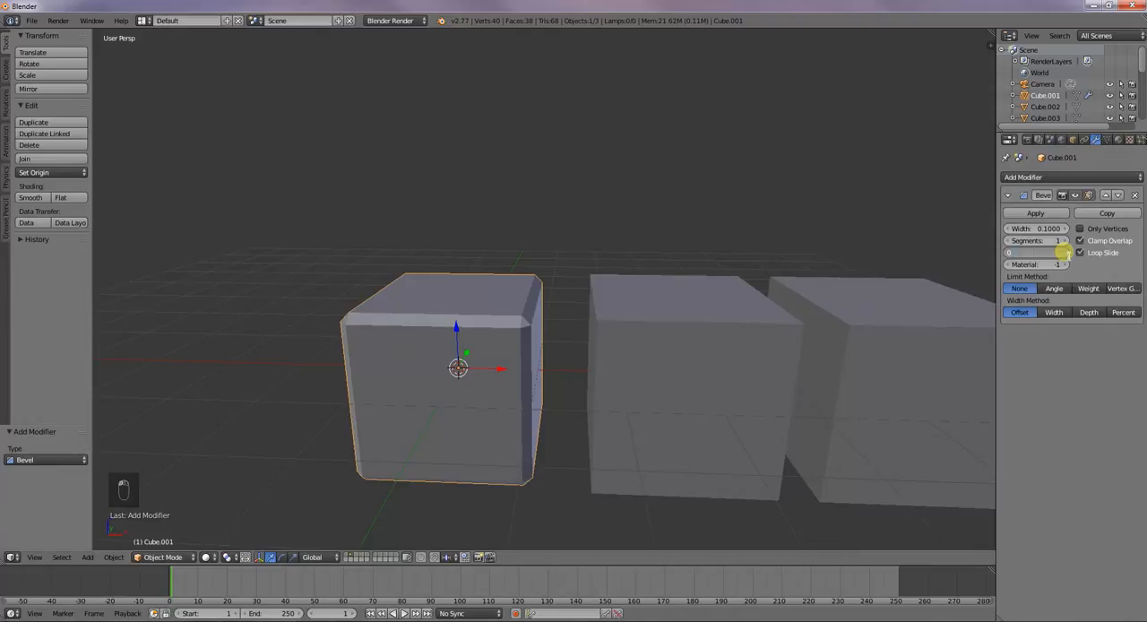
{"action": "key", "text": "BackSpace"}
{"action": "type", "text": "1.0"}
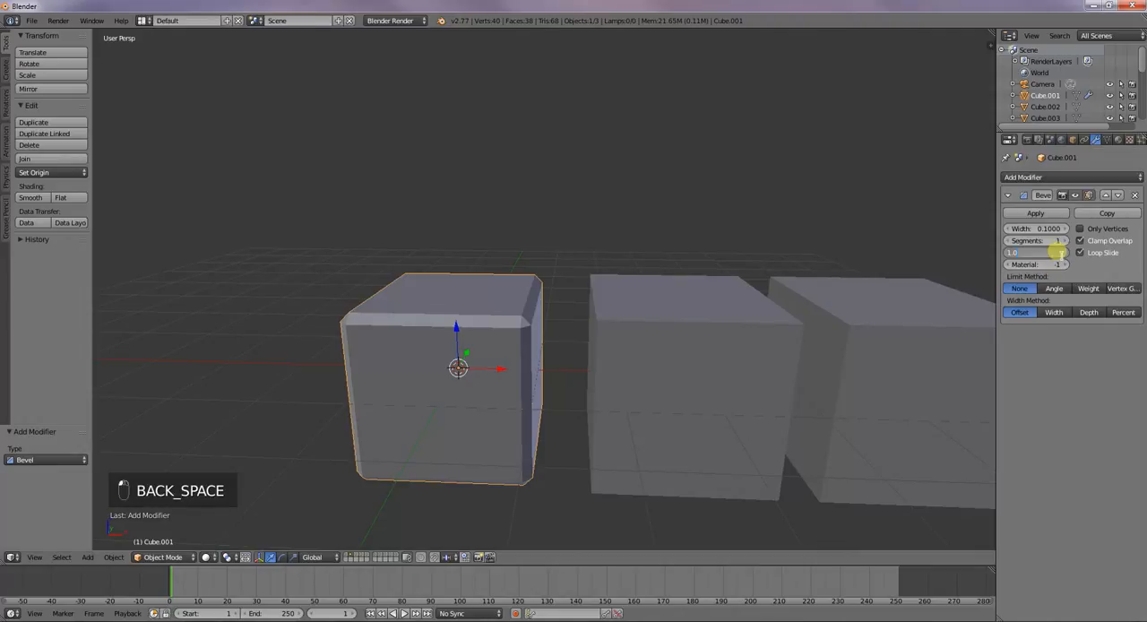
{"action": "key", "text": "Return"}
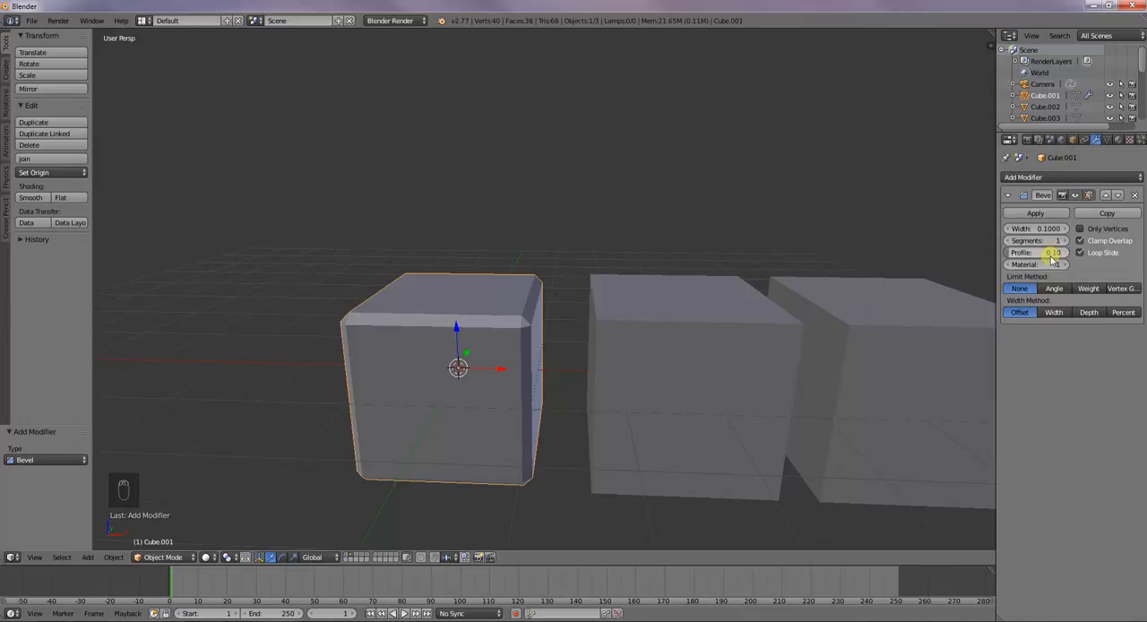
{"action": "left_click", "coordinate": [1061, 241]}
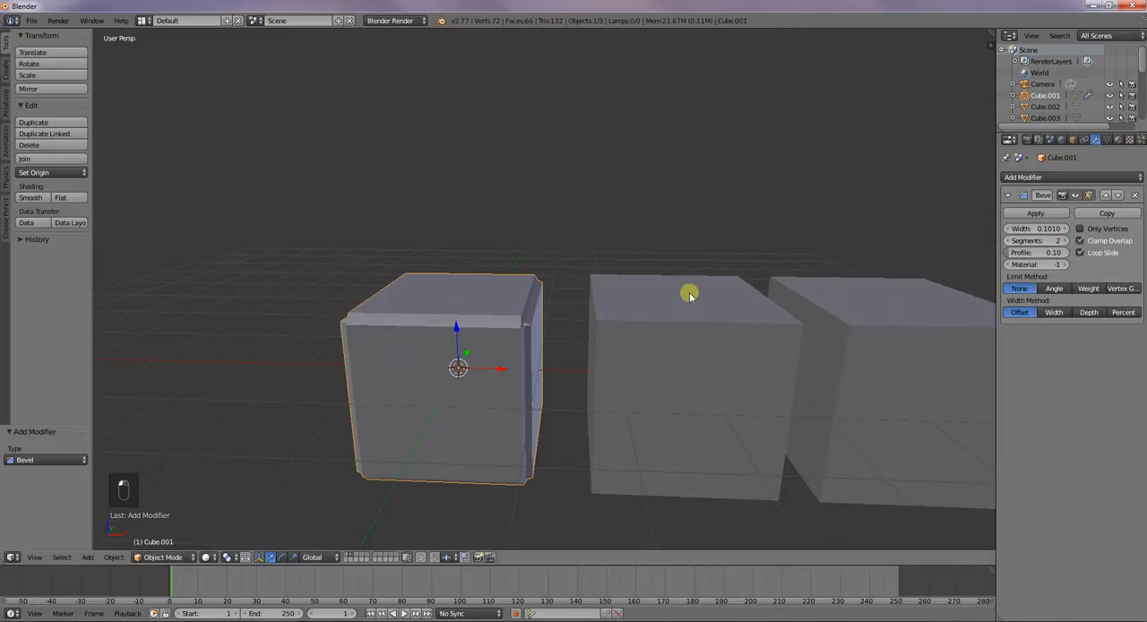
{"action": "left_click", "coordinate": [1061, 241]}
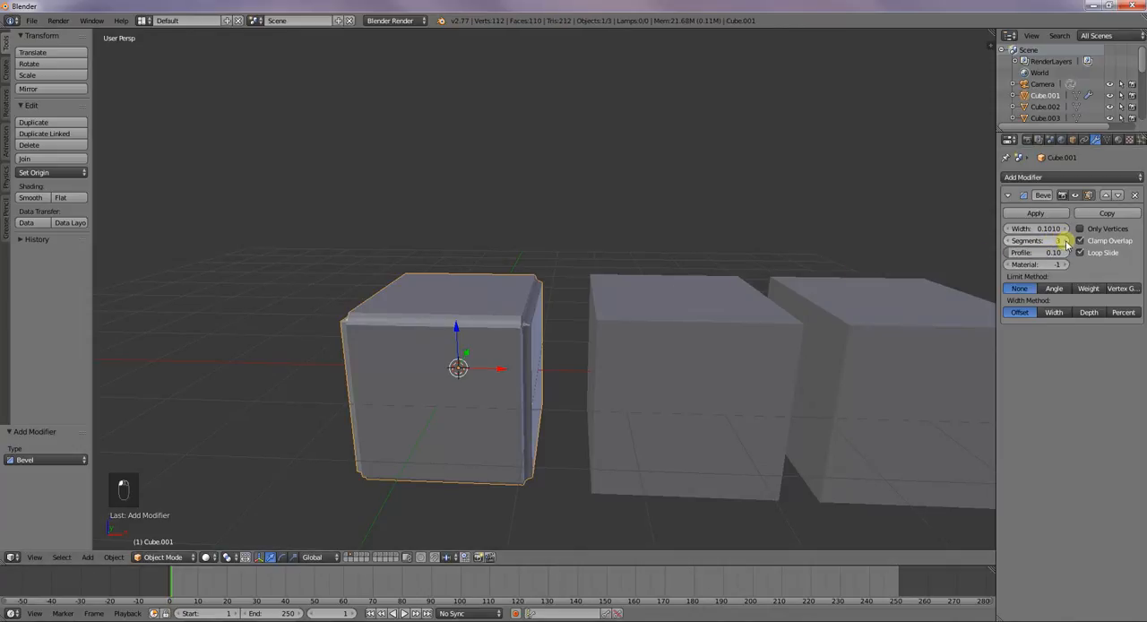
{"action": "scroll", "coordinate": [565, 309], "scroll_direction": "up", "scroll_amount": 5}
{"action": "mouse_move", "coordinate": [550, 328]}
{"action": "middle_mouse_down"}
{"action": "mouse_move", "coordinate": [504, 320]}
{"action": "mouse_move", "coordinate": [561, 327]}
{"action": "middle_mouse_up"}
Try bevel profile values of 0.50, 0.15 and 1.00 on the first cube
{"action": "left_click", "coordinate": [1046, 253]}
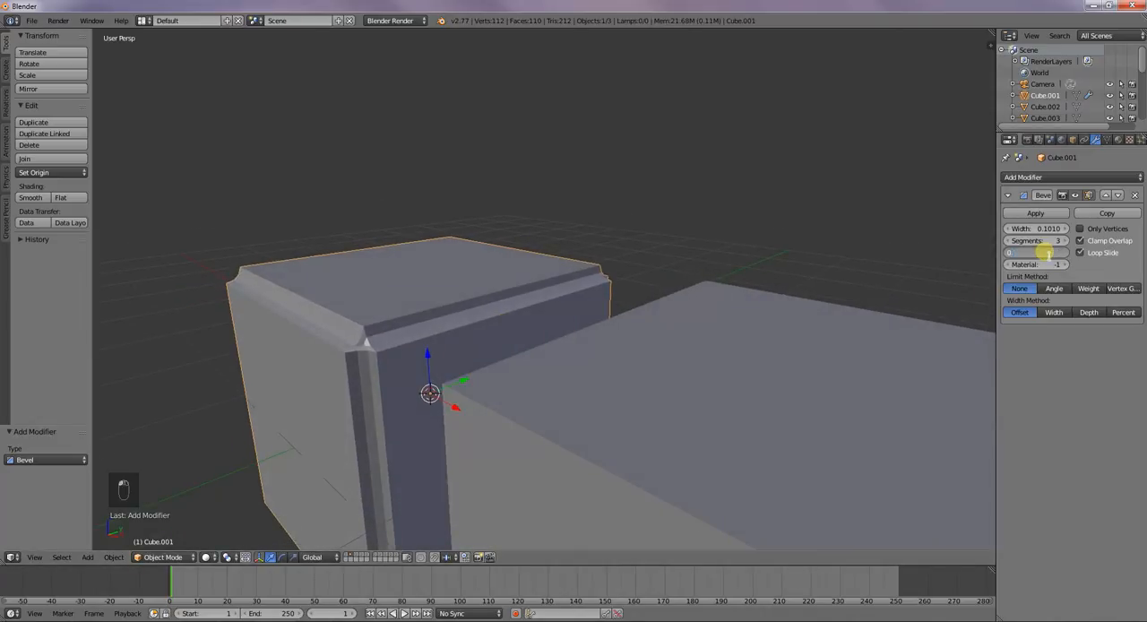
{"action": "key", "text": "Return"}
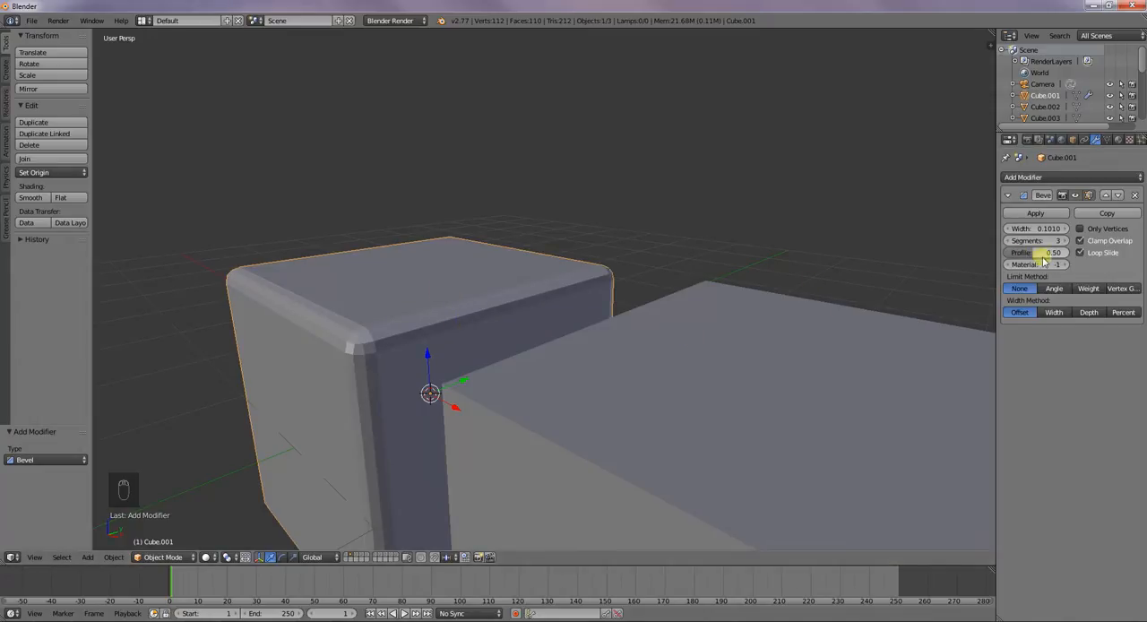
{"action": "left_click_drag", "start_coordinate": [1029, 253], "coordinate": [1003, 254]}
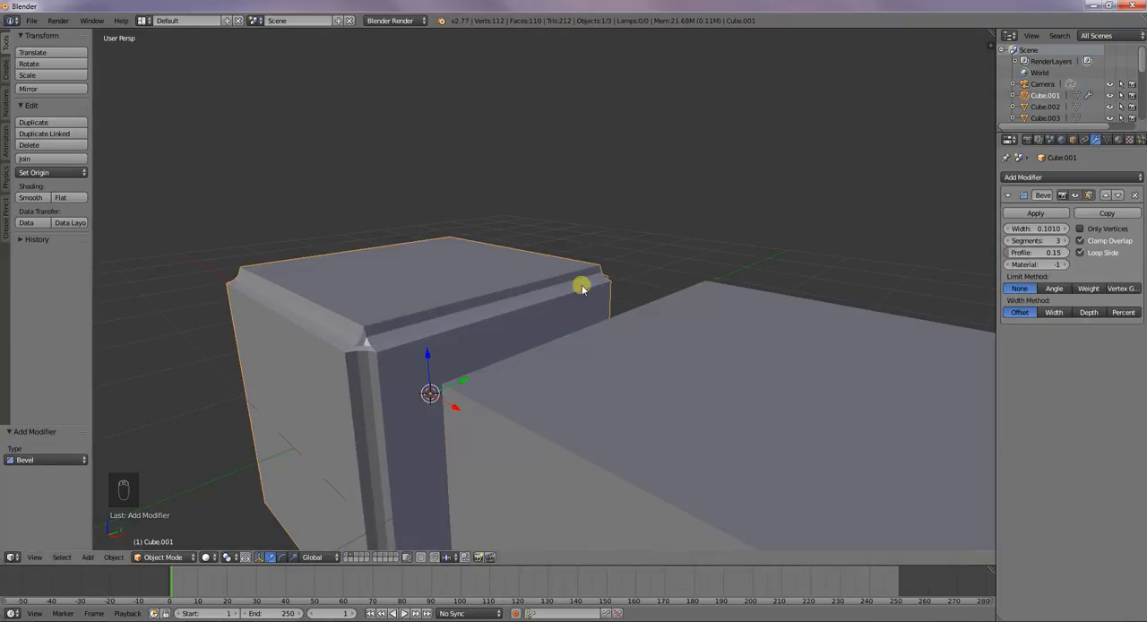
{"action": "left_click_drag", "start_coordinate": [1019, 253], "coordinate": [1083, 253]}
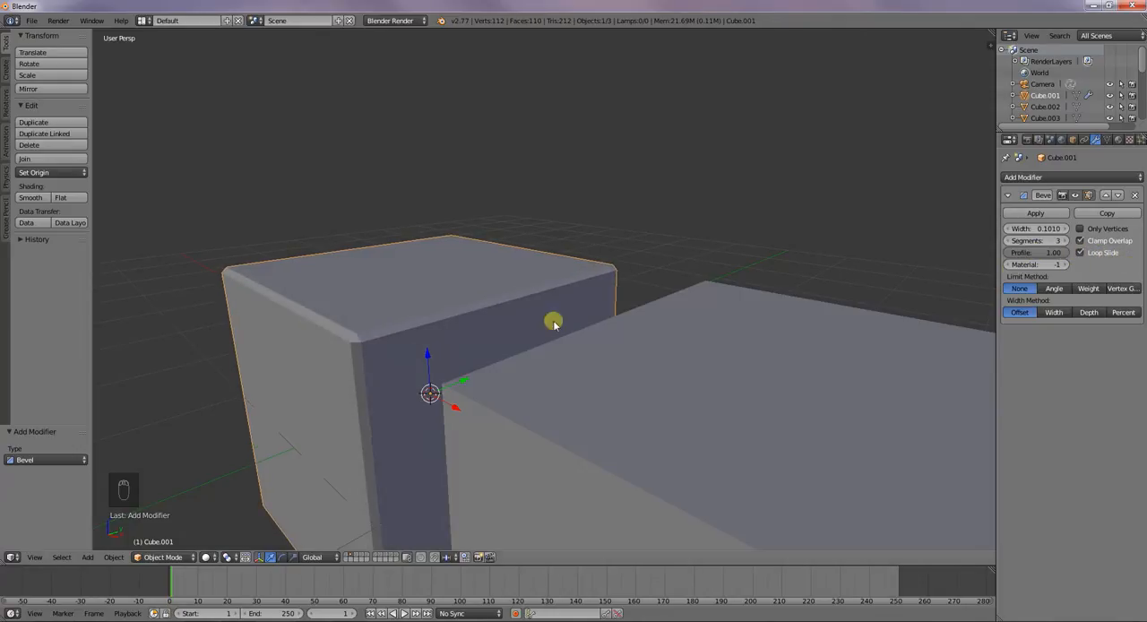
{"action": "middle_click_drag", "start_coordinate": [299, 328], "coordinate": [350, 335]}
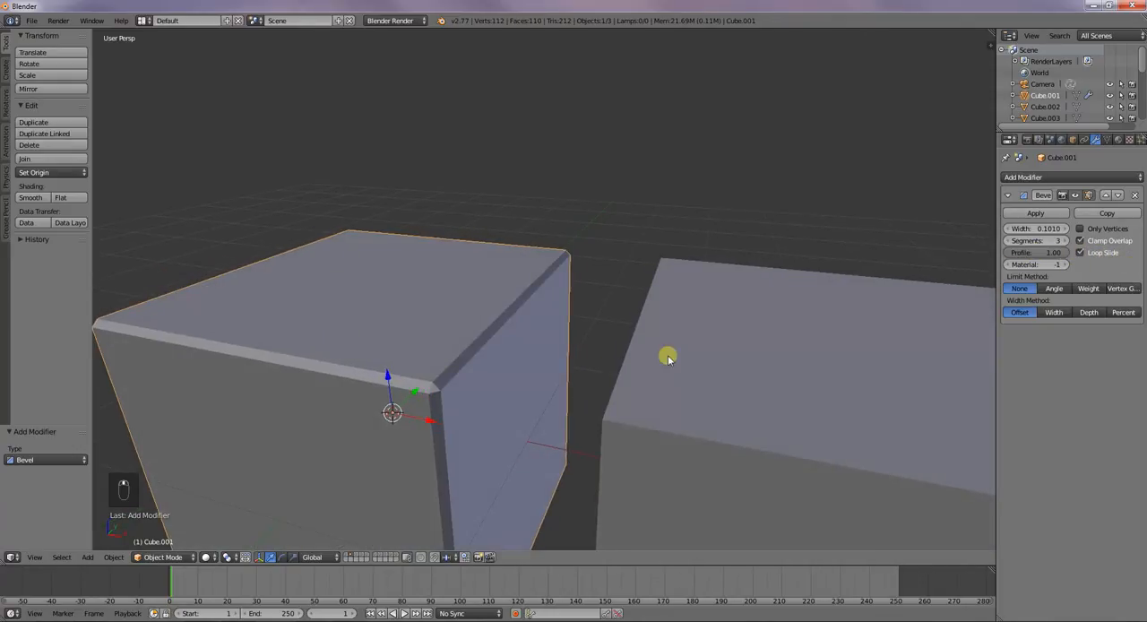
Lower the first cube's bevel segments to 1, raise them to 7, and reduce the profile until the edges look rounded
{"action": "left_click", "coordinate": [1008, 241]}
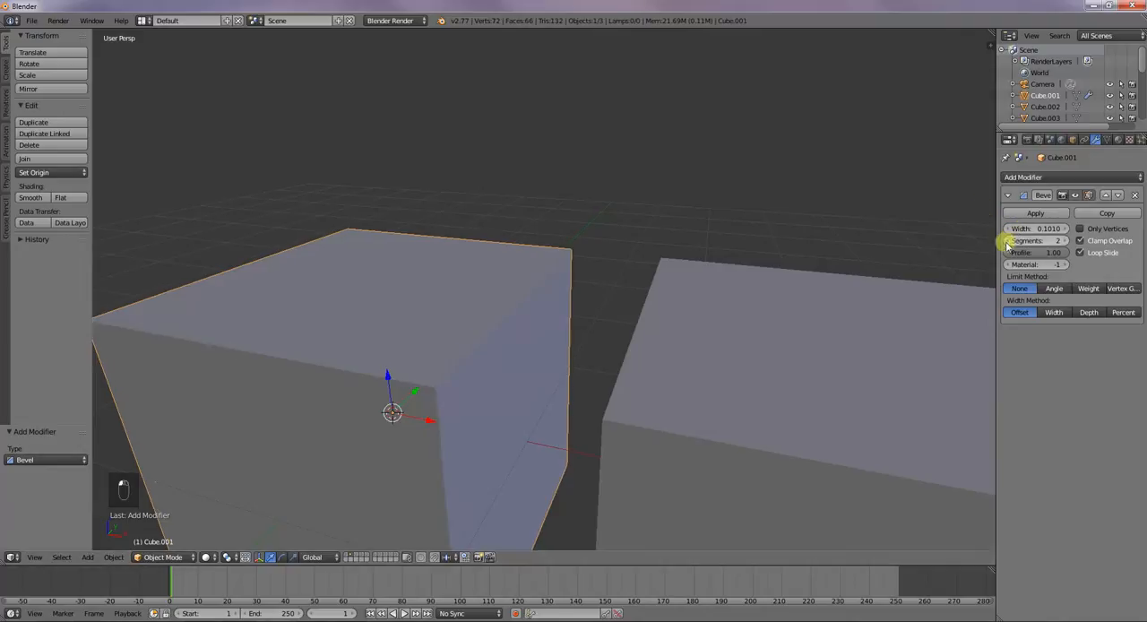
{"action": "left_click", "coordinate": [1008, 242]}
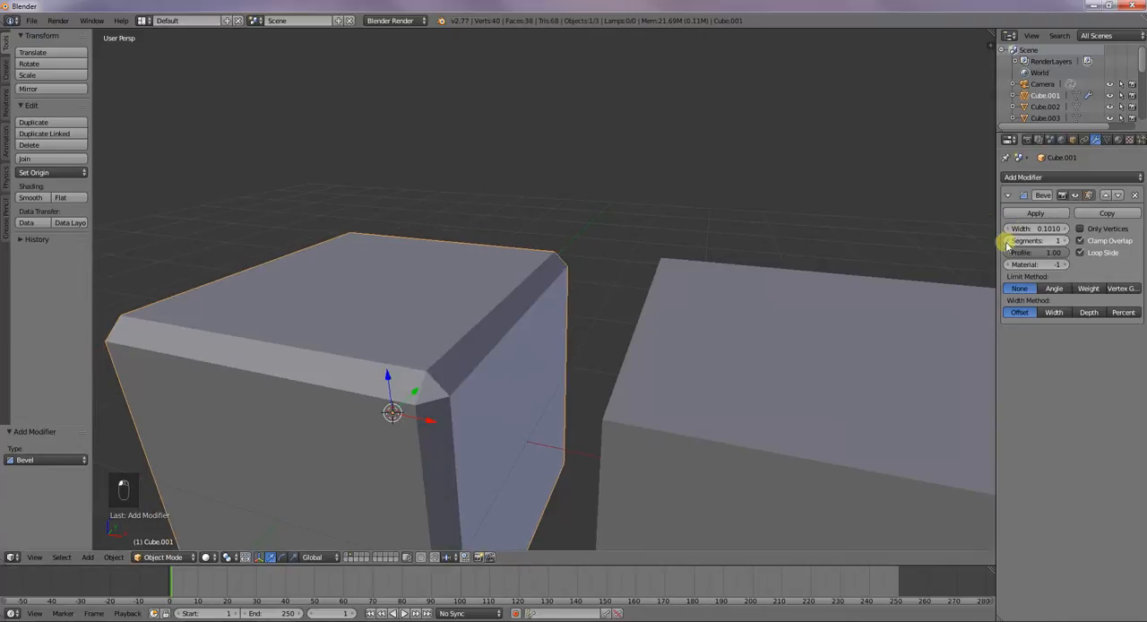
{"action": "left_click", "coordinate": [1065, 241]}
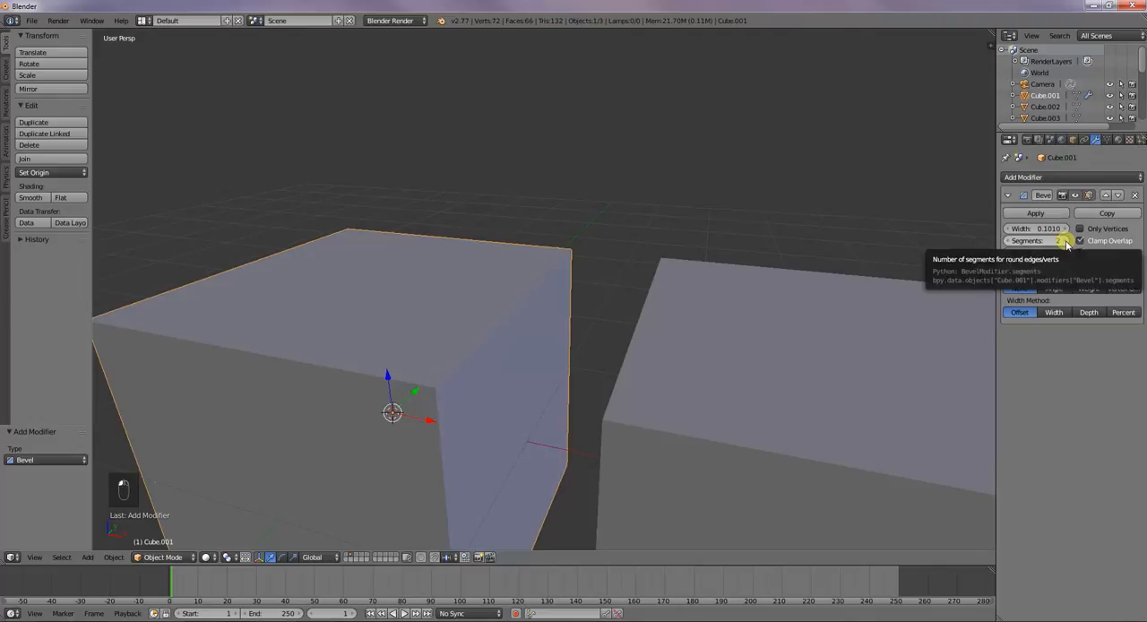
{"action": "left_click", "coordinate": [1066, 242]}
{"action": "left_click", "coordinate": [1066, 242]}
{"action": "left_click", "coordinate": [1066, 242]}
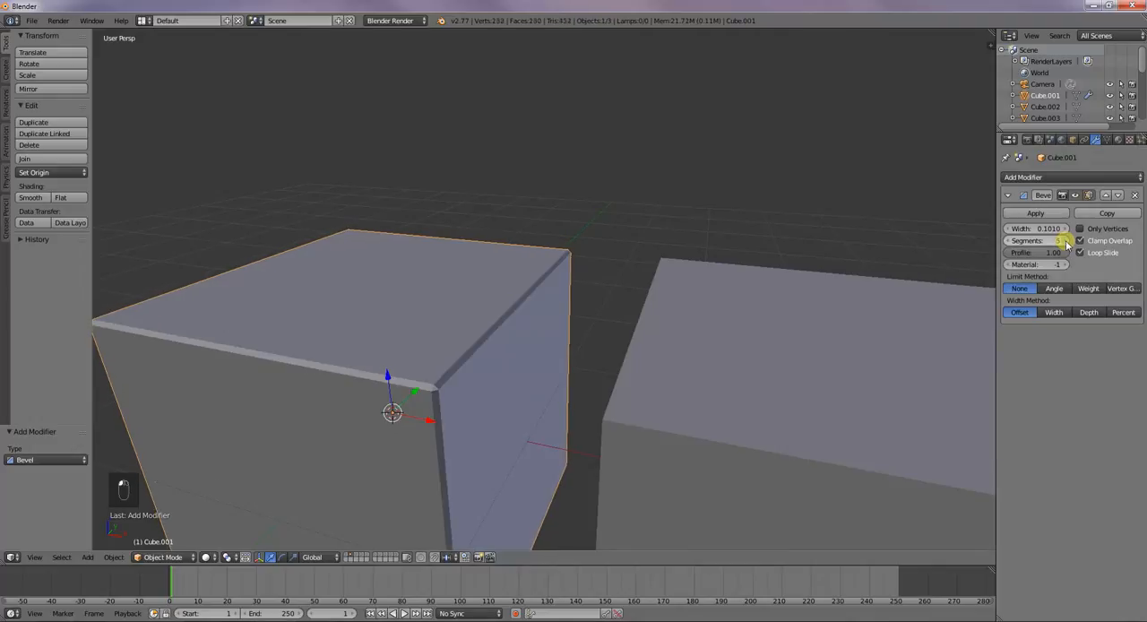
{"action": "left_click", "coordinate": [1065, 241]}
{"action": "left_click", "coordinate": [1065, 241]}
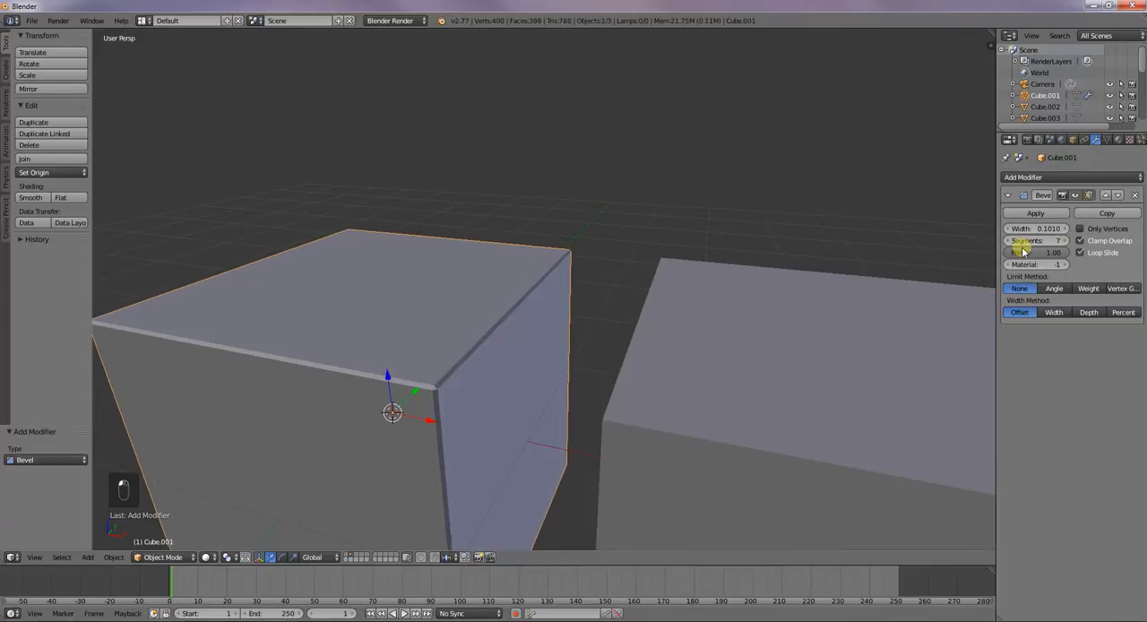
{"action": "mouse_move", "coordinate": [1040, 258]}
{"action": "left_mouse_down"}
{"action": "mouse_move", "coordinate": [962, 257]}
{"action": "mouse_move", "coordinate": [1040, 255]}
{"action": "left_mouse_up"}
Add a Bevel modifier to the second plain cube
{"action": "right_click", "coordinate": [858, 348]}
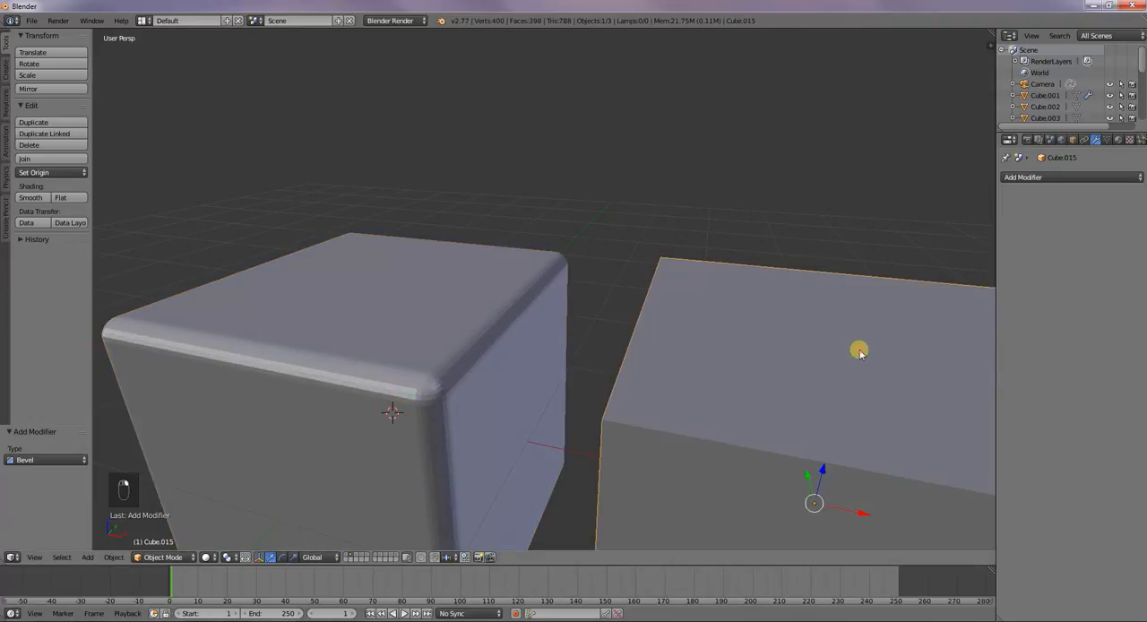
{"action": "left_click", "coordinate": [1022, 177]}
{"action": "left_click", "coordinate": [903, 214]}
{"action": "scroll", "coordinate": [883, 261], "scroll_direction": "down", "scroll_amount": 5}
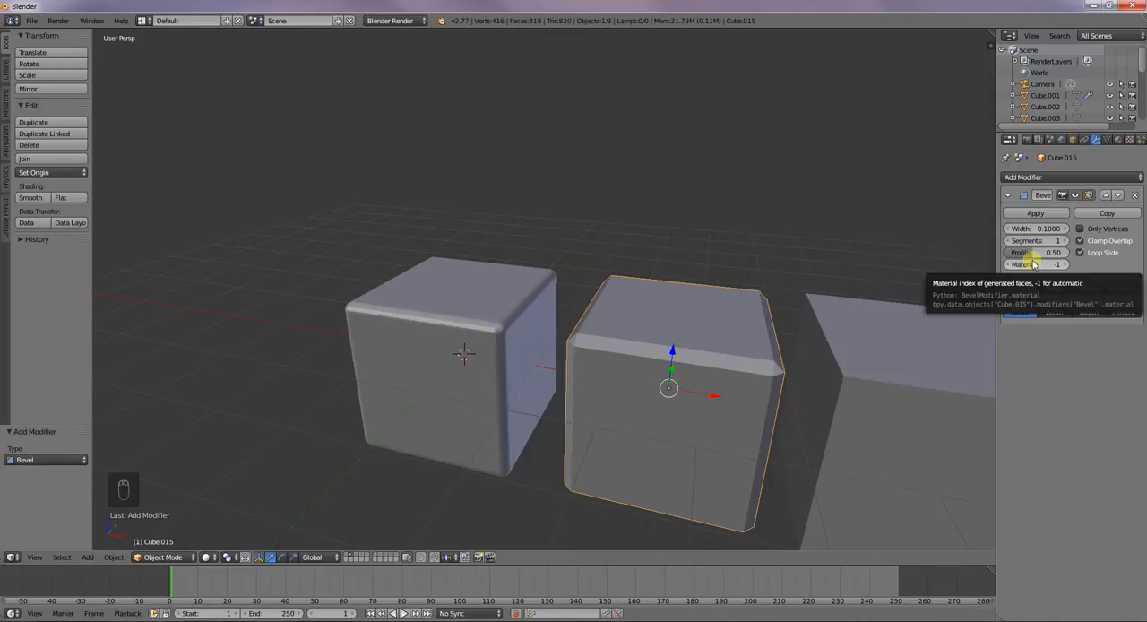
Create a new material on the second cube and set its diffuse colour to red
{"action": "left_click", "coordinate": [1122, 141]}
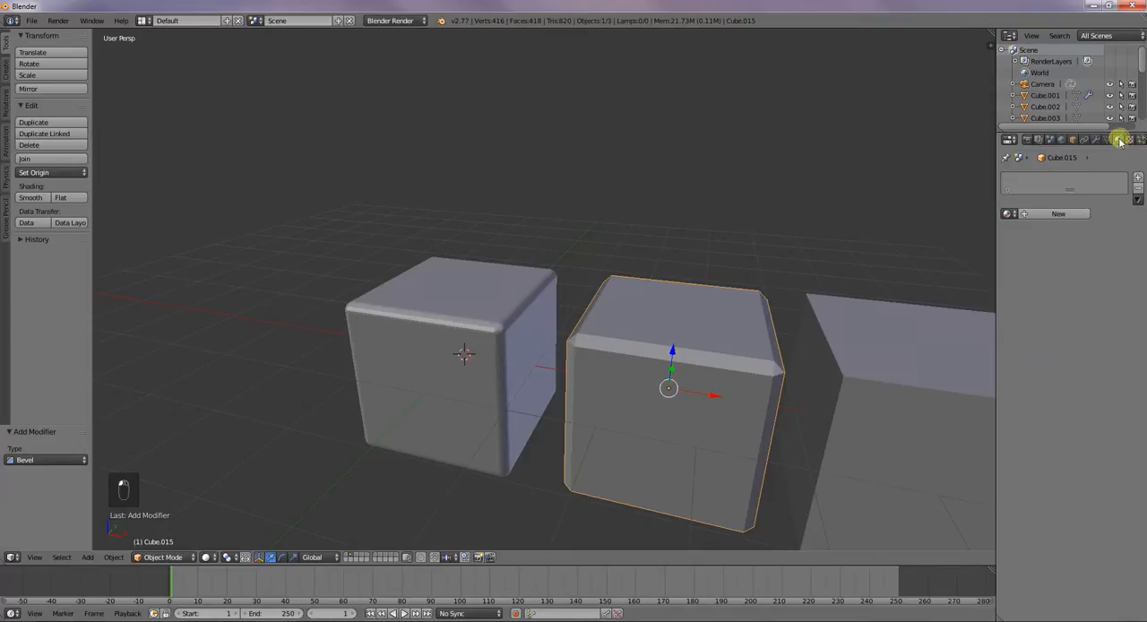
{"action": "left_click", "coordinate": [1067, 196]}
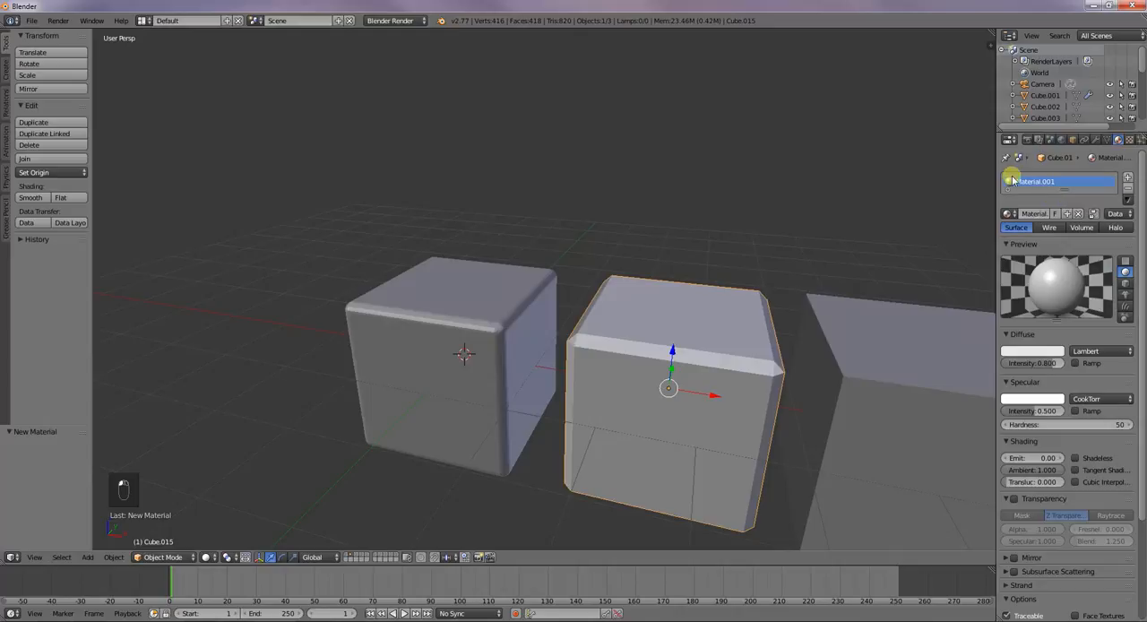
{"action": "left_click", "coordinate": [1054, 350]}
{"action": "left_click", "coordinate": [1009, 277]}
{"action": "left_click_drag", "start_coordinate": [1010, 277], "coordinate": [1015, 273]}
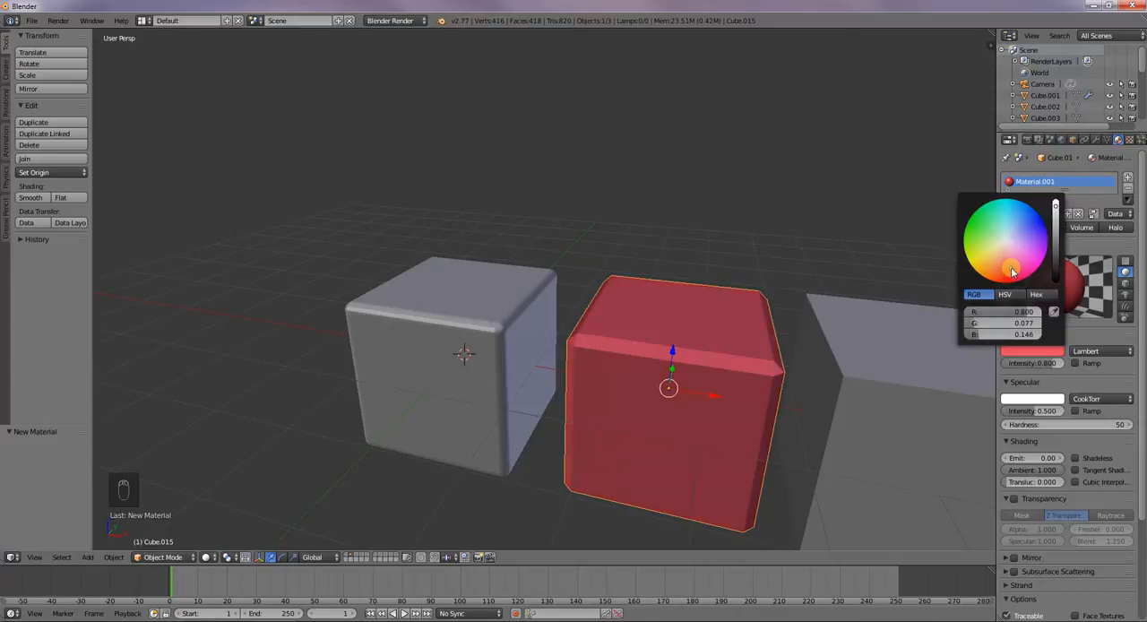
Add a second material slot to the cube with a new material coloured blue
{"action": "left_click", "coordinate": [1131, 179]}
{"action": "left_click", "coordinate": [1071, 240]}
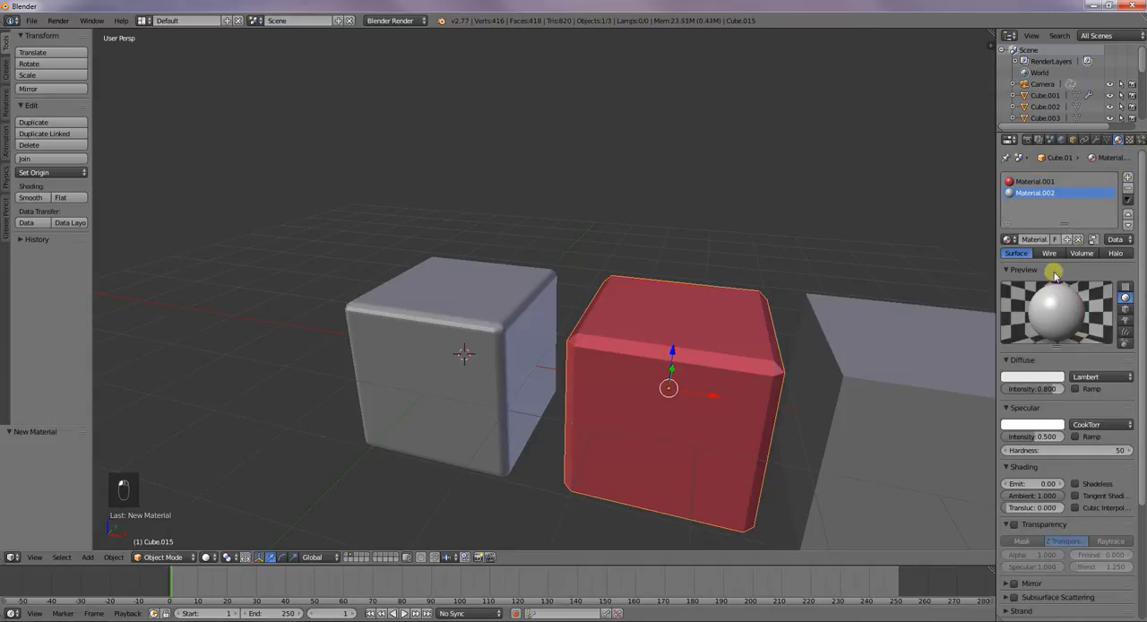
{"action": "left_click", "coordinate": [1037, 387]}
{"action": "left_click_drag", "start_coordinate": [1020, 271], "coordinate": [1042, 249]}
Set the second cube's bevel material index to 1 and compare it with the red and blue material slots
{"action": "left_click", "coordinate": [1096, 140]}
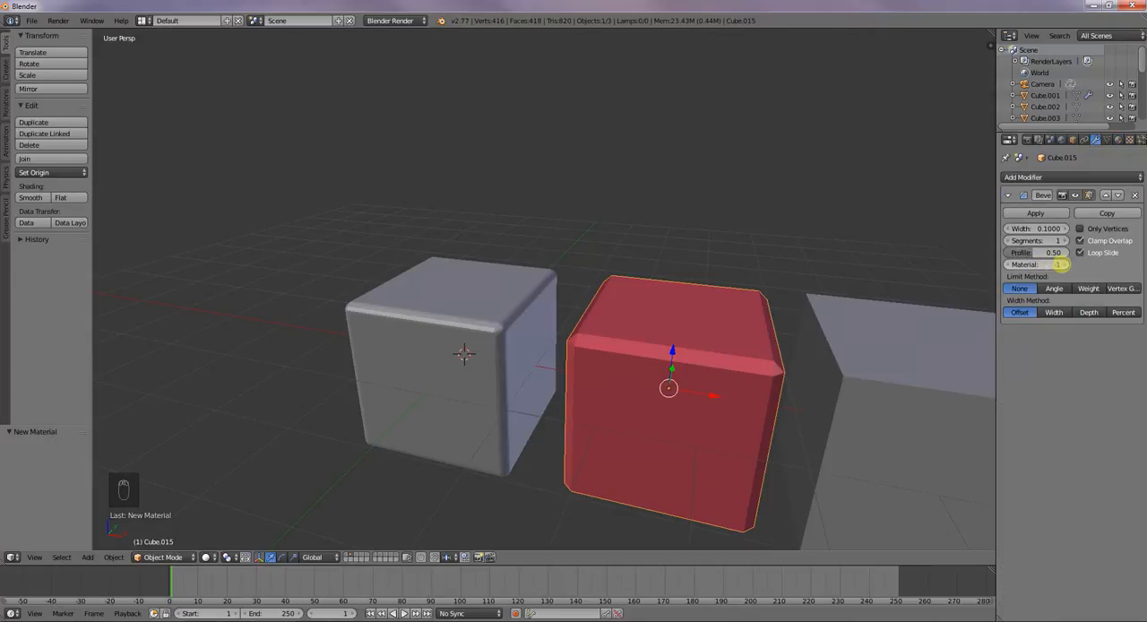
{"action": "left_click", "coordinate": [1062, 264]}
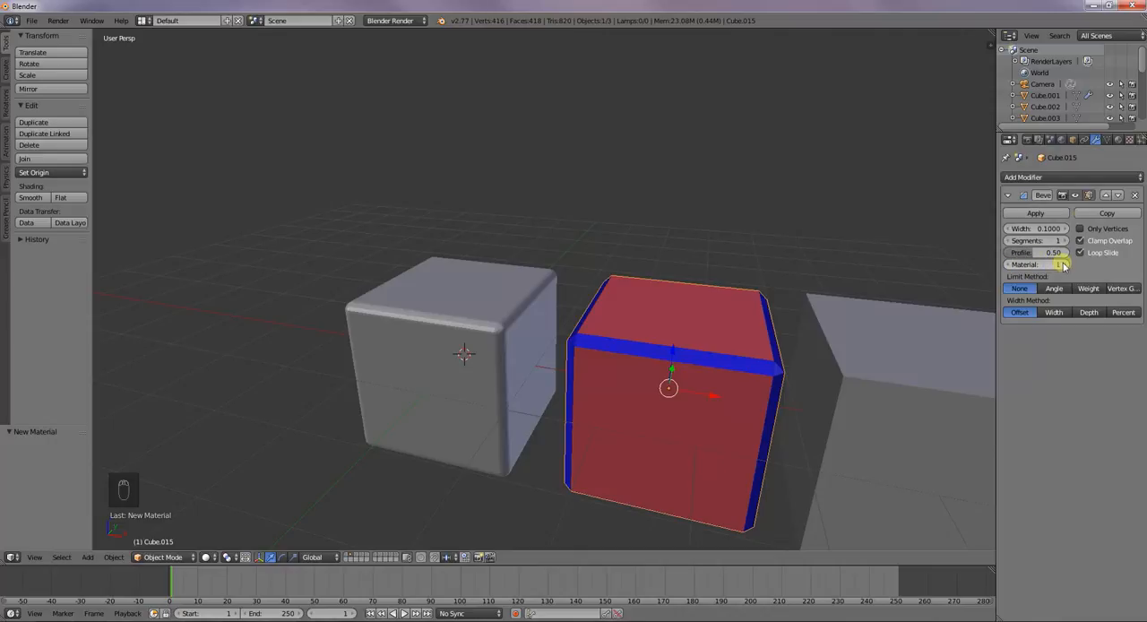
{"action": "left_click", "coordinate": [1117, 140]}
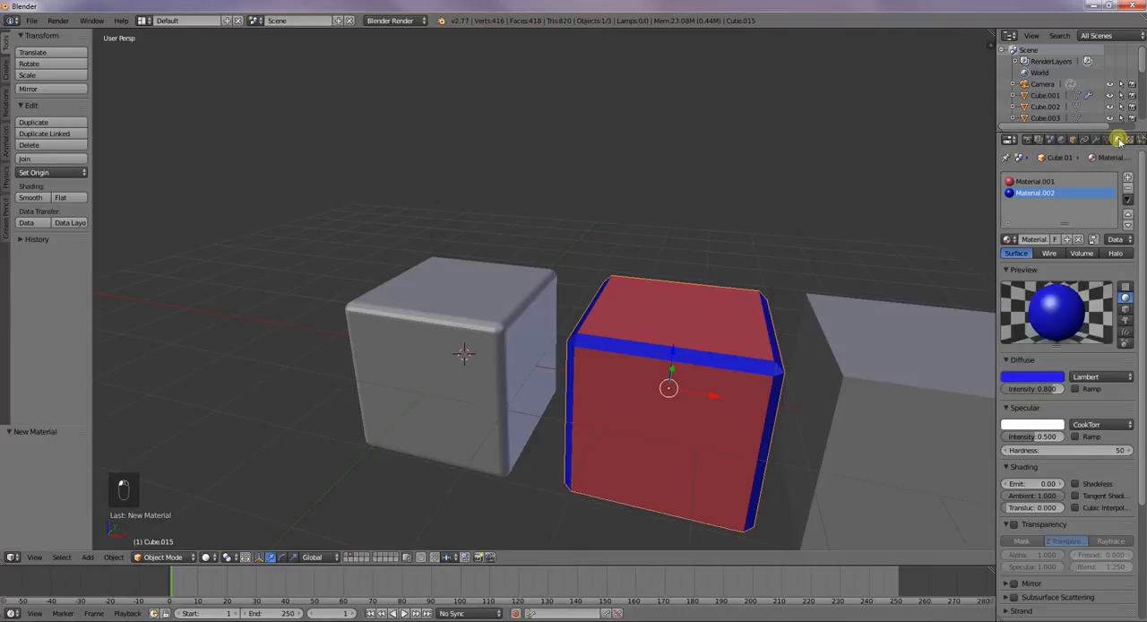
{"action": "left_click", "coordinate": [1038, 182]}
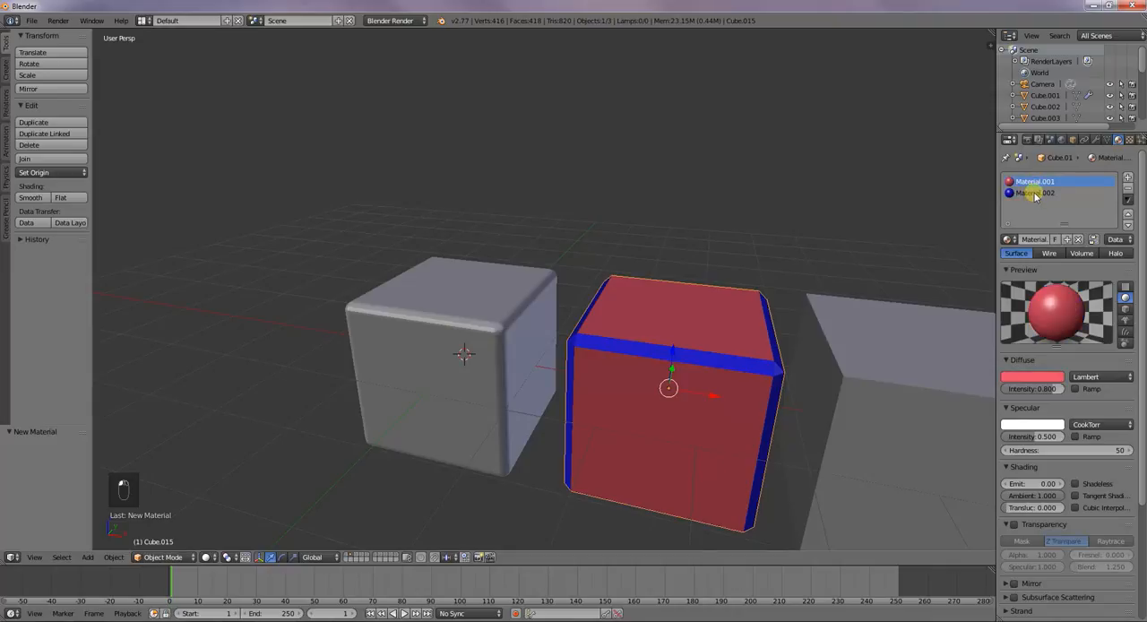
{"action": "left_click", "coordinate": [1036, 194]}
Add a third material slot to the second cube with a new green diffuse material
{"action": "left_click", "coordinate": [1128, 179]}
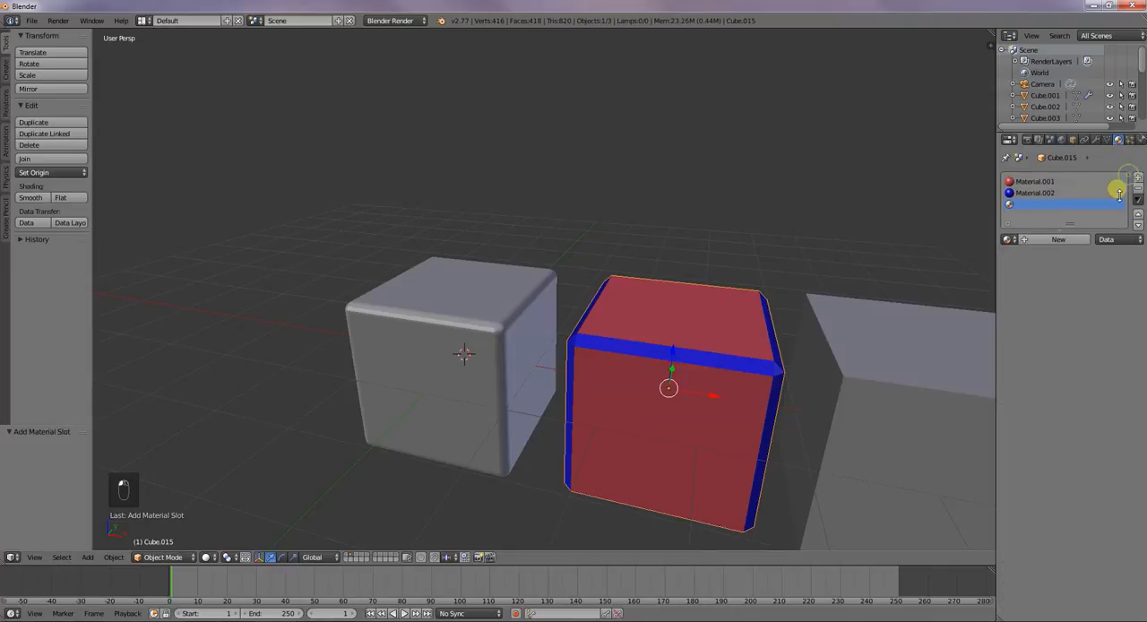
{"action": "left_click", "coordinate": [1047, 239]}
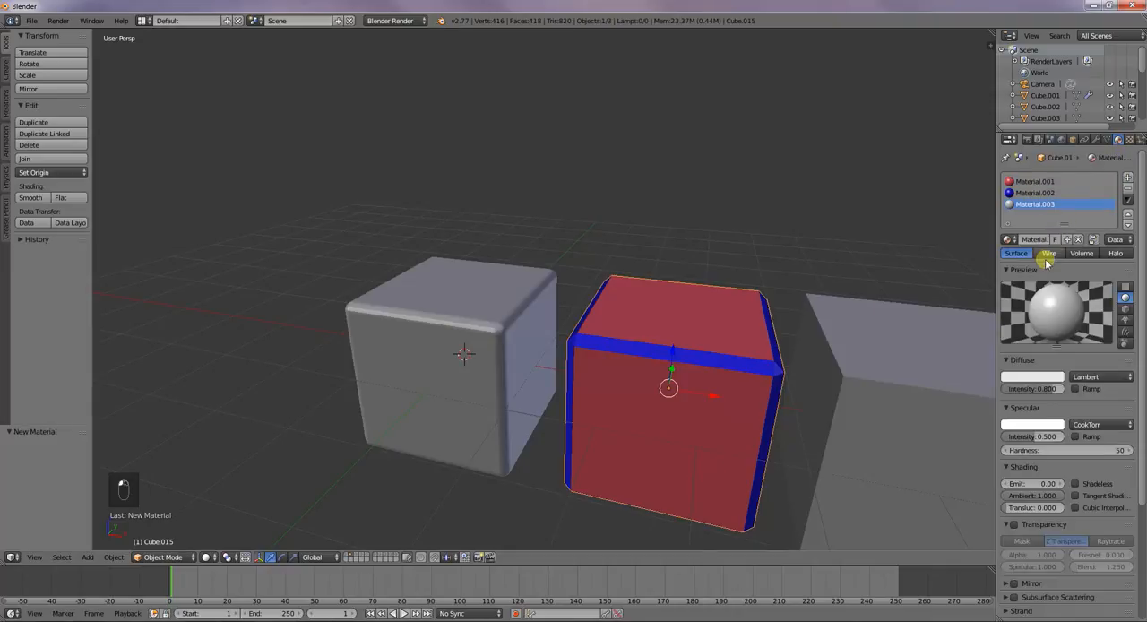
{"action": "left_click", "coordinate": [1041, 377]}
{"action": "left_click", "coordinate": [981, 251]}
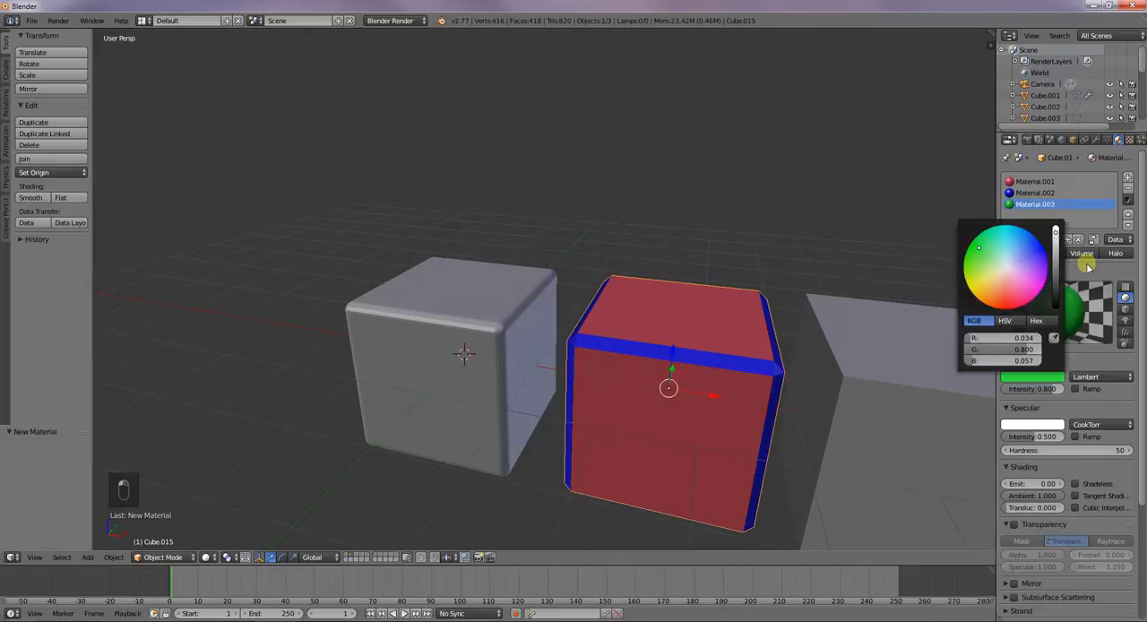
Add a fourth material slot to the second cube with a new yellow diffuse material
{"action": "left_click", "coordinate": [1128, 178]}
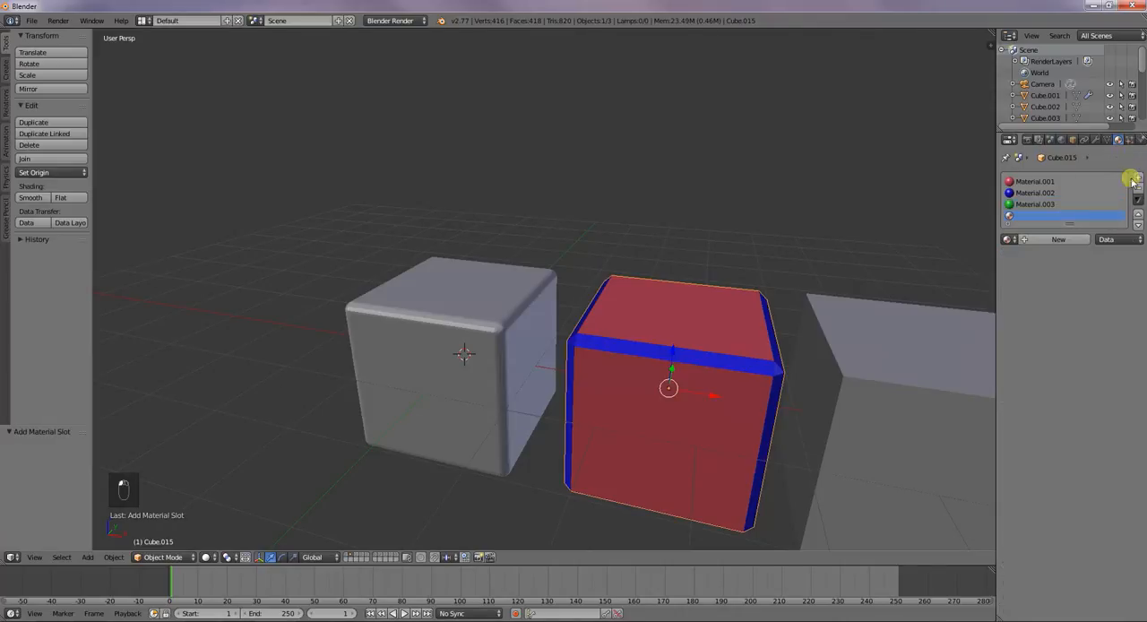
{"action": "left_click", "coordinate": [1043, 240]}
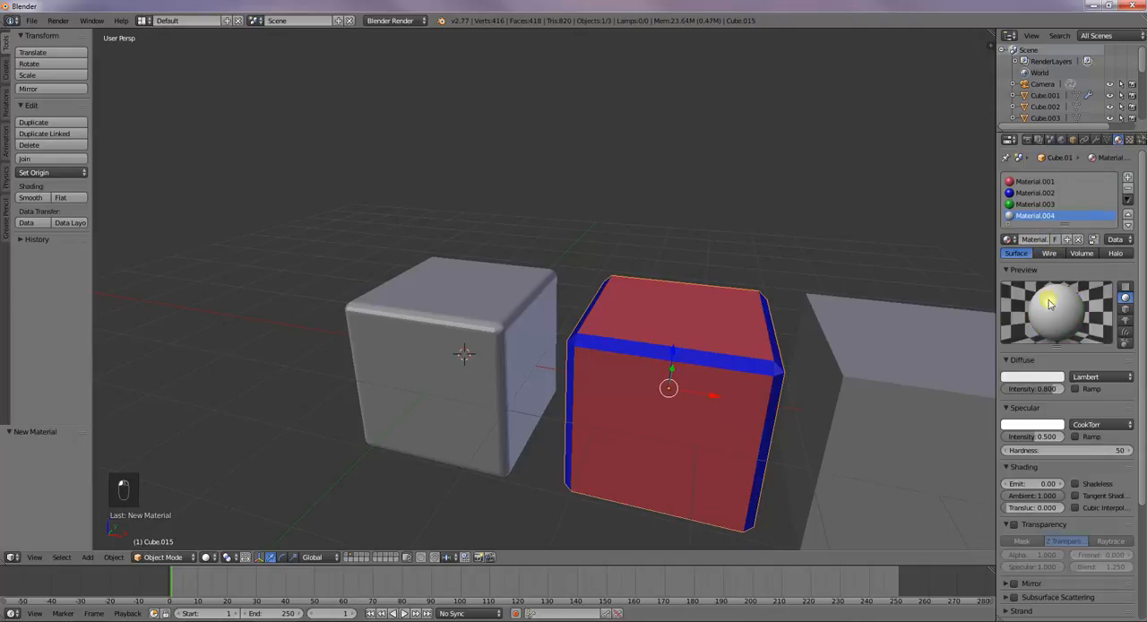
{"action": "left_click", "coordinate": [1049, 378]}
{"action": "left_click_drag", "start_coordinate": [1001, 266], "coordinate": [969, 289]}
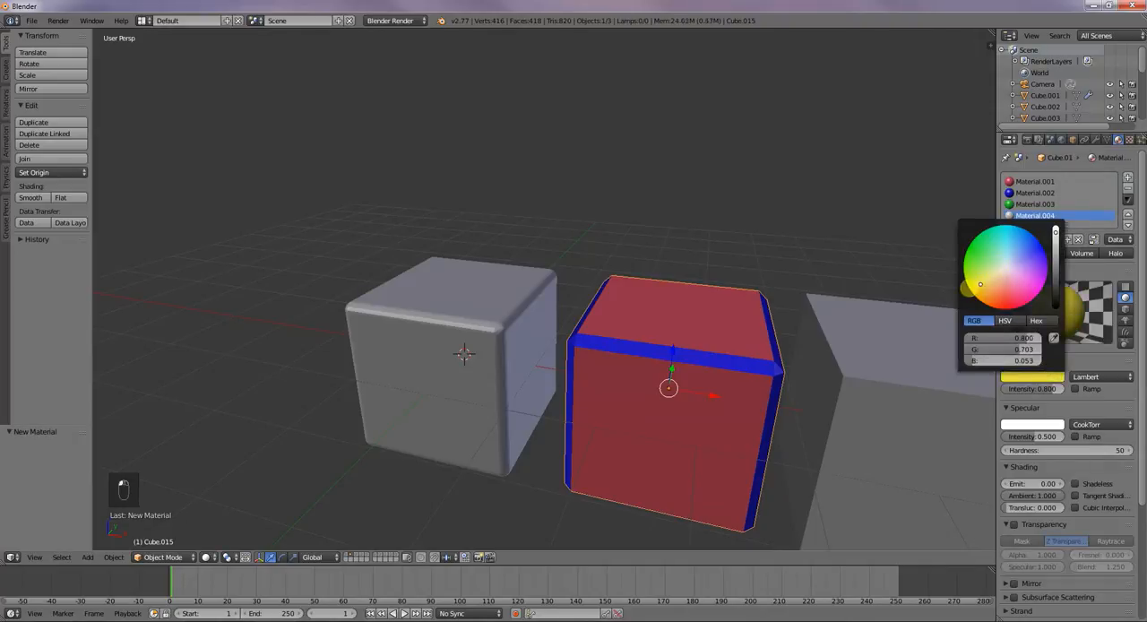
{"action": "left_click", "coordinate": [1072, 363]}
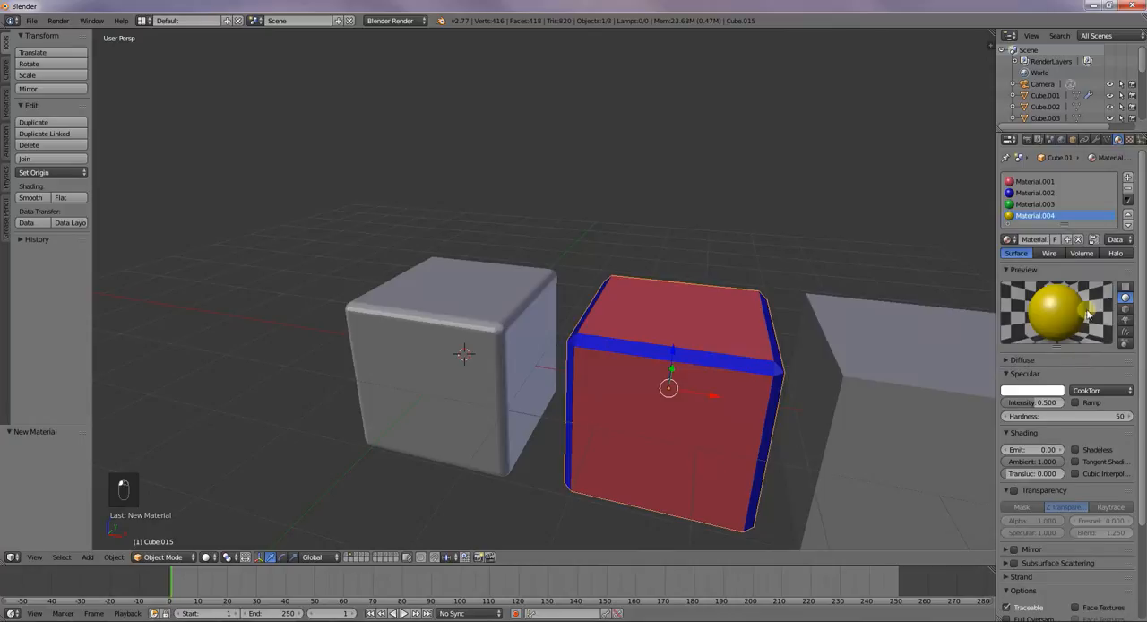
{"action": "left_click", "coordinate": [1065, 373]}
{"action": "left_click", "coordinate": [1051, 385]}
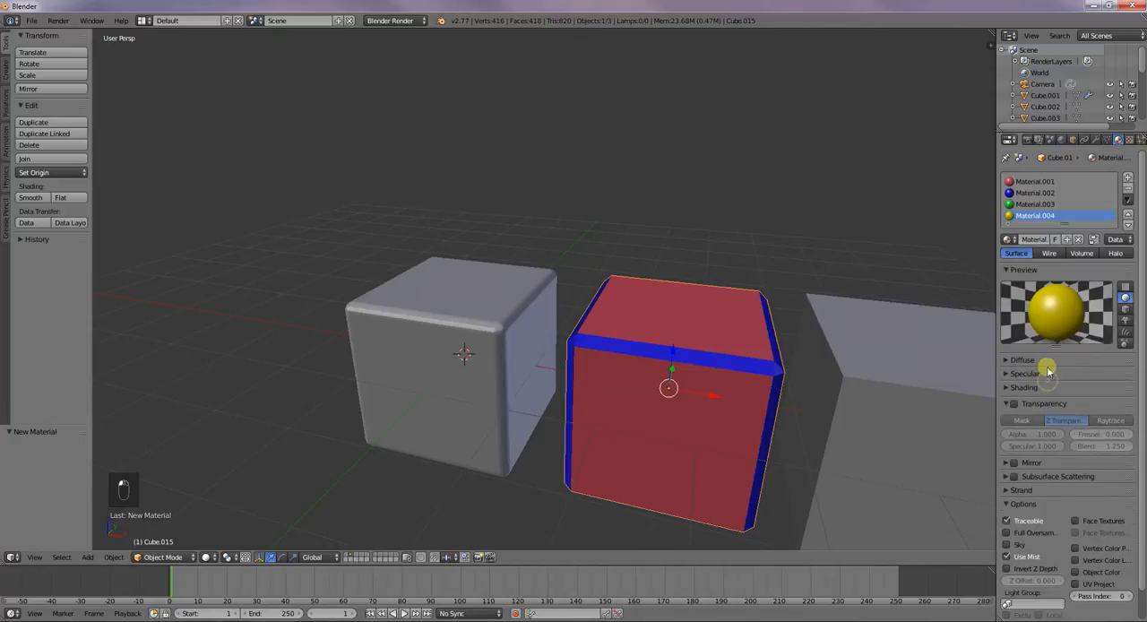
{"action": "left_click", "coordinate": [1040, 388]}
{"action": "left_click", "coordinate": [1037, 373]}
{"action": "left_click", "coordinate": [1031, 359]}
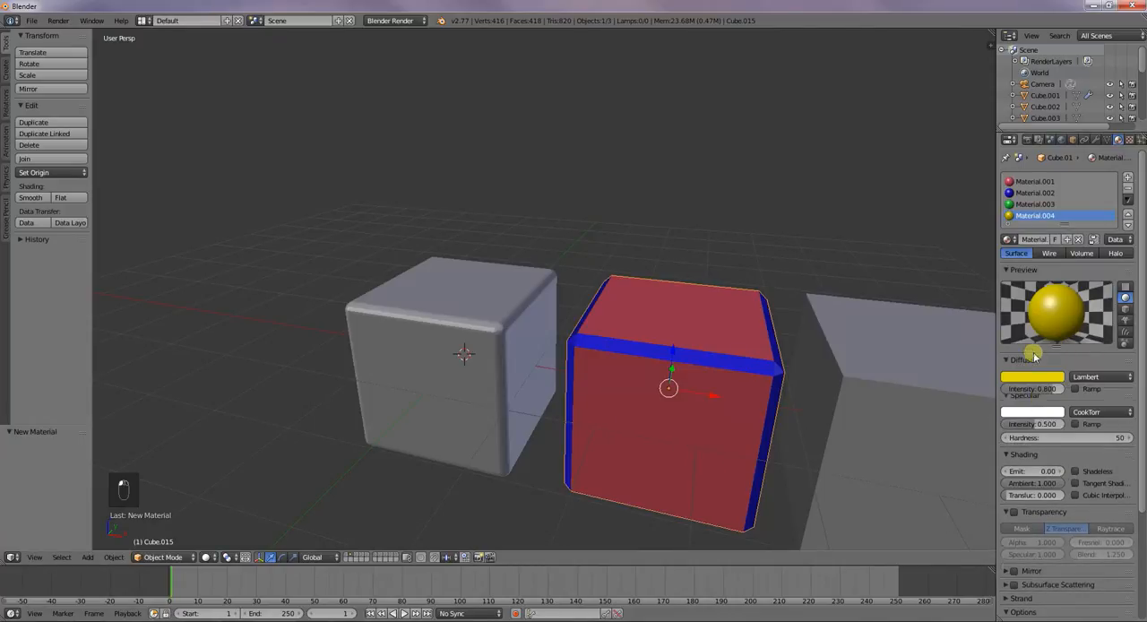
Check the second cube's material list and try bevel material indexes 2 and 3 for its edges
{"action": "mouse_move", "coordinate": [868, 416]}
{"action": "middle_mouse_down"}
{"action": "mouse_move", "coordinate": [792, 415]}
{"action": "mouse_move", "coordinate": [847, 417]}
{"action": "middle_mouse_up"}
{"action": "scroll", "coordinate": [847, 419], "scroll_direction": "down", "scroll_amount": 4}
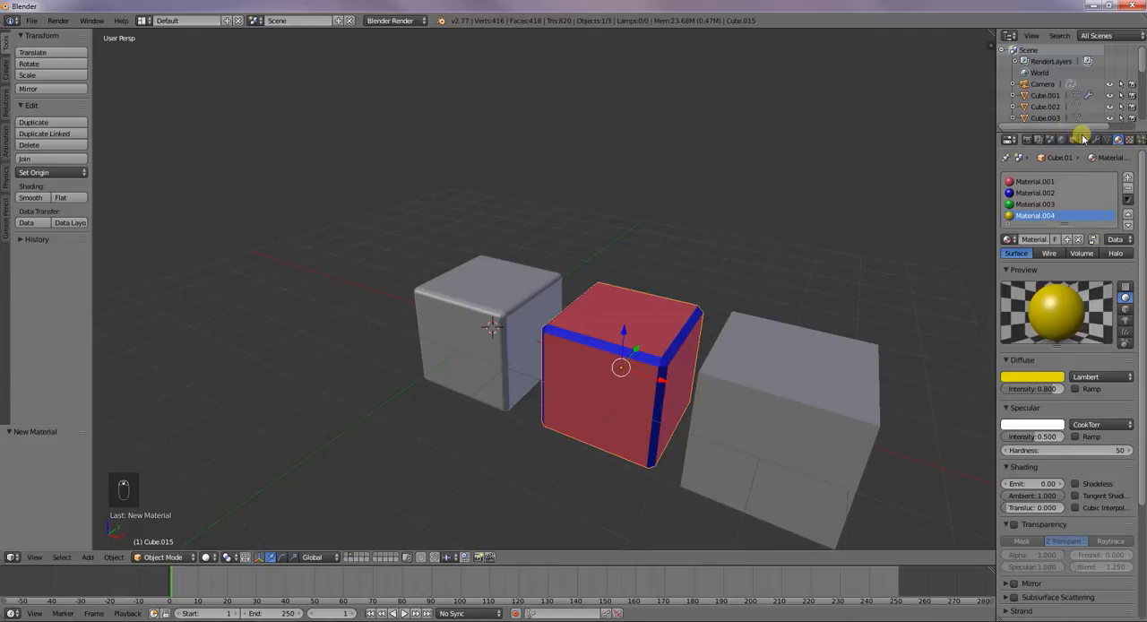
{"action": "left_click", "coordinate": [1094, 140]}
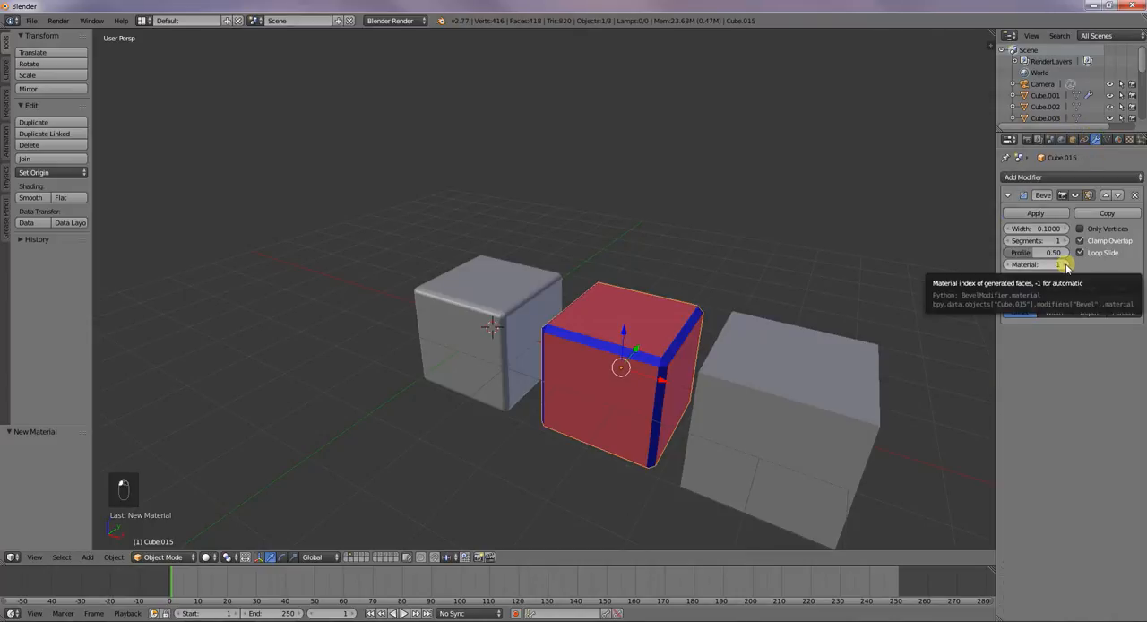
{"action": "left_click", "coordinate": [1119, 140]}
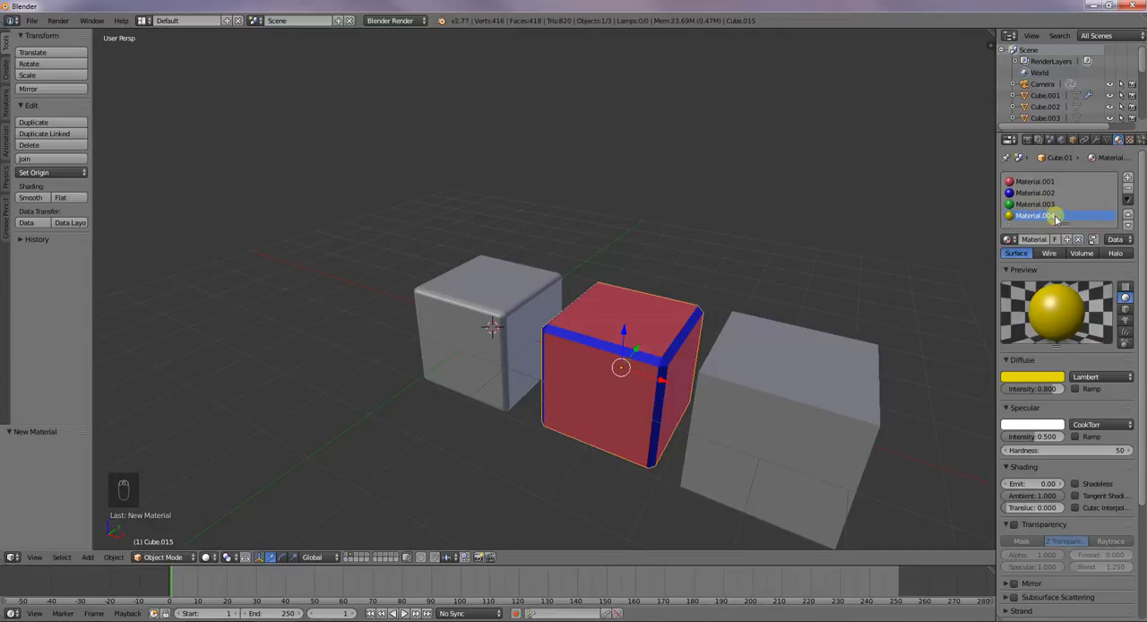
{"action": "left_click", "coordinate": [1095, 140]}
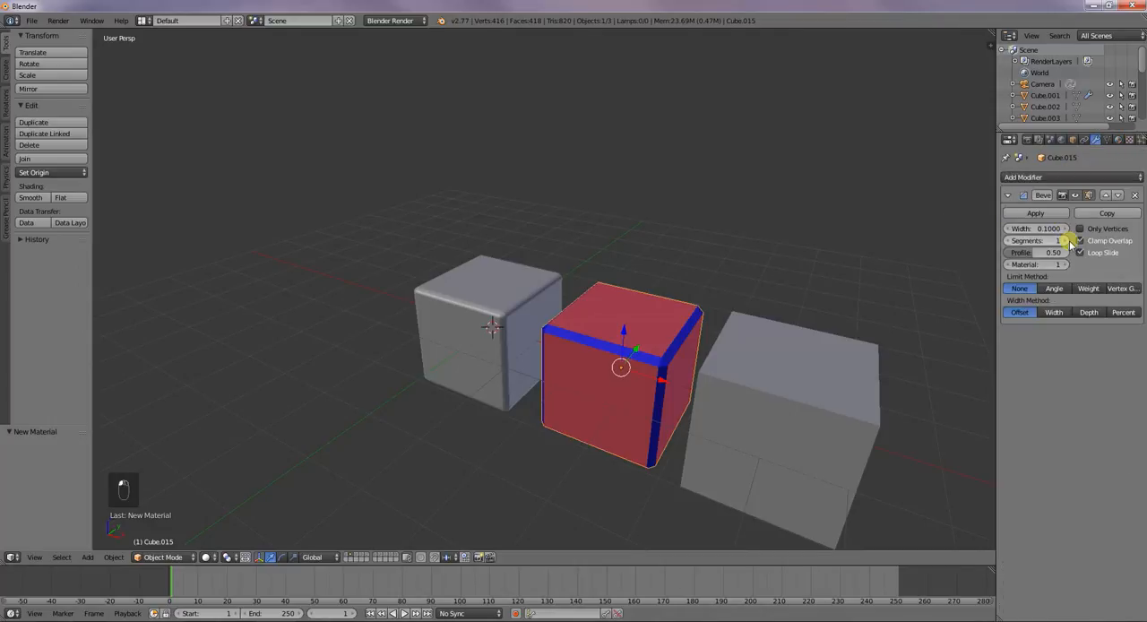
{"action": "left_click", "coordinate": [1065, 265]}
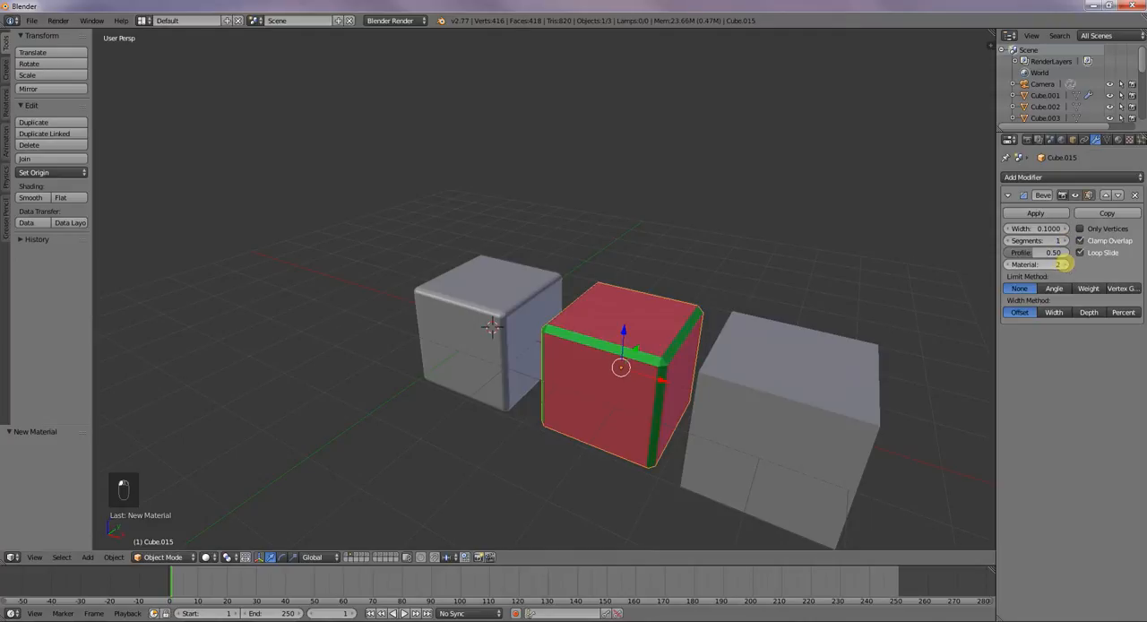
{"action": "left_click", "coordinate": [1065, 265]}
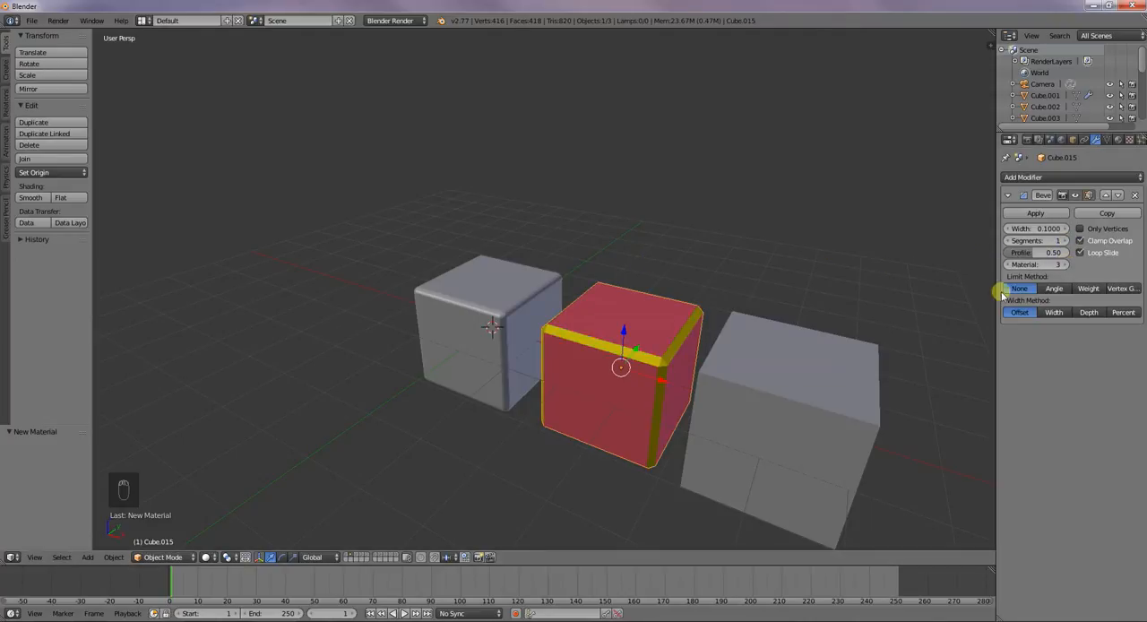
Lower the bevel material index to 0, and raise it to 2 so the bevelled edges use the green material
{"action": "left_click", "coordinate": [1008, 265]}
{"action": "left_click", "coordinate": [1008, 264]}
{"action": "left_click", "coordinate": [1008, 264]}
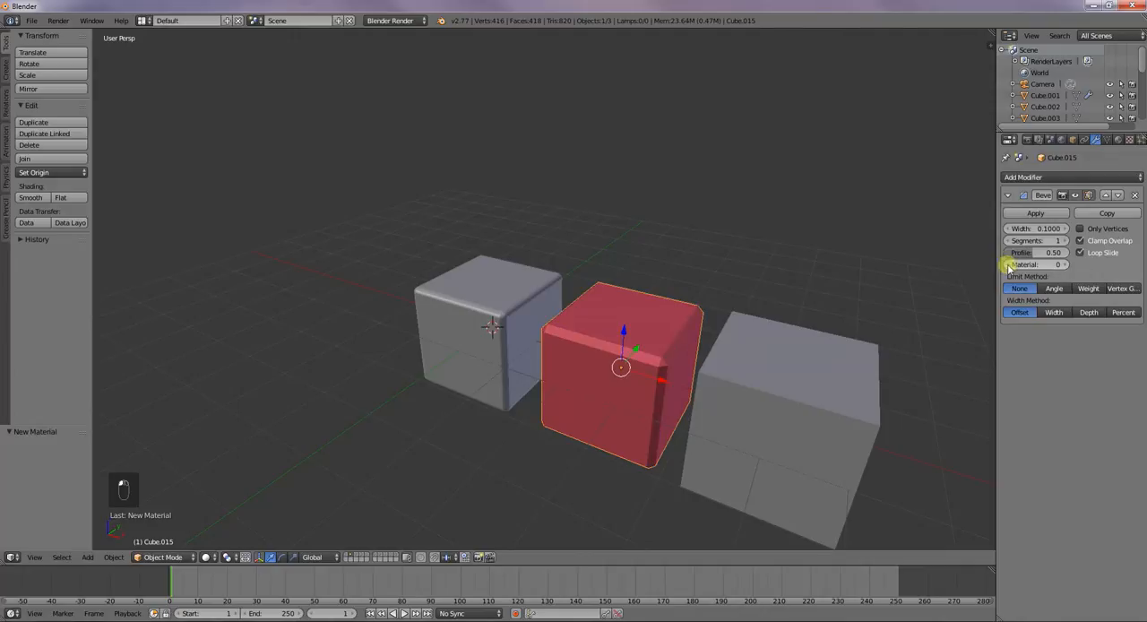
{"action": "left_click", "coordinate": [1065, 265]}
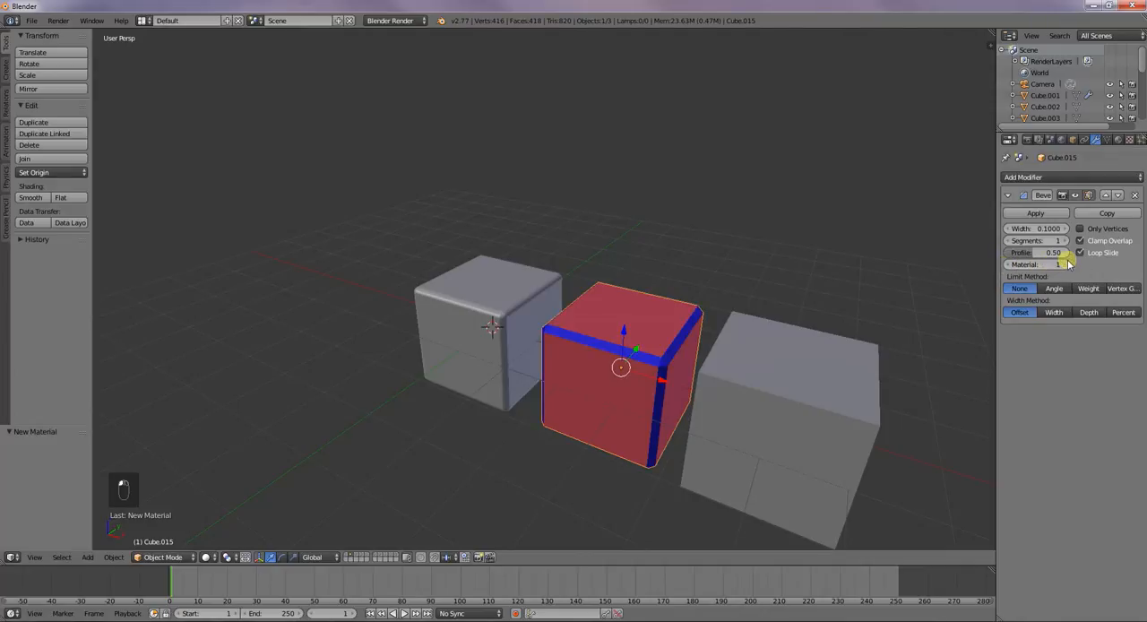
{"action": "left_click", "coordinate": [1065, 265]}
Adjust the second cube's bevel profile and raise its segments until the green edges look rounded
{"action": "middle_click_drag", "start_coordinate": [897, 300], "coordinate": [722, 336]}
{"action": "scroll", "coordinate": [724, 337], "scroll_direction": "up", "scroll_amount": 2}
{"action": "scroll", "coordinate": [727, 337], "scroll_direction": "down", "scroll_amount": 2}
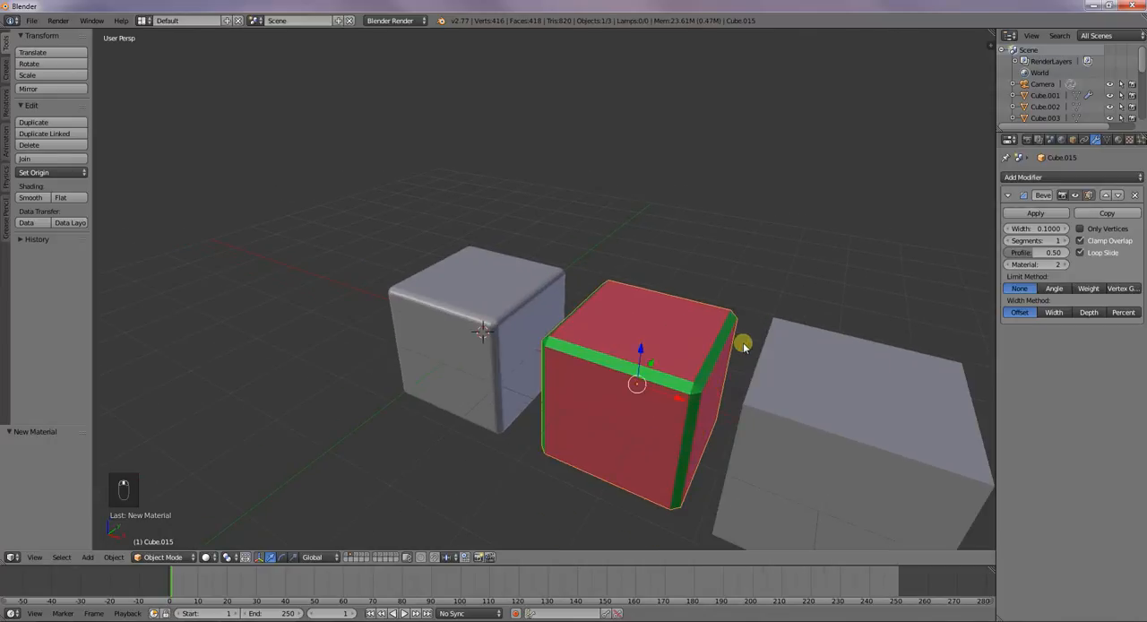
{"action": "left_click_drag", "start_coordinate": [1025, 253], "coordinate": [1067, 244]}
{"action": "left_click", "coordinate": [1068, 243]}
{"action": "left_click", "coordinate": [1068, 243]}
{"action": "left_click", "coordinate": [1068, 242]}
Add a Bevel modifier to the third plain cube
{"action": "middle_click_drag", "start_coordinate": [740, 415], "coordinate": [780, 401]}
{"action": "right_click", "coordinate": [781, 402]}
{"action": "left_click", "coordinate": [1040, 178]}
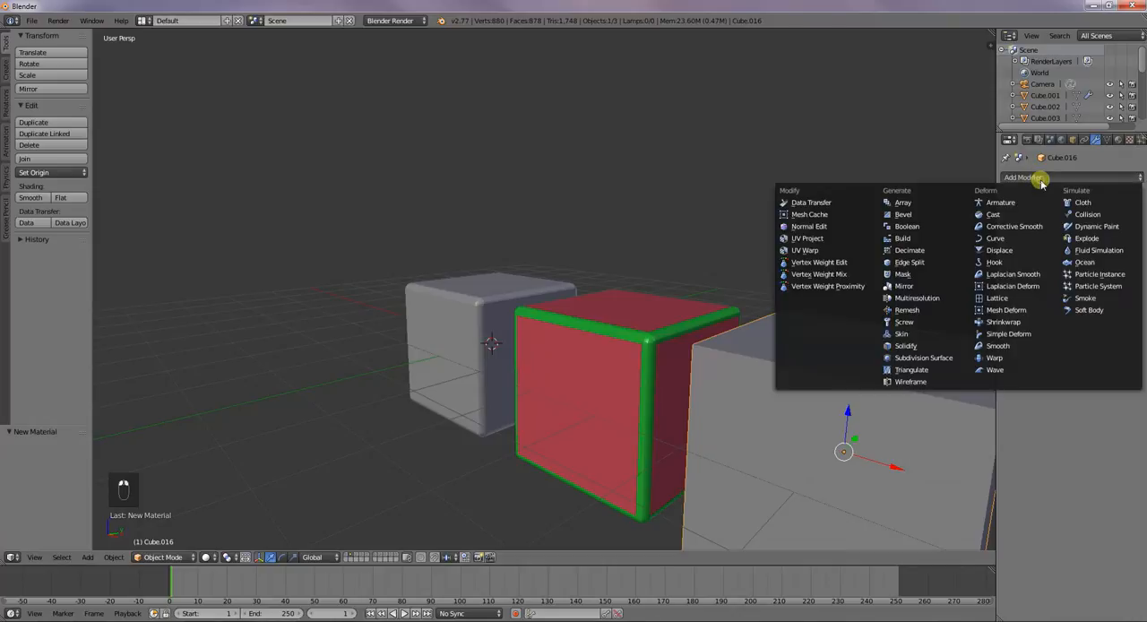
{"action": "left_click", "coordinate": [953, 214]}
{"action": "scroll", "coordinate": [900, 278], "scroll_direction": "down", "scroll_amount": 4}
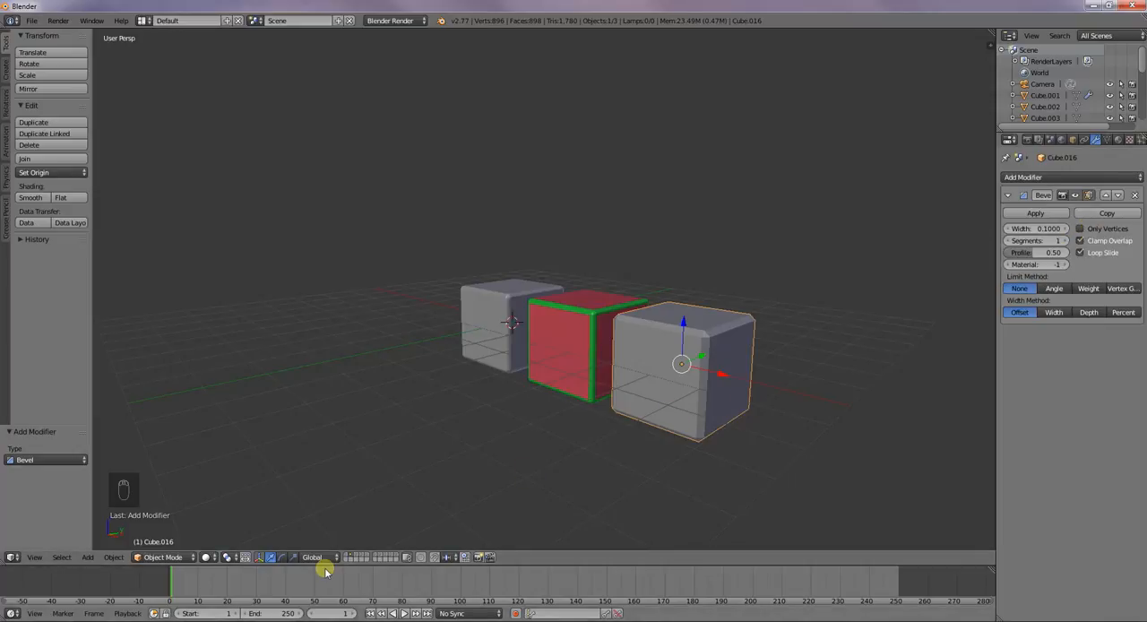
Switch to the layer holding a single plain cube and add a Bevel modifier to that cube
{"action": "left_click", "coordinate": [362, 558]}
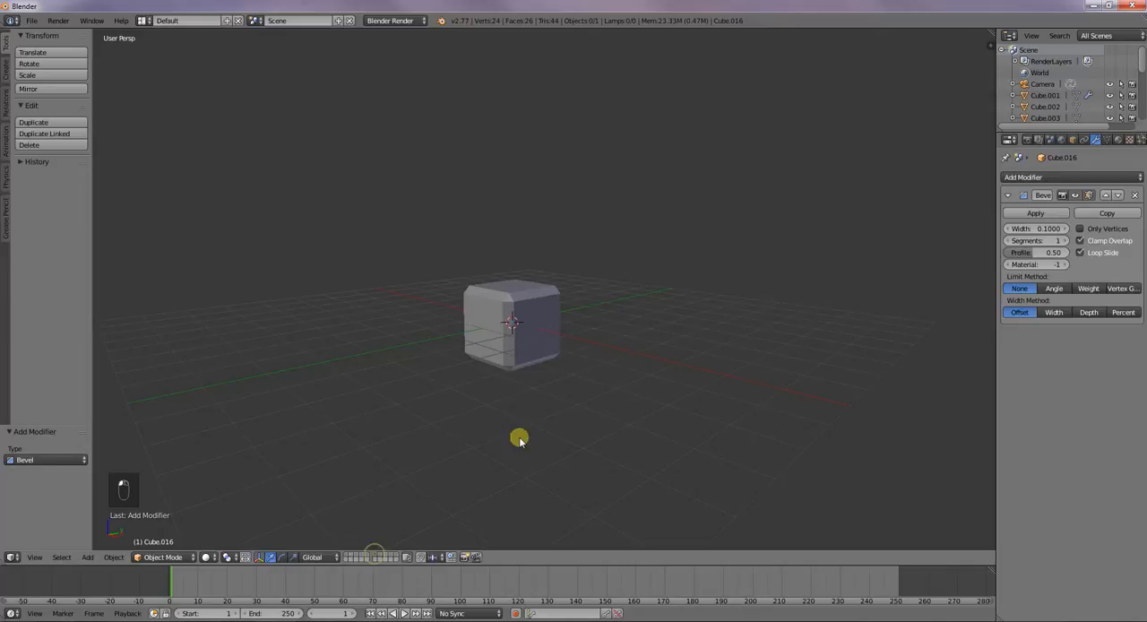
{"action": "left_click", "coordinate": [380, 557]}
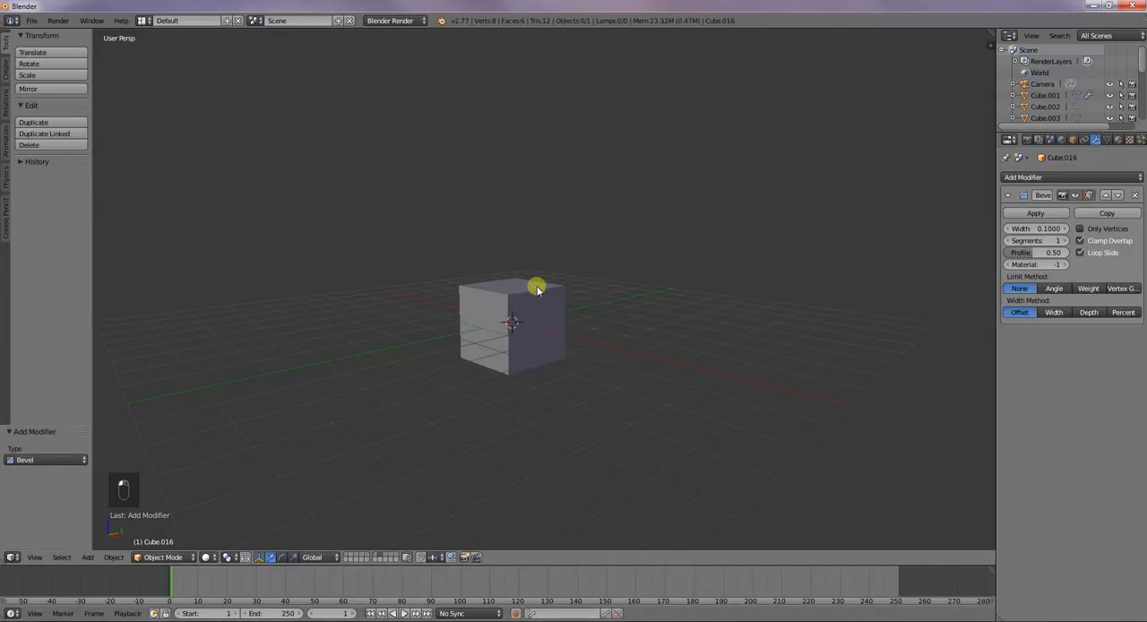
{"action": "right_click", "coordinate": [537, 289]}
{"action": "left_click", "coordinate": [1045, 177]}
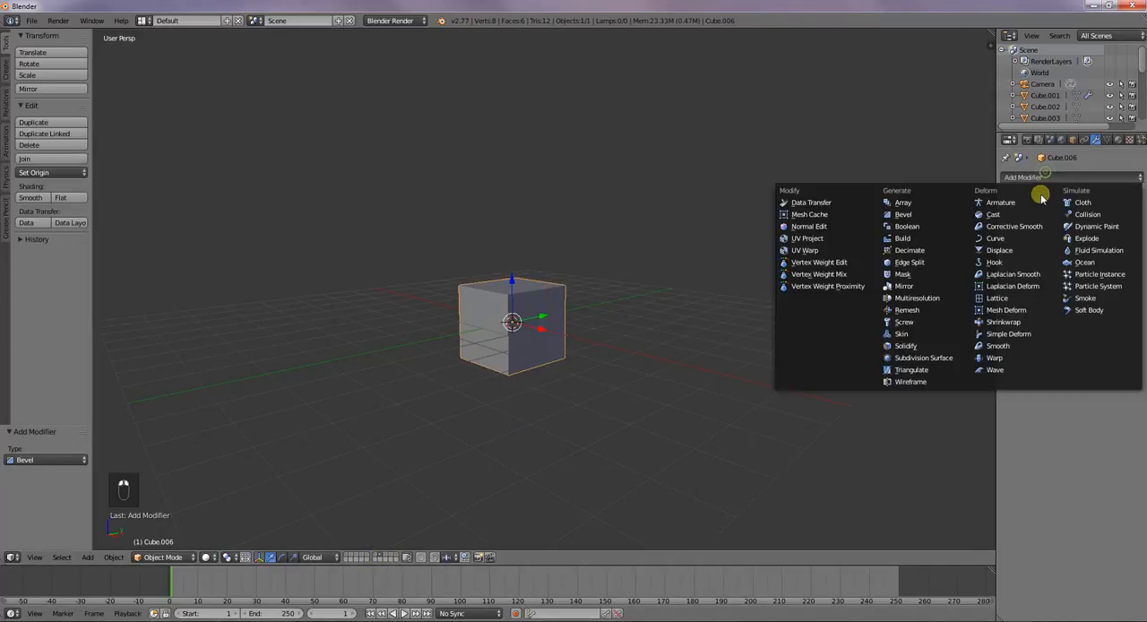
{"action": "left_click", "coordinate": [943, 215]}
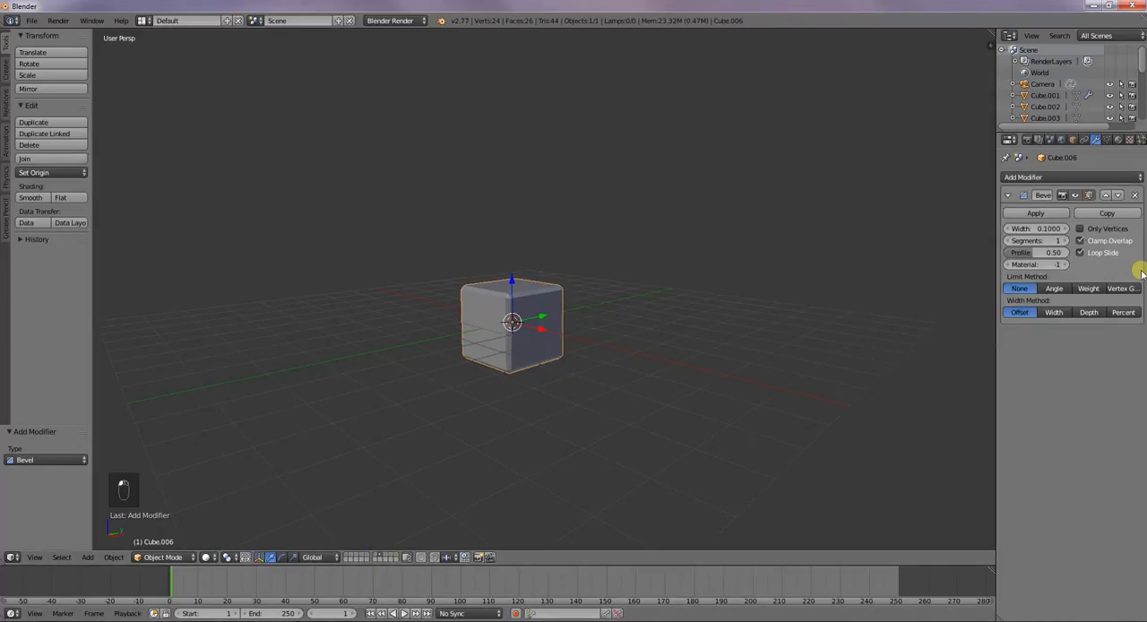
Restrict the cube's bevel to only vertices and, in Edit Mode, set its profile to 0.62
{"action": "left_click", "coordinate": [1081, 229]}
{"action": "scroll", "coordinate": [618, 332], "scroll_direction": "up", "scroll_amount": 5}
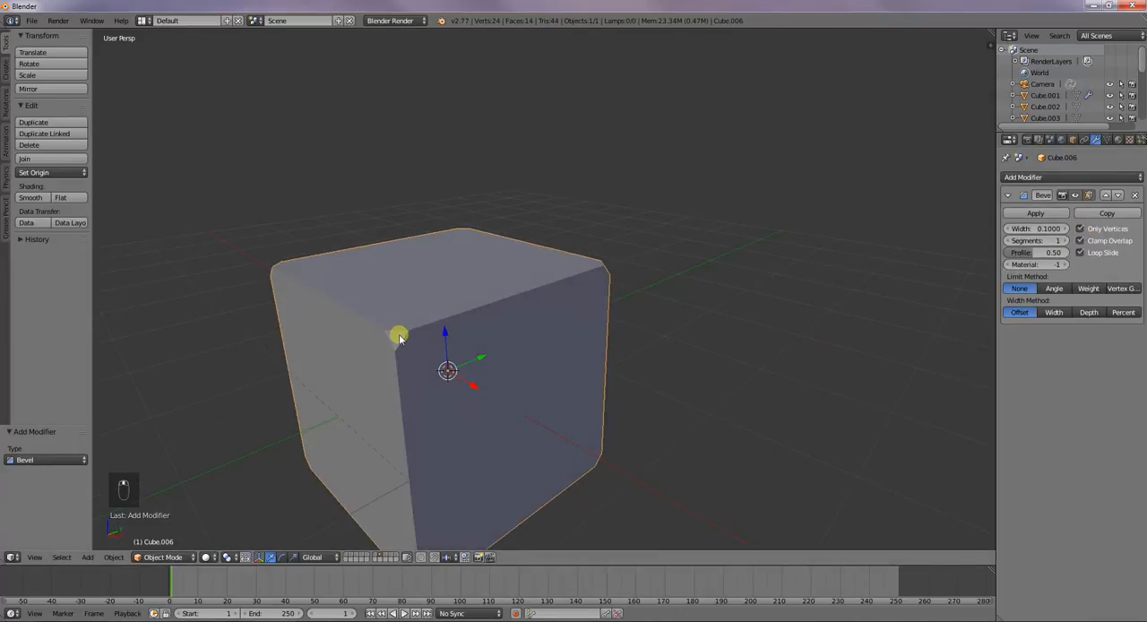
{"action": "key", "text": "Tab"}
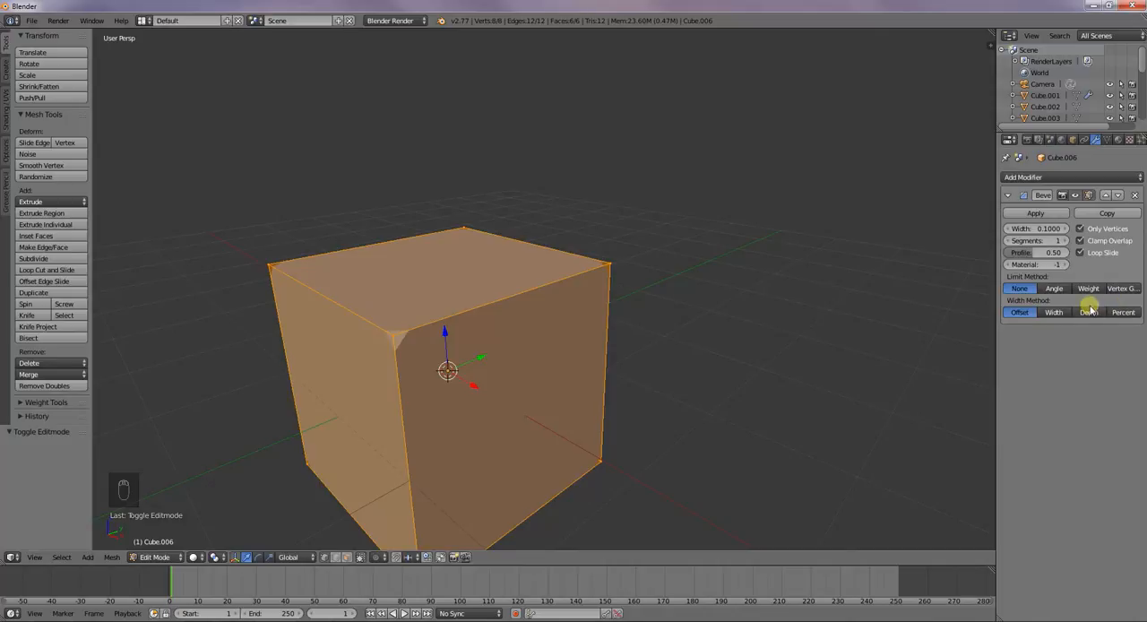
{"action": "left_click_drag", "start_coordinate": [1032, 253], "coordinate": [1036, 254]}
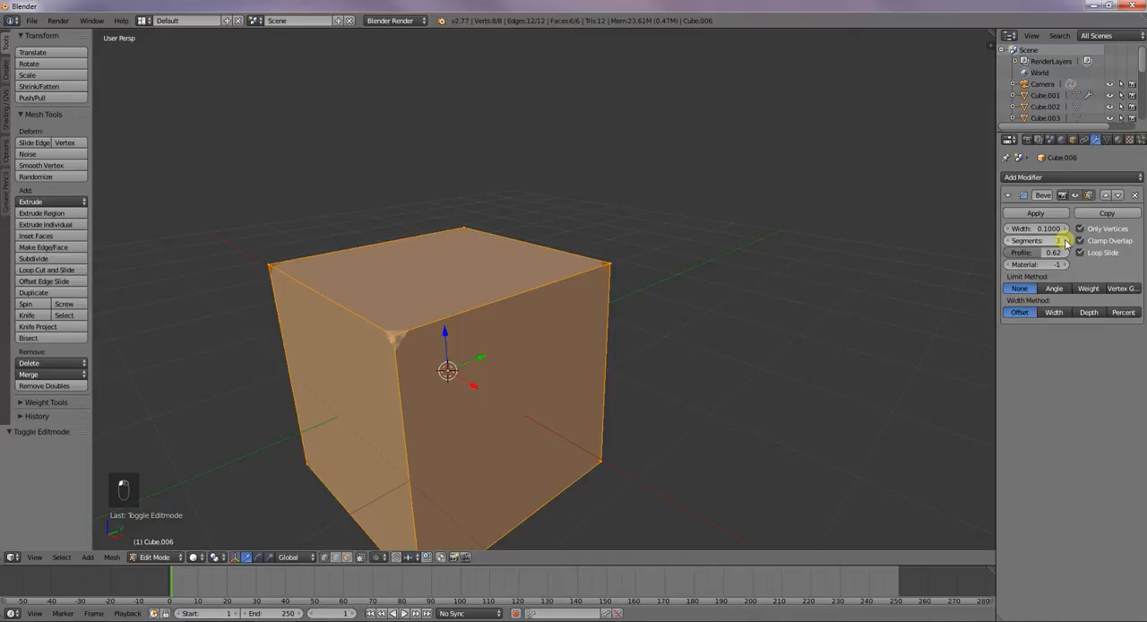
Set the vertex bevel's profile to 0.15, leave Edit Mode and examine the cube's bevelled corner up close
{"action": "left_click_drag", "start_coordinate": [1069, 252], "coordinate": [1014, 256]}
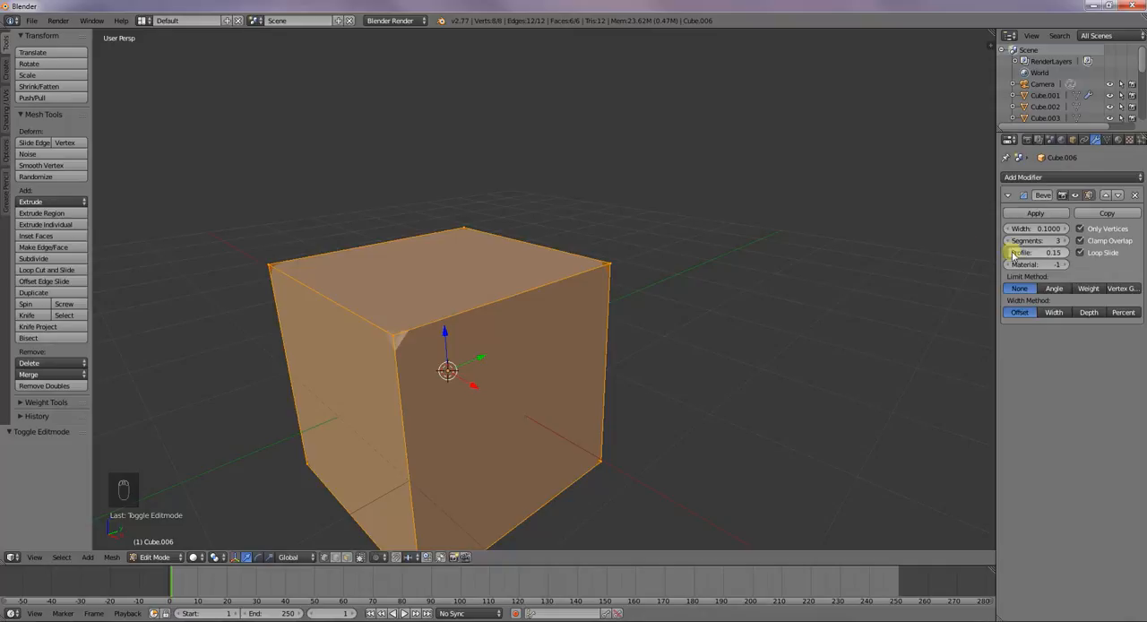
{"action": "key", "text": "Tab"}
{"action": "middle_click_drag", "start_coordinate": [792, 281], "coordinate": [698, 345]}
{"action": "scroll", "coordinate": [695, 350], "scroll_direction": "up", "scroll_amount": 2}
{"action": "middle_click_drag", "start_coordinate": [710, 383], "coordinate": [682, 358]}
{"action": "scroll", "coordinate": [689, 366], "scroll_direction": "up", "scroll_amount": 3}
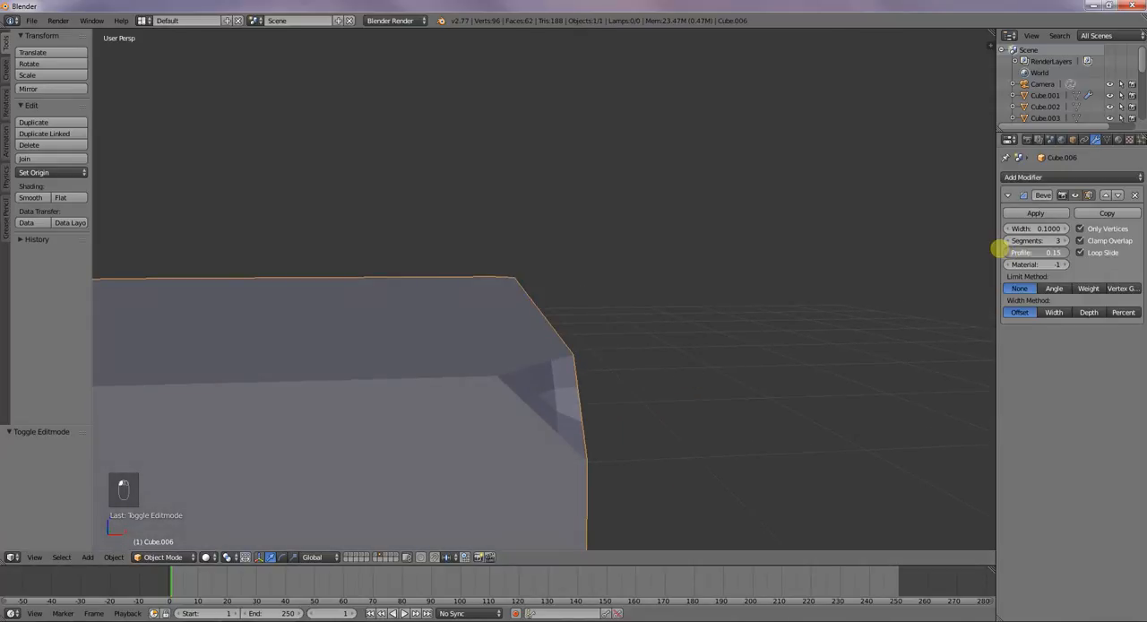
Set the cube's vertex bevel to profile 0.91, 7 segments and material index 3
{"action": "mouse_move", "coordinate": [1011, 252]}
{"action": "left_mouse_down"}
{"action": "mouse_move", "coordinate": [1083, 250]}
{"action": "mouse_move", "coordinate": [1049, 240]}
{"action": "mouse_move", "coordinate": [997, 252]}
{"action": "mouse_move", "coordinate": [1066, 265]}
{"action": "left_mouse_up"}
{"action": "left_click", "coordinate": [1064, 242]}
{"action": "left_click", "coordinate": [1064, 242]}
{"action": "left_click", "coordinate": [1065, 242]}
{"action": "left_click", "coordinate": [1065, 242]}
{"action": "left_click", "coordinate": [1065, 265]}
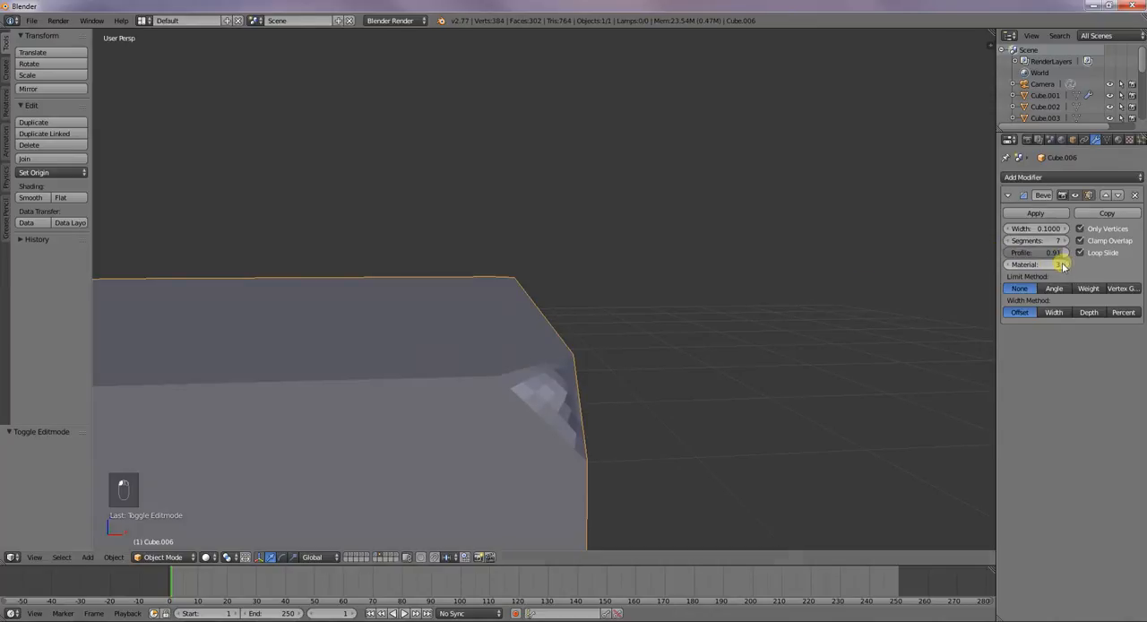
Check the cube's material slots and set the bevel's material index to 0
{"action": "scroll", "coordinate": [720, 267], "scroll_direction": "down", "scroll_amount": 5}
{"action": "middle_click_drag", "start_coordinate": [721, 267], "coordinate": [704, 313]}
{"action": "scroll", "coordinate": [629, 330], "scroll_direction": "down", "scroll_amount": 4}
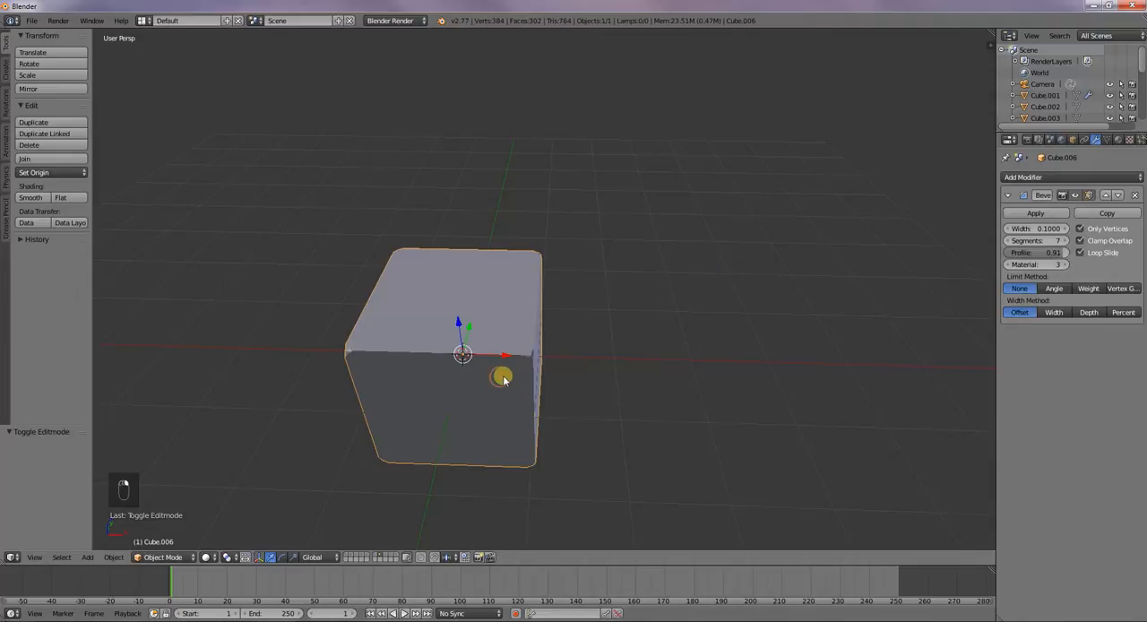
{"action": "left_click", "coordinate": [1120, 140]}
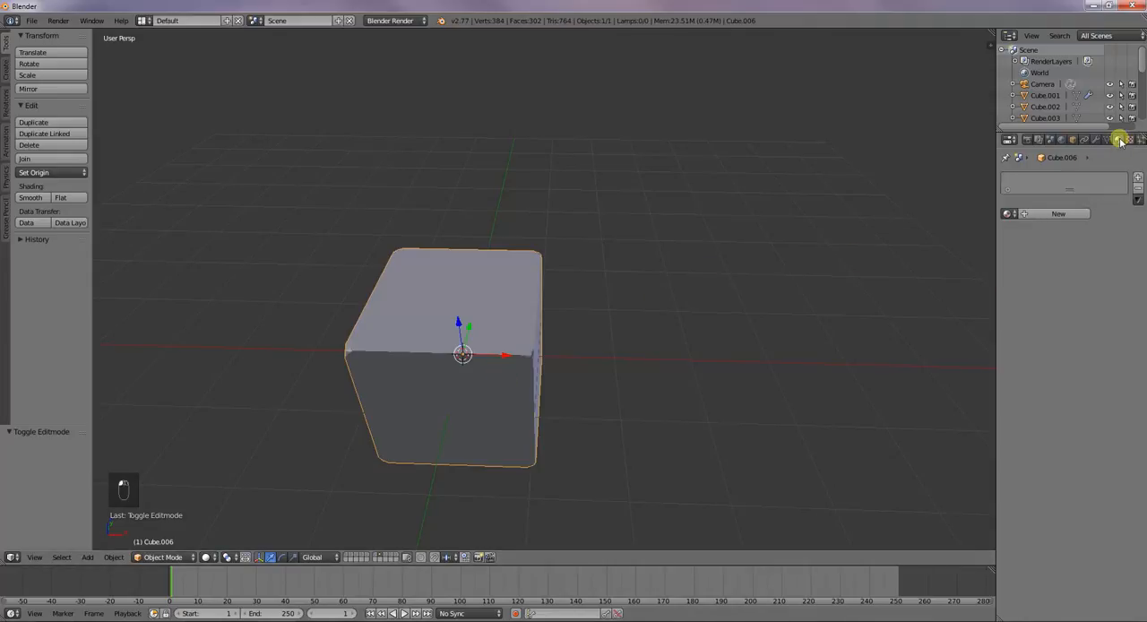
{"action": "left_click", "coordinate": [1095, 140]}
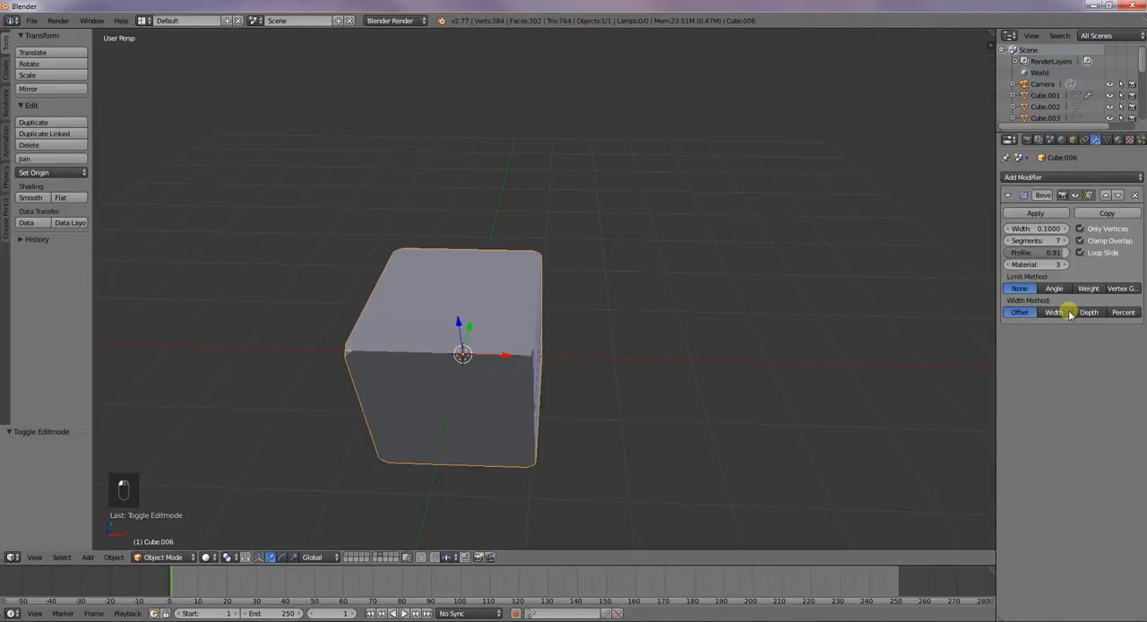
{"action": "left_click", "coordinate": [1006, 265]}
{"action": "left_click", "coordinate": [1006, 265]}
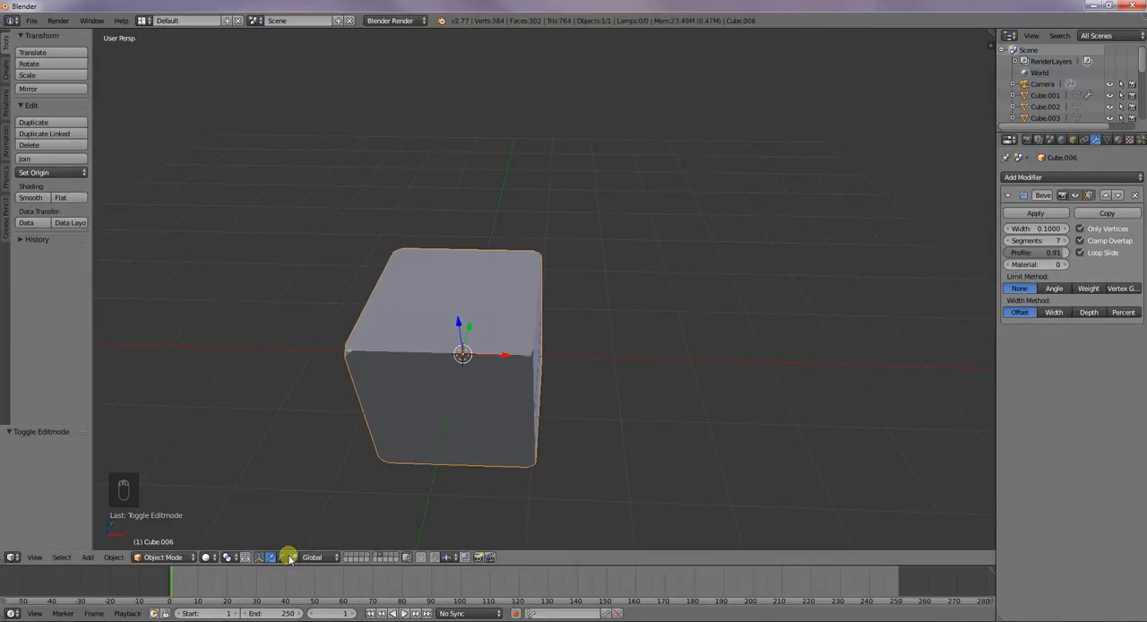
Switch to the layer holding the red and green cube and select the plain bevelled cube beside it
{"action": "left_click", "coordinate": [356, 554]}
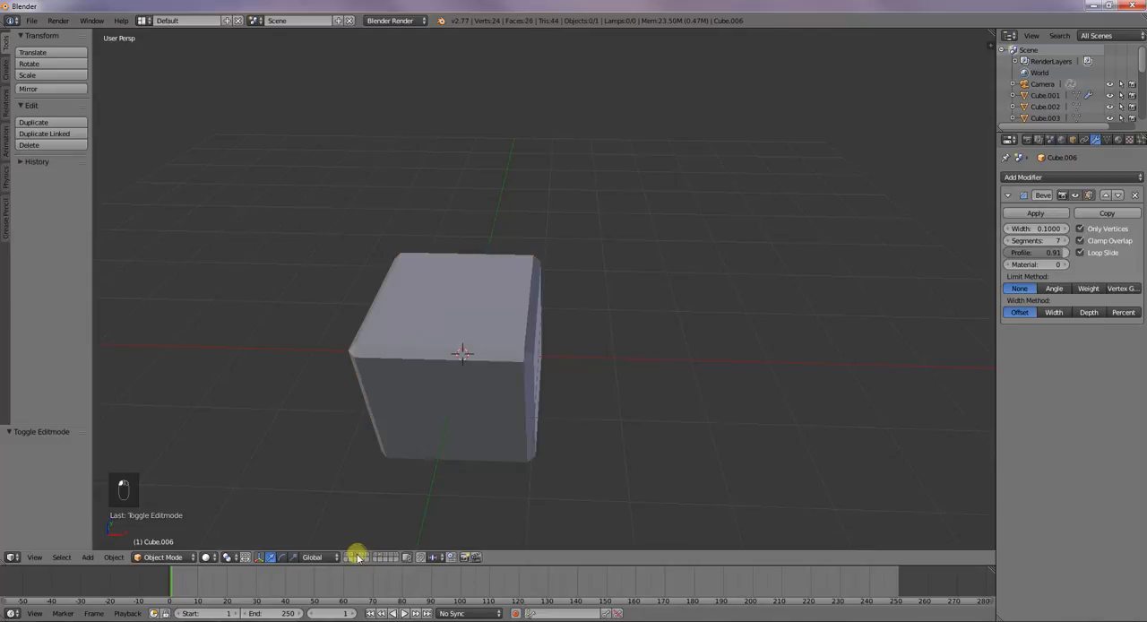
{"action": "left_click", "coordinate": [347, 553]}
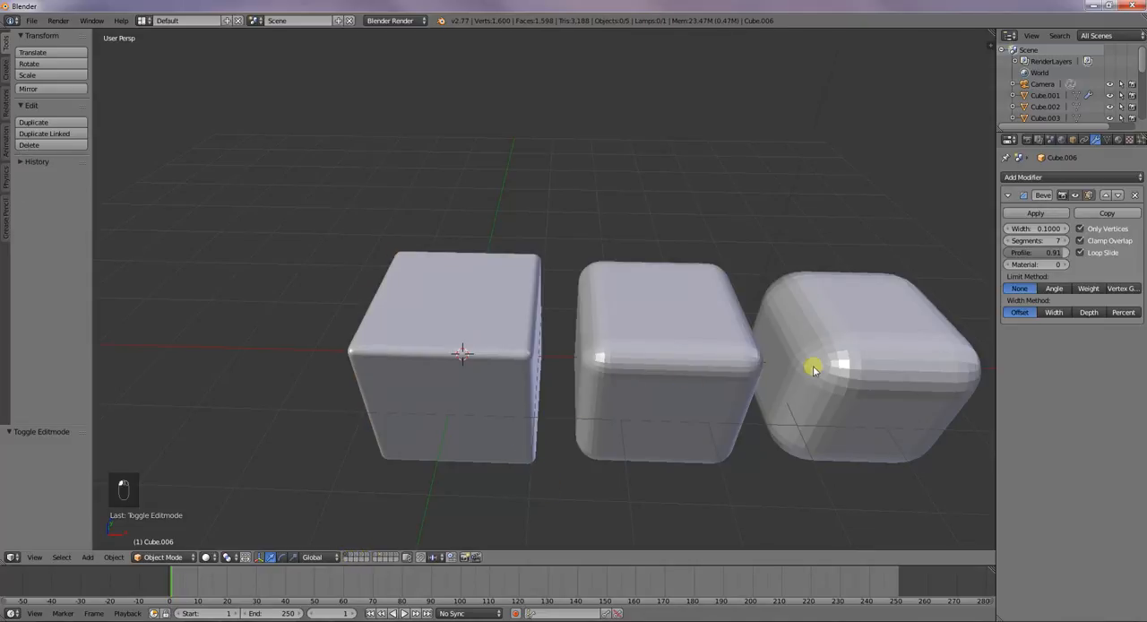
{"action": "left_click", "coordinate": [1118, 140]}
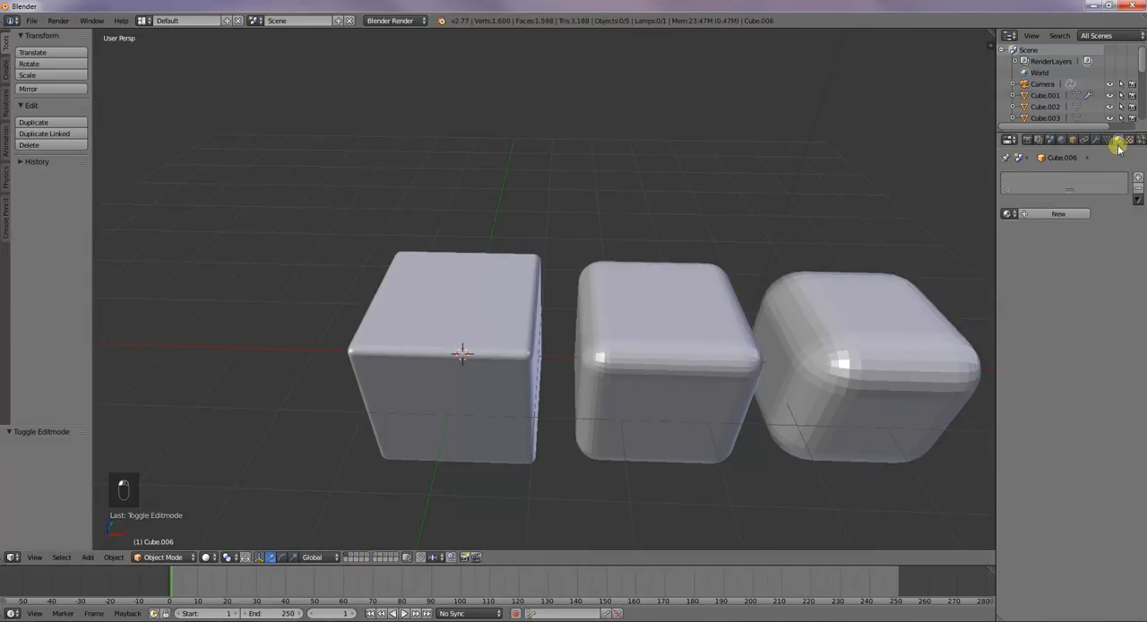
{"action": "right_click", "coordinate": [941, 397]}
{"action": "middle_click_drag", "start_coordinate": [841, 404], "coordinate": [759, 363]}
{"action": "scroll", "coordinate": [720, 409], "scroll_direction": "down", "scroll_amount": 2}
{"action": "right_click", "coordinate": [625, 351]}
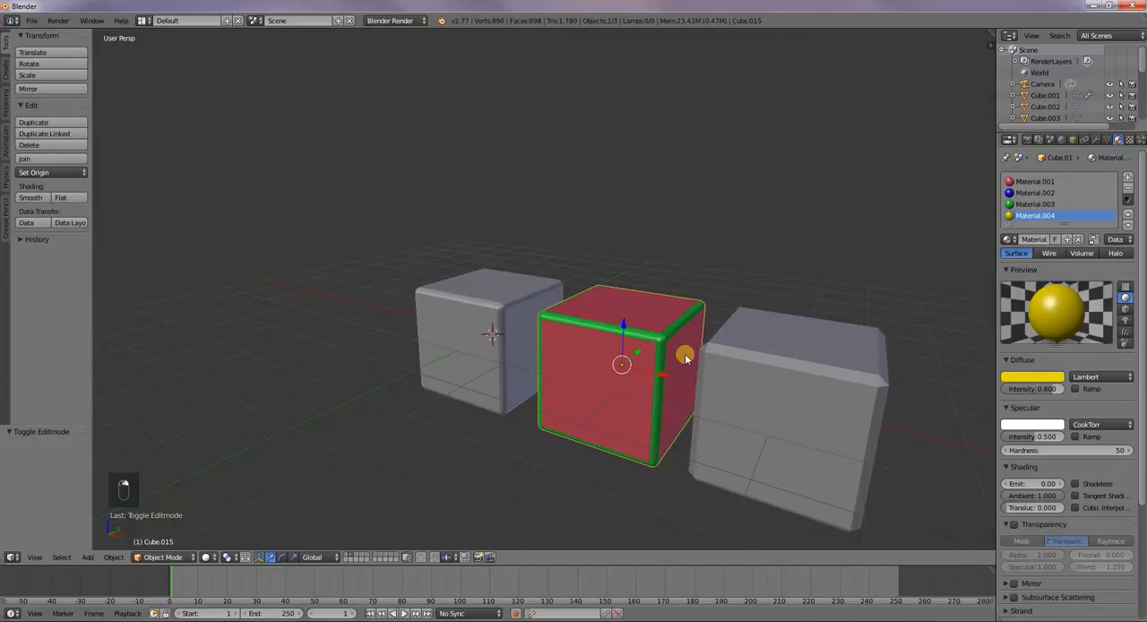
{"action": "right_click", "coordinate": [836, 360]}
Try material index 1 on the selected cube's bevel, return it to -1, and enable Only Vertices
{"action": "left_click", "coordinate": [1068, 212]}
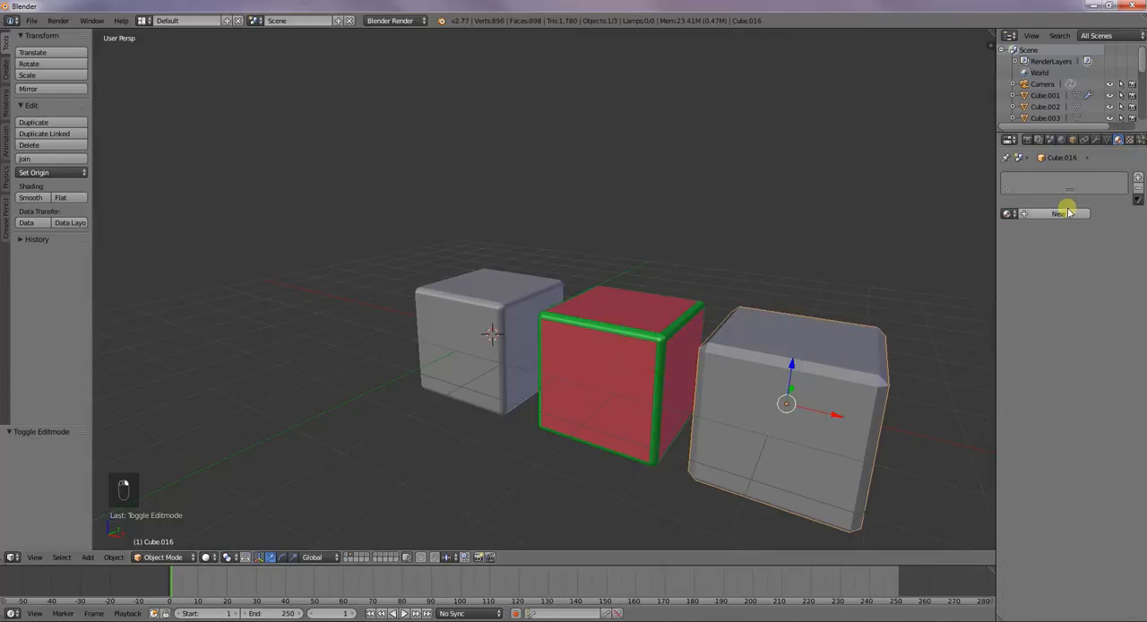
{"action": "left_click", "coordinate": [1095, 138]}
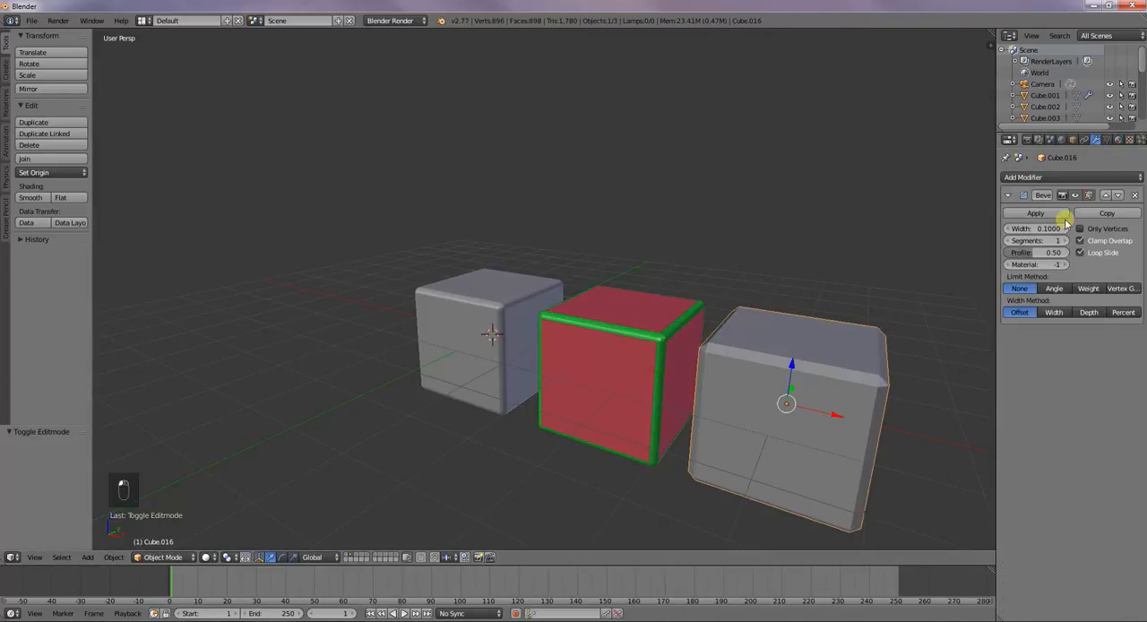
{"action": "left_click", "coordinate": [1064, 263]}
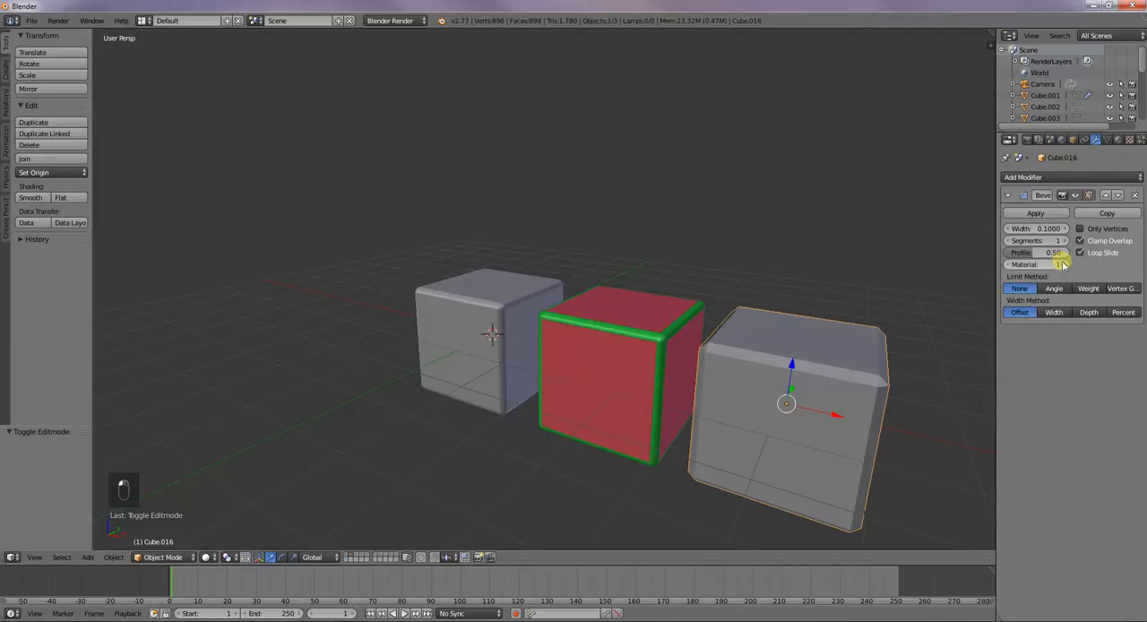
{"action": "left_click", "coordinate": [1010, 264]}
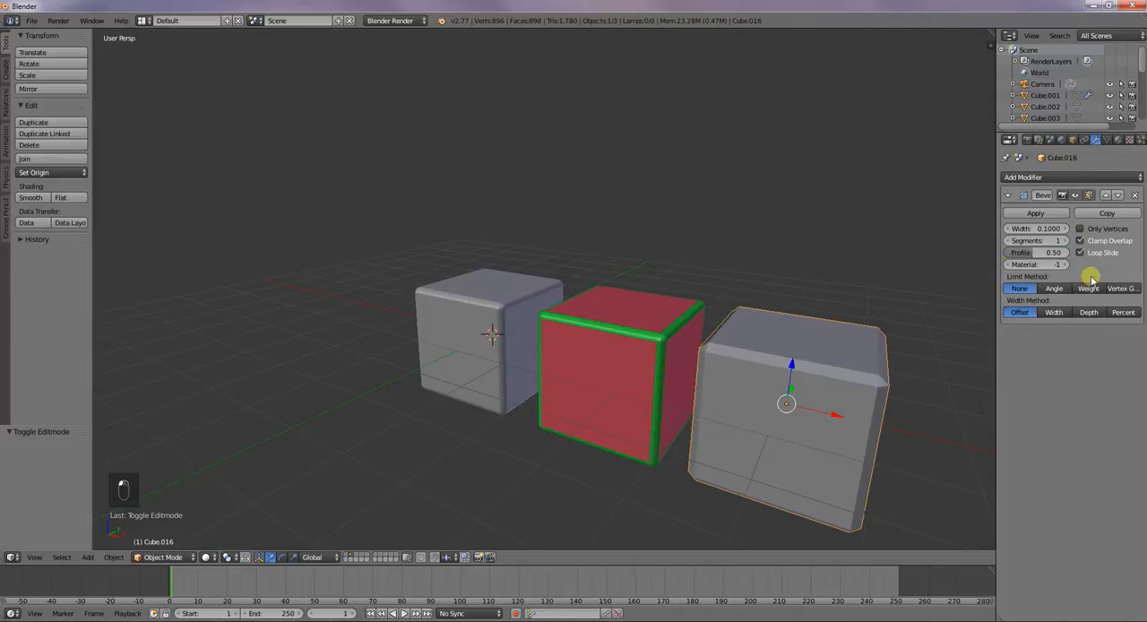
{"action": "left_click", "coordinate": [1080, 229]}
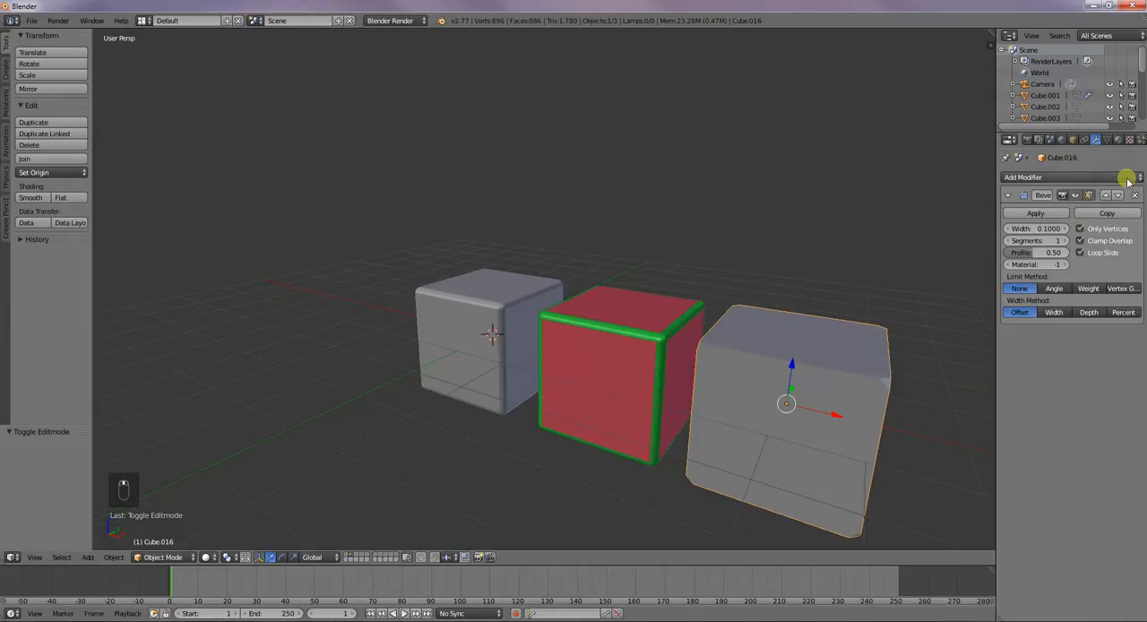
Create a new material for the cube and set its diffuse colour to red
{"action": "left_click", "coordinate": [1117, 140]}
{"action": "left_click", "coordinate": [1082, 212]}
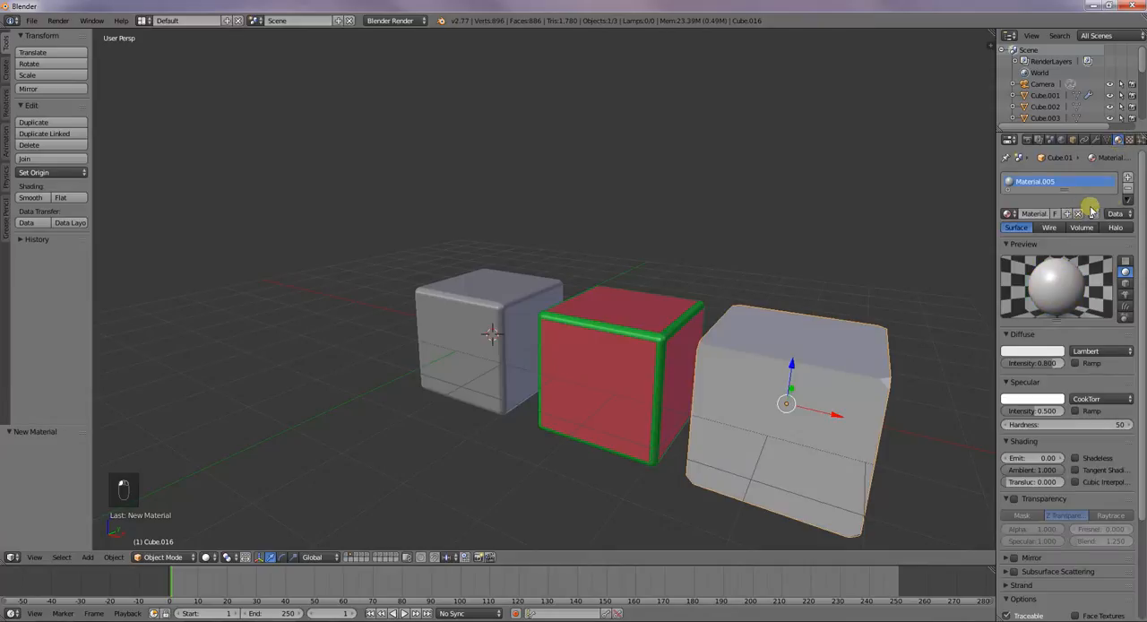
{"action": "left_click", "coordinate": [1035, 351]}
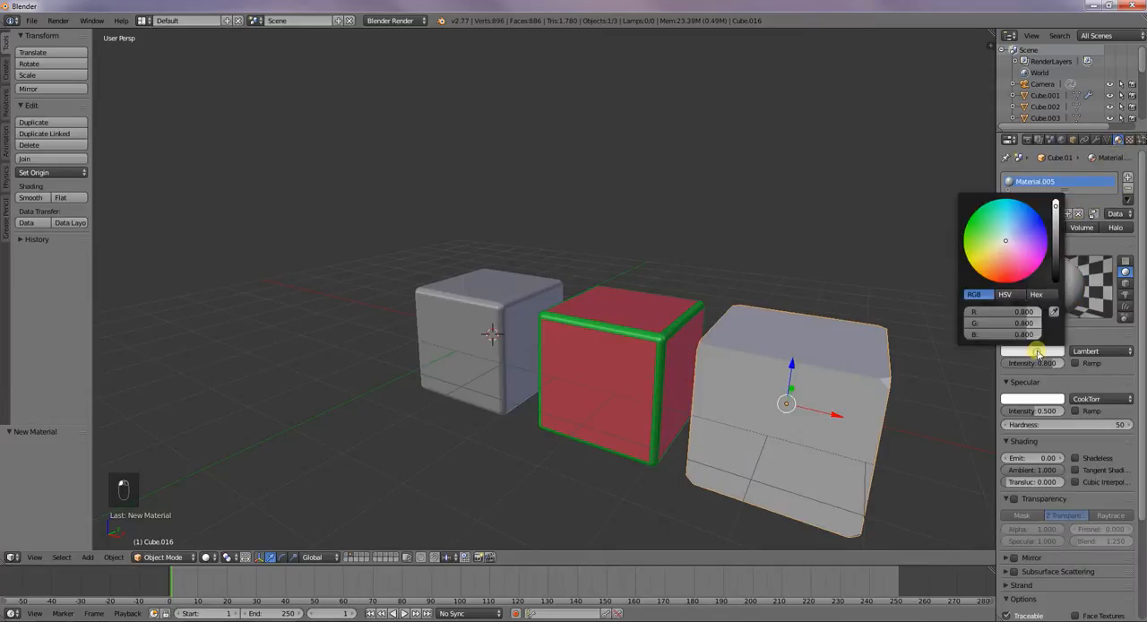
{"action": "left_click", "coordinate": [1017, 276]}
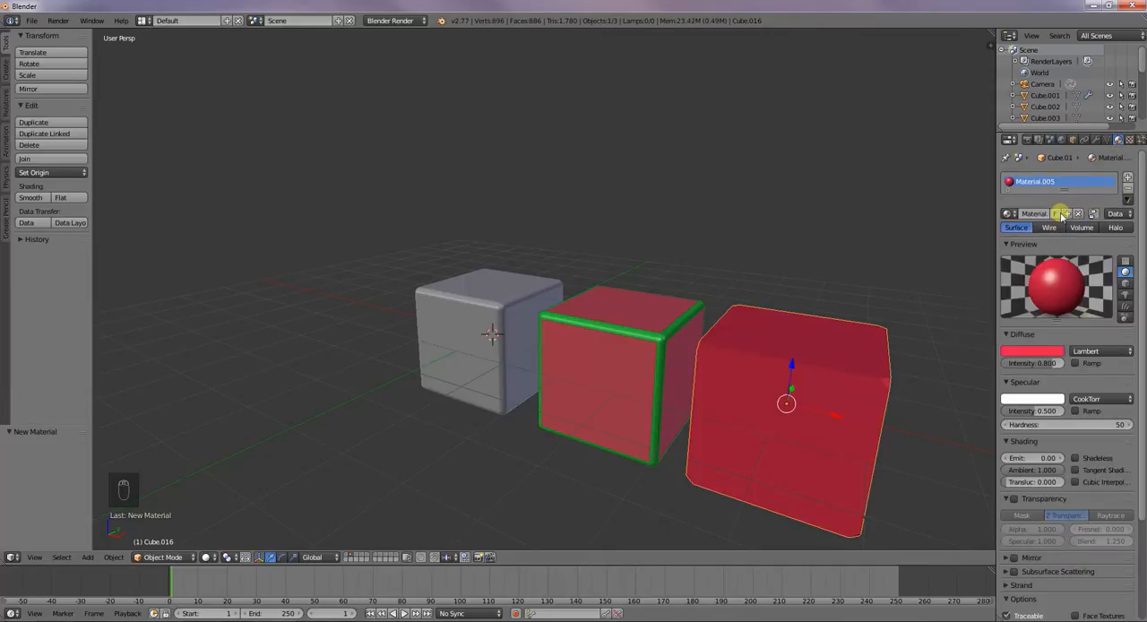
Add a second material slot with a new material and set its diffuse colour to green
{"action": "left_click", "coordinate": [1128, 178]}
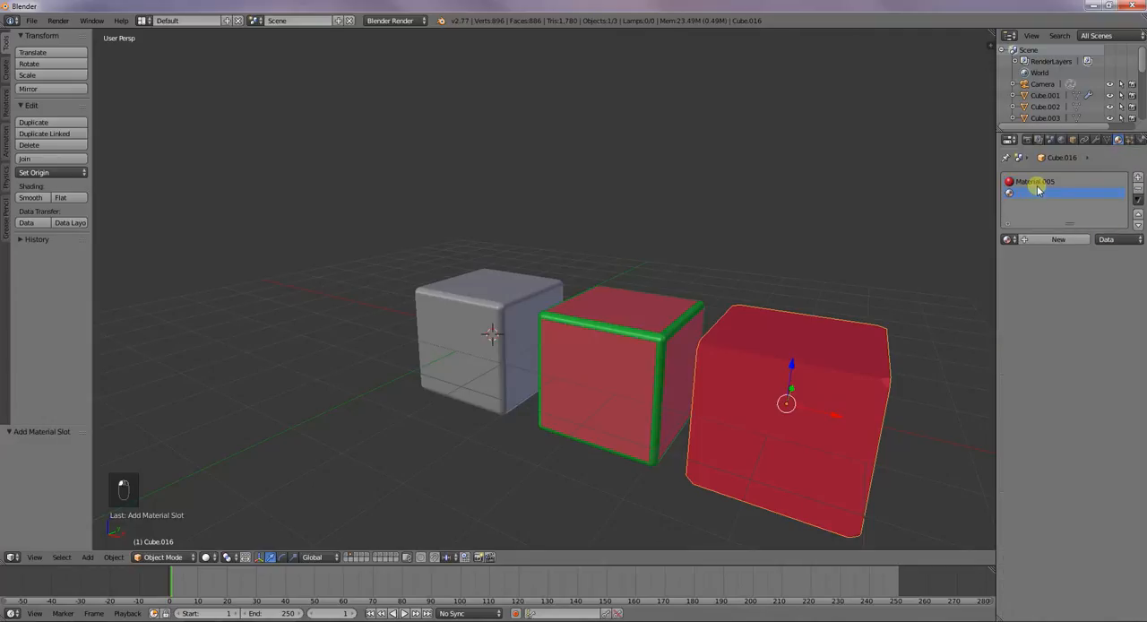
{"action": "left_click", "coordinate": [1050, 239]}
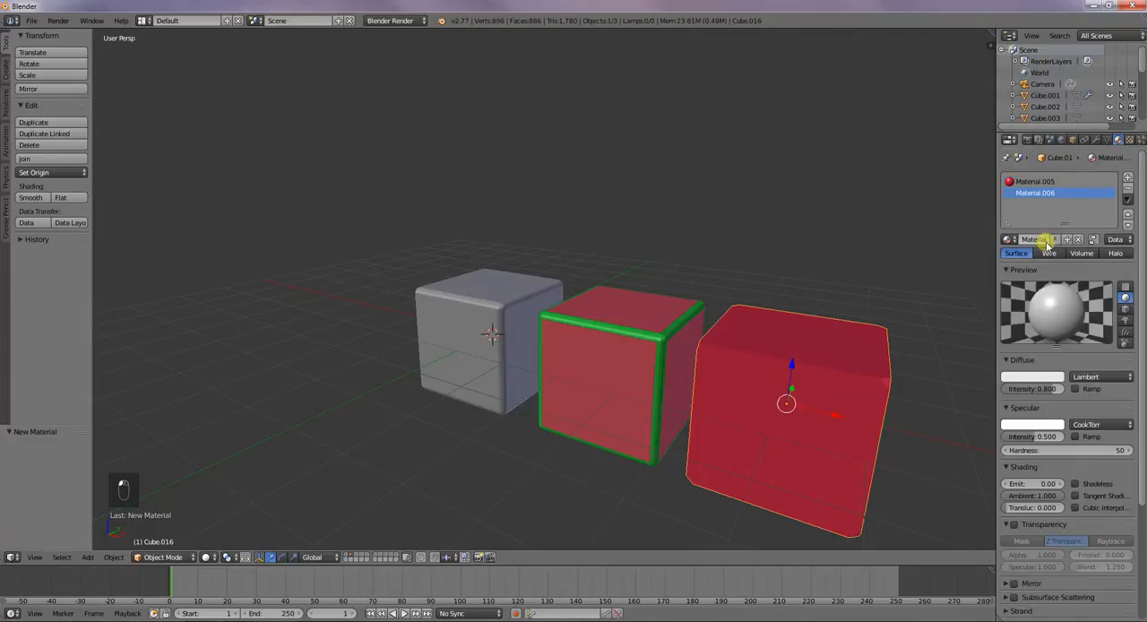
{"action": "left_click", "coordinate": [1053, 377]}
{"action": "left_click", "coordinate": [979, 254]}
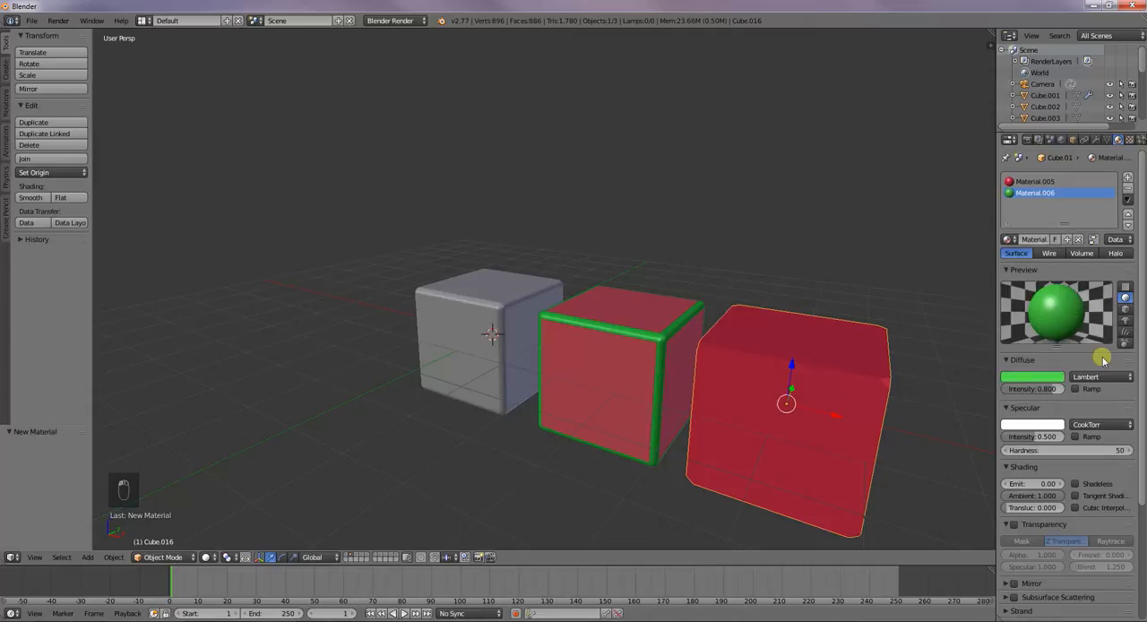
{"action": "left_click", "coordinate": [1022, 359]}
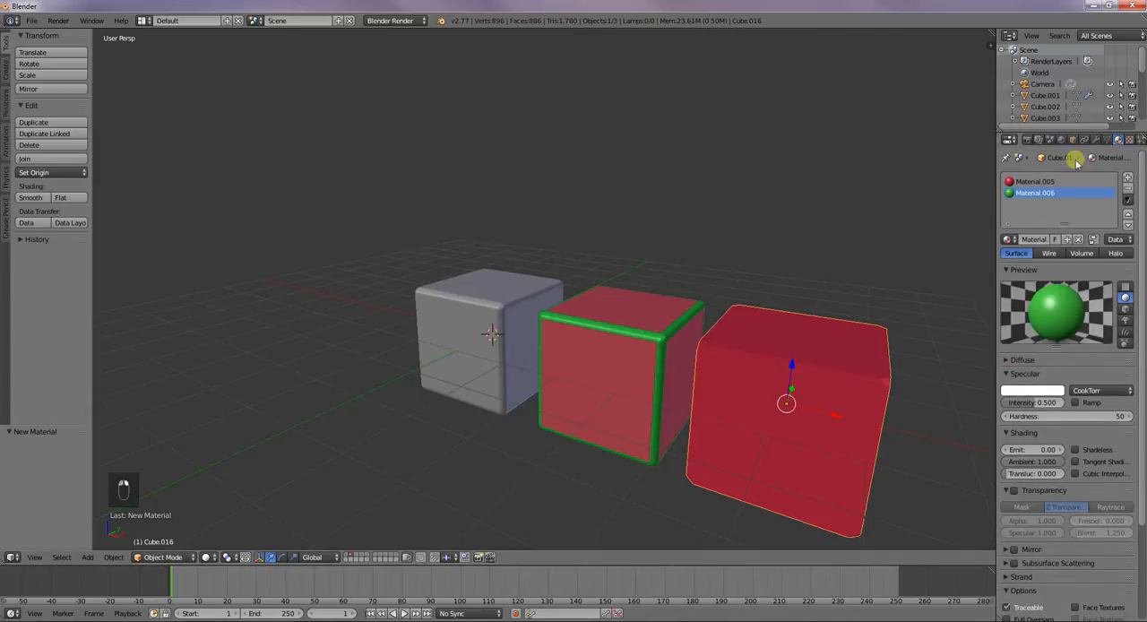
Step the vertex bevel's material index down and up again, ending at 2, to compare the corner colours
{"action": "left_click", "coordinate": [1096, 139]}
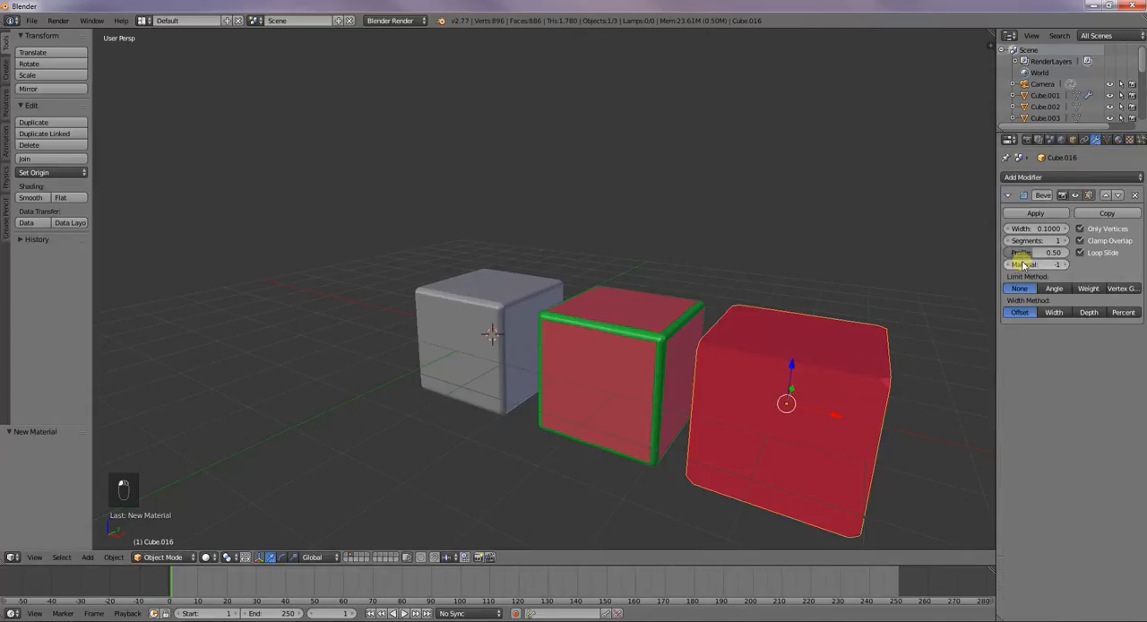
{"action": "left_click", "coordinate": [1067, 265]}
{"action": "left_click", "coordinate": [1009, 265]}
{"action": "left_click", "coordinate": [1011, 266]}
{"action": "left_click", "coordinate": [1066, 266]}
{"action": "left_click", "coordinate": [1068, 266]}
{"action": "left_click", "coordinate": [1067, 266]}
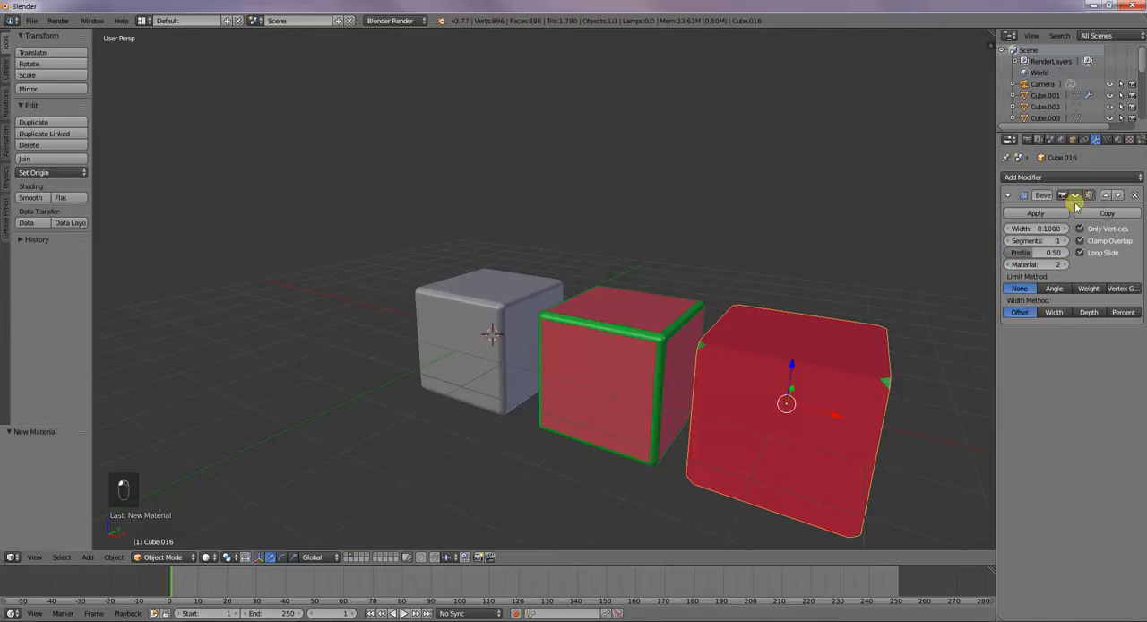
Select the cube's red material and set its specular colour to yellow
{"action": "left_click", "coordinate": [1117, 140]}
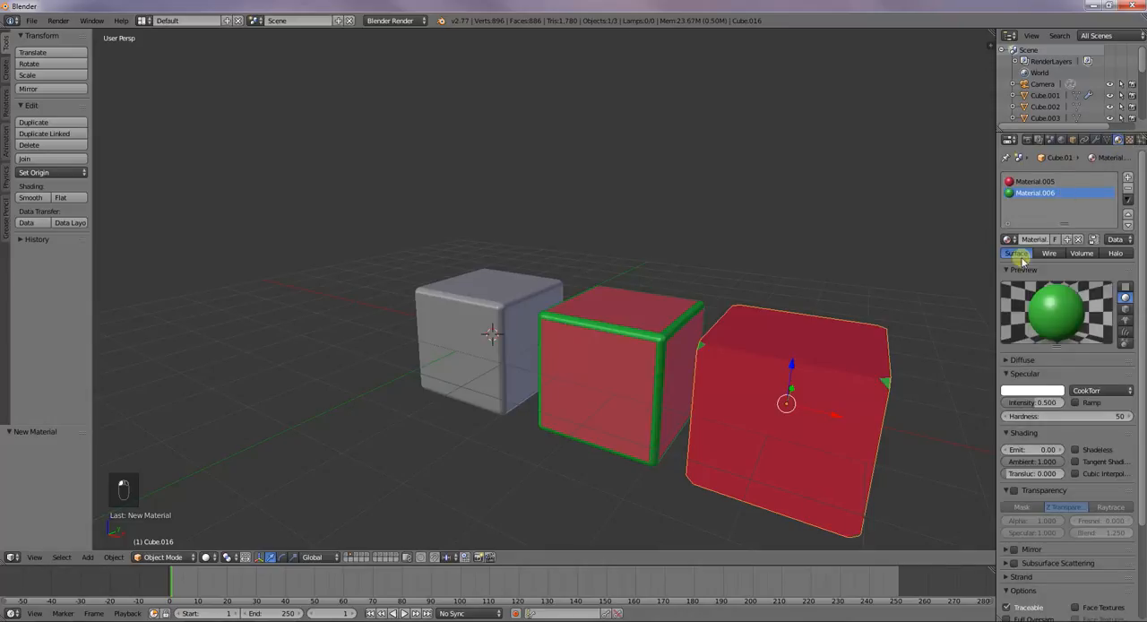
{"action": "left_click", "coordinate": [1108, 141]}
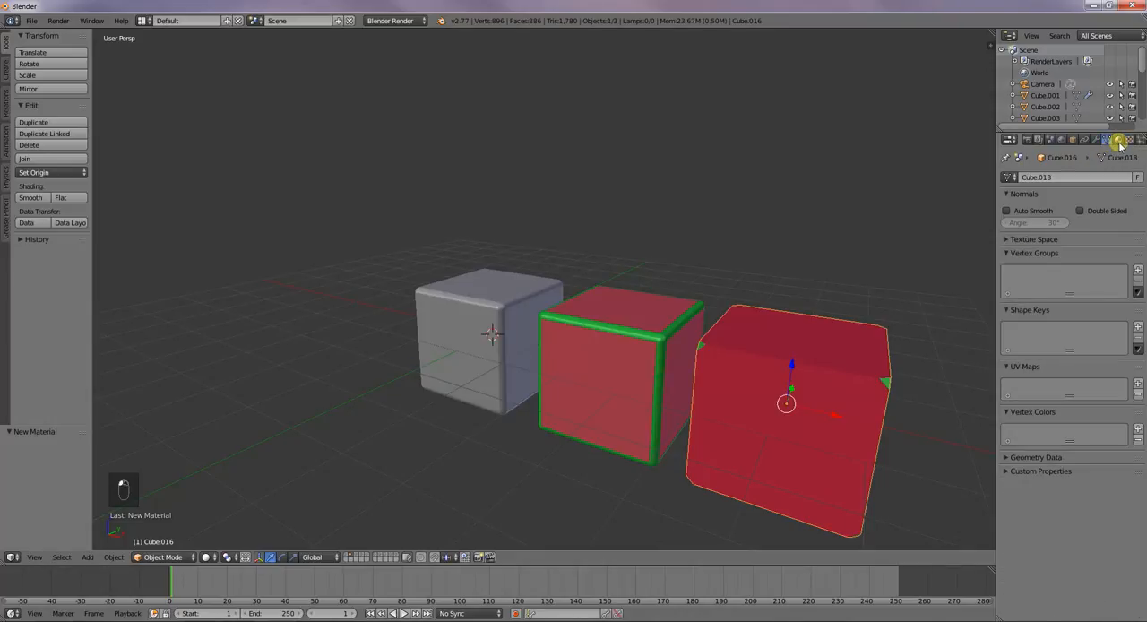
{"action": "left_click", "coordinate": [1120, 144]}
{"action": "left_click", "coordinate": [1068, 183]}
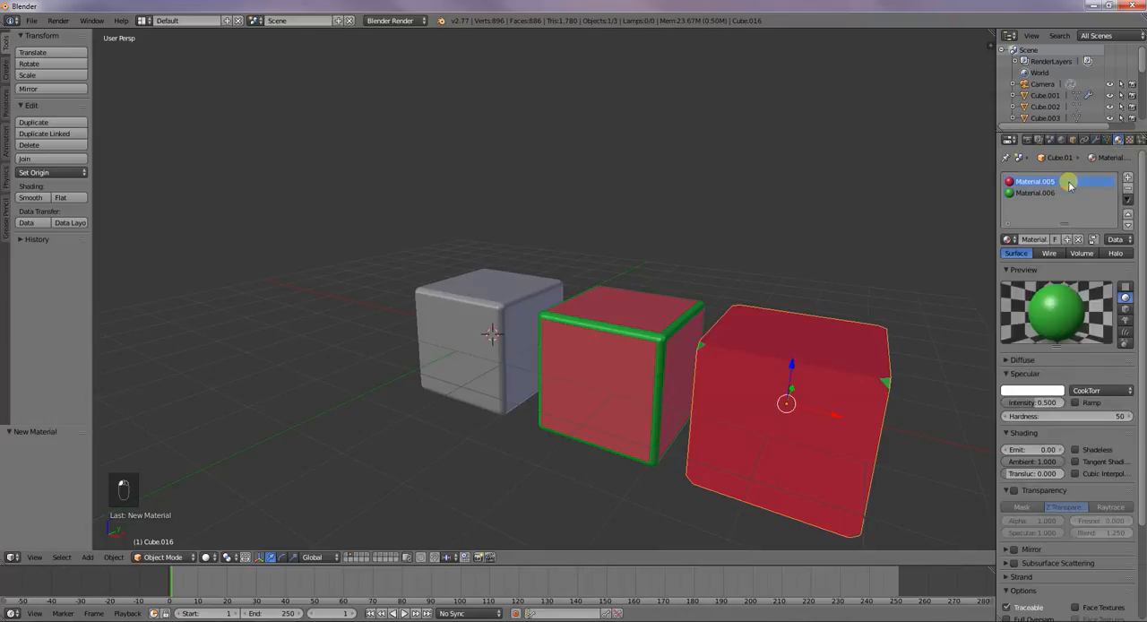
{"action": "left_click", "coordinate": [1036, 385]}
{"action": "left_click", "coordinate": [1006, 285]}
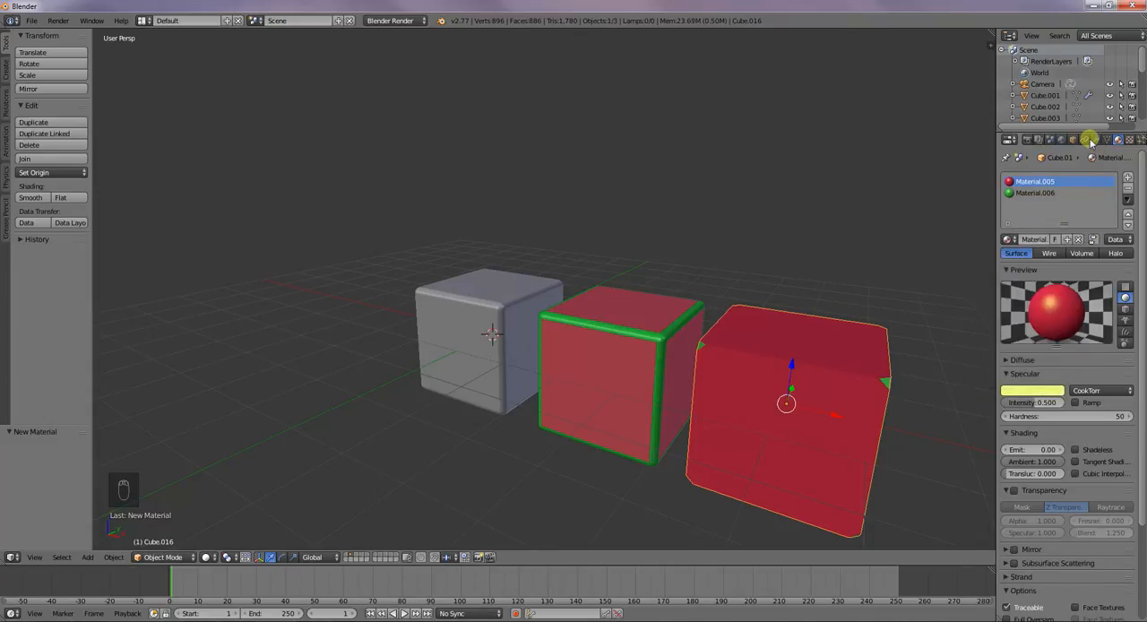
Try other material indices on the cube's vertex bevel and set the value to 1
{"action": "left_click", "coordinate": [1094, 140]}
{"action": "left_click_drag", "start_coordinate": [1010, 269], "coordinate": [1069, 263]}
{"action": "left_click", "coordinate": [1066, 266]}
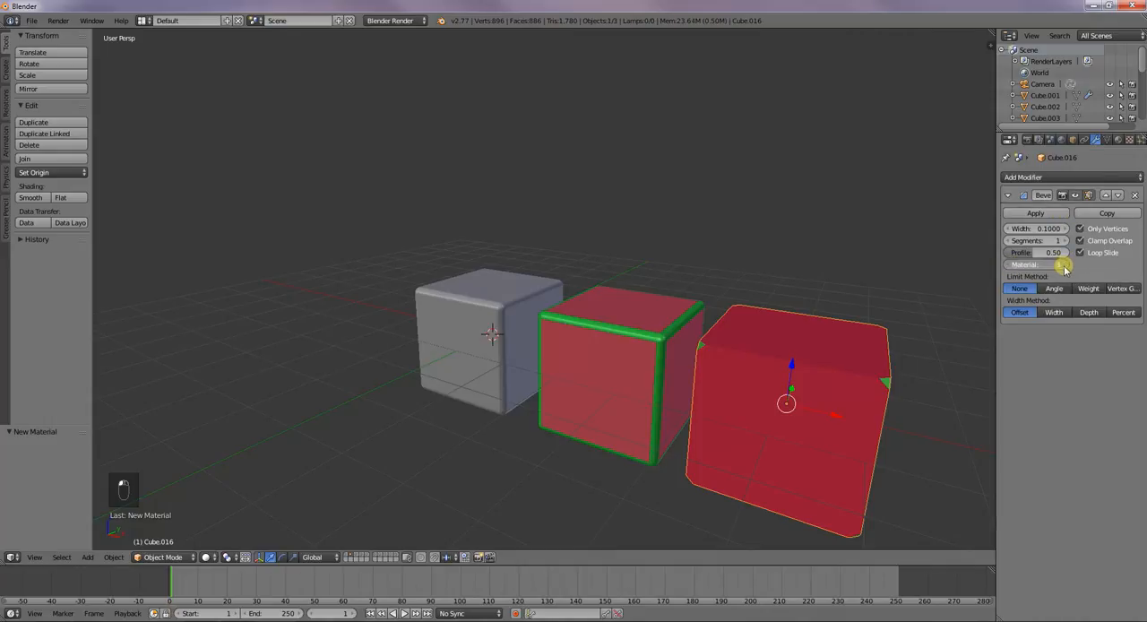
{"action": "left_click", "coordinate": [1010, 266]}
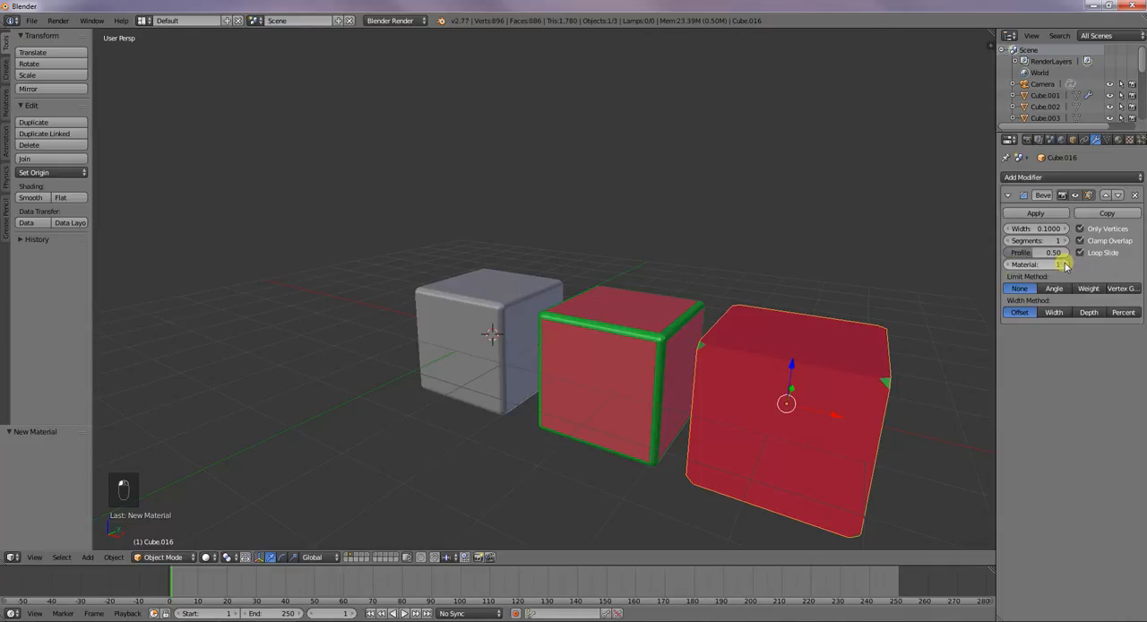
Disable Only Vertices on the cube's bevel and set its material index to 2
{"action": "middle_click_drag", "start_coordinate": [938, 320], "coordinate": [850, 348]}
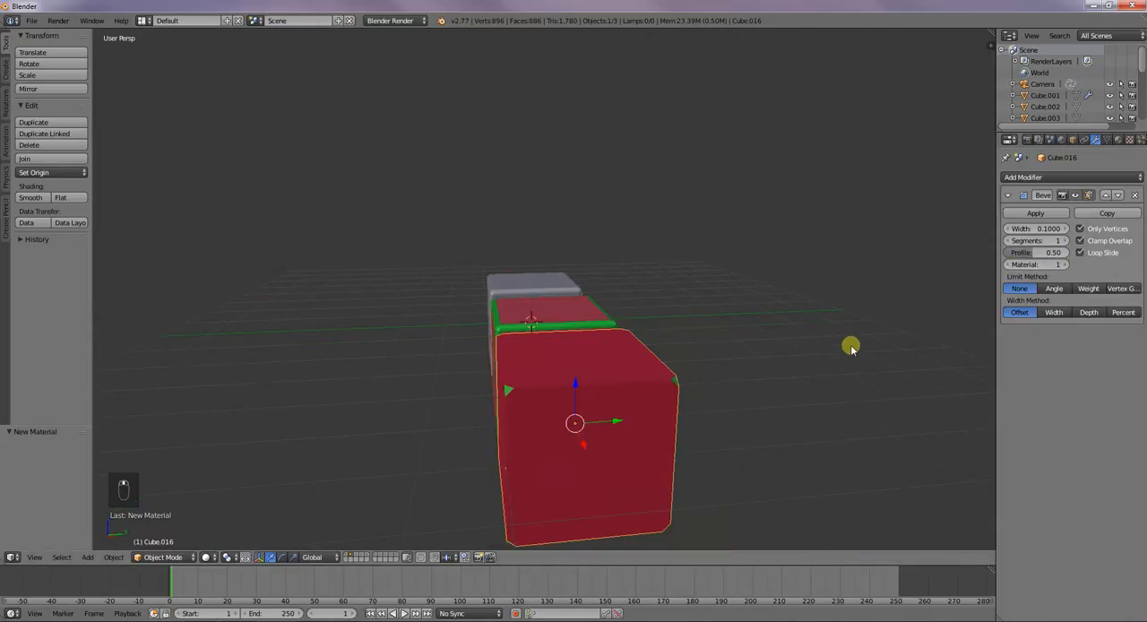
{"action": "mouse_move", "coordinate": [873, 389]}
{"action": "middle_mouse_down"}
{"action": "mouse_move", "coordinate": [904, 397]}
{"action": "mouse_move", "coordinate": [888, 400]}
{"action": "middle_mouse_up"}
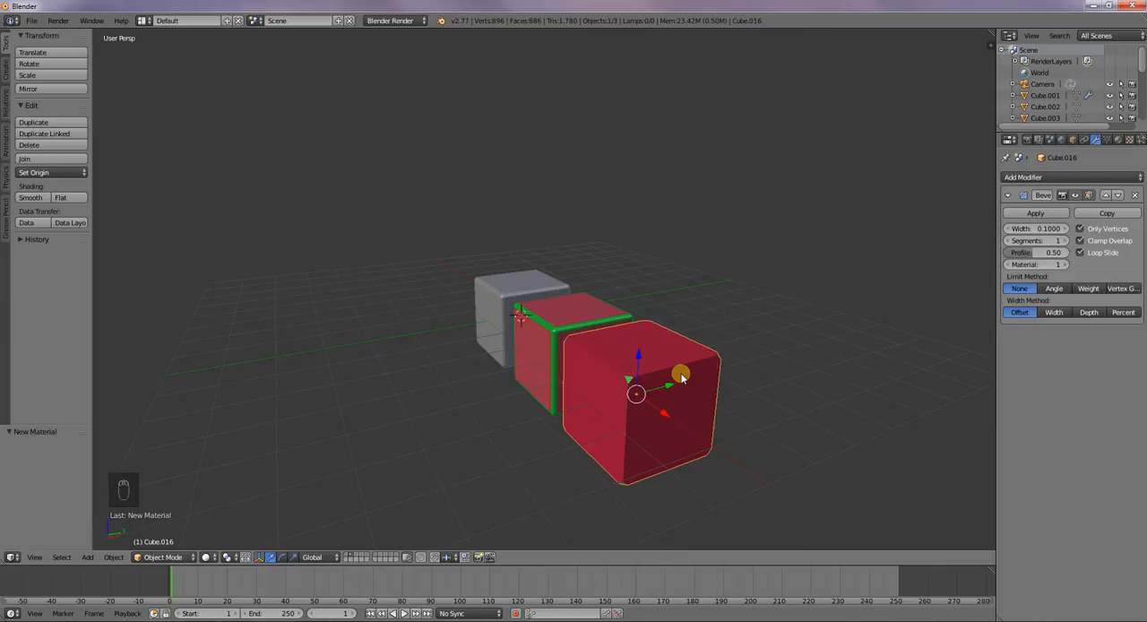
{"action": "left_click", "coordinate": [1080, 228]}
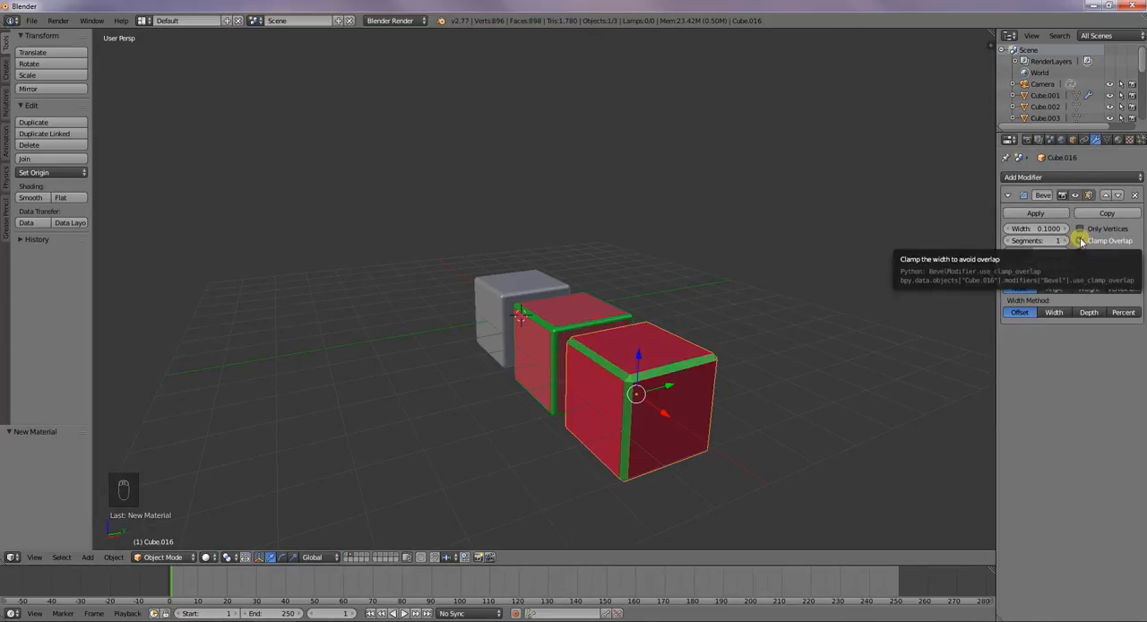
{"action": "left_click", "coordinate": [1064, 265]}
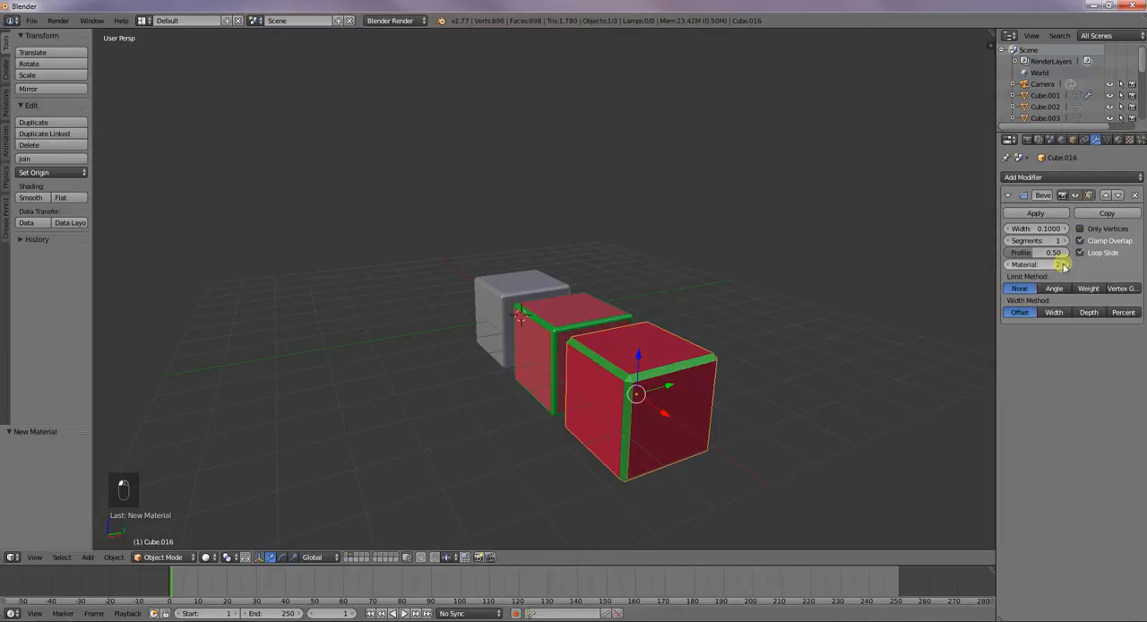
Set the front red cube's bevel material index to 1 and disable its Clamp Overlap
{"action": "left_click", "coordinate": [1012, 266]}
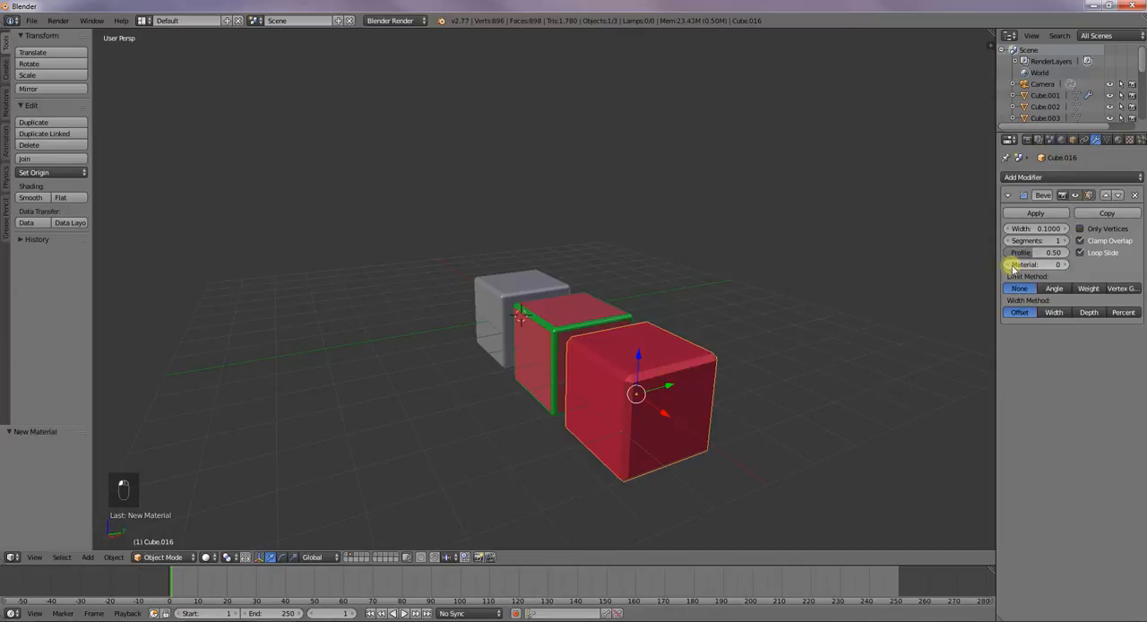
{"action": "left_click", "coordinate": [1064, 265]}
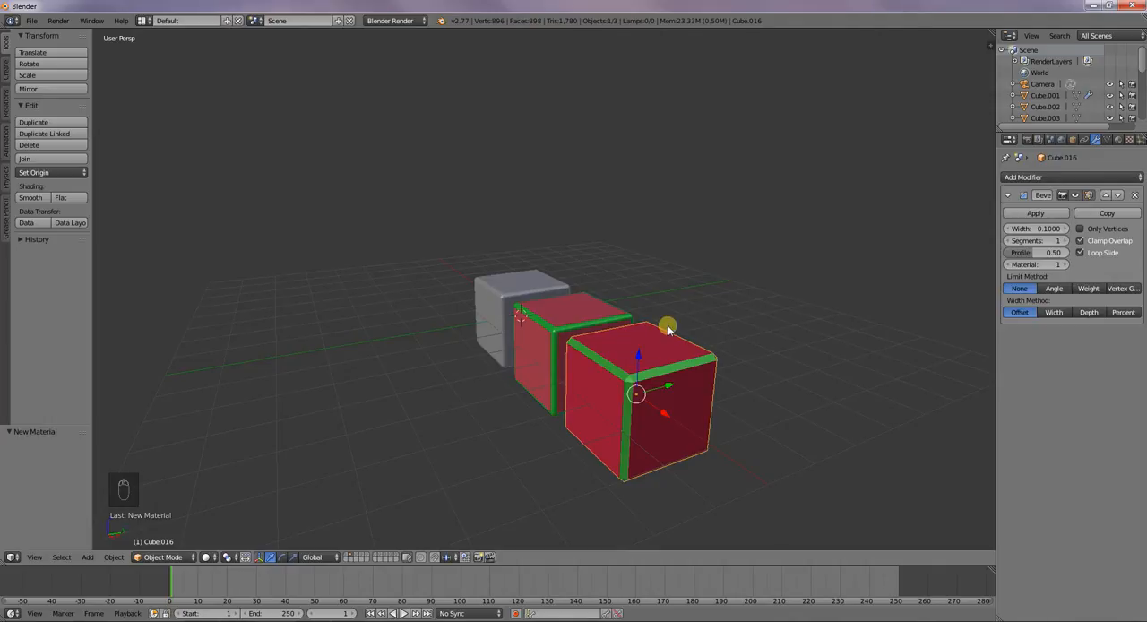
{"action": "left_click", "coordinate": [1079, 241]}
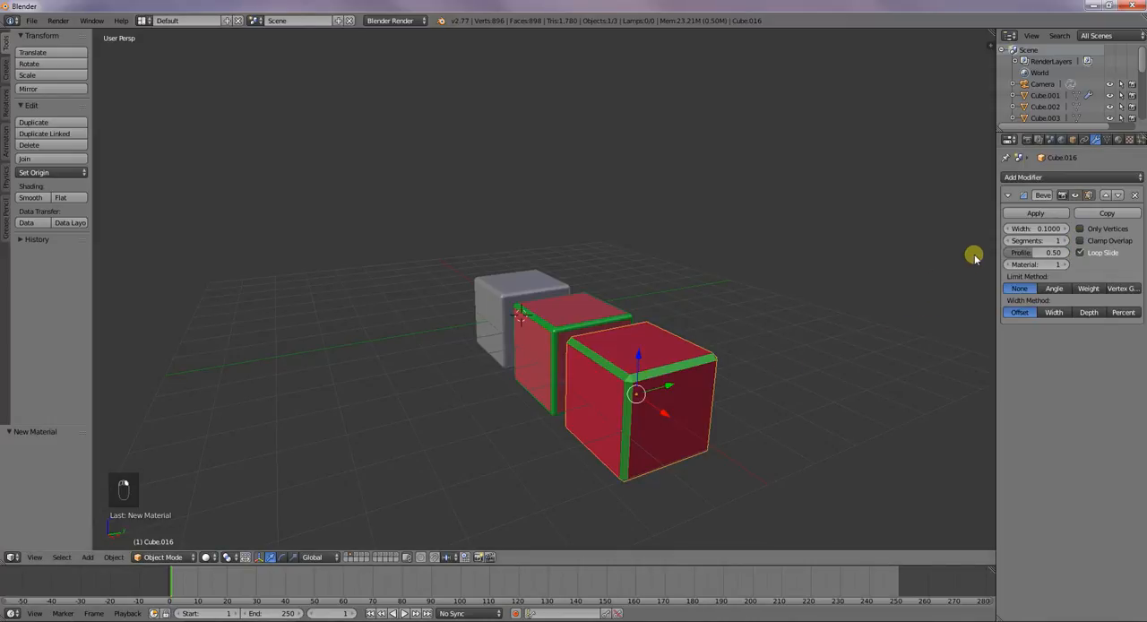
Select the grey cube and reduce its bevel to 1 segment
{"action": "right_click", "coordinate": [516, 296]}
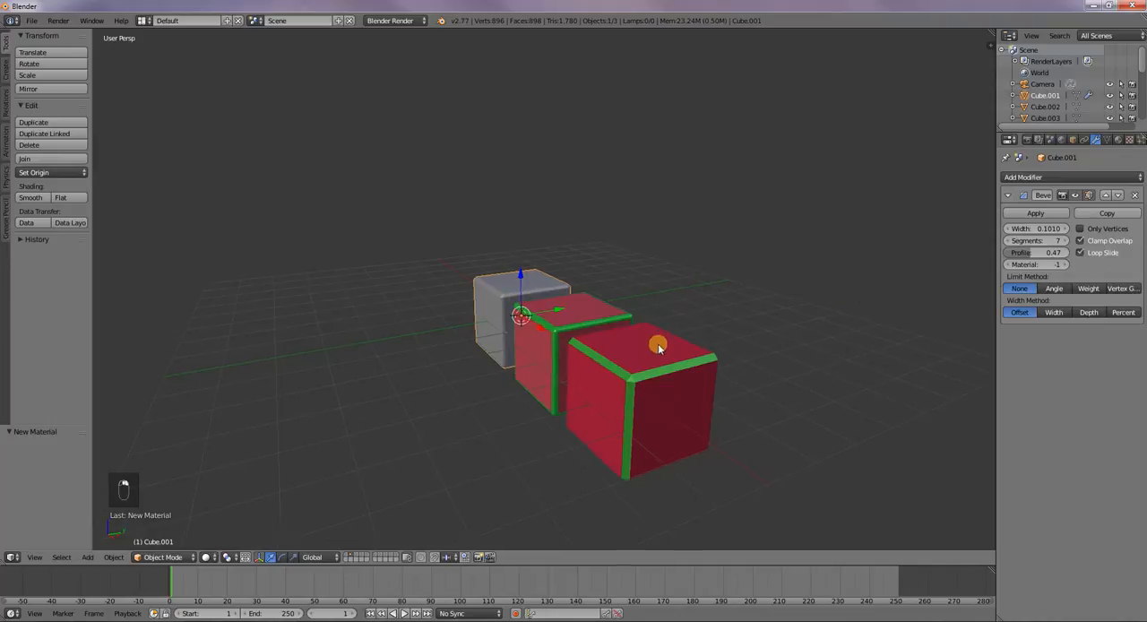
{"action": "middle_click_drag", "start_coordinate": [658, 341], "coordinate": [745, 363]}
{"action": "scroll", "coordinate": [633, 327], "scroll_direction": "up", "scroll_amount": 2}
{"action": "scroll", "coordinate": [633, 327], "scroll_direction": "up", "scroll_amount": 1}
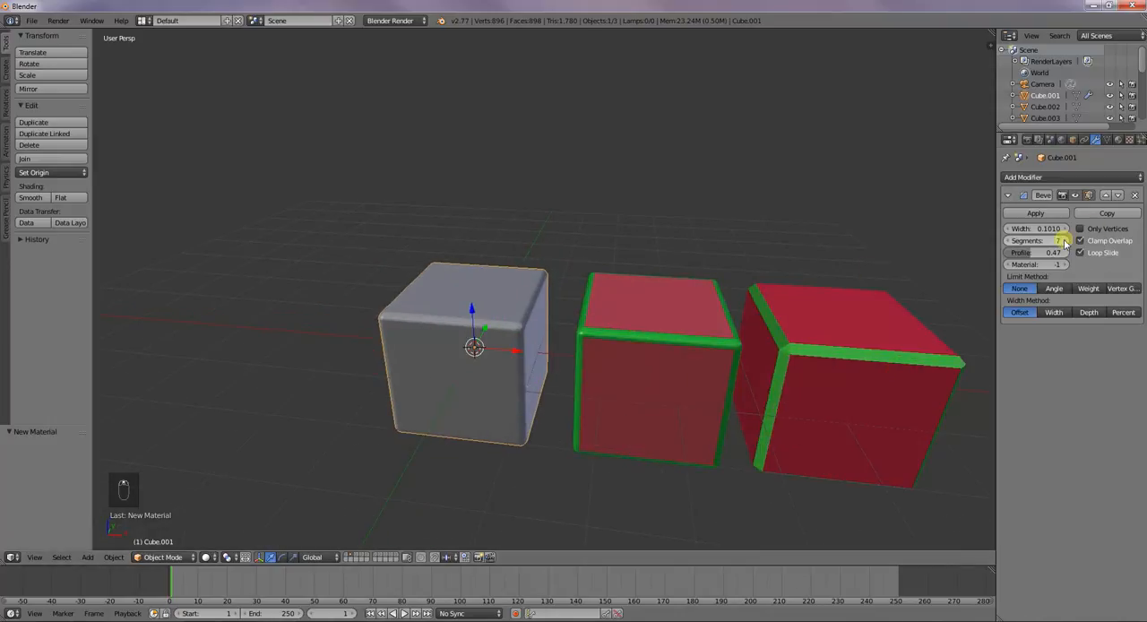
{"action": "left_click", "coordinate": [1006, 241]}
{"action": "left_click", "coordinate": [1007, 241]}
{"action": "left_click", "coordinate": [1006, 241]}
{"action": "left_click", "coordinate": [1007, 241]}
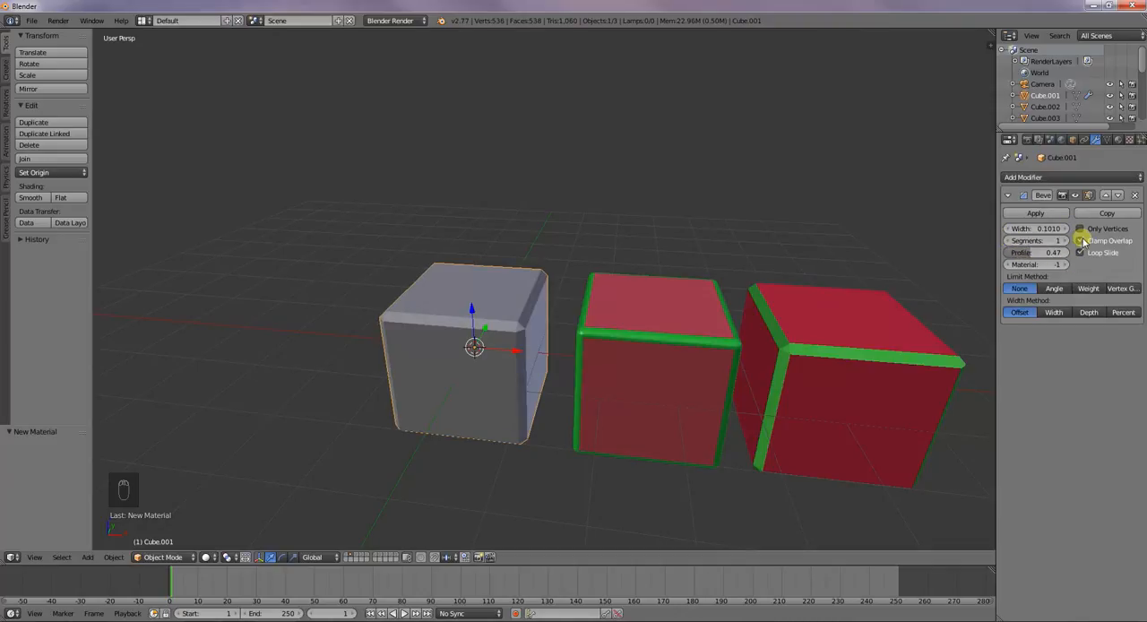
Try large bevel widths on the grey cube with Clamp Overlap off and on, ending with it enabled and a width of 0.146
{"action": "left_click_drag", "start_coordinate": [1032, 228], "coordinate": [394, 273]}
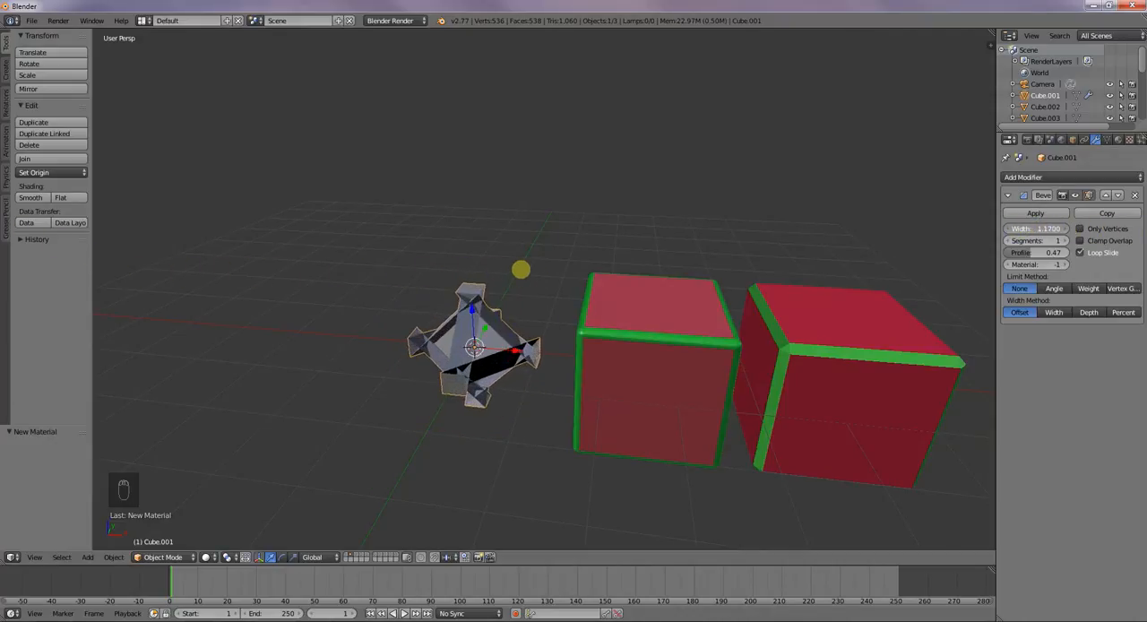
{"action": "left_click_drag", "start_coordinate": [561, 269], "coordinate": [125, 81]}
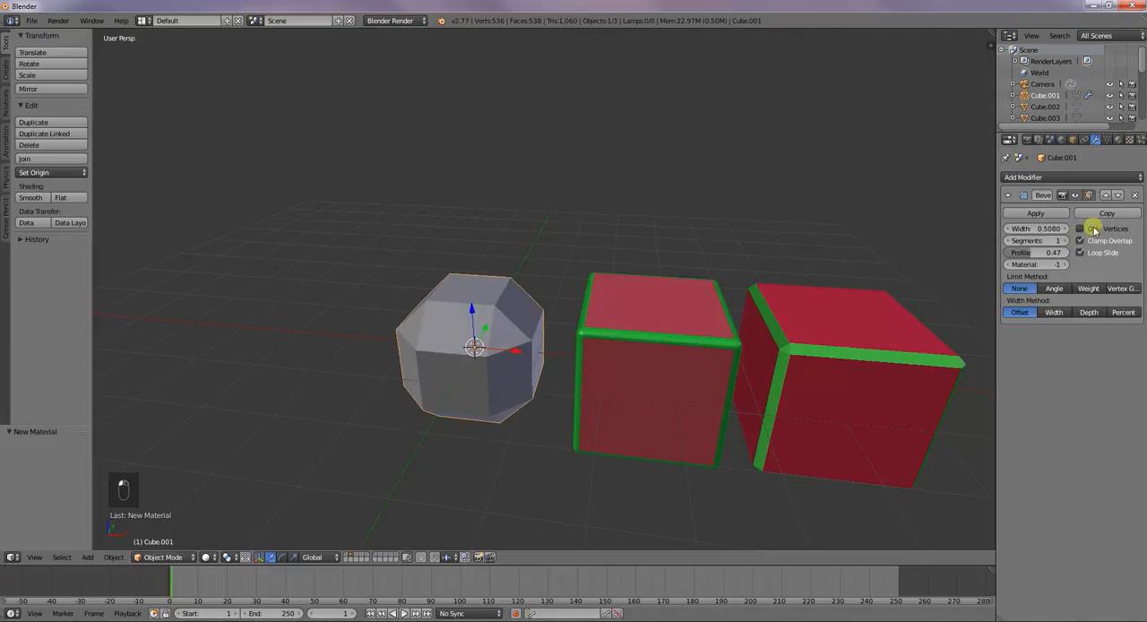
{"action": "left_click_drag", "start_coordinate": [1022, 231], "coordinate": [806, 161]}
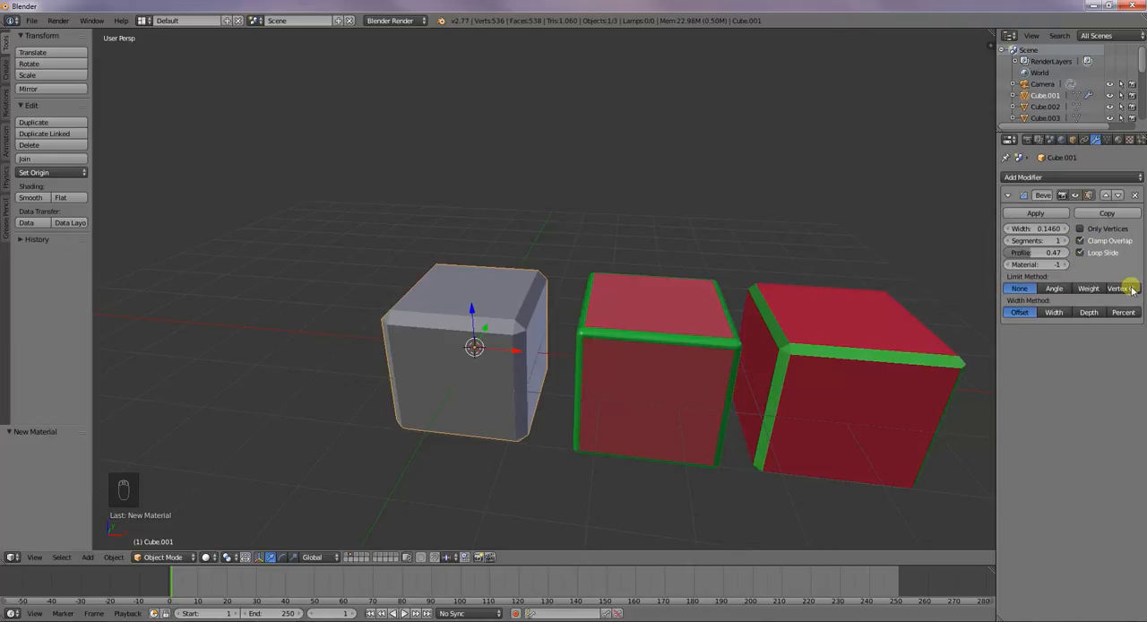
Limit the grey cube's bevel by angle and raise the angle threshold to 91.6°
{"action": "left_click", "coordinate": [1051, 288]}
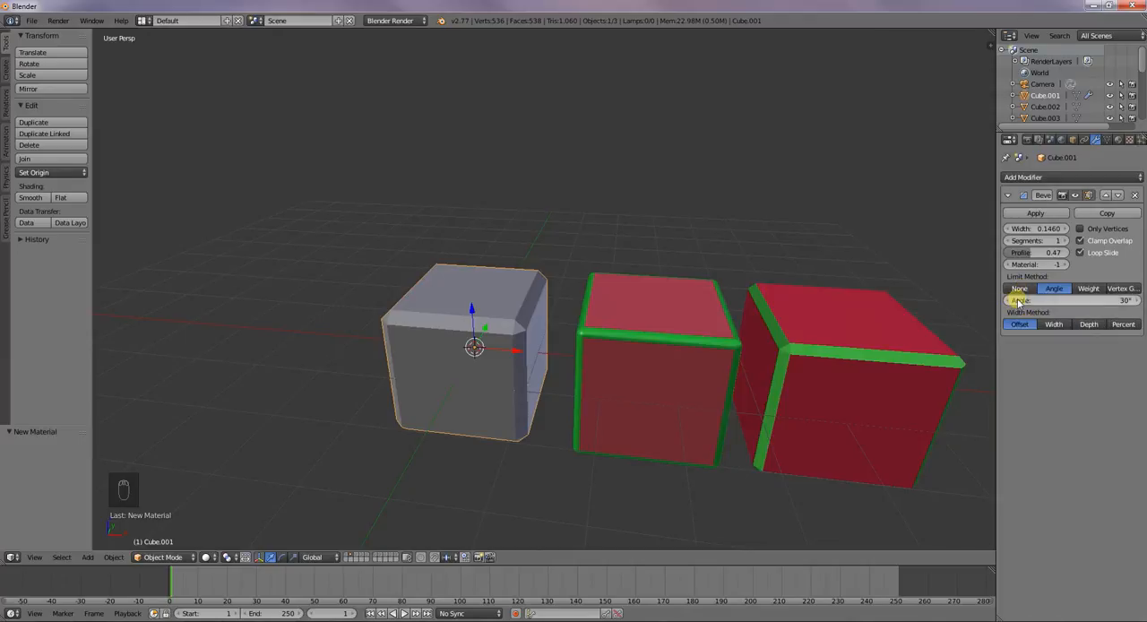
{"action": "left_click_drag", "start_coordinate": [1057, 301], "coordinate": [1109, 300]}
{"action": "left_click_drag", "start_coordinate": [29, 299], "coordinate": [278, 293]}
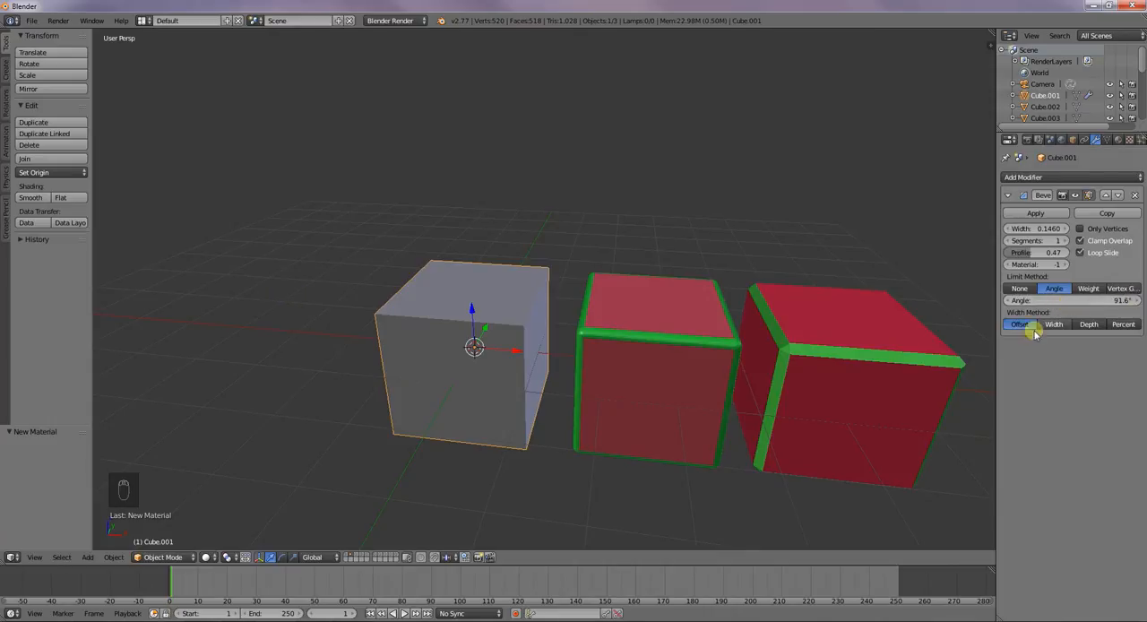
Lower the bevel's limit angle to 90°
{"action": "scroll", "coordinate": [543, 320], "scroll_direction": "up", "scroll_amount": 3}
{"action": "scroll", "coordinate": [543, 320], "scroll_direction": "down", "scroll_amount": 1}
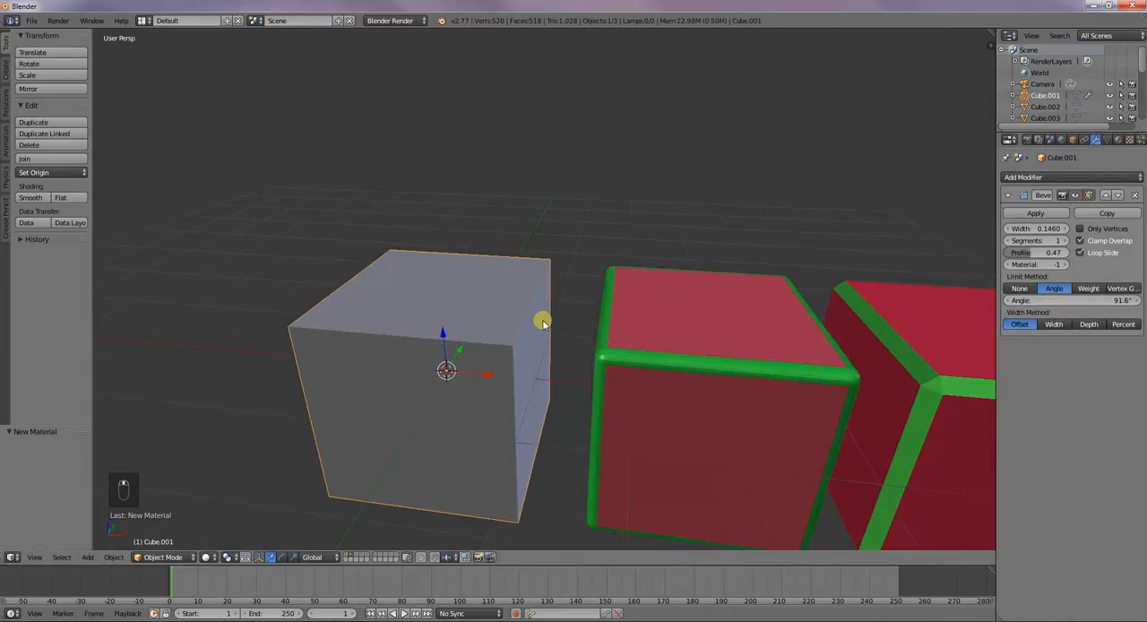
{"action": "left_click", "coordinate": [1012, 302]}
{"action": "left_click", "coordinate": [1012, 302]}
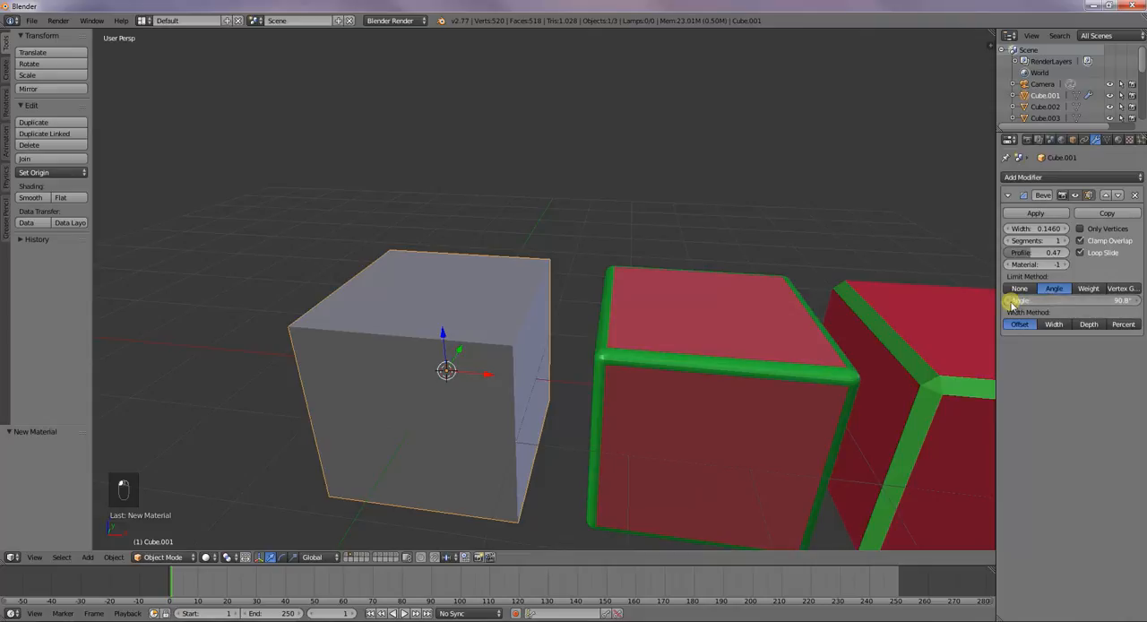
{"action": "left_click", "coordinate": [1012, 303]}
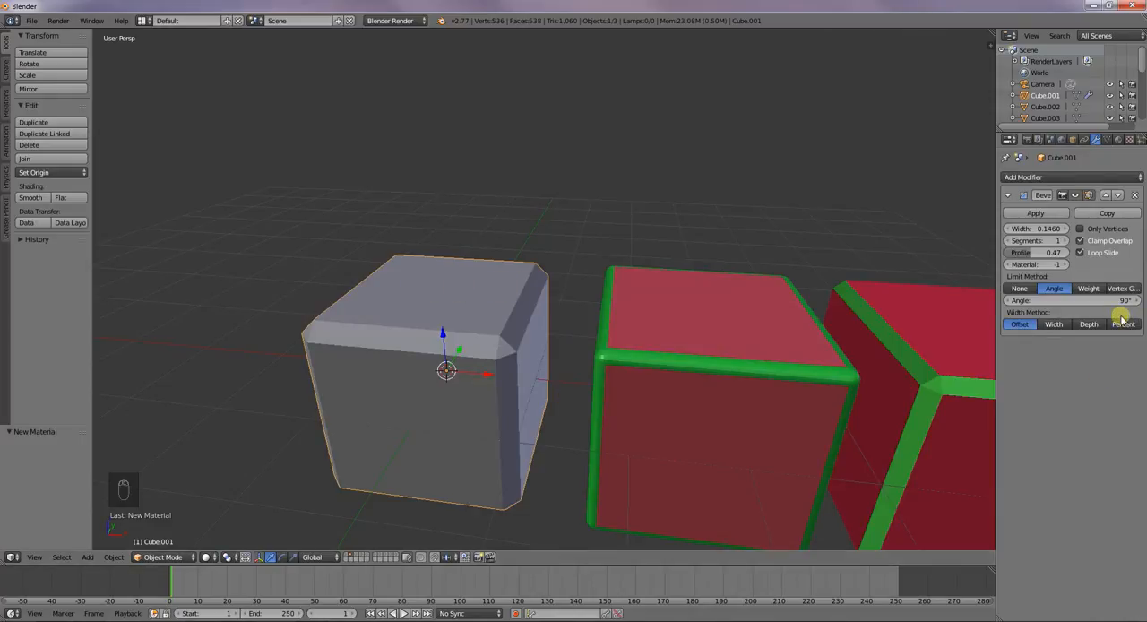
Compare the None and Angle limit methods on the grey cube's bevel and set the method to Weight
{"action": "left_click", "coordinate": [1030, 288]}
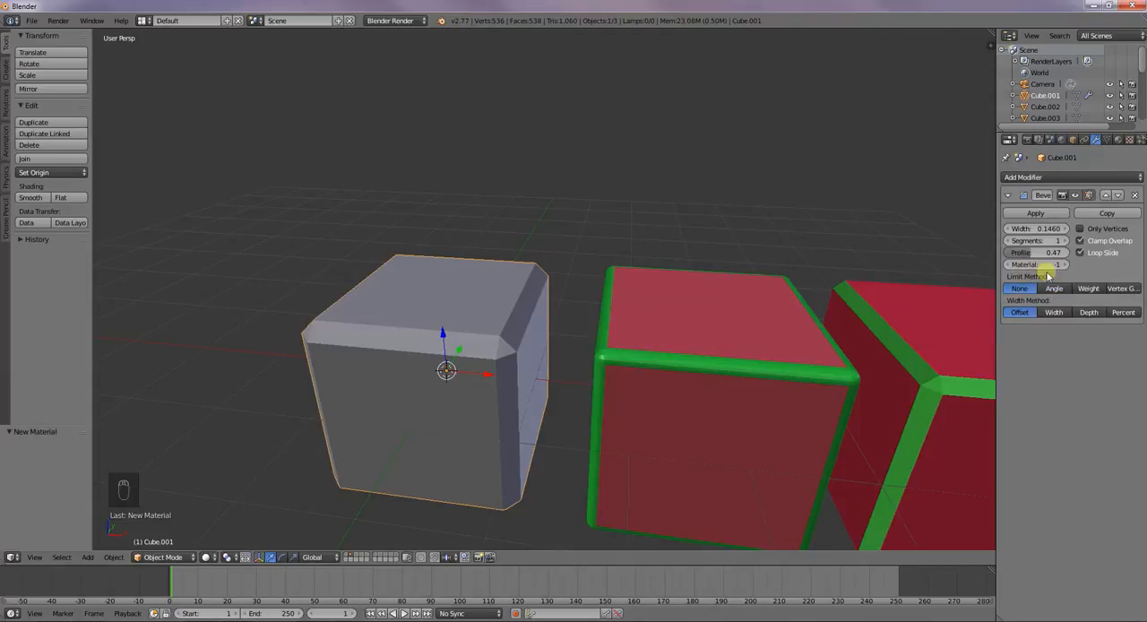
{"action": "left_click", "coordinate": [1084, 289]}
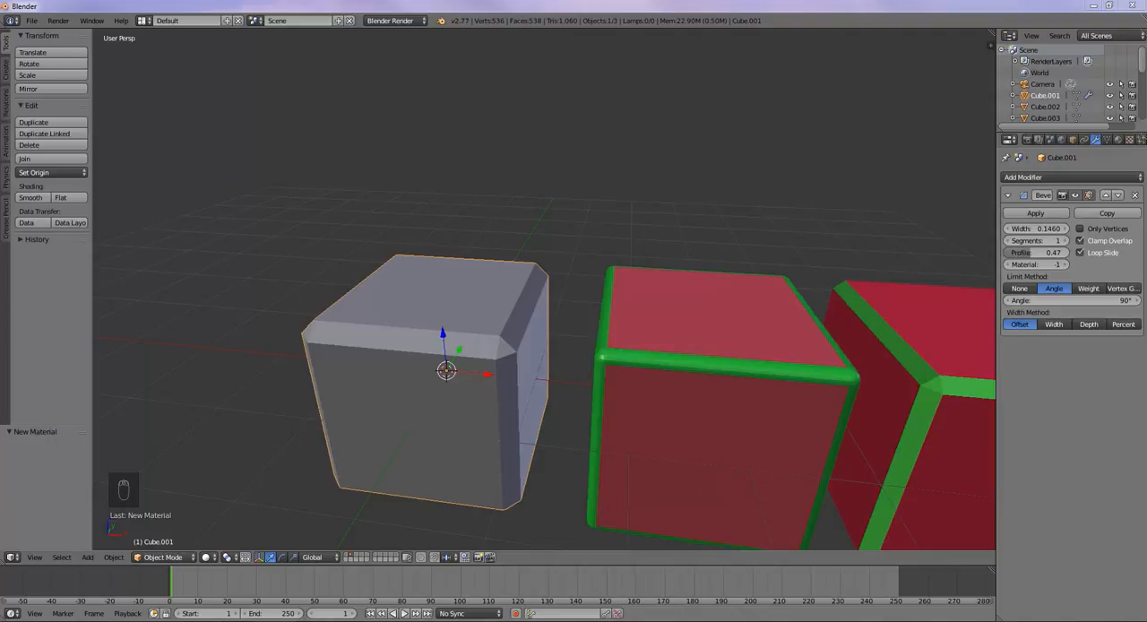
{"action": "left_click", "coordinate": [1104, 289]}
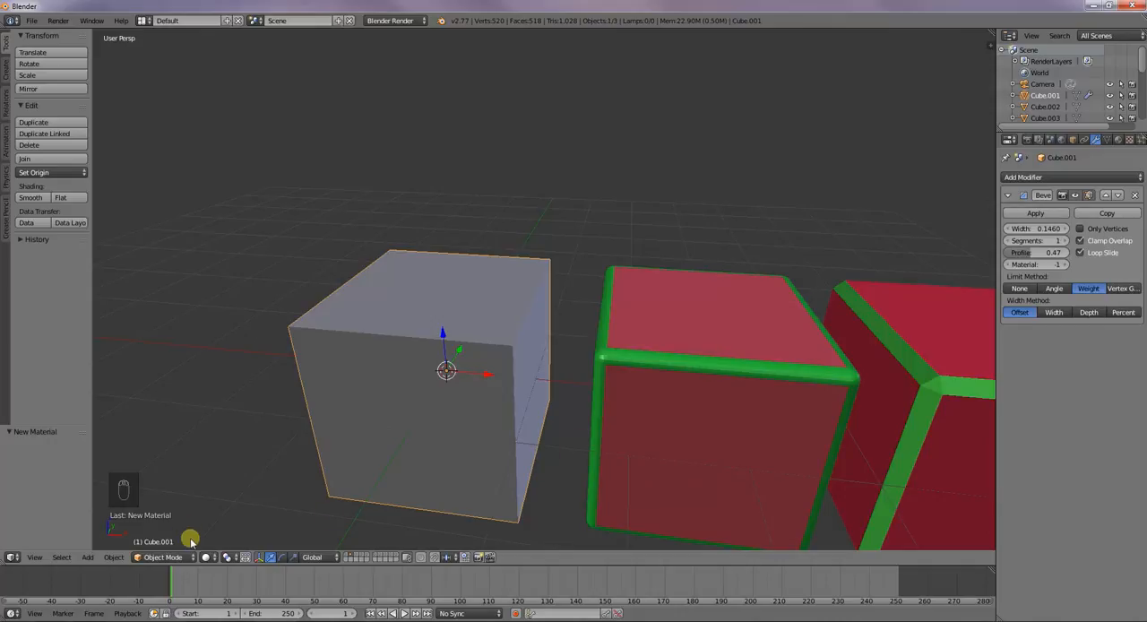
Weight paint the grey cube's upper edge nearest the red cubes at weight 1.000 and return to Object Mode
{"action": "key", "text": "Tab"}
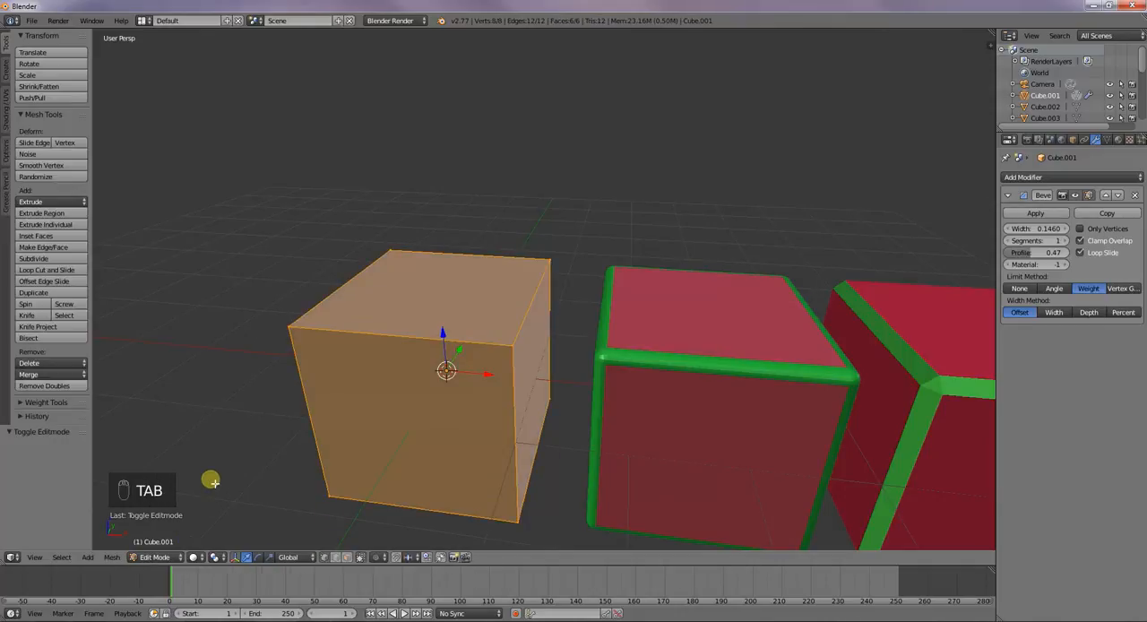
{"action": "left_click", "coordinate": [158, 557]}
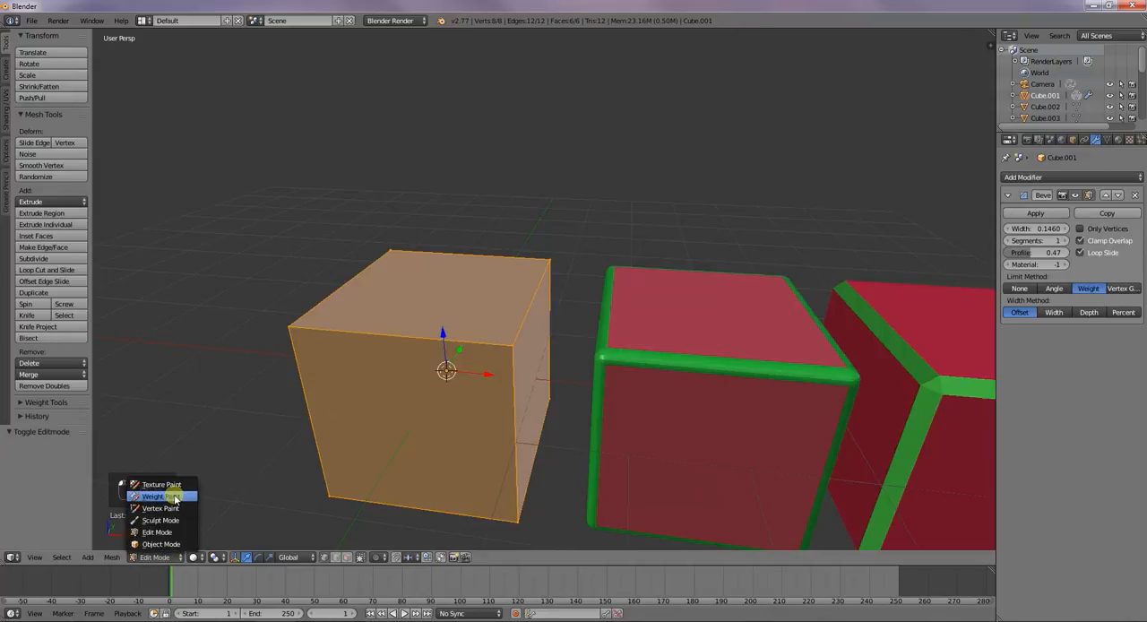
{"action": "left_click", "coordinate": [175, 499]}
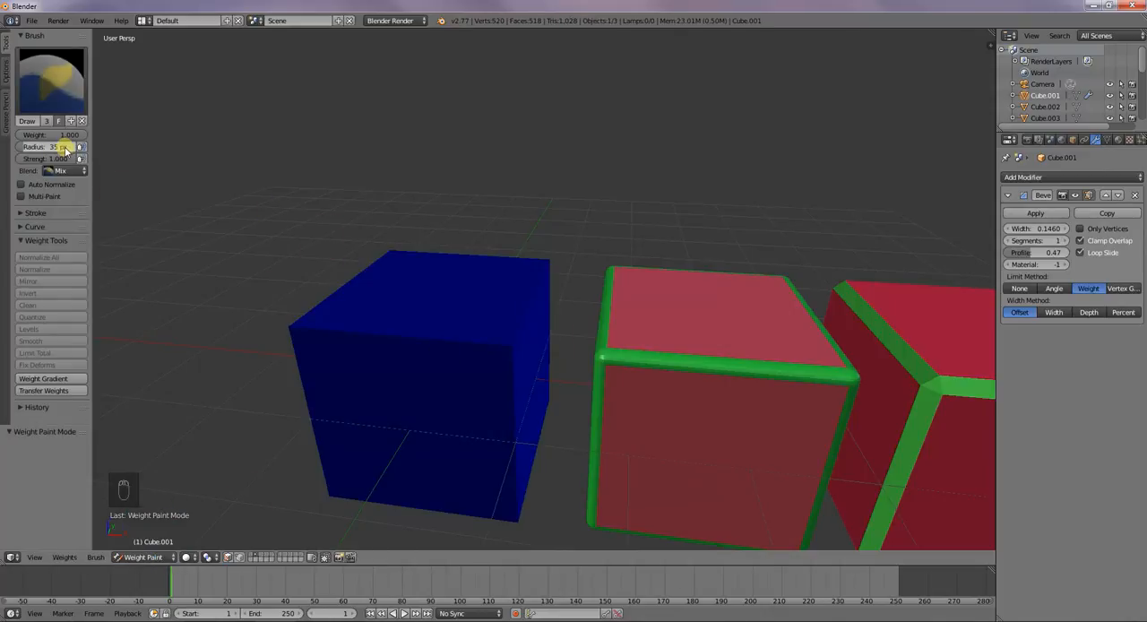
{"action": "left_click_drag", "start_coordinate": [505, 343], "coordinate": [545, 267]}
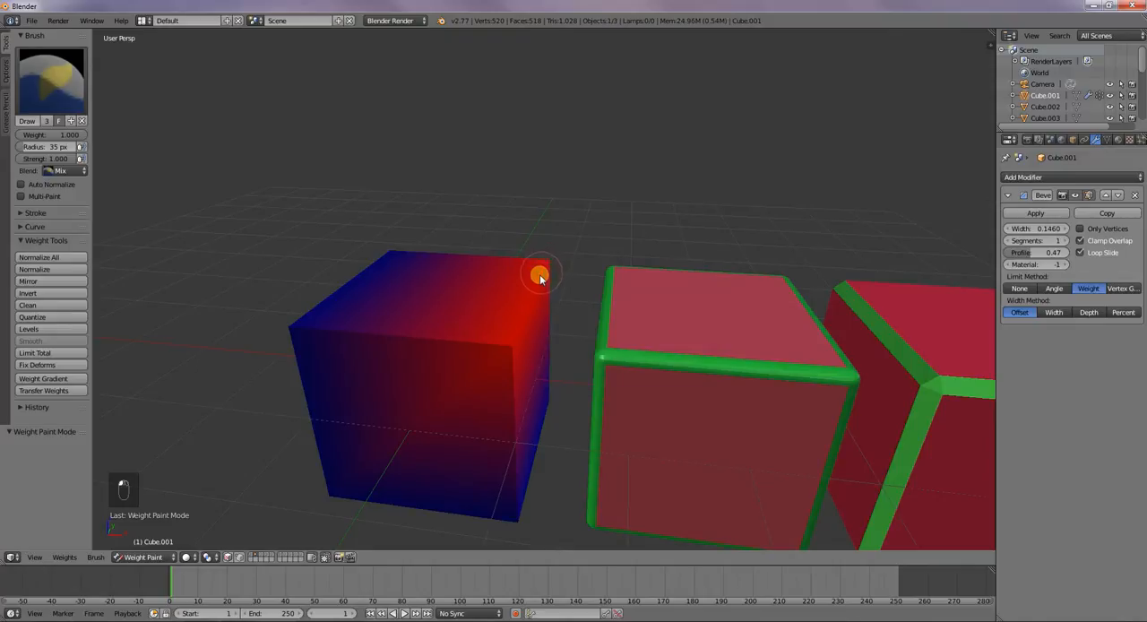
{"action": "left_click", "coordinate": [159, 557]}
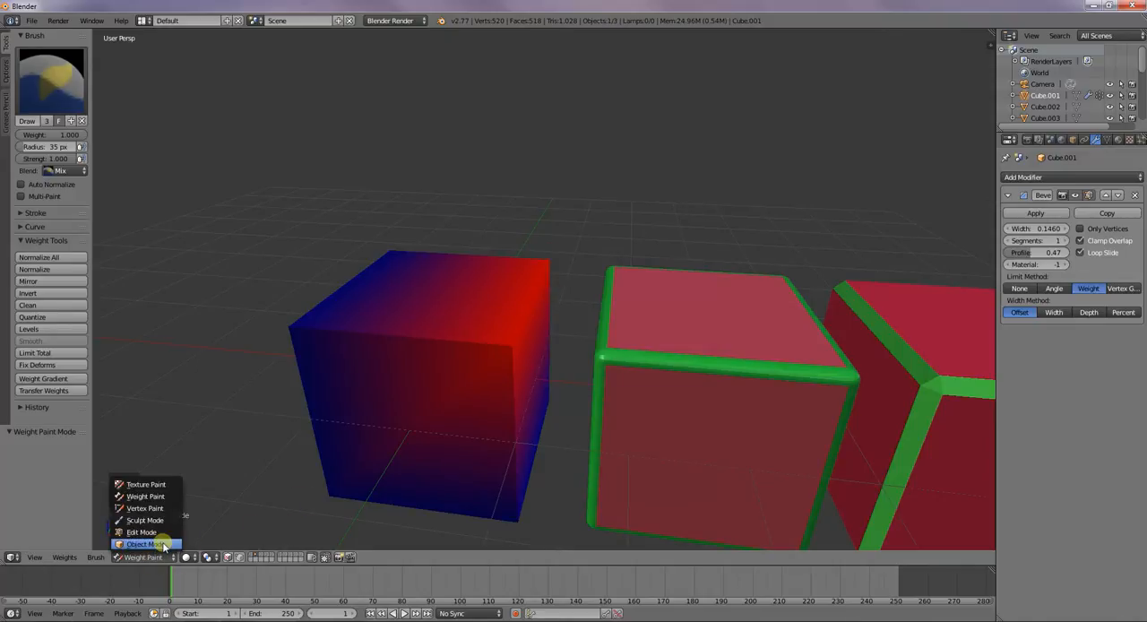
{"action": "left_click", "coordinate": [164, 545]}
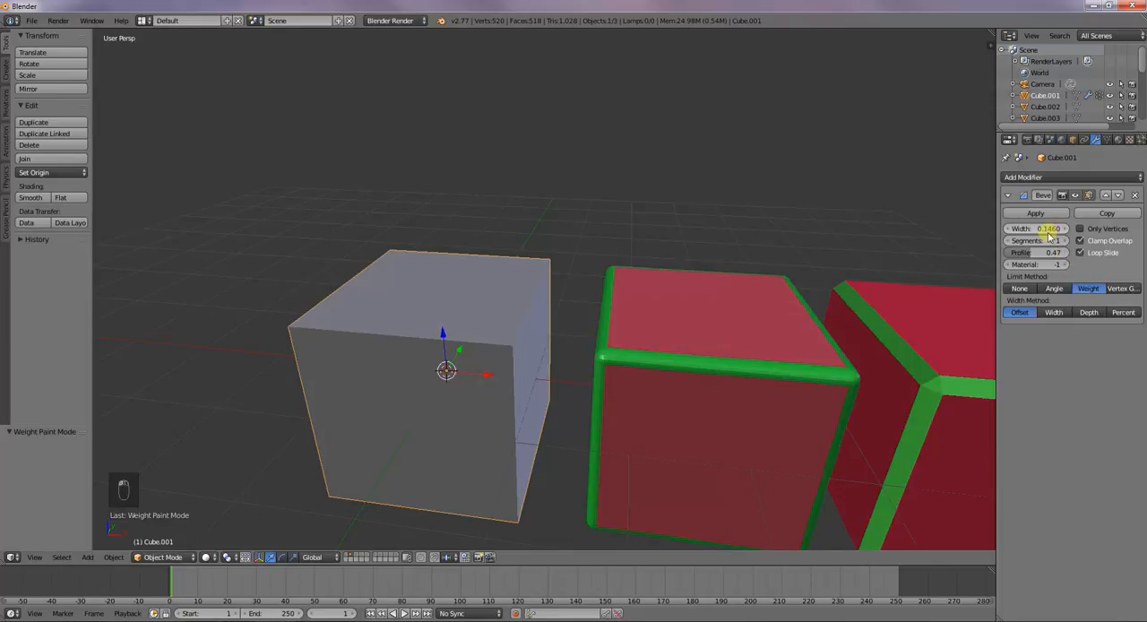
Set the bevel width to 0.417 and compare the Vertex Group, Weight, None and Angle limit methods, ending on Angle
{"action": "left_click_drag", "start_coordinate": [1040, 231], "coordinate": [56, 235]}
{"action": "left_click", "coordinate": [1111, 288]}
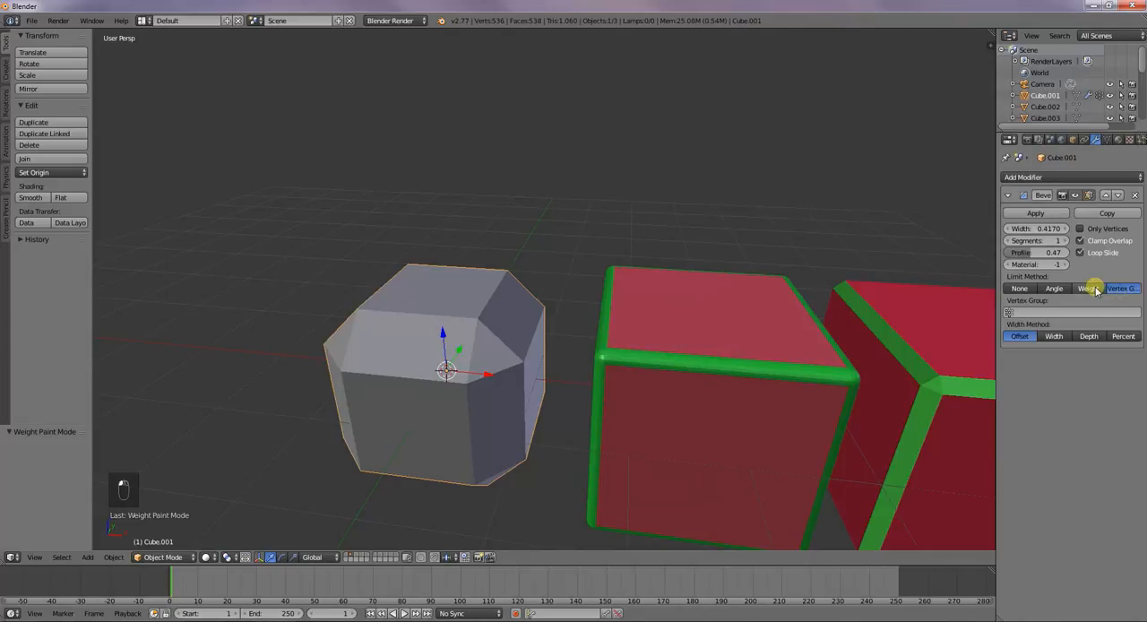
{"action": "left_click", "coordinate": [1088, 288]}
{"action": "left_click", "coordinate": [1064, 289]}
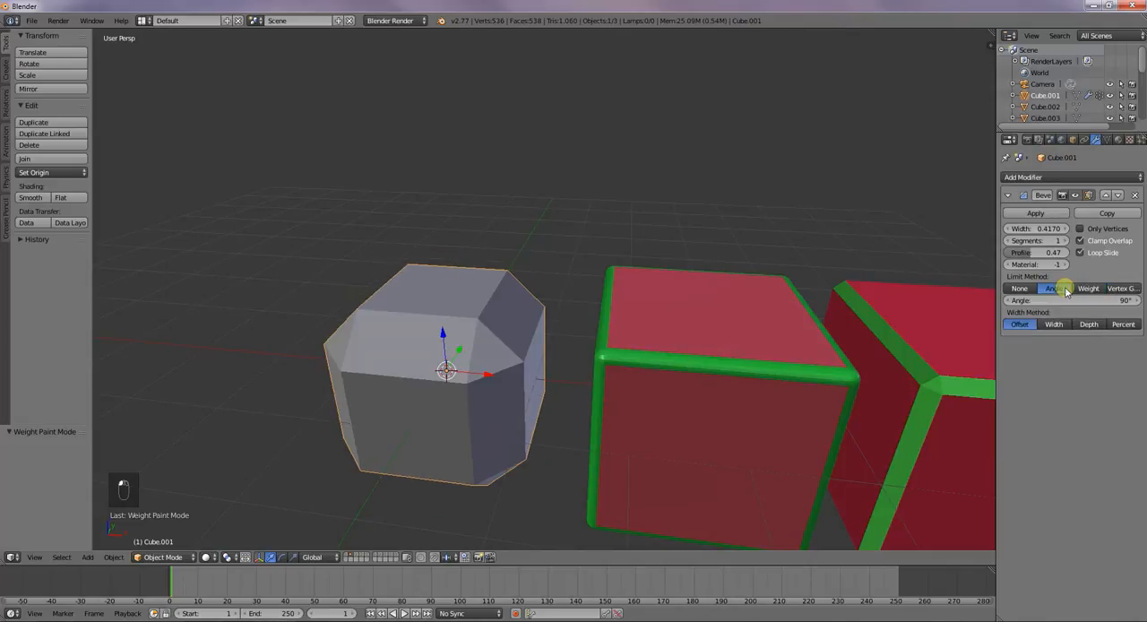
{"action": "left_click", "coordinate": [1016, 290]}
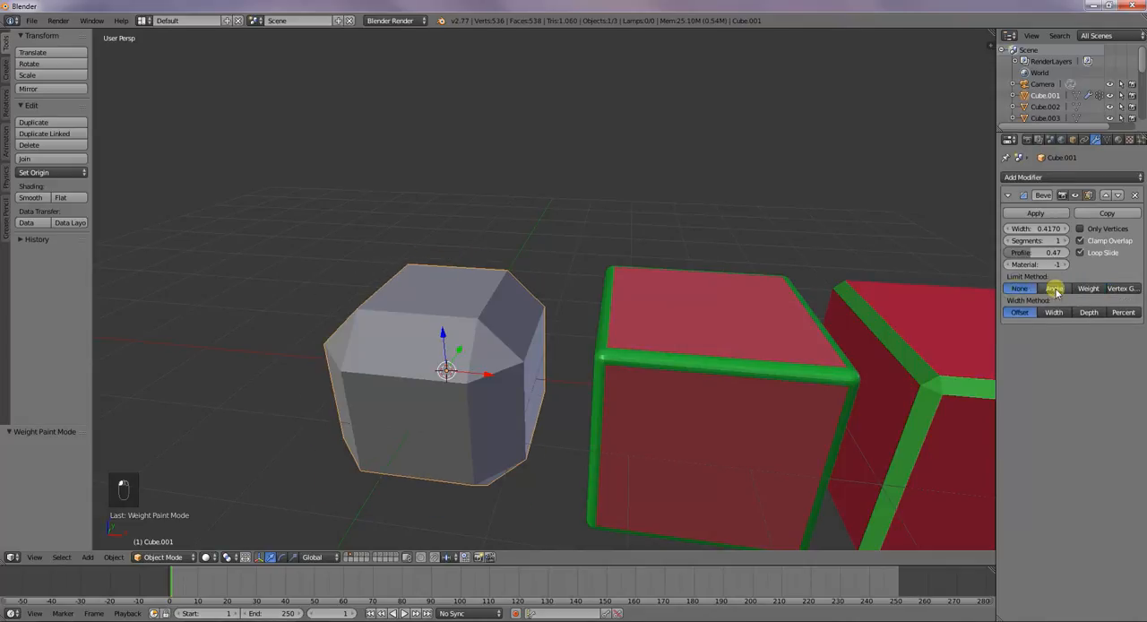
{"action": "left_click", "coordinate": [1056, 289]}
{"action": "left_click", "coordinate": [1086, 289]}
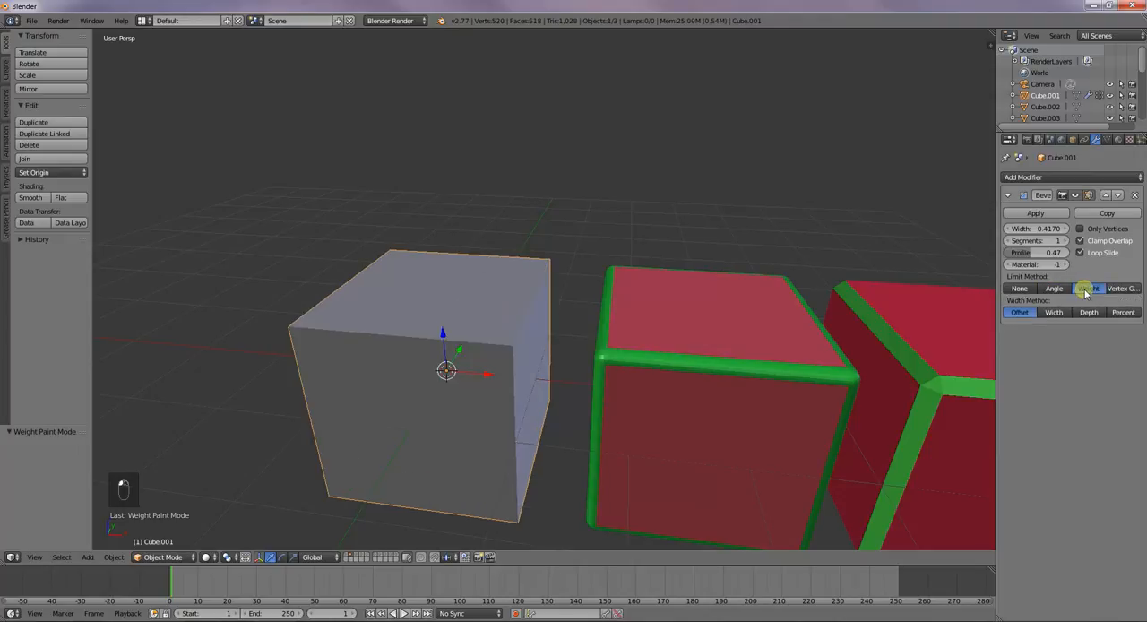
{"action": "left_click", "coordinate": [1061, 288]}
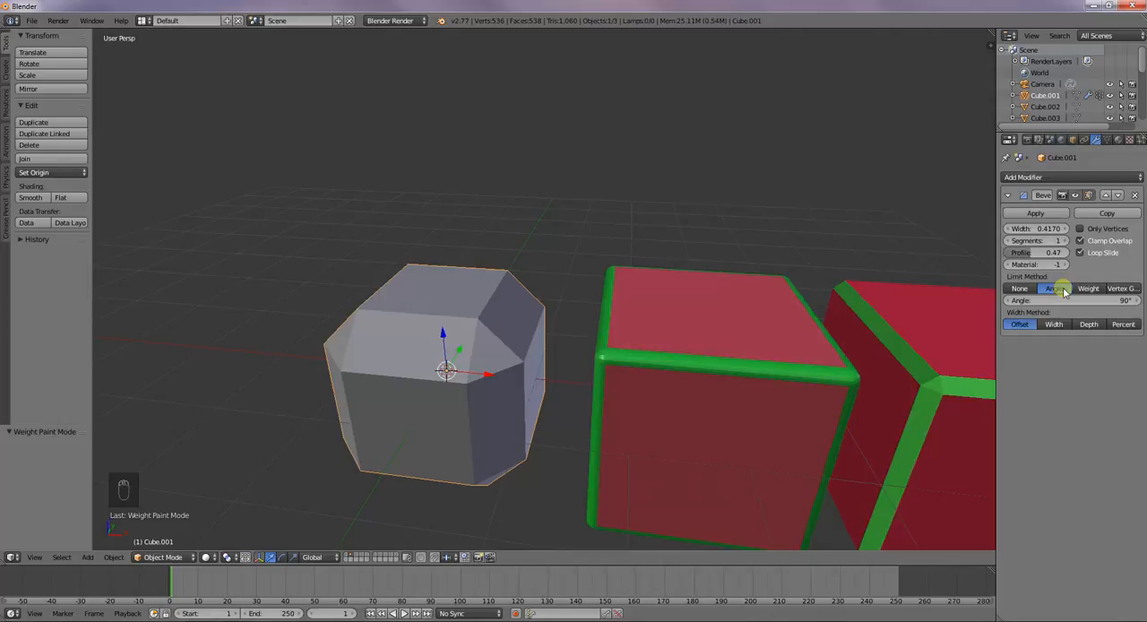
Reduce the grey cube's bevel width to 0.1
{"action": "left_click_drag", "start_coordinate": [1045, 229], "coordinate": [922, 211]}
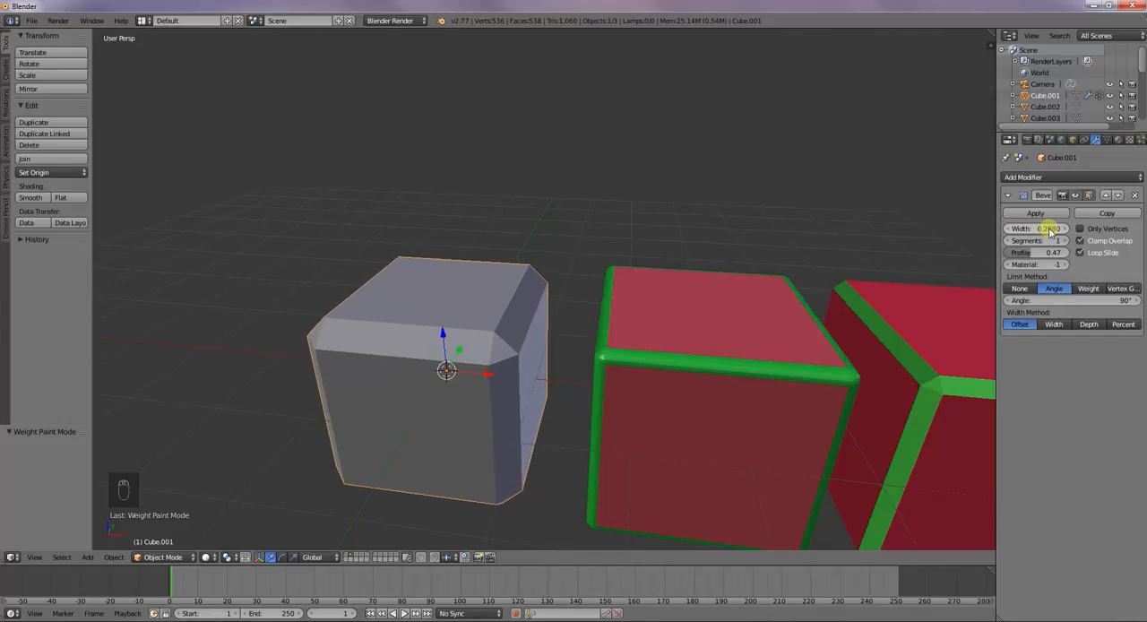
{"action": "key", "text": "KP_Decimal"}
{"action": "left_click", "coordinate": [1049, 229]}
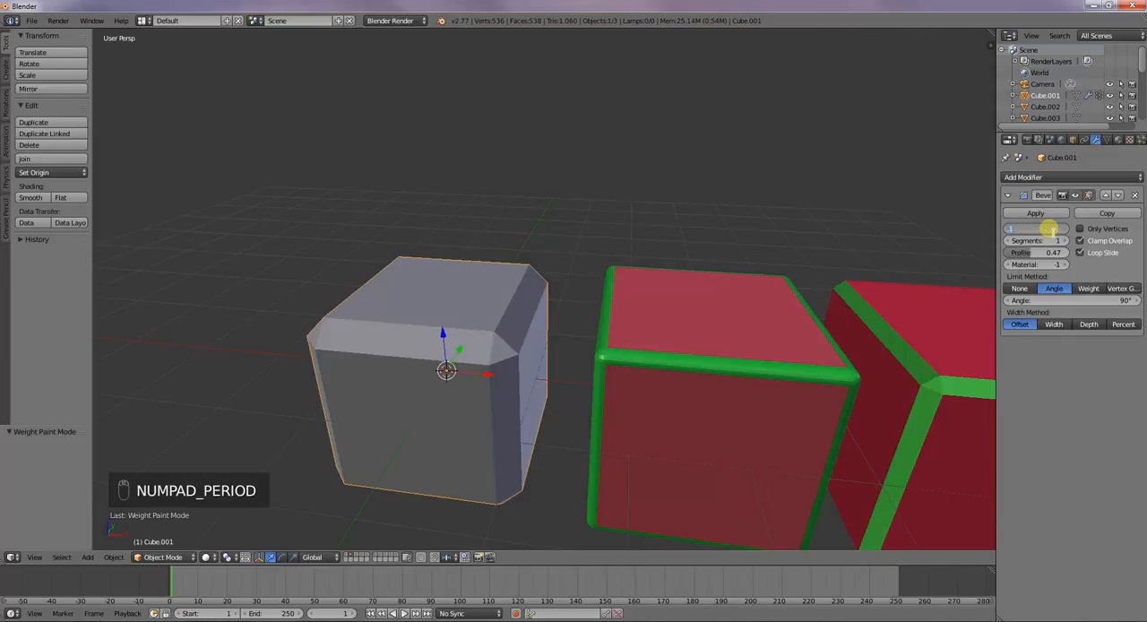
{"action": "key", "text": "Return"}
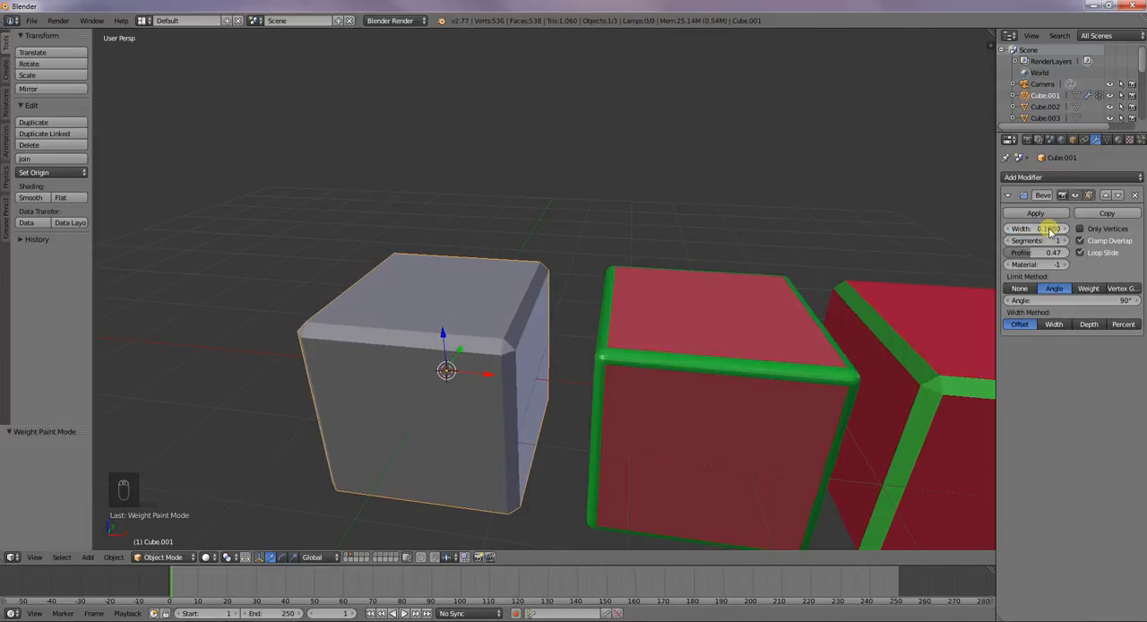
Set the bevel's limit method to Weight and try toggling Loop Slide, Clamp Overlap and Only Vertices
{"action": "left_click", "coordinate": [1088, 288]}
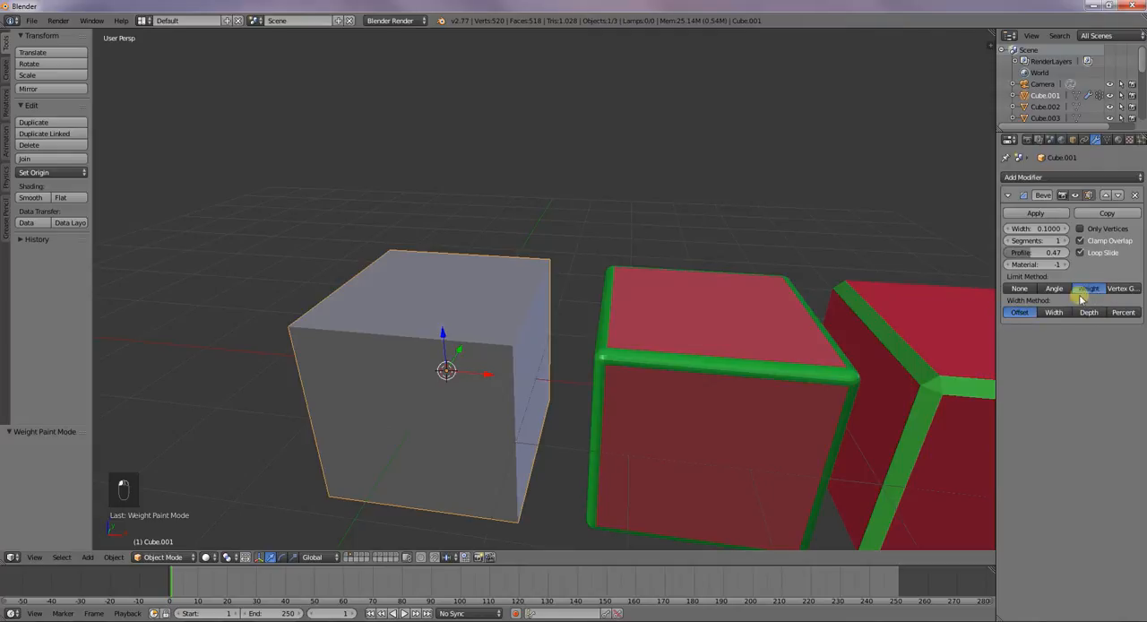
{"action": "left_click", "coordinate": [1079, 252]}
{"action": "left_click", "coordinate": [1079, 240]}
{"action": "left_click", "coordinate": [1081, 242]}
{"action": "left_click", "coordinate": [1080, 252]}
{"action": "left_click", "coordinate": [1082, 232]}
Weight paint the rest of the grey cube's top face at weight 1.000
{"action": "left_click", "coordinate": [159, 557]}
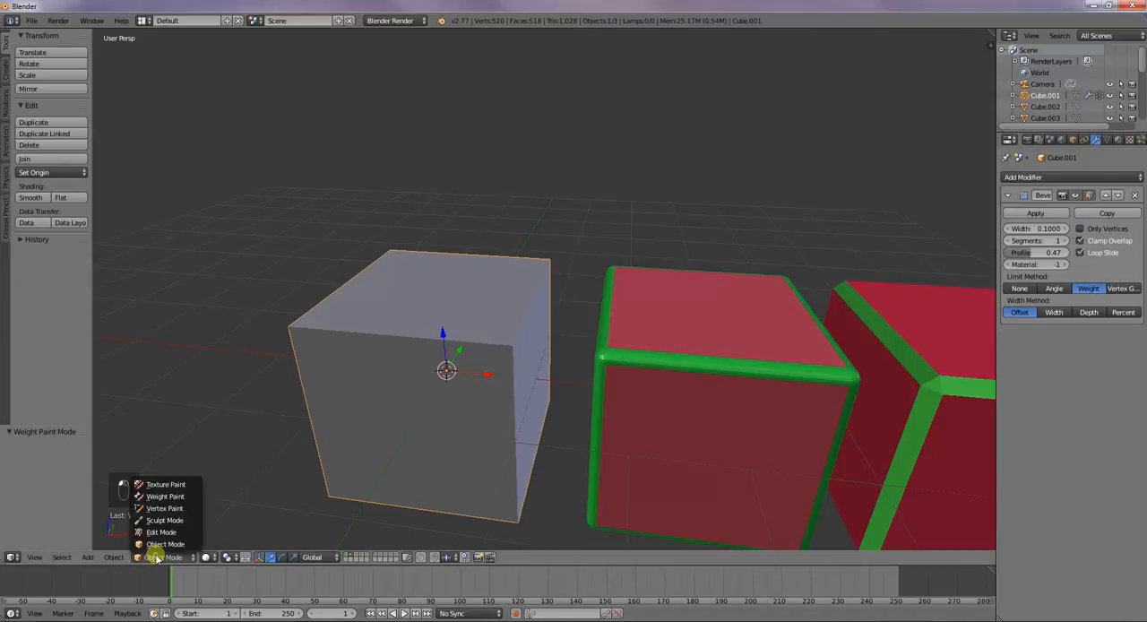
{"action": "left_click", "coordinate": [167, 495]}
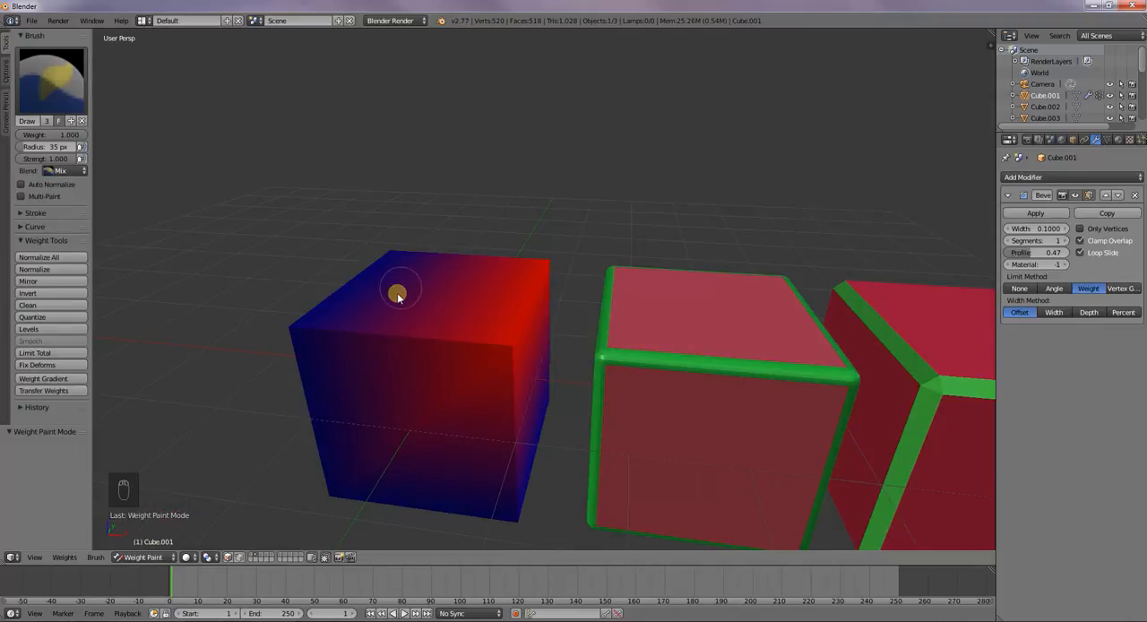
{"action": "left_click_drag", "start_coordinate": [398, 294], "coordinate": [281, 314]}
{"action": "left_click_drag", "start_coordinate": [361, 276], "coordinate": [430, 297]}
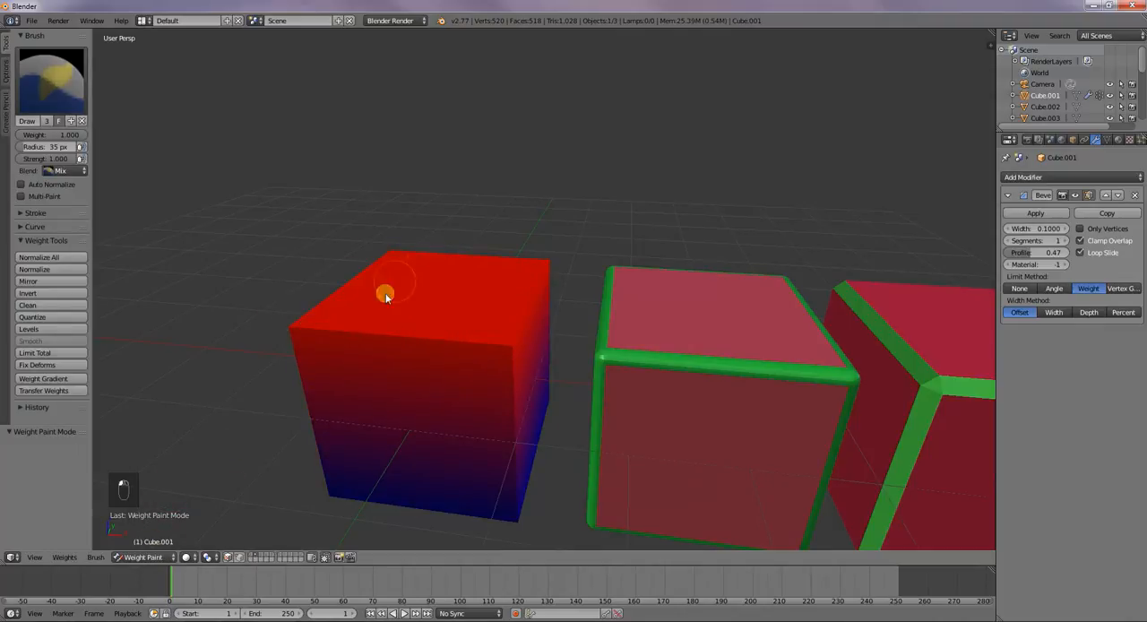
Return the grey cube to Object Mode and set its bevel limit method to Vertex Group using the vertex group Group
{"action": "left_click", "coordinate": [144, 557]}
{"action": "left_click", "coordinate": [151, 544]}
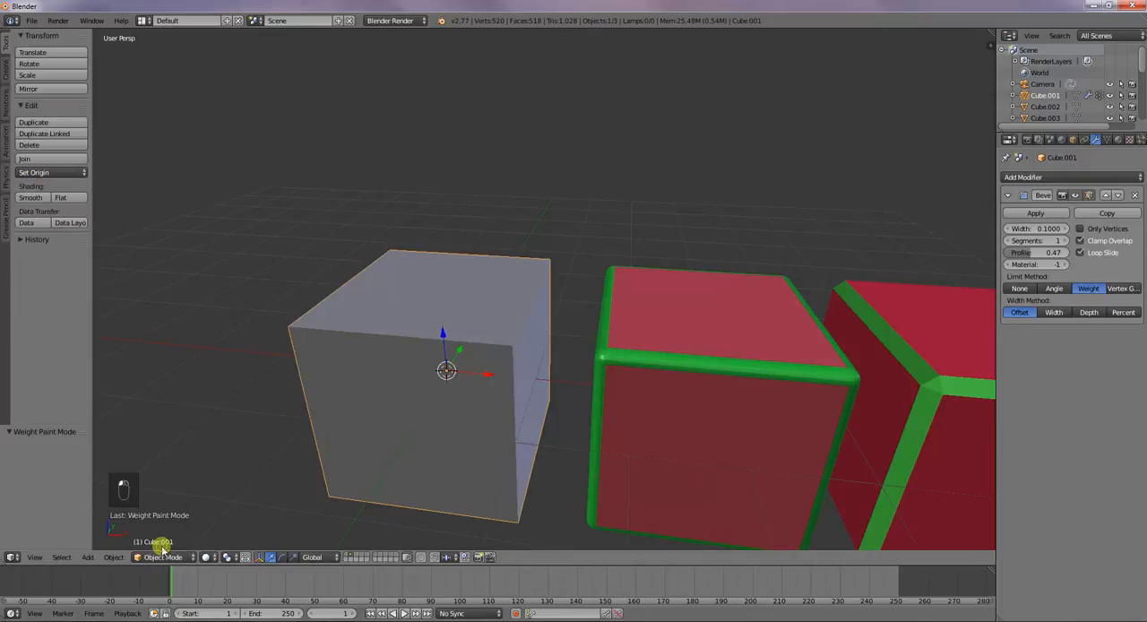
{"action": "mouse_move", "coordinate": [973, 313]}
{"action": "middle_mouse_down"}
{"action": "mouse_move", "coordinate": [909, 331]}
{"action": "mouse_move", "coordinate": [977, 316]}
{"action": "middle_mouse_up"}
{"action": "left_click", "coordinate": [1122, 288]}
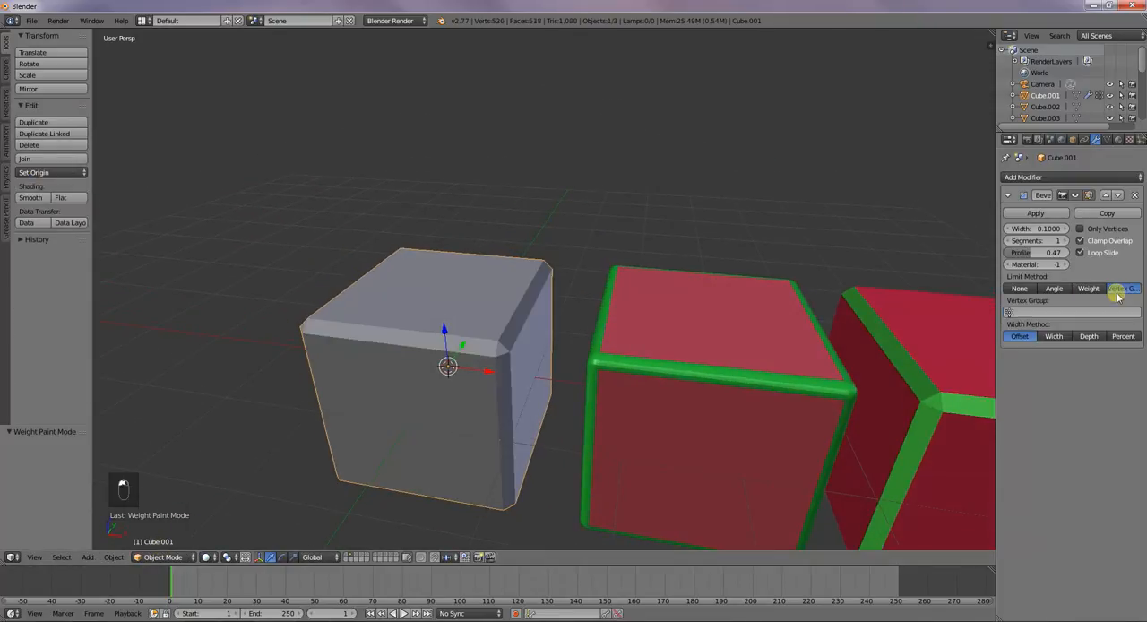
{"action": "left_click", "coordinate": [1011, 313]}
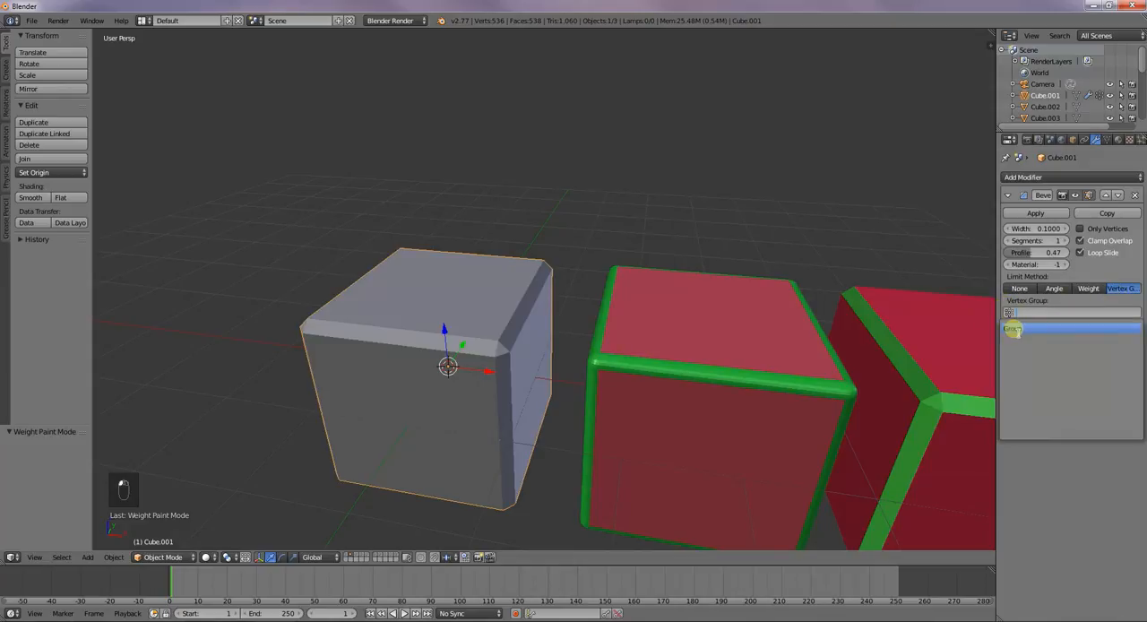
{"action": "left_click", "coordinate": [1013, 329]}
{"action": "middle_click_drag", "start_coordinate": [513, 316], "coordinate": [577, 300]}
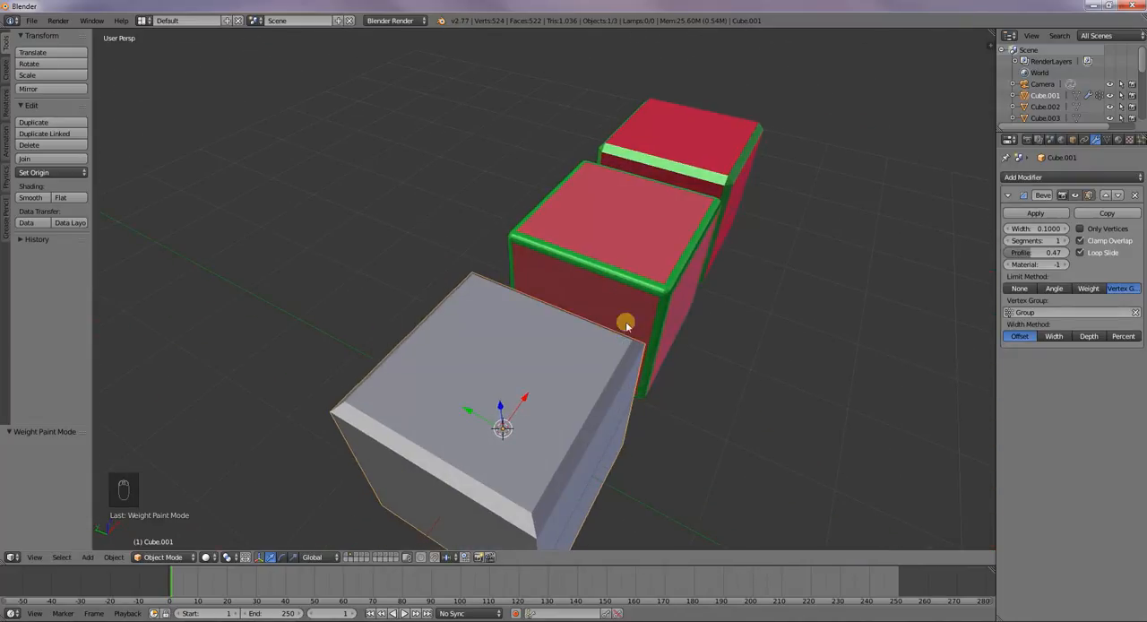
{"action": "middle_click_drag", "start_coordinate": [633, 439], "coordinate": [582, 387]}
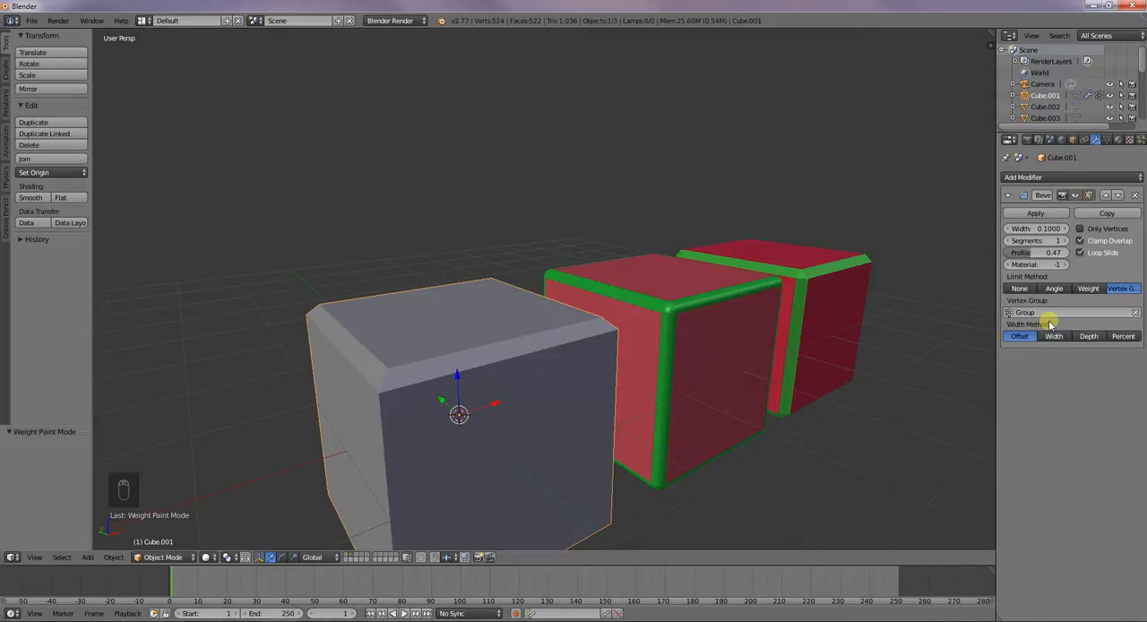
{"action": "mouse_move", "coordinate": [674, 364]}
{"action": "middle_mouse_down"}
{"action": "mouse_move", "coordinate": [582, 333]}
{"action": "mouse_move", "coordinate": [502, 421]}
{"action": "middle_mouse_up"}
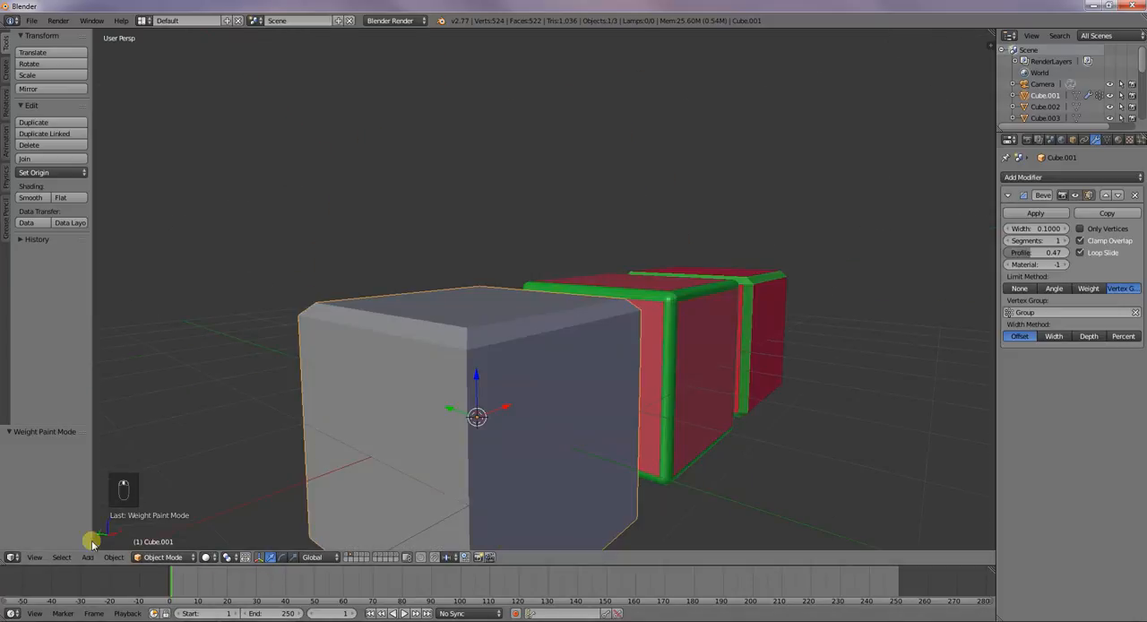
Switch the grey cube to Weight Paint mode and paint two of its bottom corners at weight 1.000
{"action": "left_click", "coordinate": [163, 557]}
{"action": "left_click", "coordinate": [192, 495]}
{"action": "mouse_move", "coordinate": [405, 480]}
{"action": "middle_mouse_down"}
{"action": "mouse_move", "coordinate": [413, 456]}
{"action": "mouse_move", "coordinate": [474, 391]}
{"action": "mouse_move", "coordinate": [445, 362]}
{"action": "middle_mouse_up"}
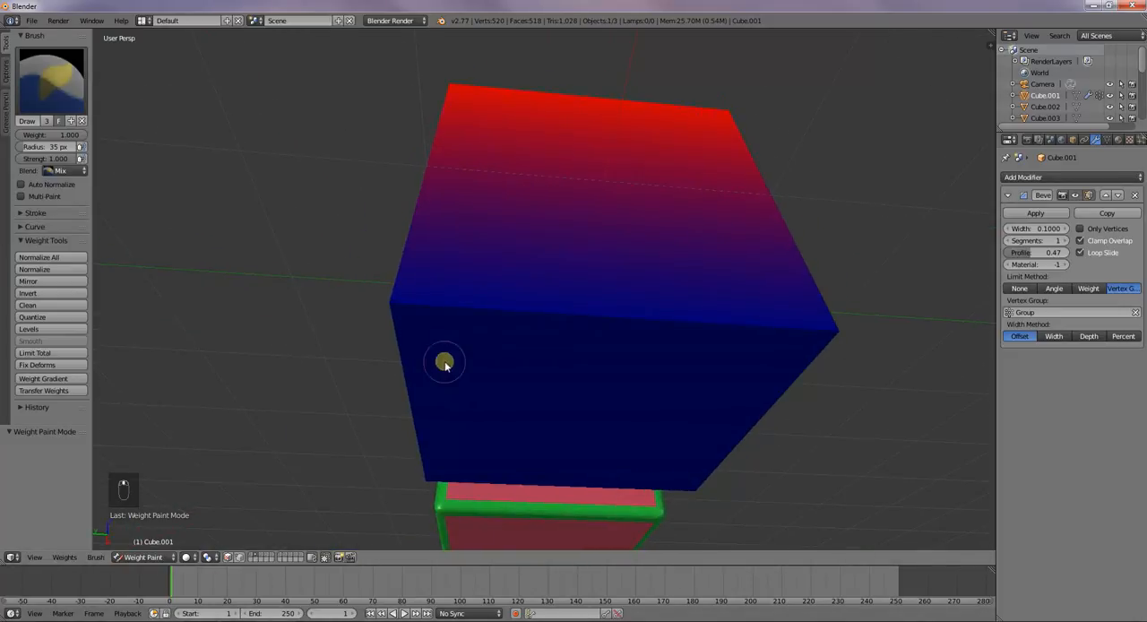
{"action": "left_click", "coordinate": [399, 302]}
{"action": "left_click", "coordinate": [835, 334]}
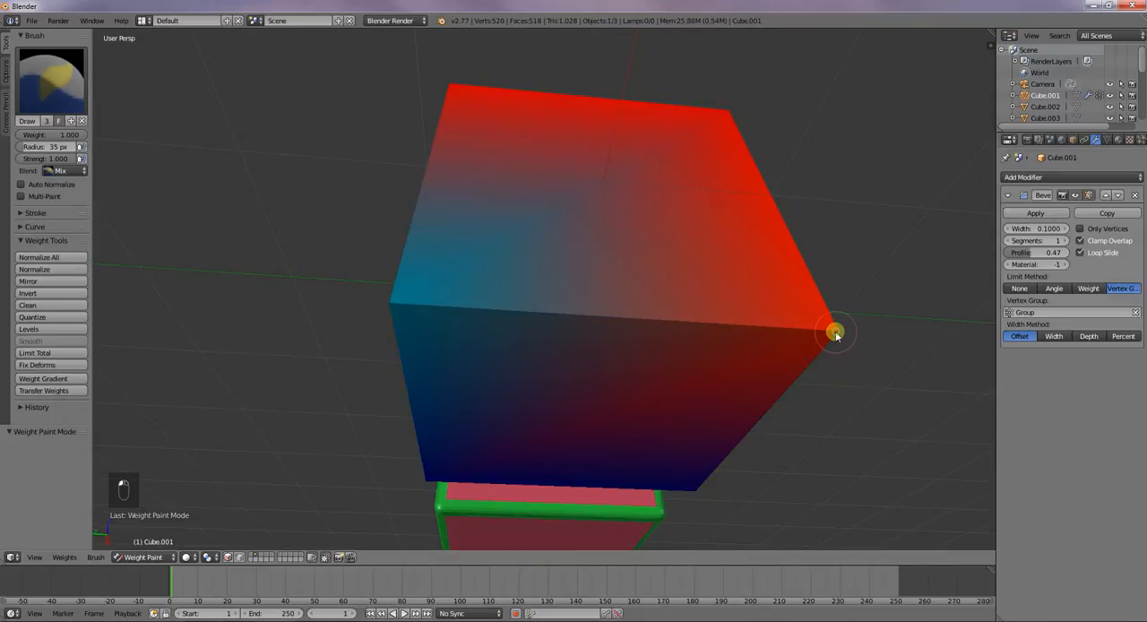
Lower the brush strength to 0.187 and paint over the cube's bottom corners again
{"action": "left_click_drag", "start_coordinate": [70, 158], "coordinate": [4, 155]}
{"action": "left_click", "coordinate": [386, 302]}
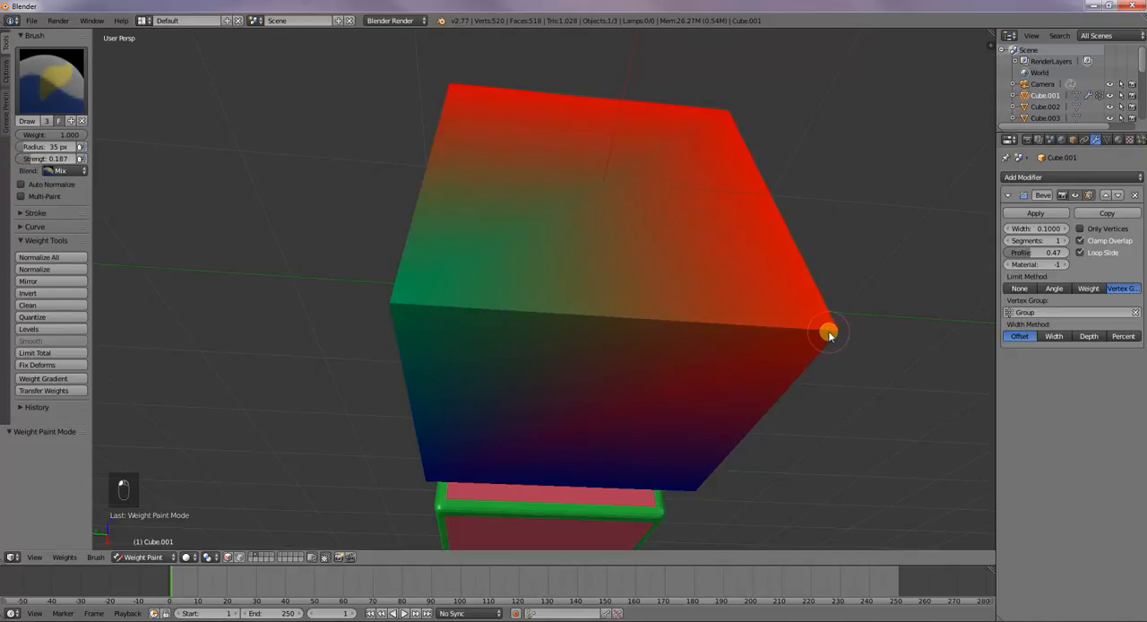
{"action": "middle_click_drag", "start_coordinate": [822, 325], "coordinate": [611, 323]}
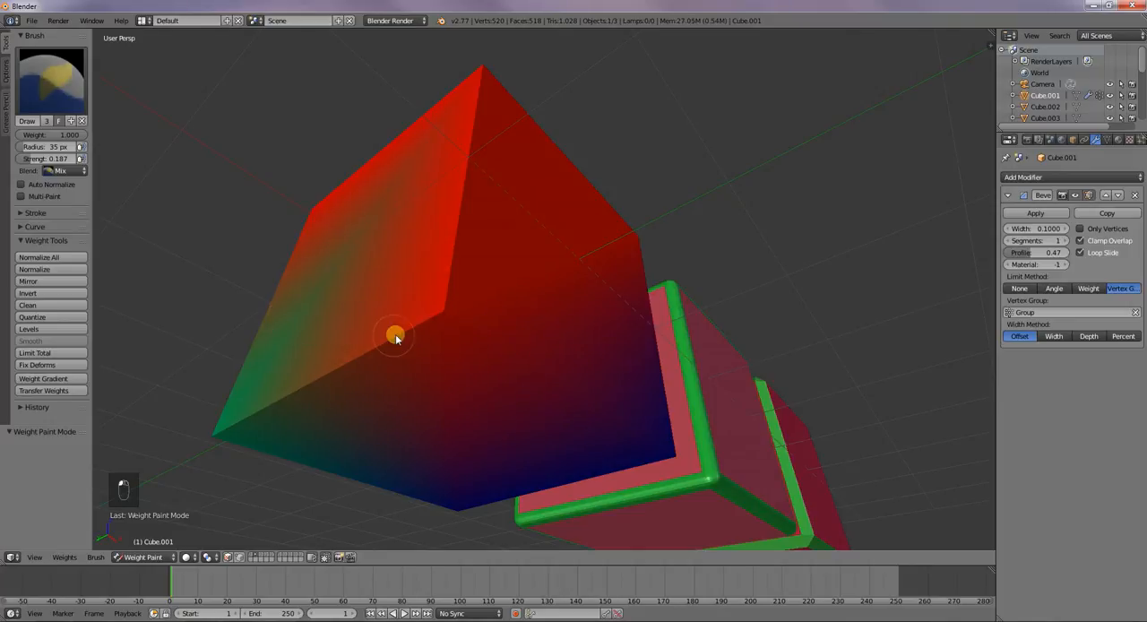
Set the brush weight to 0.111 and paint along the cube's bottom corners
{"action": "left_click_drag", "start_coordinate": [68, 137], "coordinate": [1134, 132]}
{"action": "mouse_move", "coordinate": [450, 317]}
{"action": "left_mouse_down"}
{"action": "mouse_move", "coordinate": [356, 349]}
{"action": "mouse_move", "coordinate": [215, 433]}
{"action": "left_mouse_up"}
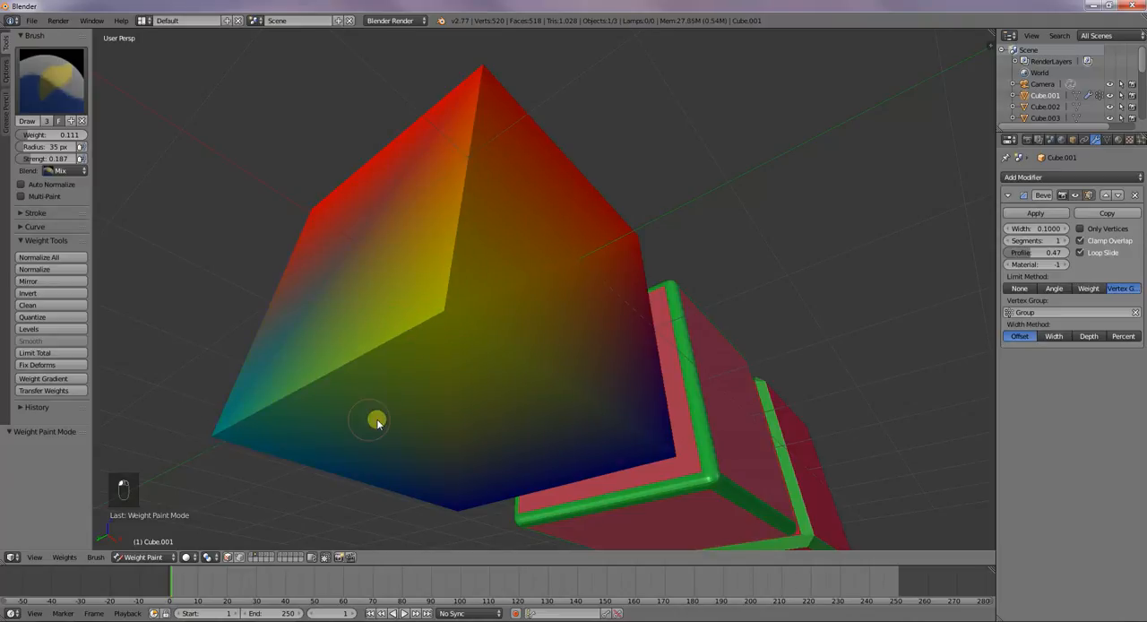
{"action": "middle_click_drag", "start_coordinate": [738, 466], "coordinate": [451, 442]}
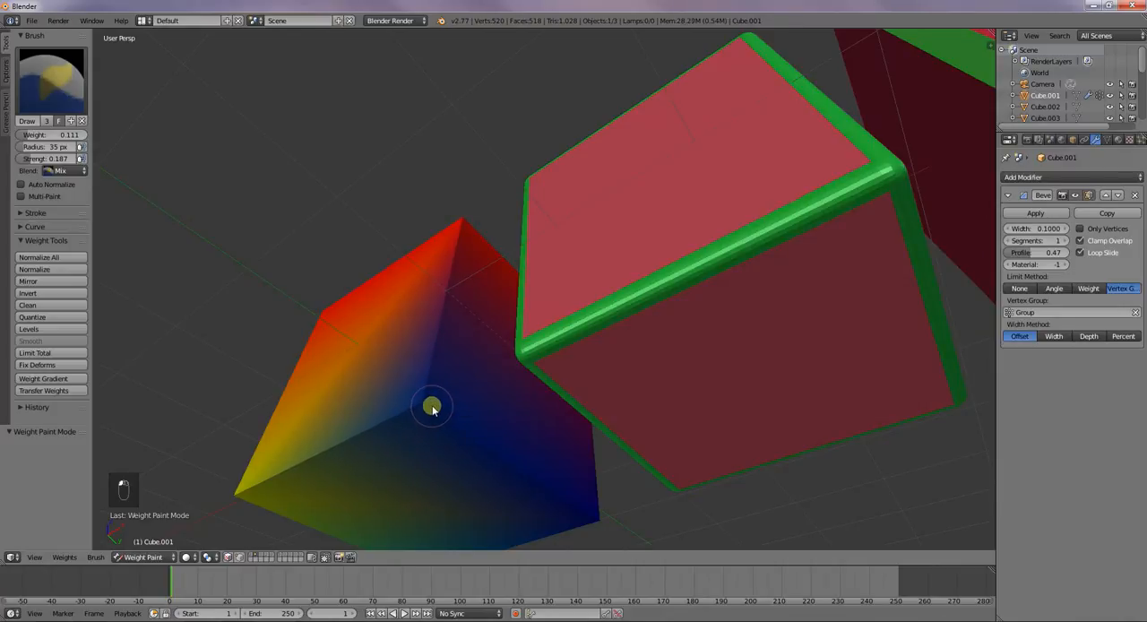
Set the brush weight to 0.2 and continue painting the cube's bottom corners
{"action": "left_click", "coordinate": [58, 136]}
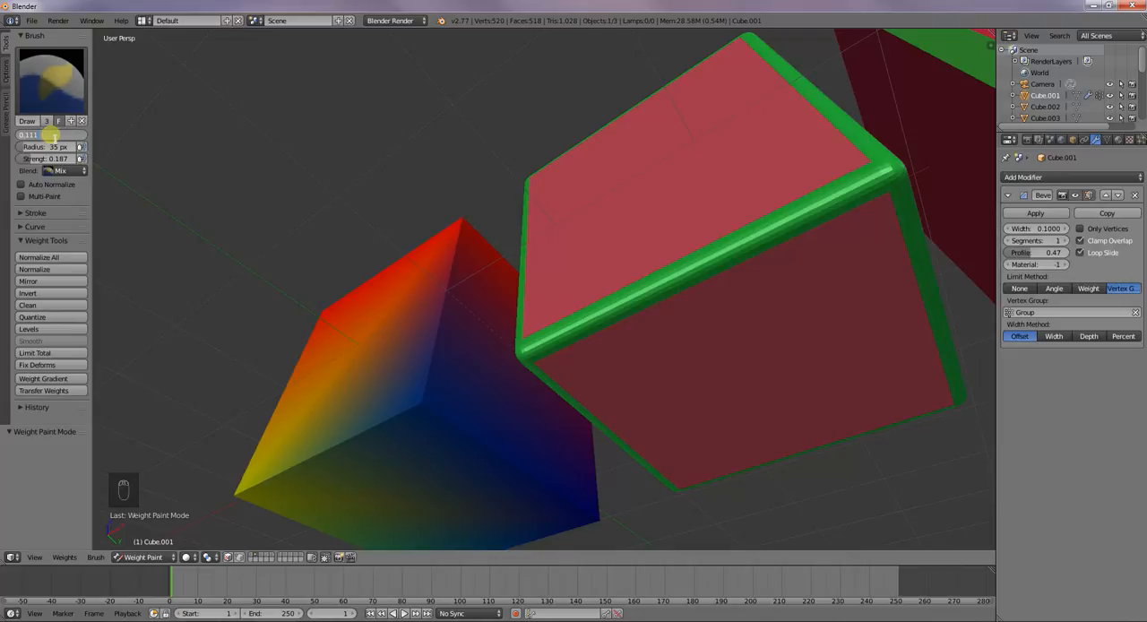
{"action": "type", "text": "0.2"}
{"action": "key", "text": "Return"}
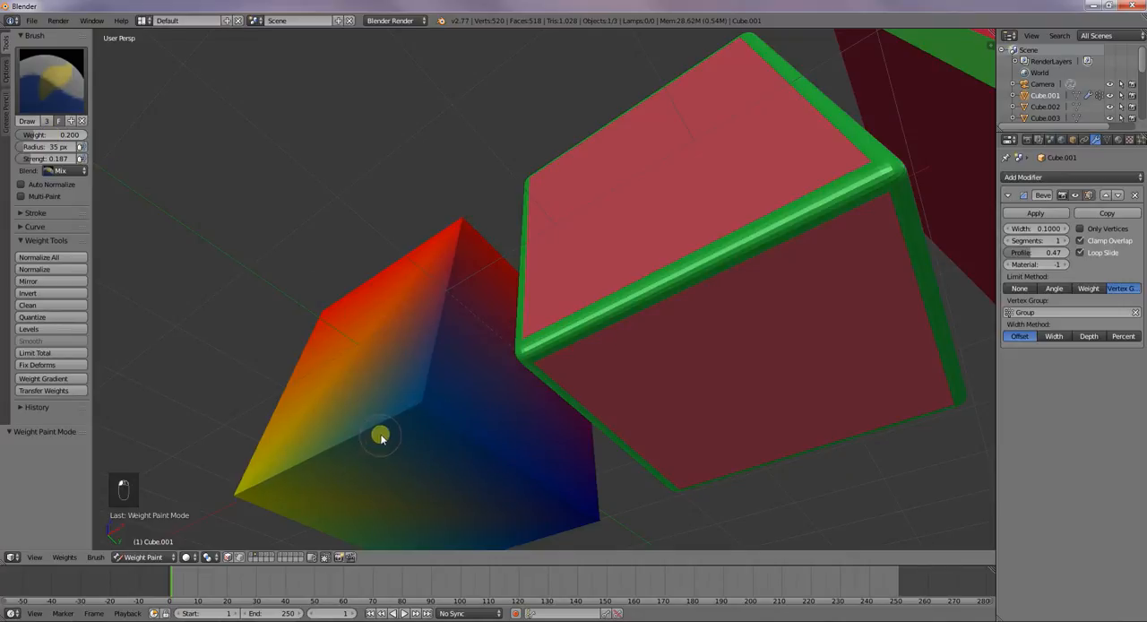
{"action": "middle_click_drag", "start_coordinate": [597, 500], "coordinate": [546, 512]}
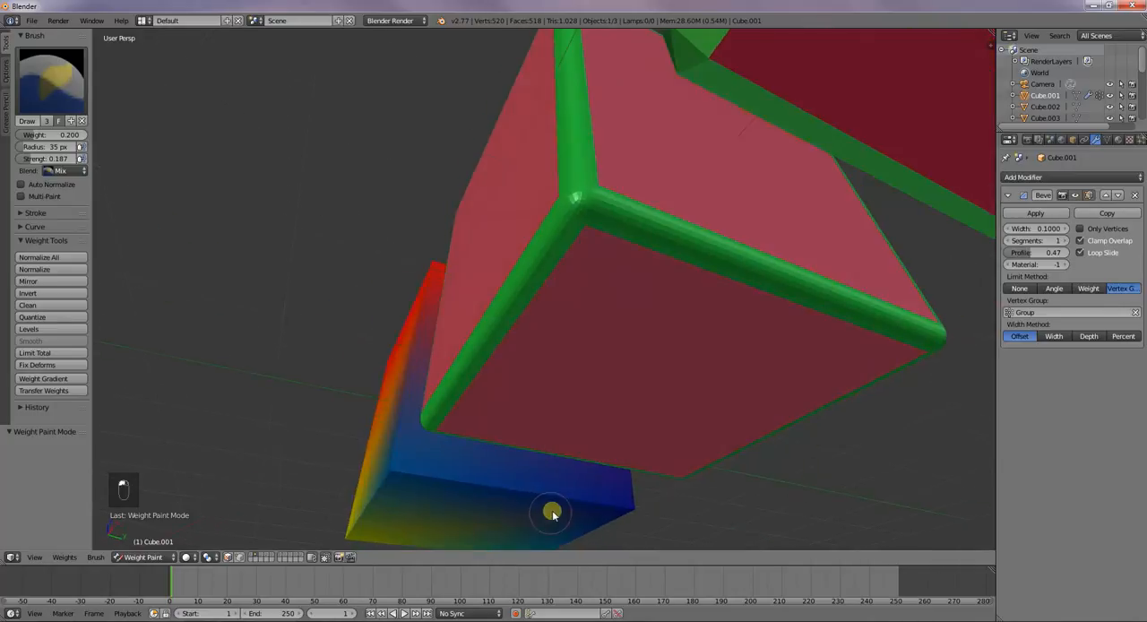
{"action": "middle_click_drag", "start_coordinate": [630, 504], "coordinate": [529, 537]}
{"action": "mouse_move", "coordinate": [129, 203]}
{"action": "middle_mouse_down"}
{"action": "mouse_move", "coordinate": [177, 248]}
{"action": "mouse_move", "coordinate": [126, 213]}
{"action": "middle_mouse_up"}
Set the brush strength to 1.000, radius to 104 px and weight to 0.698, and paint all the cube's bottom corners
{"action": "left_click_drag", "start_coordinate": [37, 158], "coordinate": [132, 179]}
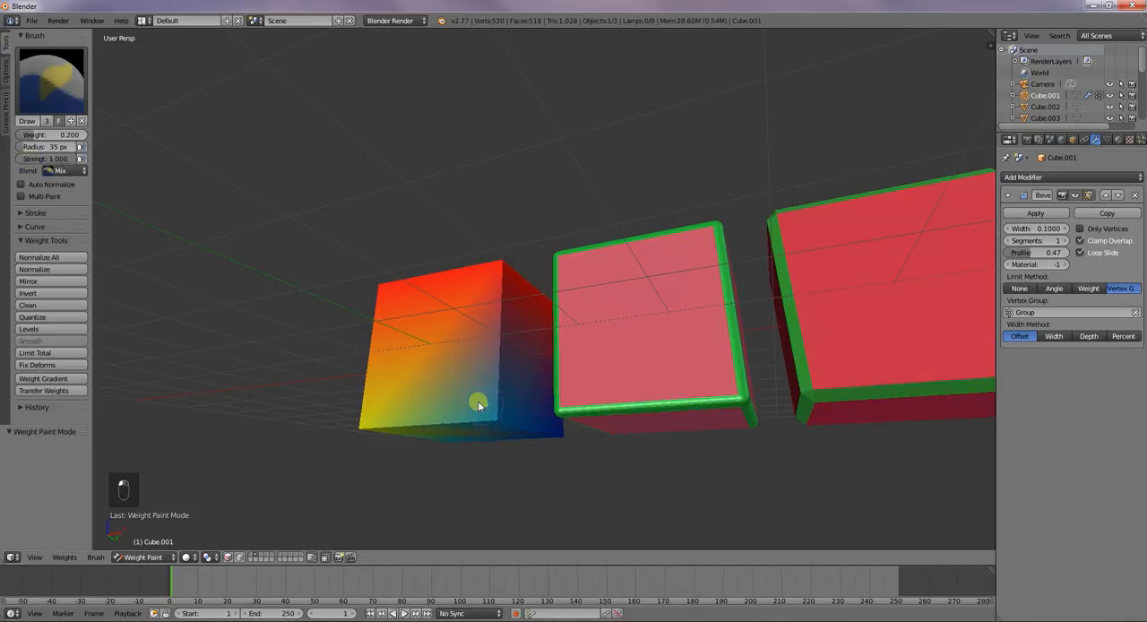
{"action": "left_click_drag", "start_coordinate": [24, 146], "coordinate": [36, 147]}
{"action": "left_click_drag", "start_coordinate": [34, 146], "coordinate": [72, 134]}
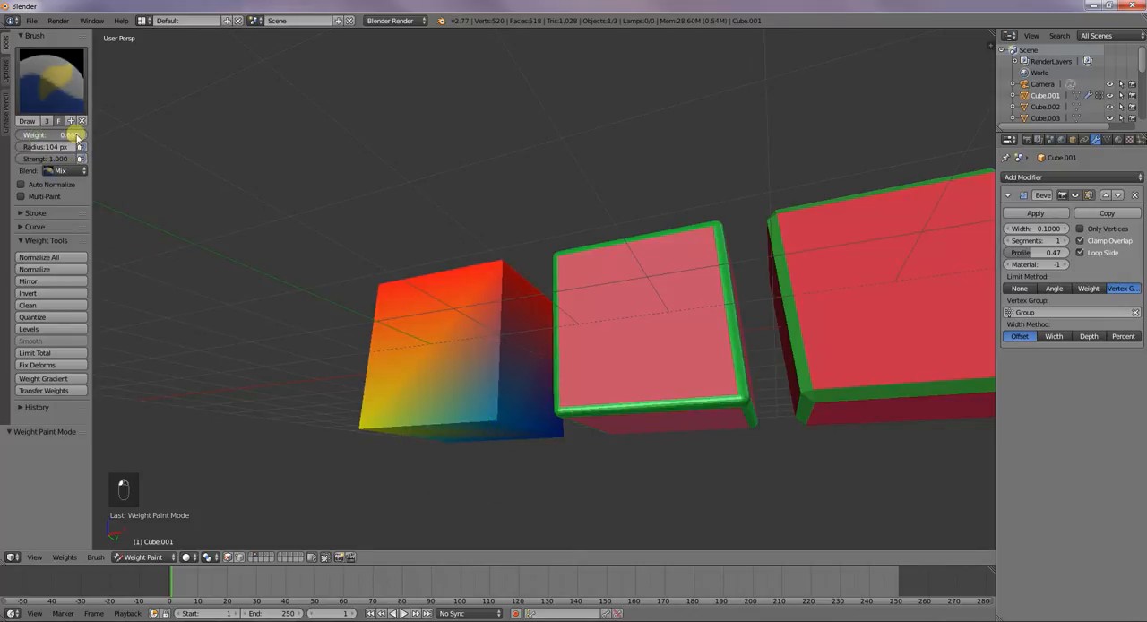
{"action": "mouse_move", "coordinate": [506, 475]}
{"action": "left_mouse_down"}
{"action": "mouse_move", "coordinate": [484, 422]}
{"action": "mouse_move", "coordinate": [512, 443]}
{"action": "left_mouse_up"}
{"action": "mouse_move", "coordinate": [512, 443]}
{"action": "middle_mouse_down"}
{"action": "mouse_move", "coordinate": [436, 419]}
{"action": "mouse_move", "coordinate": [347, 442]}
{"action": "middle_mouse_up"}
{"action": "left_click_drag", "start_coordinate": [608, 432], "coordinate": [667, 439]}
{"action": "middle_click_drag", "start_coordinate": [667, 440], "coordinate": [570, 445]}
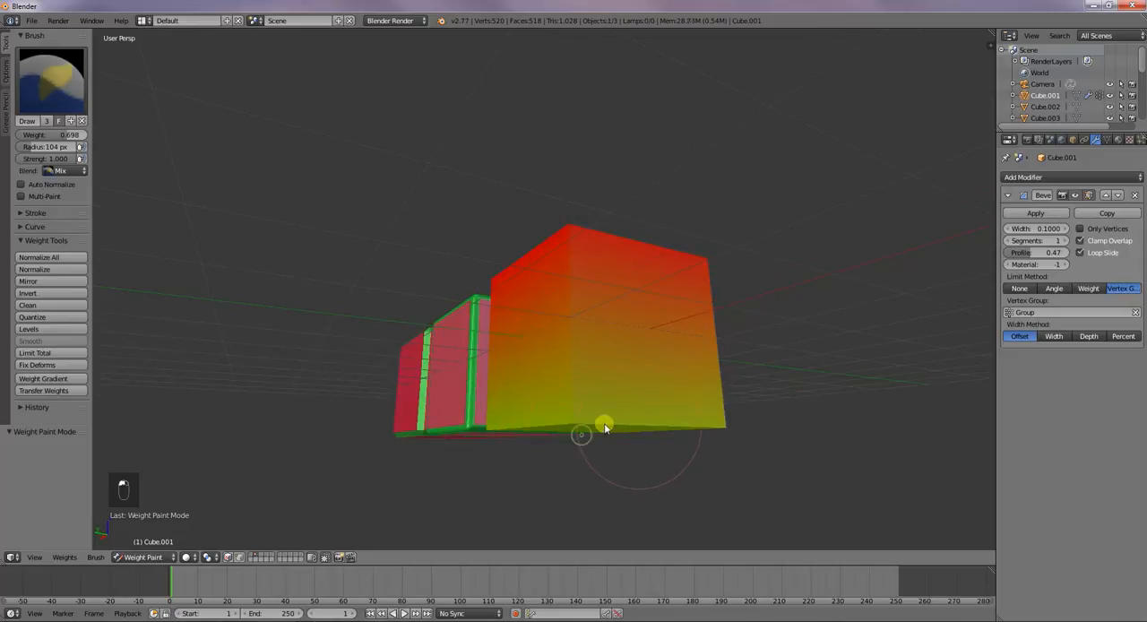
{"action": "middle_click_drag", "start_coordinate": [711, 345], "coordinate": [622, 481]}
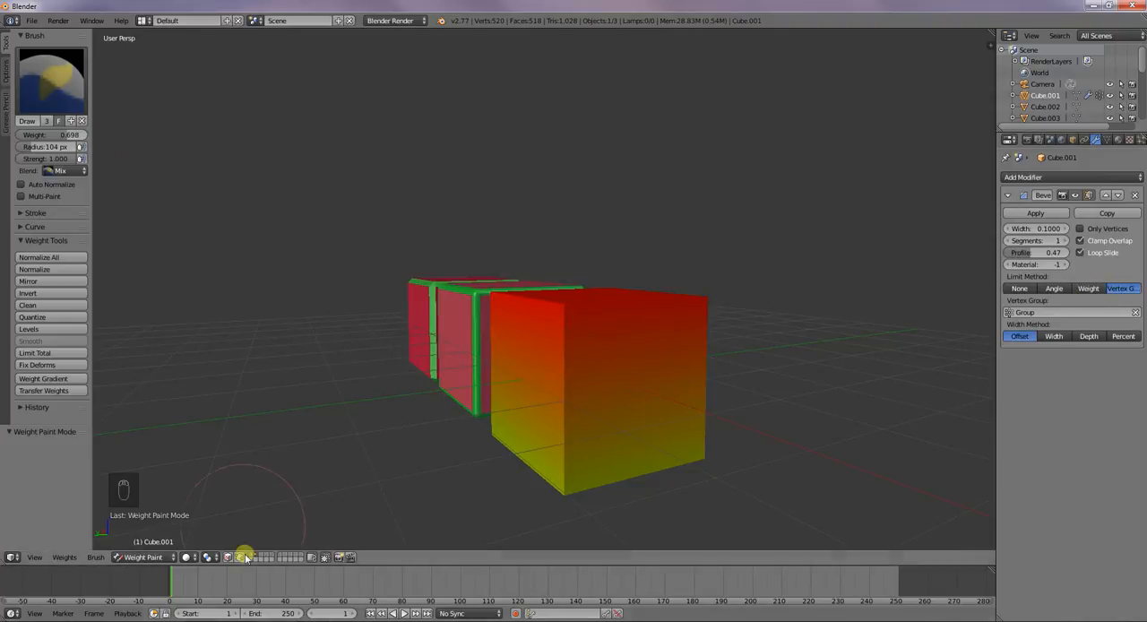
Return to Object Mode, inspect the bevelled edges, and compare the Weight and Vertex Group limit methods, ending on Vertex Group
{"action": "left_click", "coordinate": [154, 556]}
{"action": "left_click", "coordinate": [144, 544]}
{"action": "middle_click_drag", "start_coordinate": [705, 510], "coordinate": [700, 529]}
{"action": "middle_click_drag", "start_coordinate": [683, 415], "coordinate": [664, 354]}
{"action": "middle_click_drag", "start_coordinate": [554, 412], "coordinate": [642, 469]}
{"action": "middle_click_drag", "start_coordinate": [702, 407], "coordinate": [735, 403]}
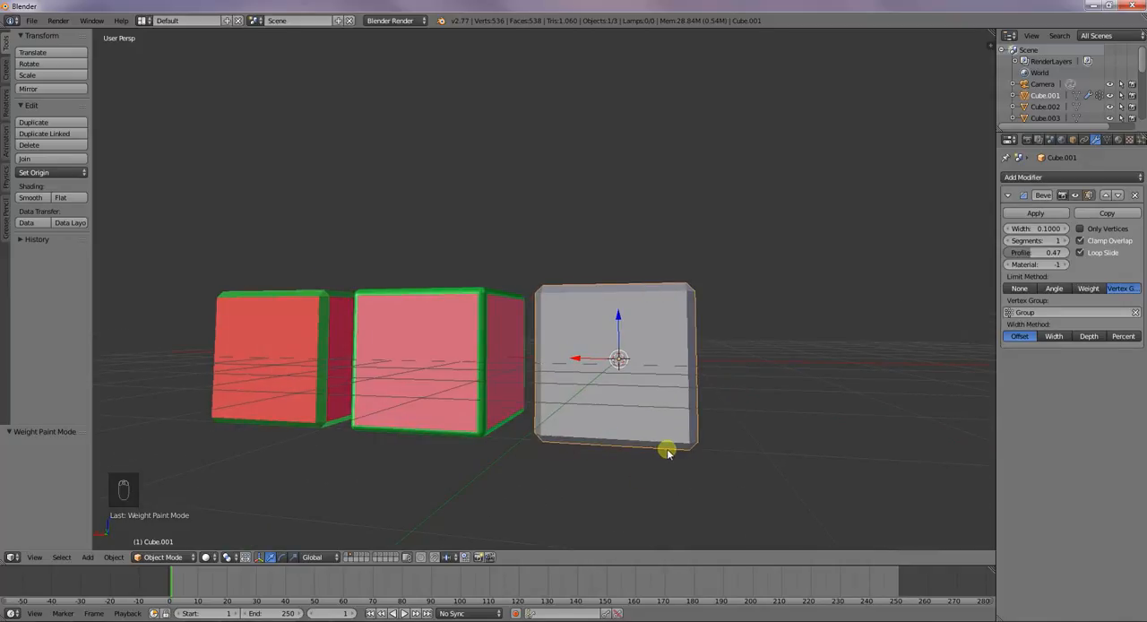
{"action": "left_click", "coordinate": [1082, 291]}
{"action": "left_click", "coordinate": [1112, 289]}
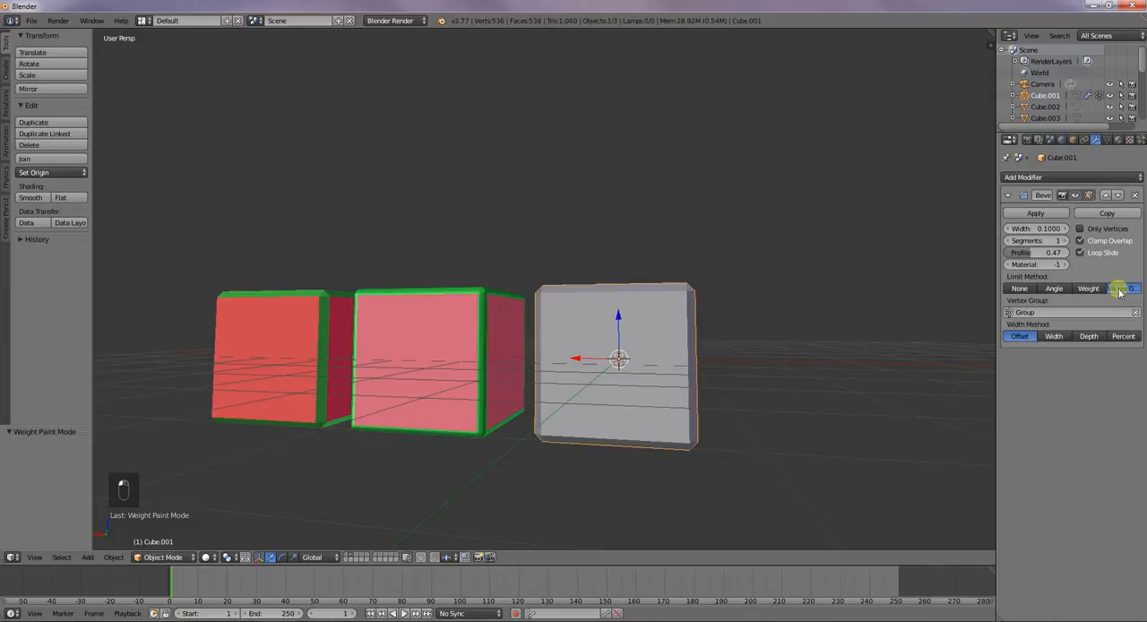
{"action": "middle_click_drag", "start_coordinate": [885, 341], "coordinate": [796, 362]}
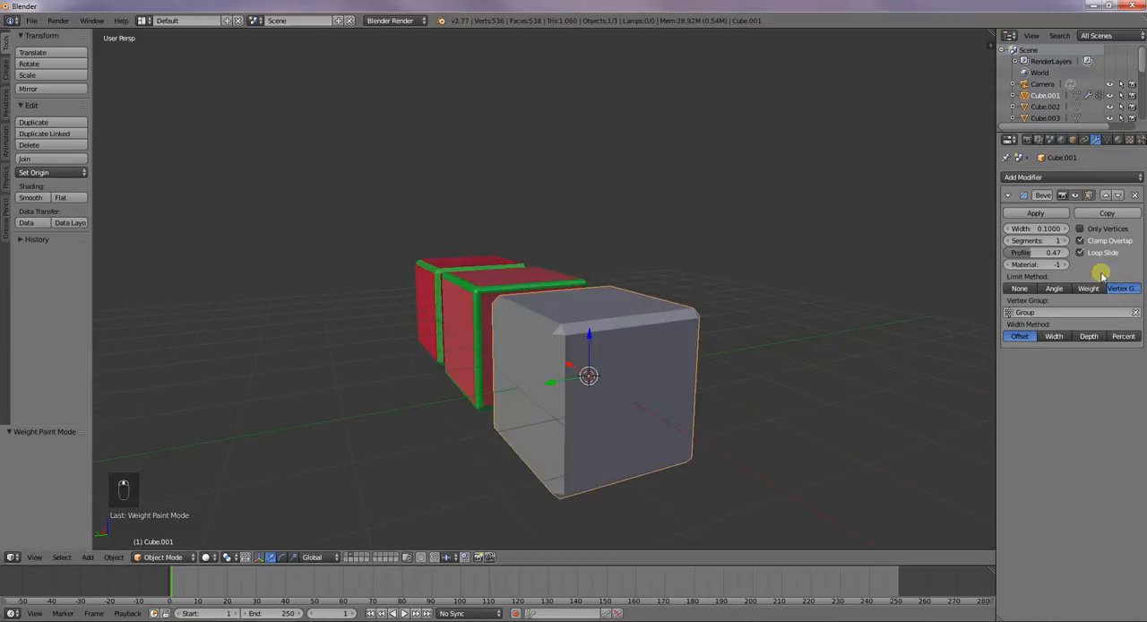
Clear and reassign the bevel's vertex group Group, clear it again, and set the limit method to None
{"action": "left_click", "coordinate": [1136, 312]}
{"action": "left_click", "coordinate": [1014, 313]}
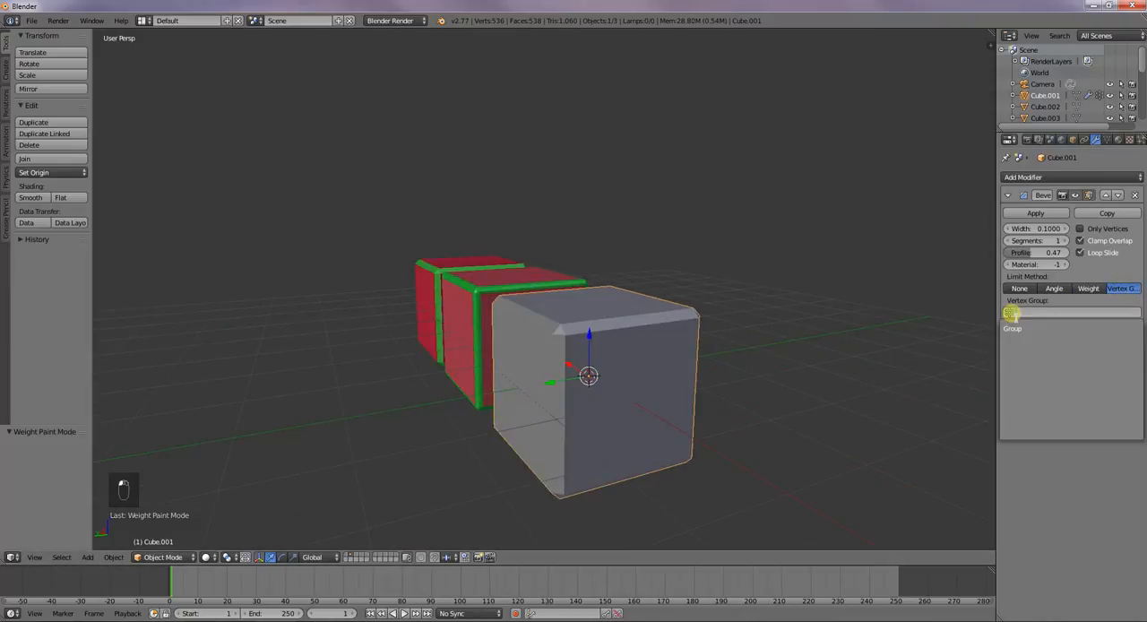
{"action": "left_click", "coordinate": [1017, 329]}
{"action": "left_click", "coordinate": [1135, 312]}
{"action": "left_click", "coordinate": [1033, 288]}
{"action": "middle_click_drag", "start_coordinate": [822, 368], "coordinate": [852, 397]}
Set the bevel width to 0 and limit it by the vertex group Group, switching briefly to Weight for comparison
{"action": "left_click", "coordinate": [1050, 230]}
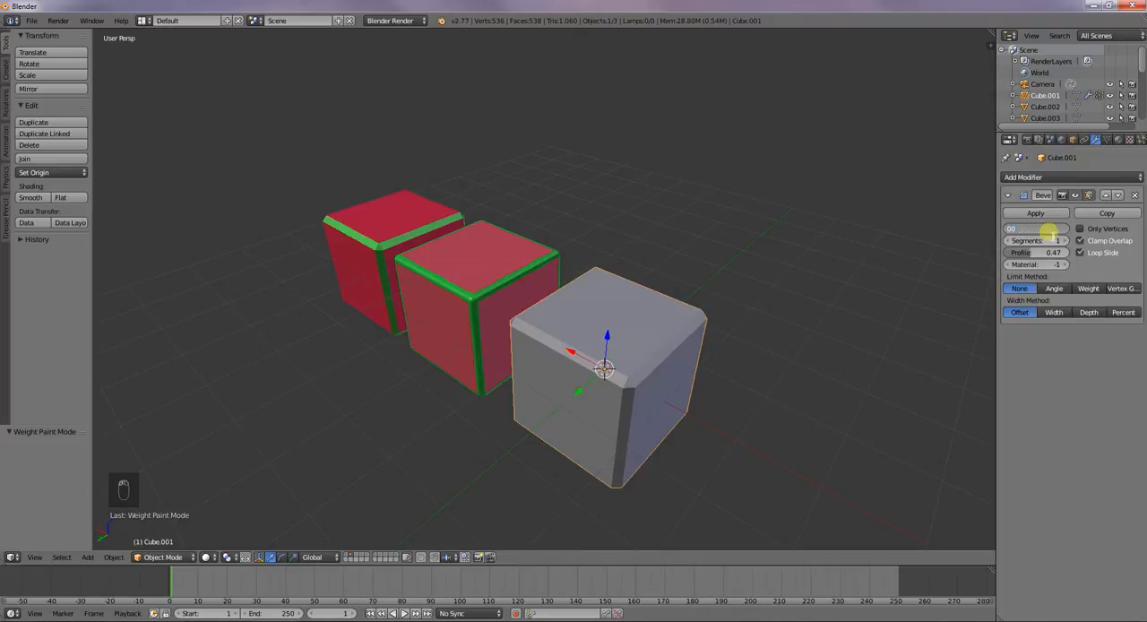
{"action": "key", "text": "Return"}
{"action": "left_click", "coordinate": [1122, 288]}
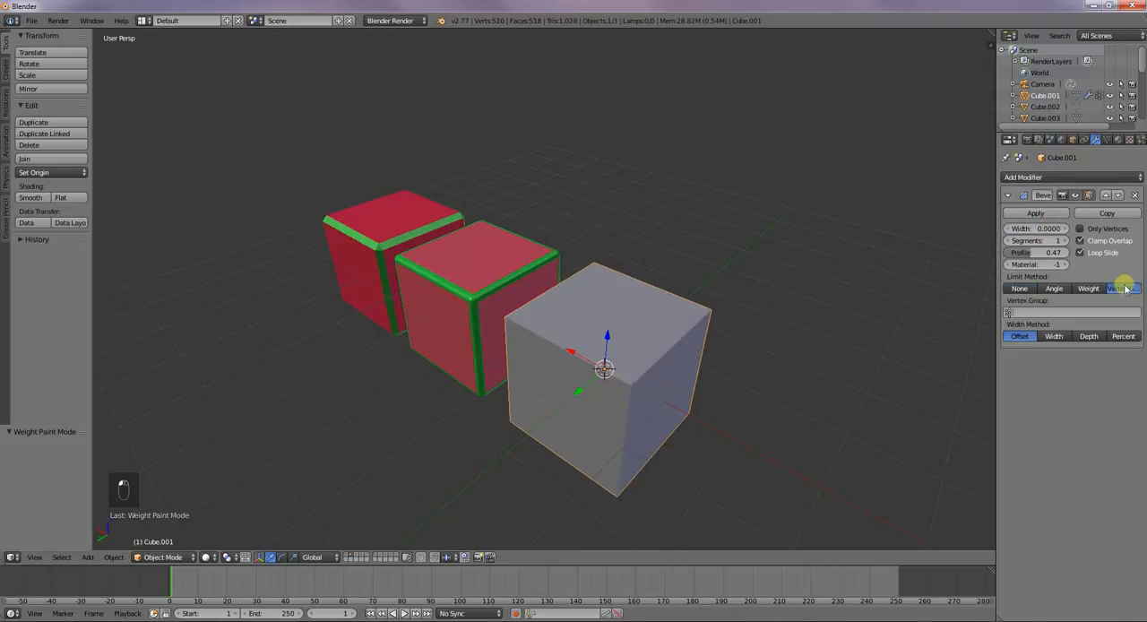
{"action": "left_click", "coordinate": [1008, 312]}
{"action": "left_click", "coordinate": [1087, 287]}
{"action": "left_click", "coordinate": [1120, 288]}
Try a bevel width of 1 on the grey cube and set the width back to 0.1
{"action": "left_click", "coordinate": [1032, 230]}
{"action": "type", "text": "1"}
{"action": "key", "text": "Return"}
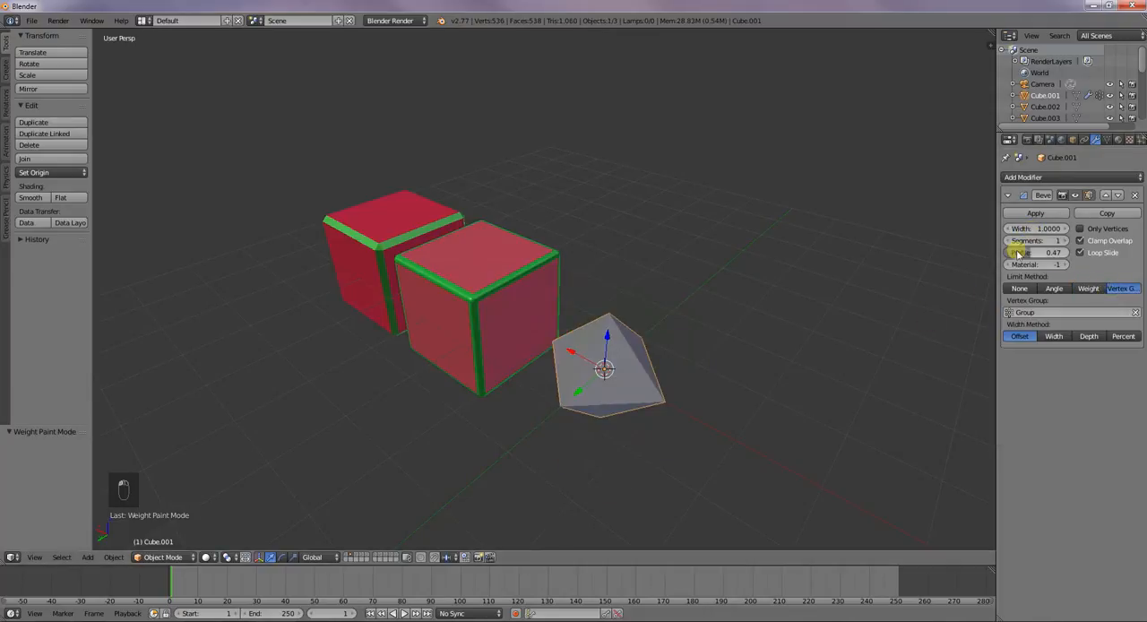
{"action": "left_click", "coordinate": [1042, 229]}
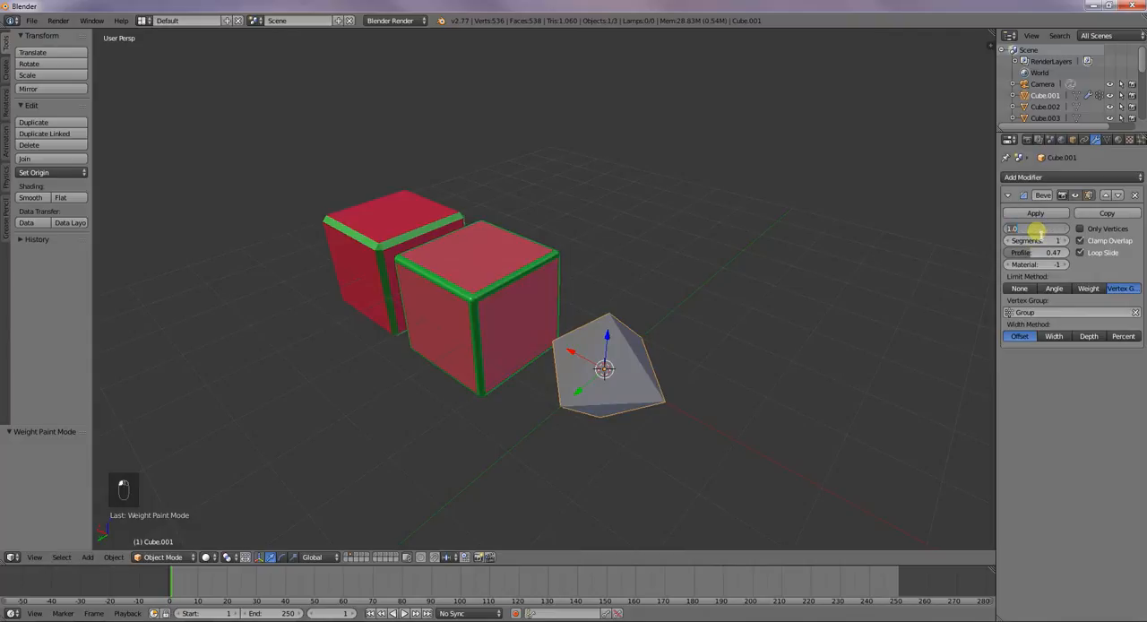
{"action": "type", "text": "0.1"}
{"action": "key", "text": "Return"}
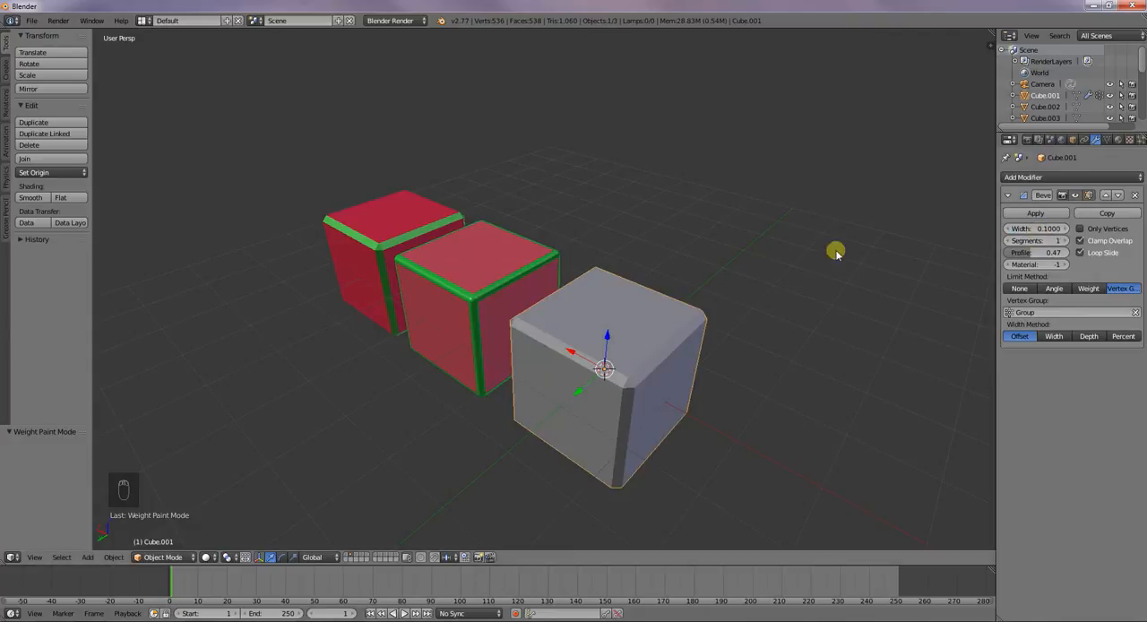
{"action": "middle_click_drag", "start_coordinate": [897, 371], "coordinate": [842, 345]}
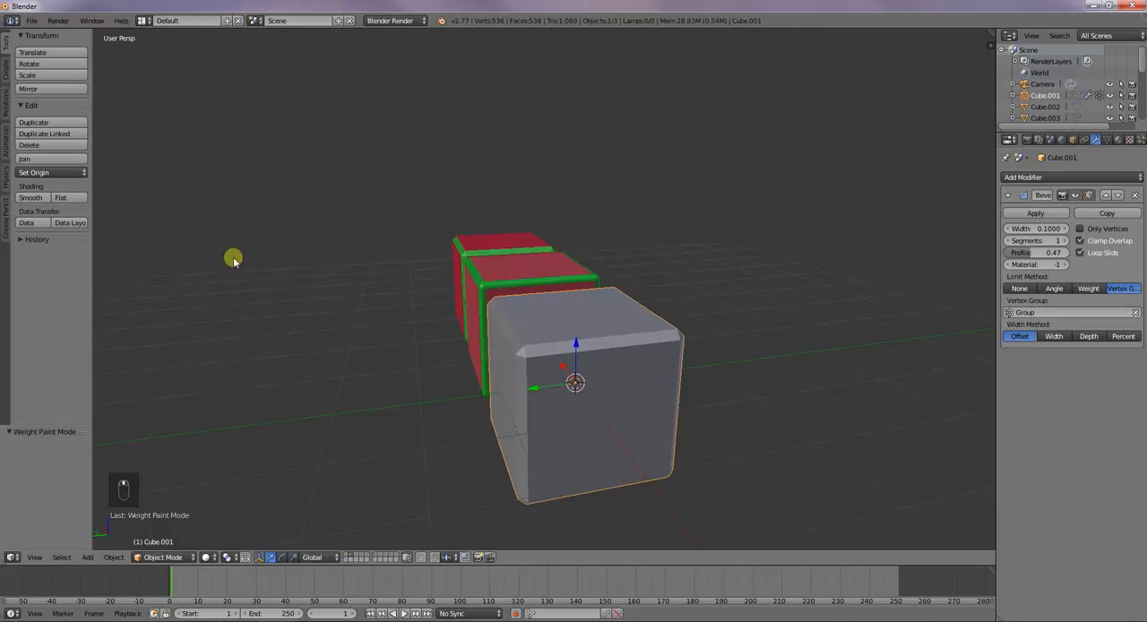
Try smooth shading on the grey cube and revert it to flat shading
{"action": "left_click", "coordinate": [29, 197]}
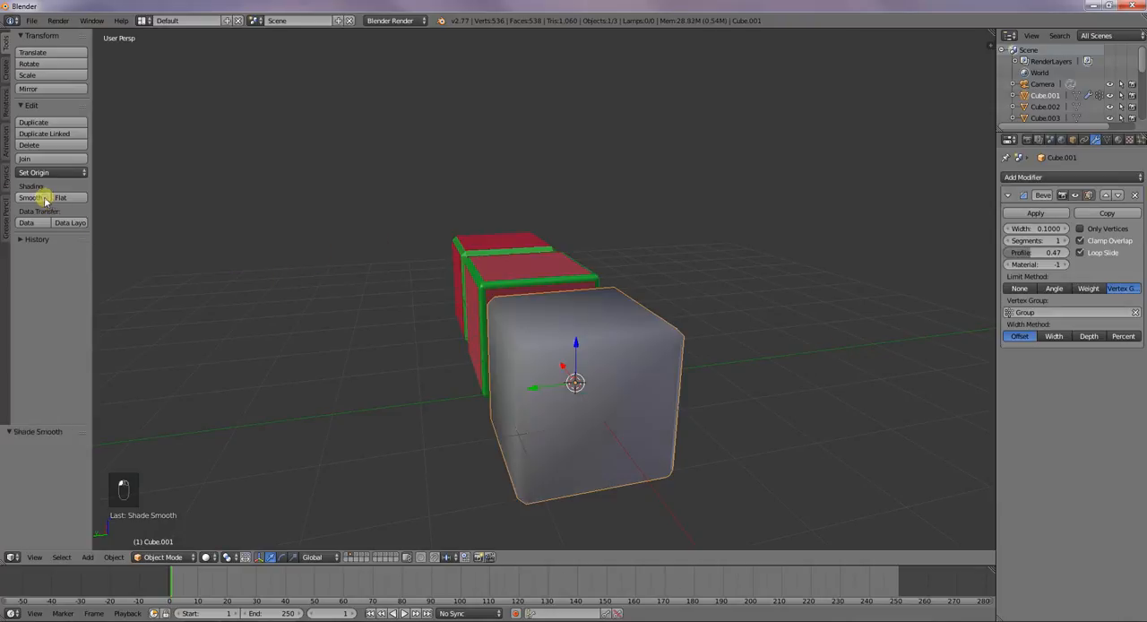
{"action": "left_click", "coordinate": [64, 197]}
Clear the bevel's vertex group and set the limit method to None
{"action": "mouse_move", "coordinate": [363, 360]}
{"action": "middle_mouse_down"}
{"action": "mouse_move", "coordinate": [415, 389]}
{"action": "mouse_move", "coordinate": [499, 384]}
{"action": "middle_mouse_up"}
{"action": "left_click", "coordinate": [1136, 313]}
{"action": "left_click", "coordinate": [1021, 287]}
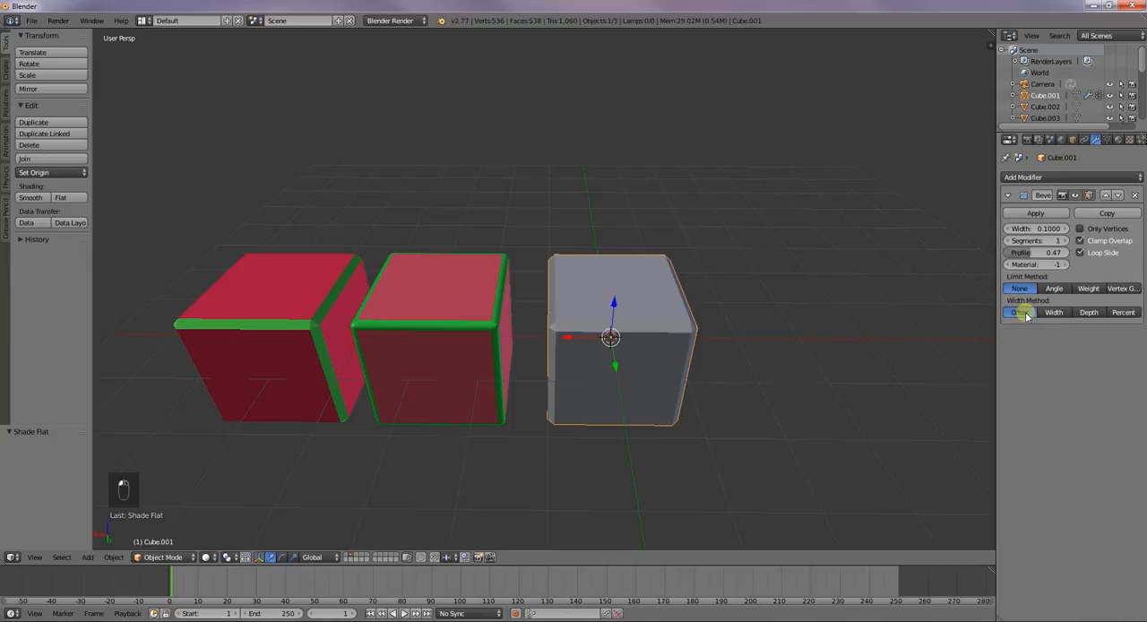
Set the grey cube's bevel width to 0.121 and compare the Width and Offset width methods
{"action": "left_click_drag", "start_coordinate": [1019, 234], "coordinate": [1040, 230]}
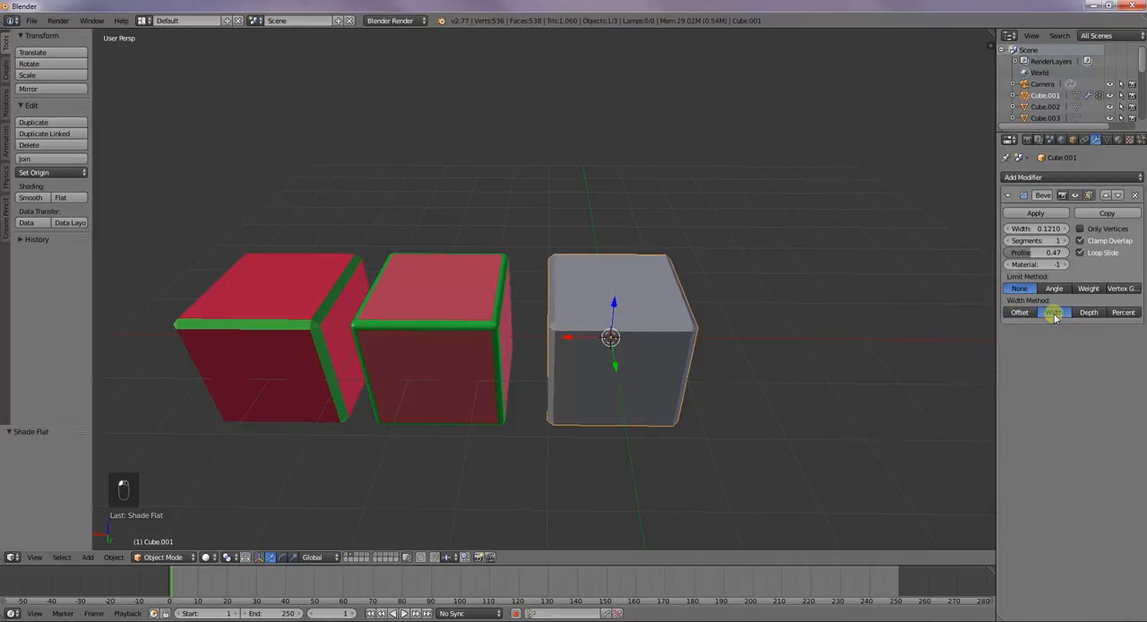
{"action": "left_click", "coordinate": [1056, 312]}
{"action": "scroll", "coordinate": [512, 377], "scroll_direction": "up", "scroll_amount": 2}
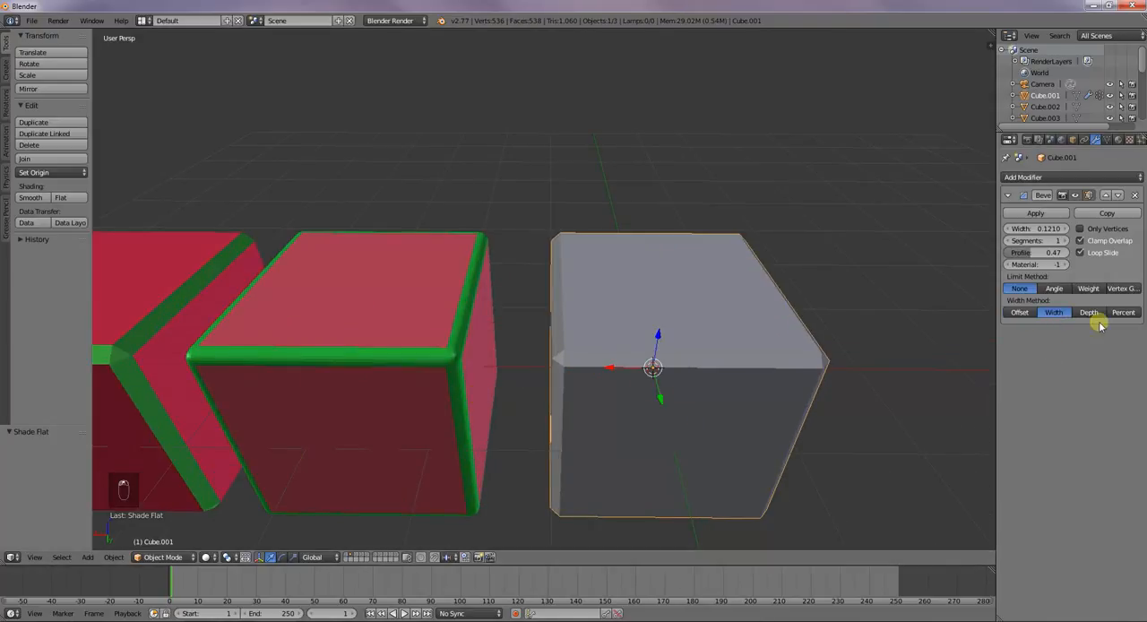
{"action": "left_click", "coordinate": [1020, 312]}
{"action": "left_click", "coordinate": [1055, 312]}
{"action": "left_click", "coordinate": [1029, 313]}
{"action": "left_click", "coordinate": [1058, 313]}
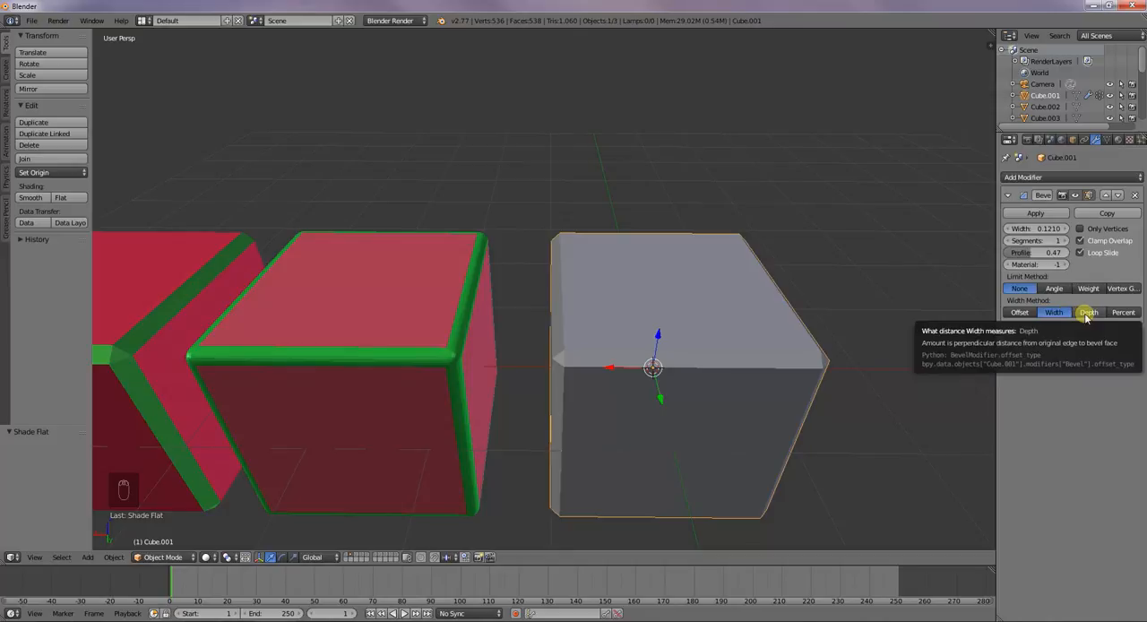
Compare the Depth width method with Width on the grey cube's bevel, leaving Depth active
{"action": "left_click", "coordinate": [1085, 313]}
{"action": "left_click", "coordinate": [1056, 313]}
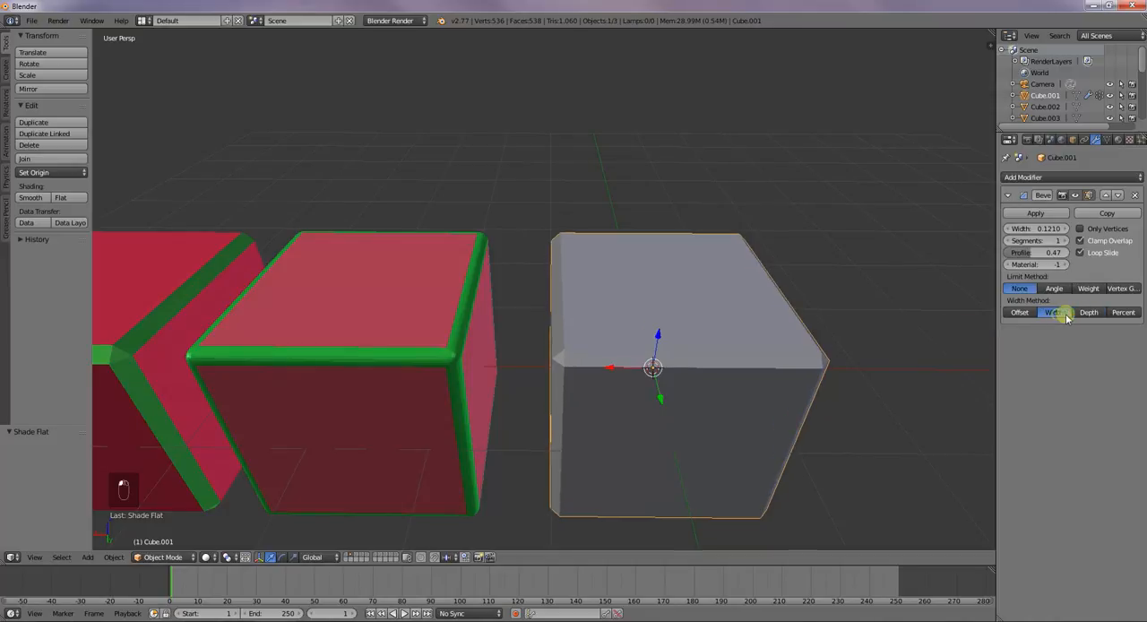
{"action": "left_click", "coordinate": [1090, 313]}
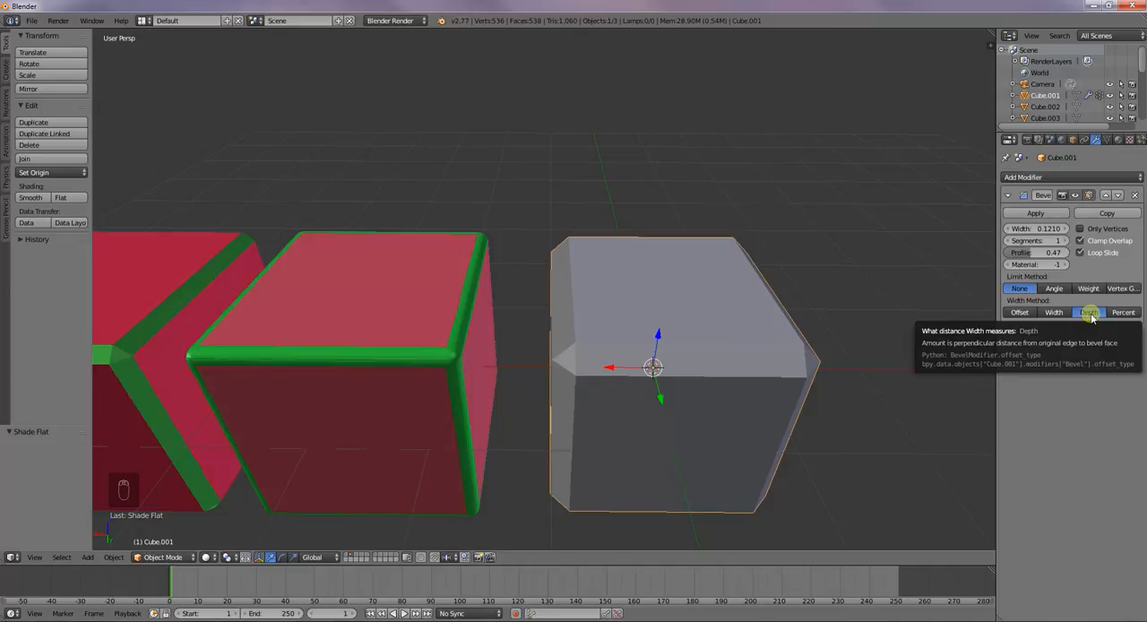
Switch the width method to Percent and set the bevel's width to 0.103, profile to 0.55 and material to 0
{"action": "left_click", "coordinate": [1124, 313]}
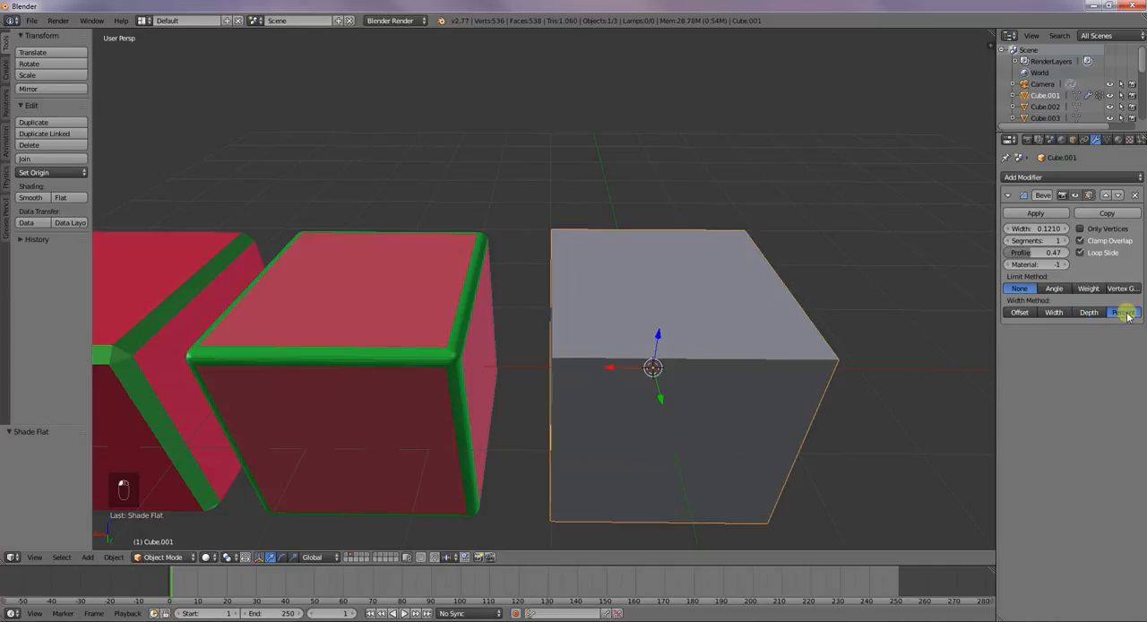
{"action": "left_click_drag", "start_coordinate": [1022, 237], "coordinate": [1047, 228]}
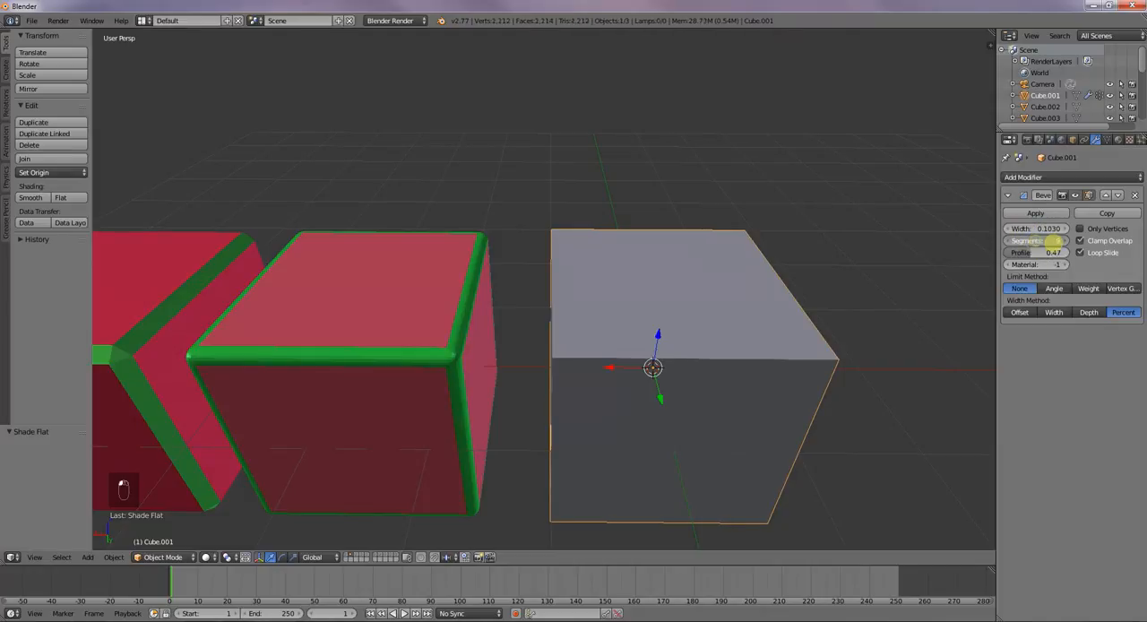
{"action": "left_click_drag", "start_coordinate": [1028, 255], "coordinate": [1004, 264]}
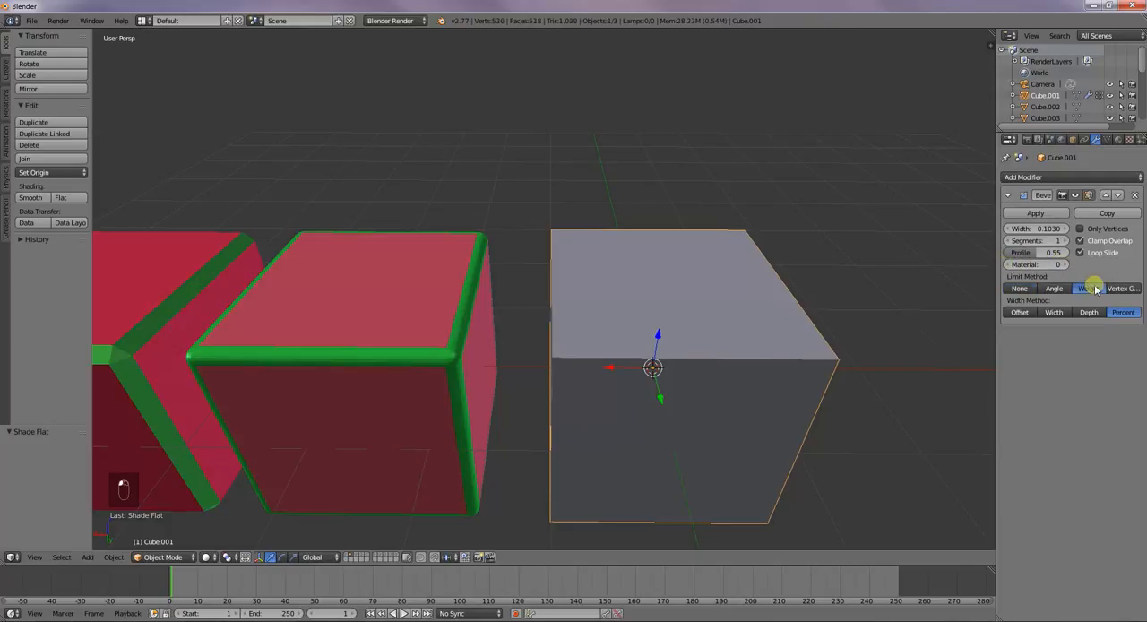
Try the other limit methods on the grey cube's bevel and set an Angle limit of 90°
{"action": "left_click", "coordinate": [1055, 288]}
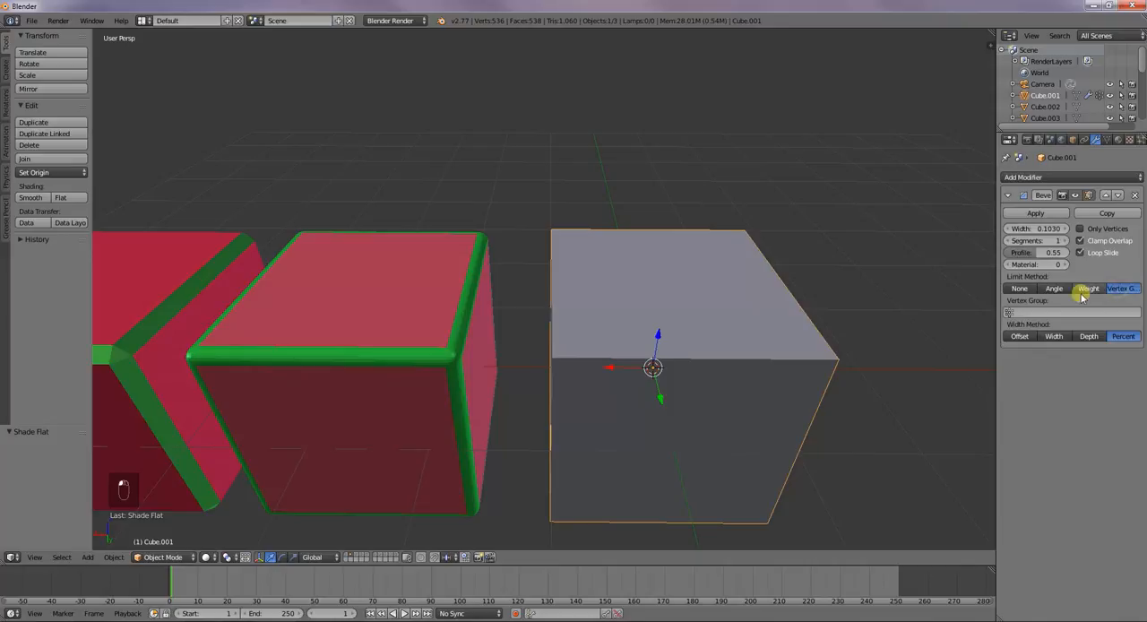
{"action": "mouse_move", "coordinate": [1125, 302]}
{"action": "left_mouse_down"}
{"action": "mouse_move", "coordinate": [691, 287]}
{"action": "mouse_move", "coordinate": [1131, 306]}
{"action": "left_mouse_up"}
{"action": "left_click", "coordinate": [1121, 305]}
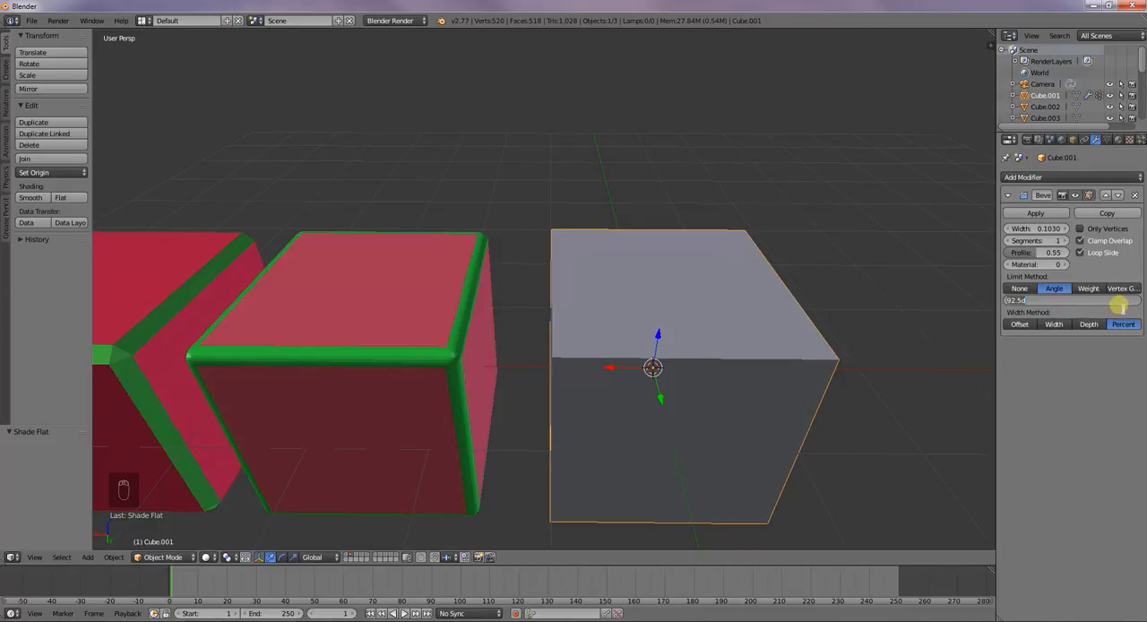
{"action": "key", "text": "Return"}
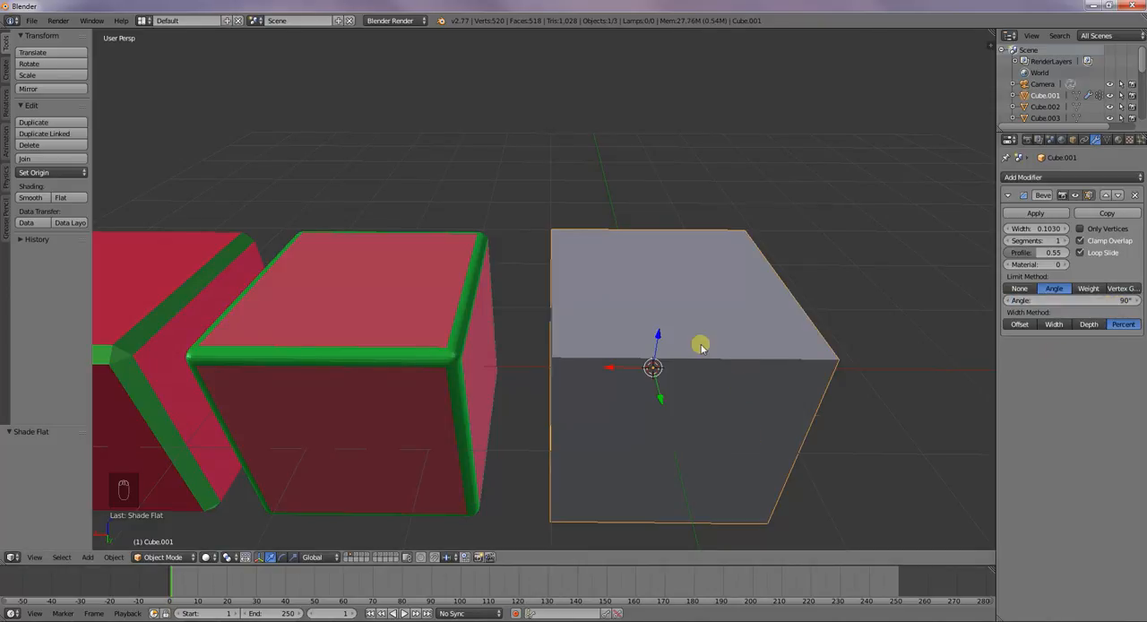
Set the bevel's limit method to None and width method to Offset, briefly trying an Angle limit of 90.1°
{"action": "left_click", "coordinate": [1021, 287]}
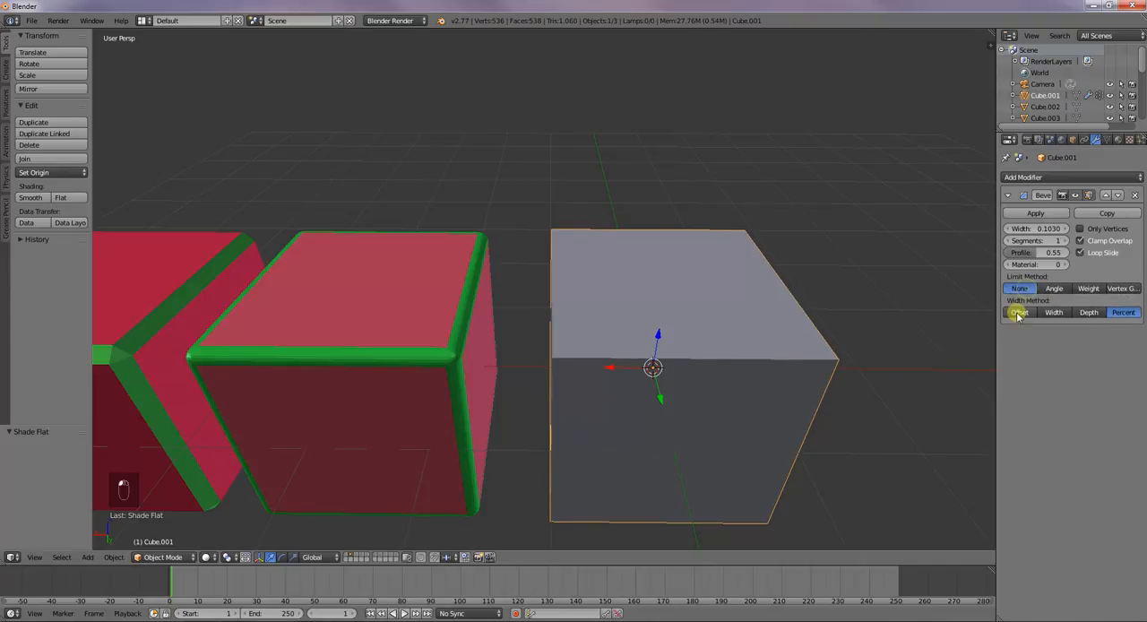
{"action": "left_click", "coordinate": [1019, 313]}
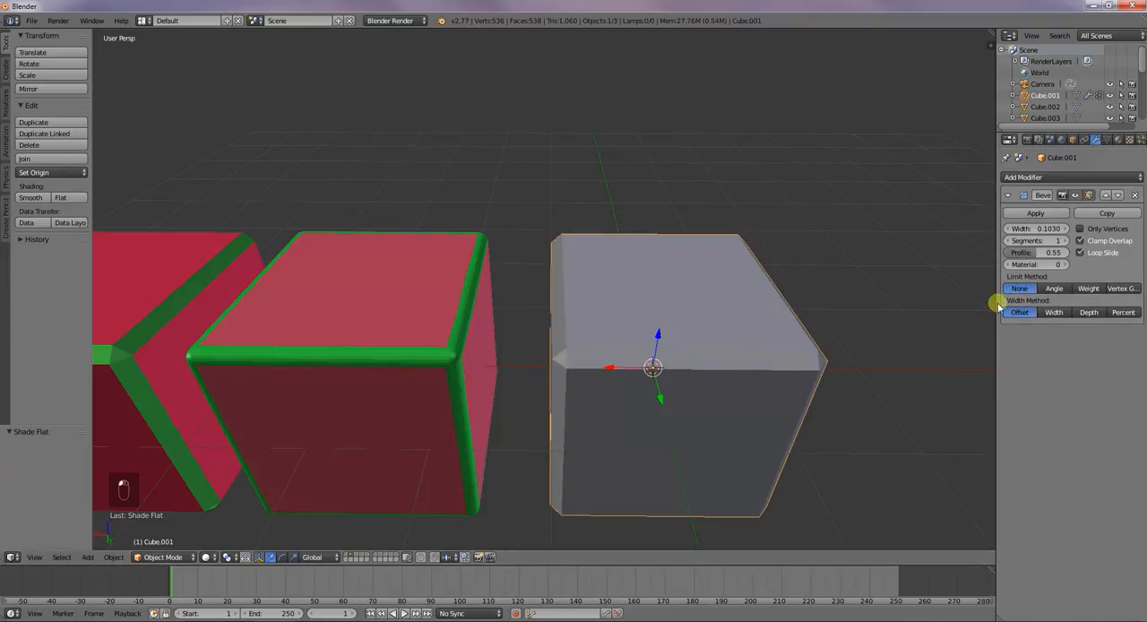
{"action": "mouse_move", "coordinate": [981, 296]}
{"action": "middle_mouse_down"}
{"action": "mouse_move", "coordinate": [855, 328]}
{"action": "mouse_move", "coordinate": [986, 302]}
{"action": "middle_mouse_up"}
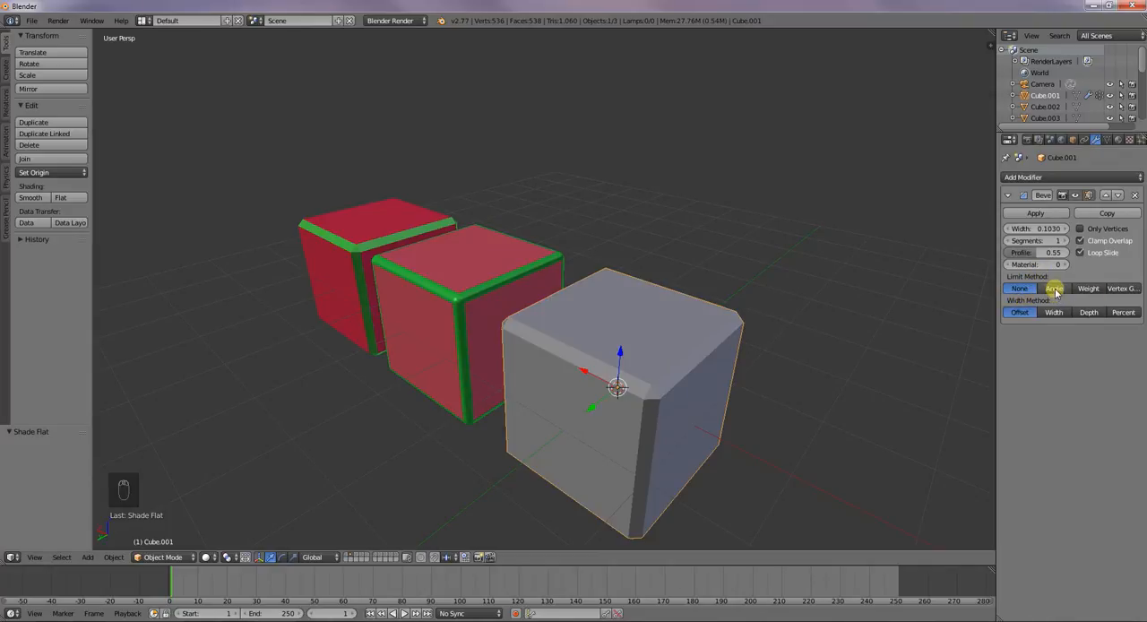
{"action": "left_click", "coordinate": [1055, 289]}
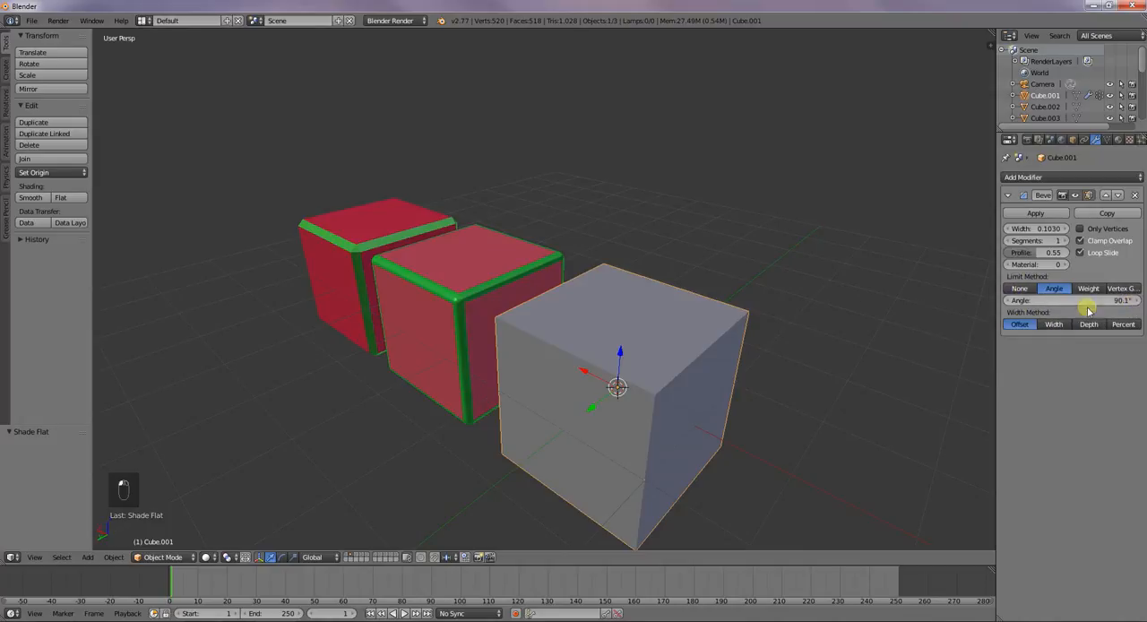
{"action": "left_click", "coordinate": [1018, 289]}
{"action": "middle_click_drag", "start_coordinate": [785, 329], "coordinate": [766, 340]}
{"action": "left_click_drag", "start_coordinate": [1035, 228], "coordinate": [935, 216]}
Select the middle red-and-green cube and set its bevel profile to 0.50
{"action": "right_click", "coordinate": [492, 280]}
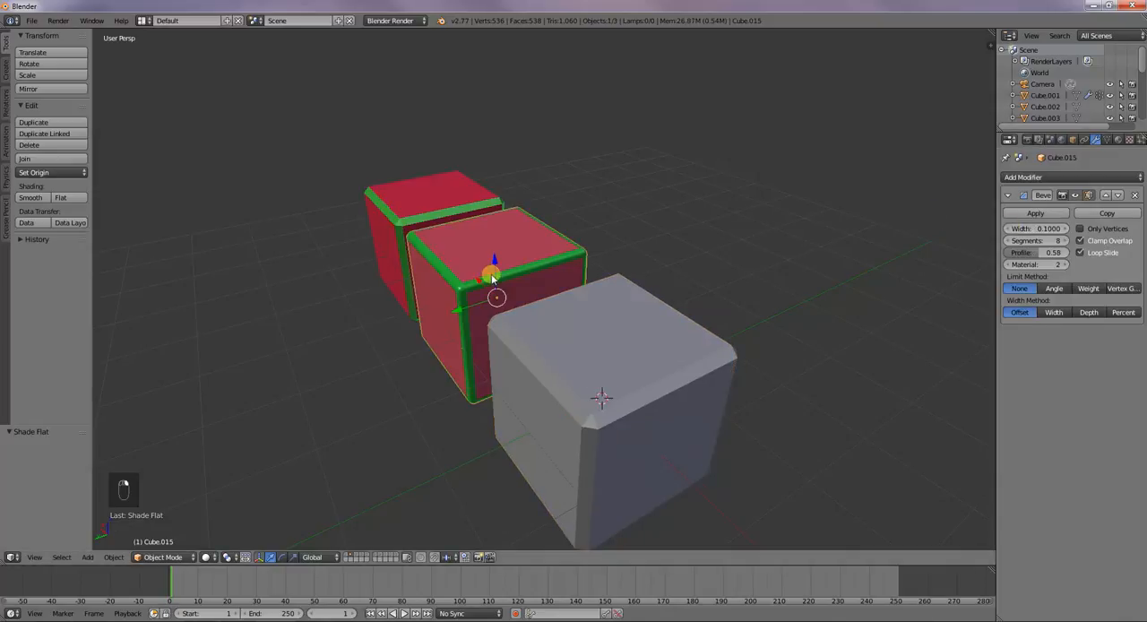
{"action": "middle_click_drag", "start_coordinate": [539, 345], "coordinate": [682, 348]}
{"action": "scroll", "coordinate": [590, 366], "scroll_direction": "up", "scroll_amount": 1}
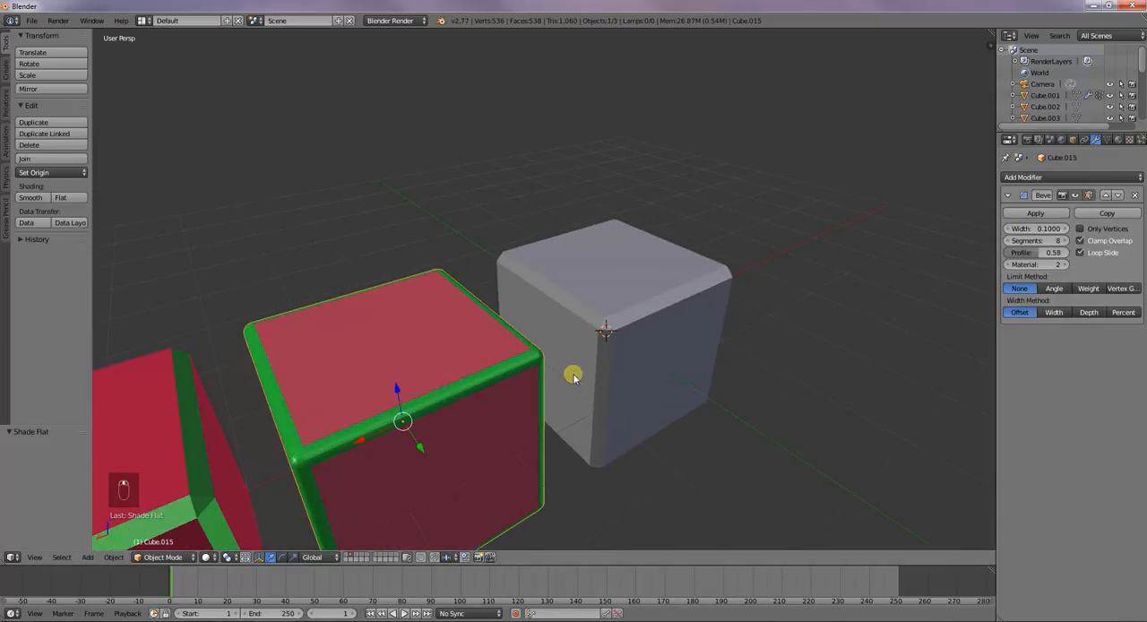
{"action": "scroll", "coordinate": [572, 374], "scroll_direction": "down", "scroll_amount": 3}
{"action": "middle_click_drag", "start_coordinate": [768, 343], "coordinate": [717, 330]}
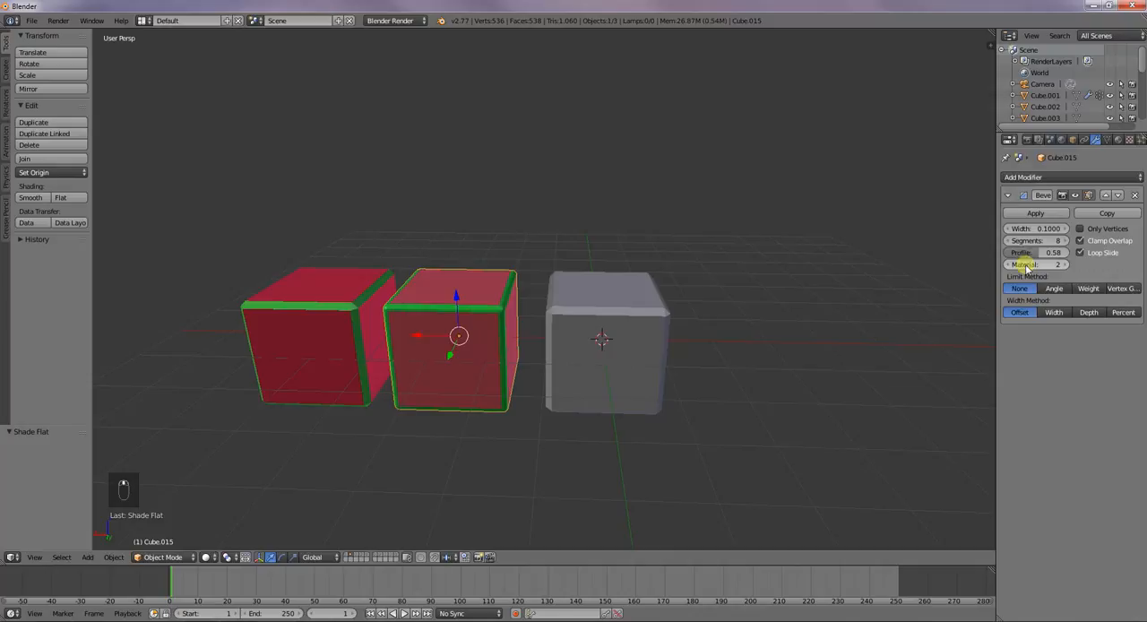
{"action": "mouse_move", "coordinate": [1024, 252]}
{"action": "left_mouse_down"}
{"action": "mouse_move", "coordinate": [962, 254]}
{"action": "mouse_move", "coordinate": [1101, 256]}
{"action": "mouse_move", "coordinate": [1011, 260]}
{"action": "mouse_move", "coordinate": [1027, 254]}
{"action": "left_mouse_up"}
{"action": "middle_click_drag", "start_coordinate": [870, 284], "coordinate": [863, 321]}
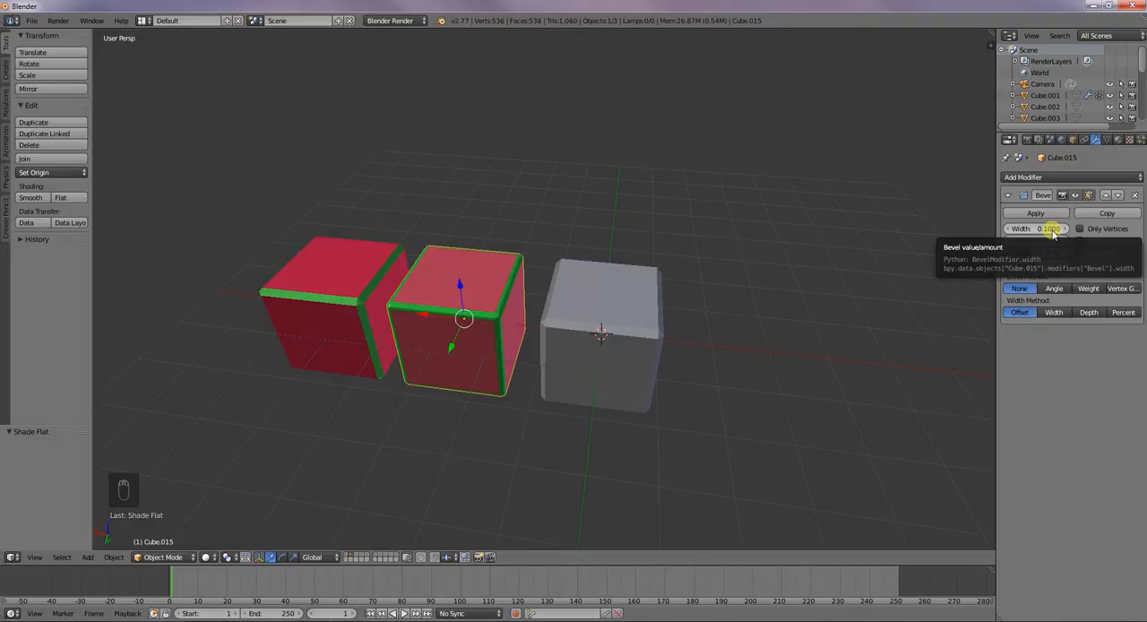
Open the recent file Electric Box.blend from the splash screen
{"action": "left_click", "coordinate": [118, 21]}
{"action": "left_click", "coordinate": [179, 164]}
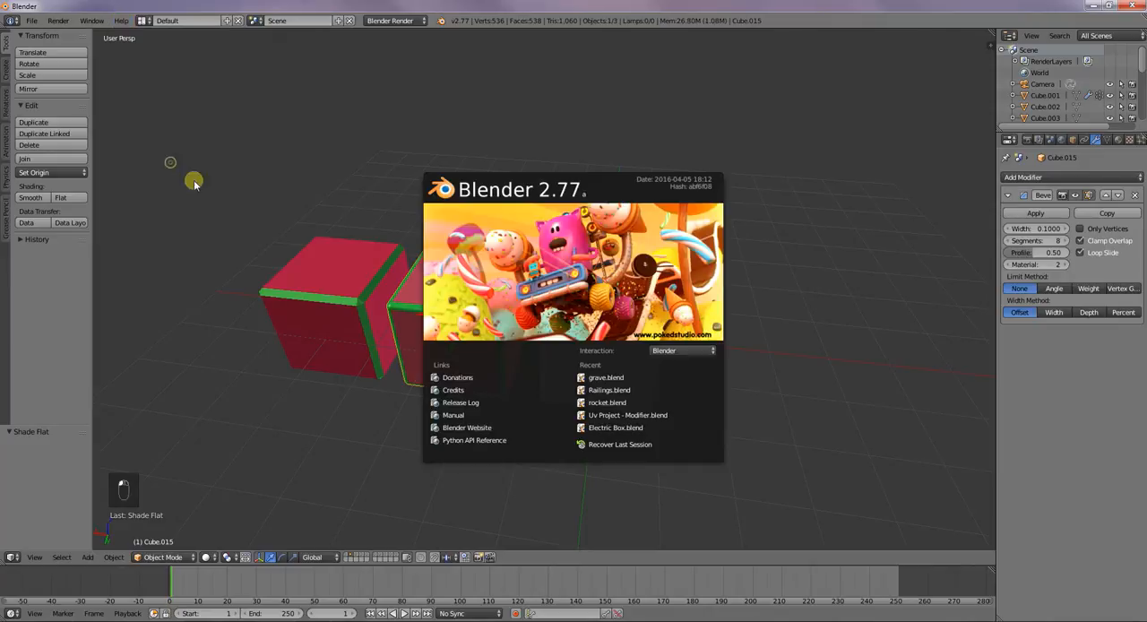
{"action": "left_click", "coordinate": [582, 378]}
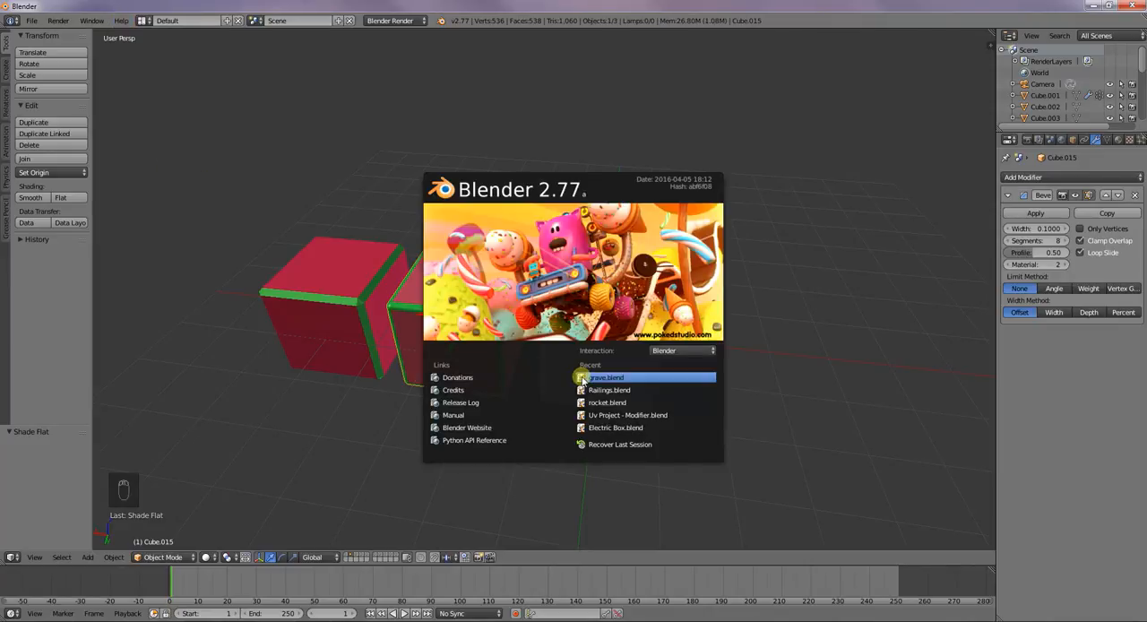
{"action": "left_click", "coordinate": [619, 428]}
{"action": "scroll", "coordinate": [622, 403], "scroll_direction": "down", "scroll_amount": 3}
{"action": "middle_click_drag", "start_coordinate": [604, 362], "coordinate": [636, 383]}
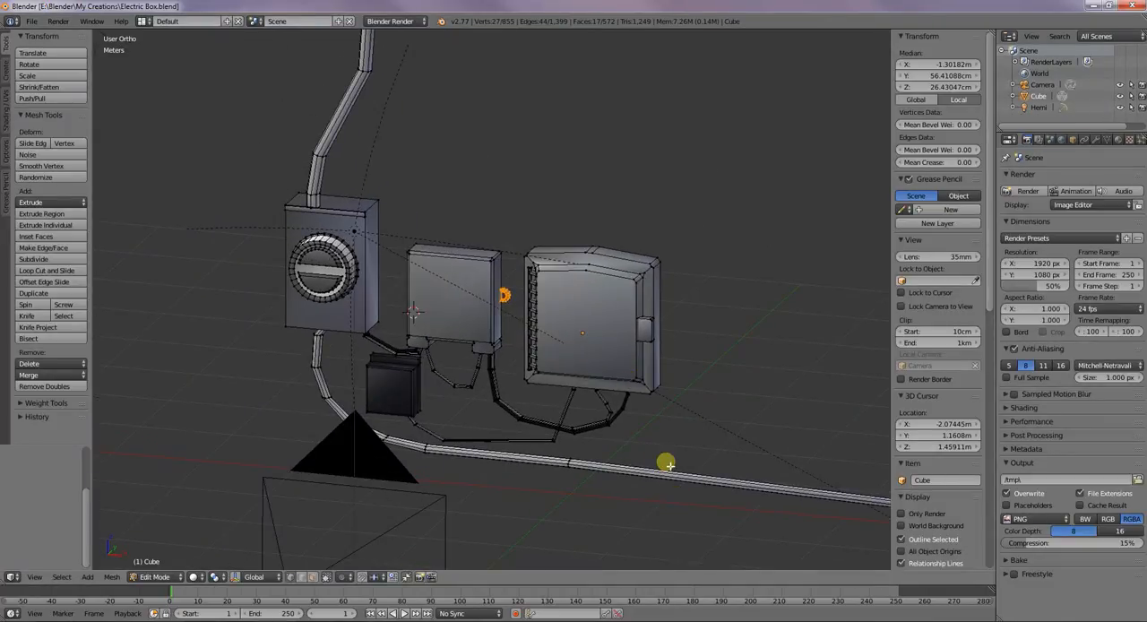
Leave Edit Mode and examine the electric box model's edges from the front and up close
{"action": "key", "text": "Tab"}
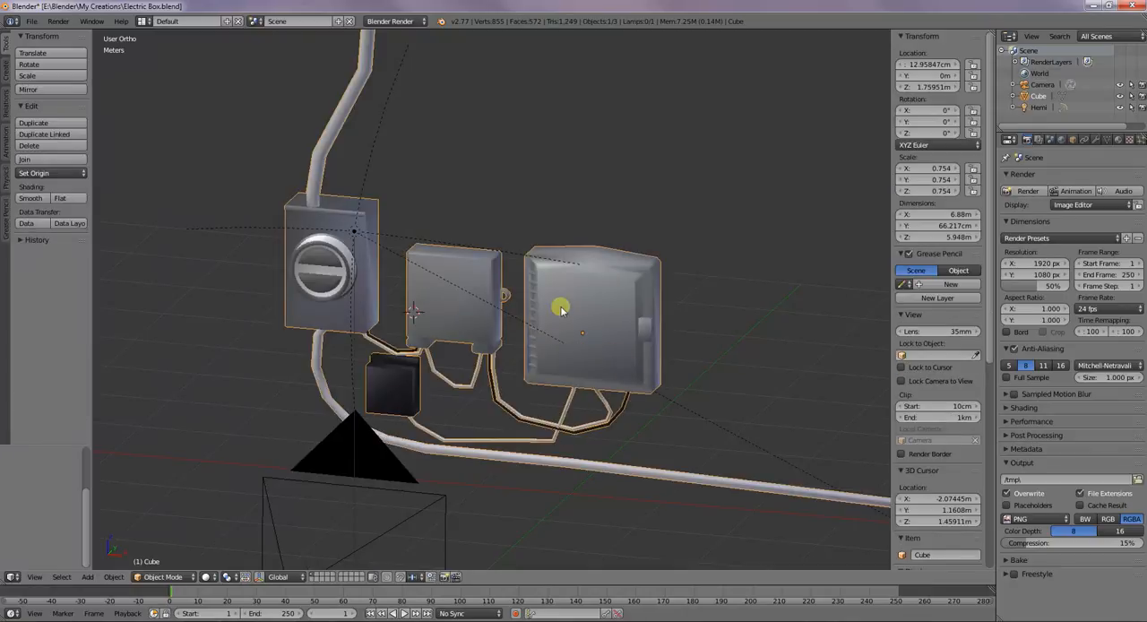
{"action": "middle_click_drag", "start_coordinate": [551, 307], "coordinate": [576, 311]}
{"action": "key", "text": "KP_1"}
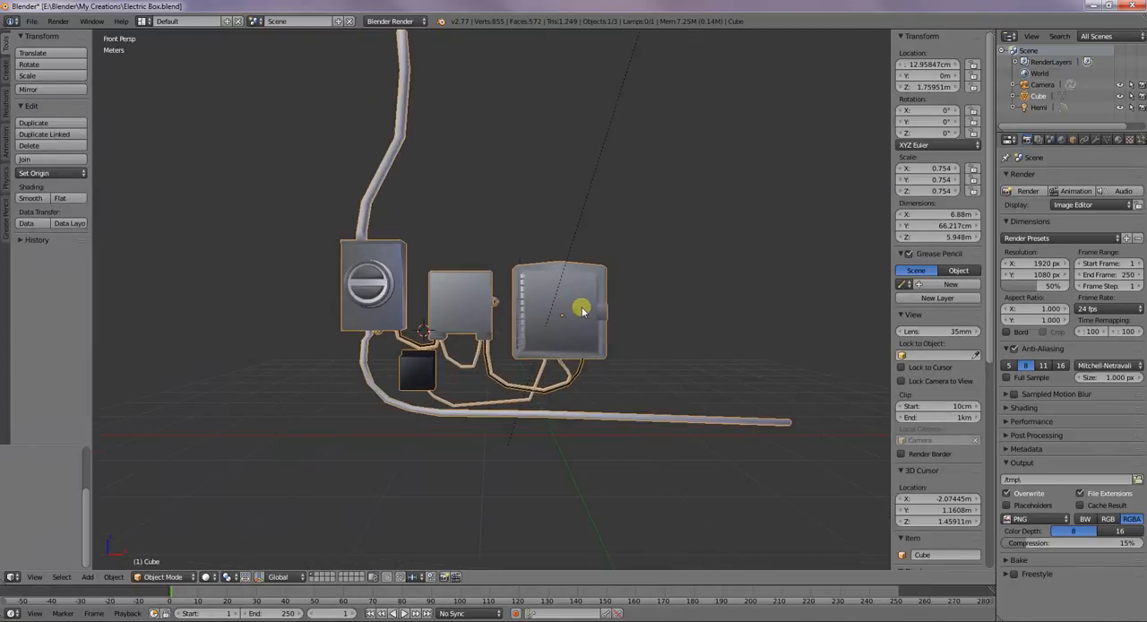
{"action": "middle_click_drag", "start_coordinate": [636, 332], "coordinate": [627, 364]}
{"action": "scroll", "coordinate": [631, 345], "scroll_direction": "up", "scroll_amount": 4}
{"action": "scroll", "coordinate": [631, 348], "scroll_direction": "up", "scroll_amount": 3}
{"action": "key", "text": "KP_5"}
{"action": "key", "text": "KP_5"}
{"action": "middle_click_drag", "start_coordinate": [513, 274], "coordinate": [508, 285]}
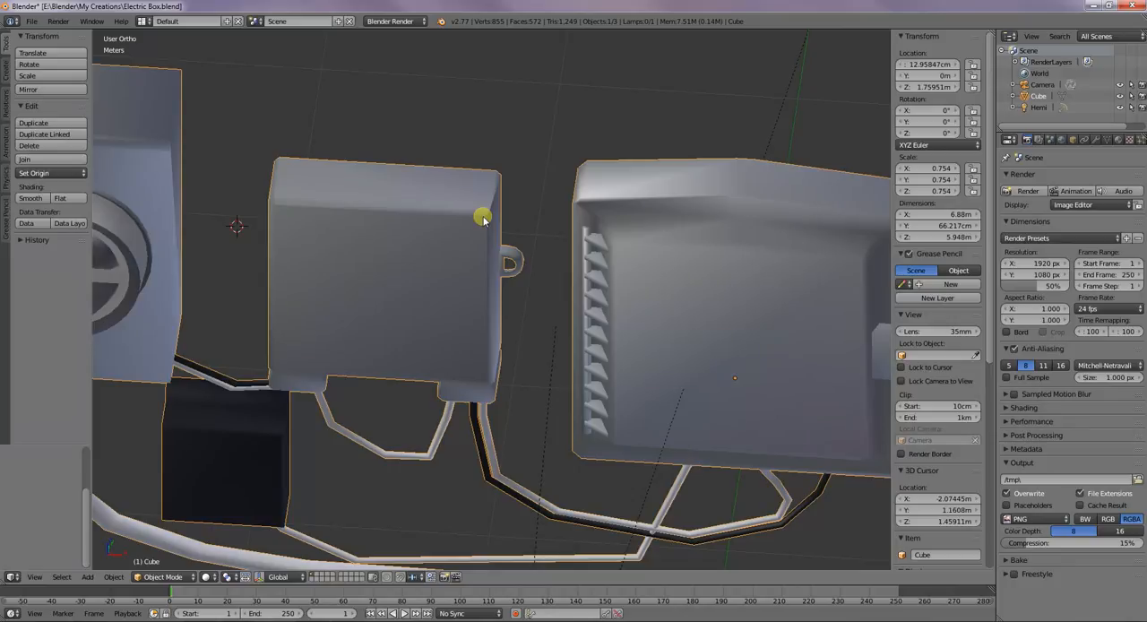
Enter Edit Mode on the electric box mesh, turn on the Screencast Keys display and hide the properties sidebar
{"action": "key", "text": "Tab"}
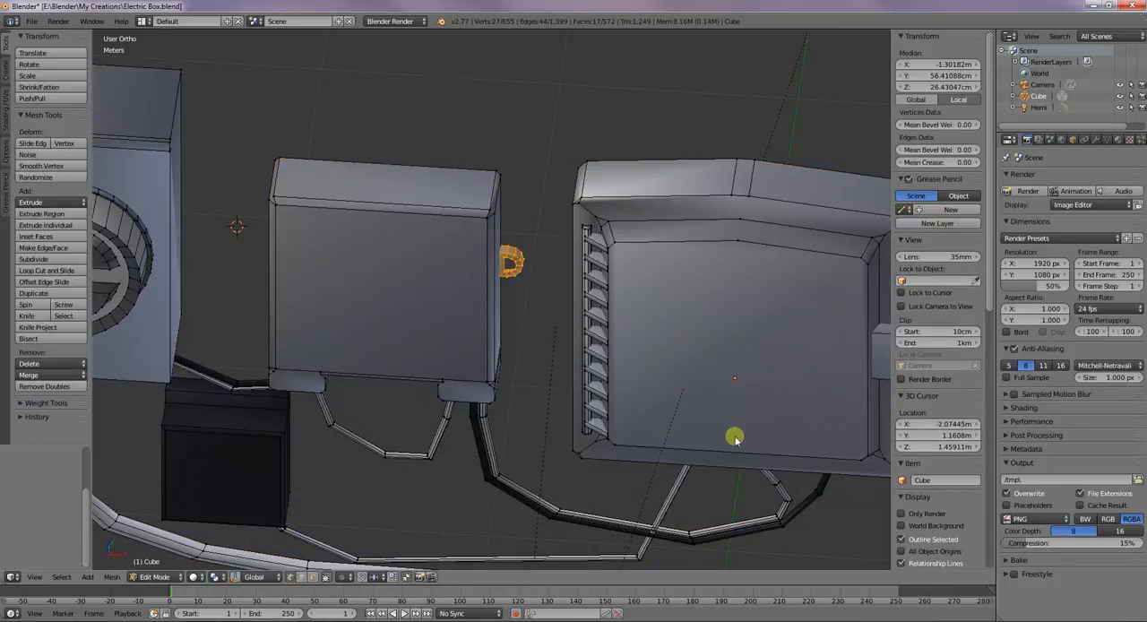
{"action": "scroll", "coordinate": [965, 471], "scroll_direction": "down", "scroll_amount": 10}
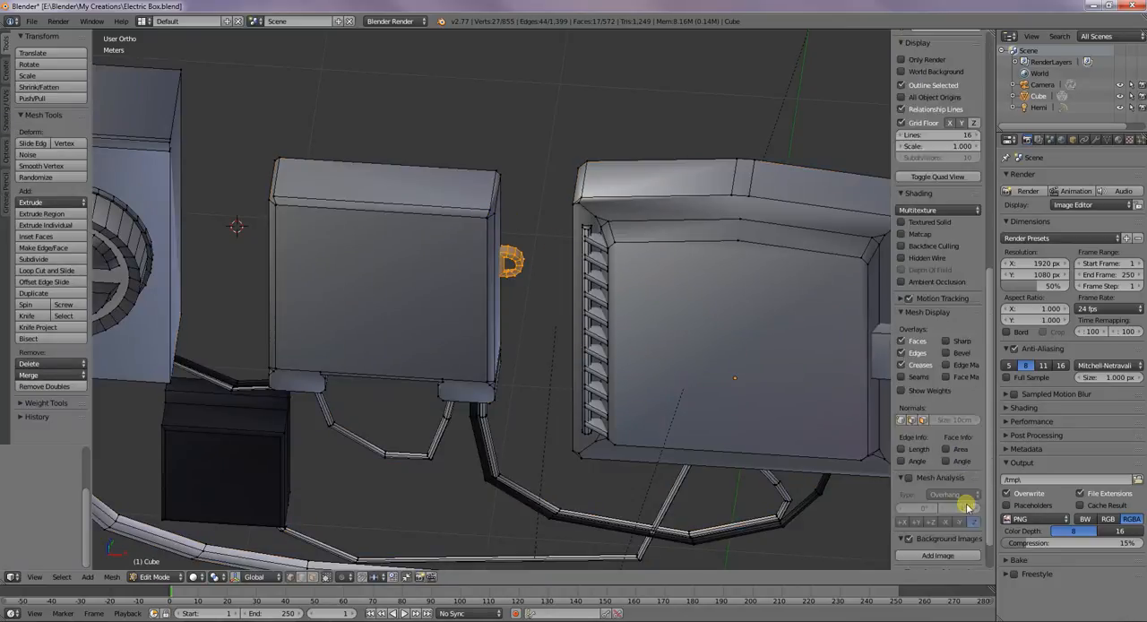
{"action": "scroll", "coordinate": [967, 506], "scroll_direction": "down", "scroll_amount": 2}
{"action": "left_click", "coordinate": [937, 556]}
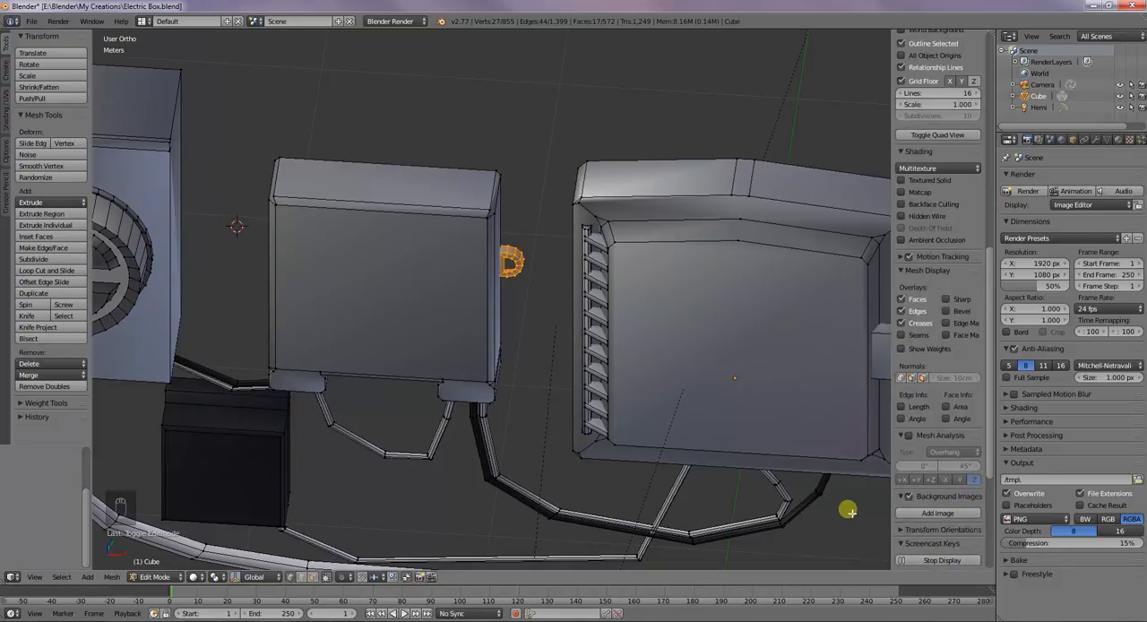
{"action": "key", "text": "n"}
Select all linked geometry of the small dark box below the middle box and separate the selection into its own object
{"action": "middle_click_drag", "start_coordinate": [580, 250], "coordinate": [550, 200]}
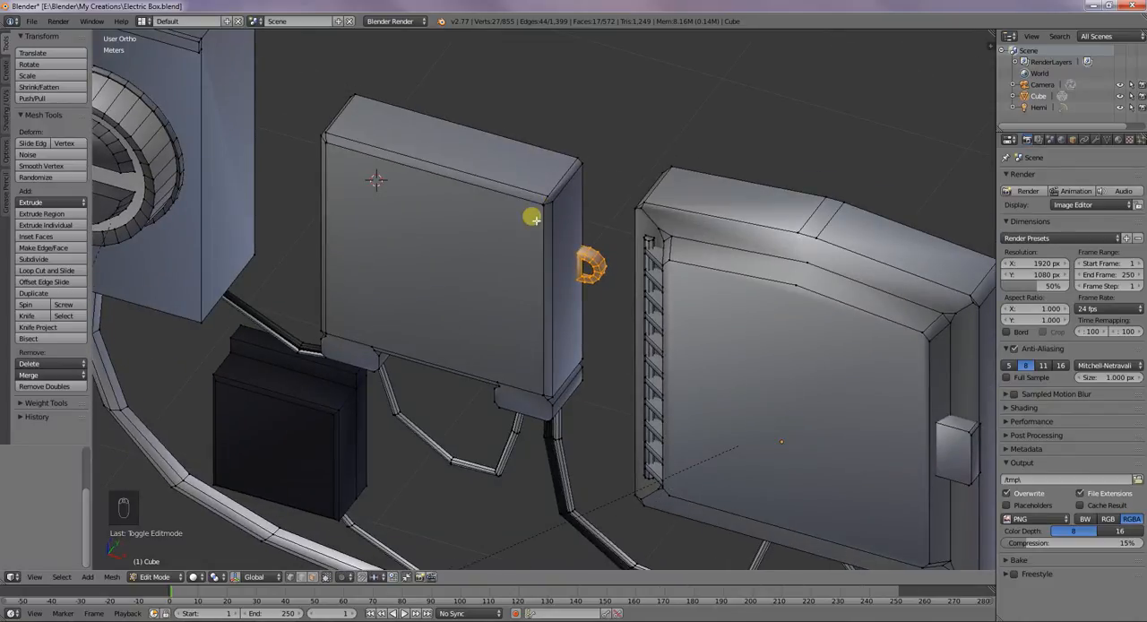
{"action": "middle_click_drag", "start_coordinate": [522, 274], "coordinate": [442, 303]}
{"action": "right_click", "coordinate": [351, 410]}
{"action": "middle_click_drag", "start_coordinate": [356, 400], "coordinate": [385, 425]}
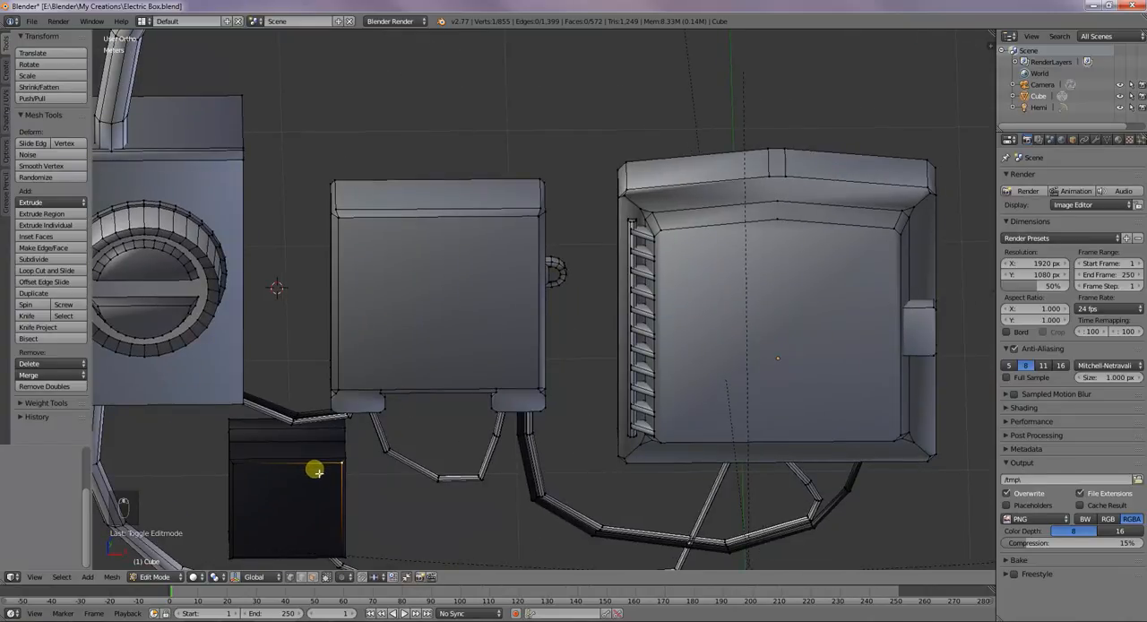
{"action": "key", "text": "l"}
{"action": "key", "text": "l"}
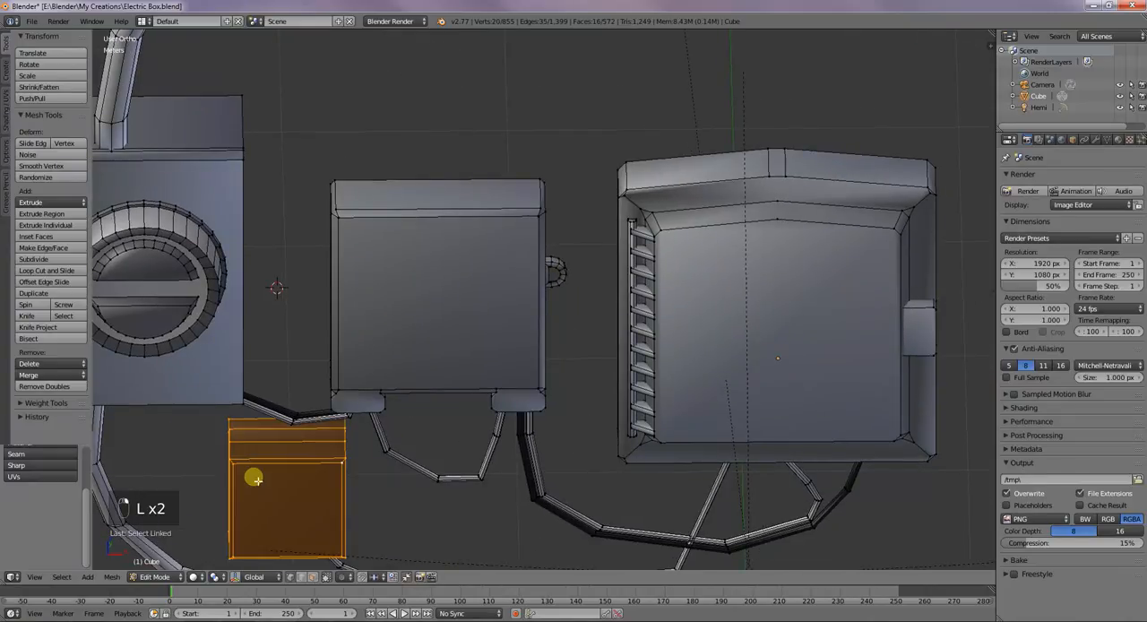
{"action": "key", "text": "p"}
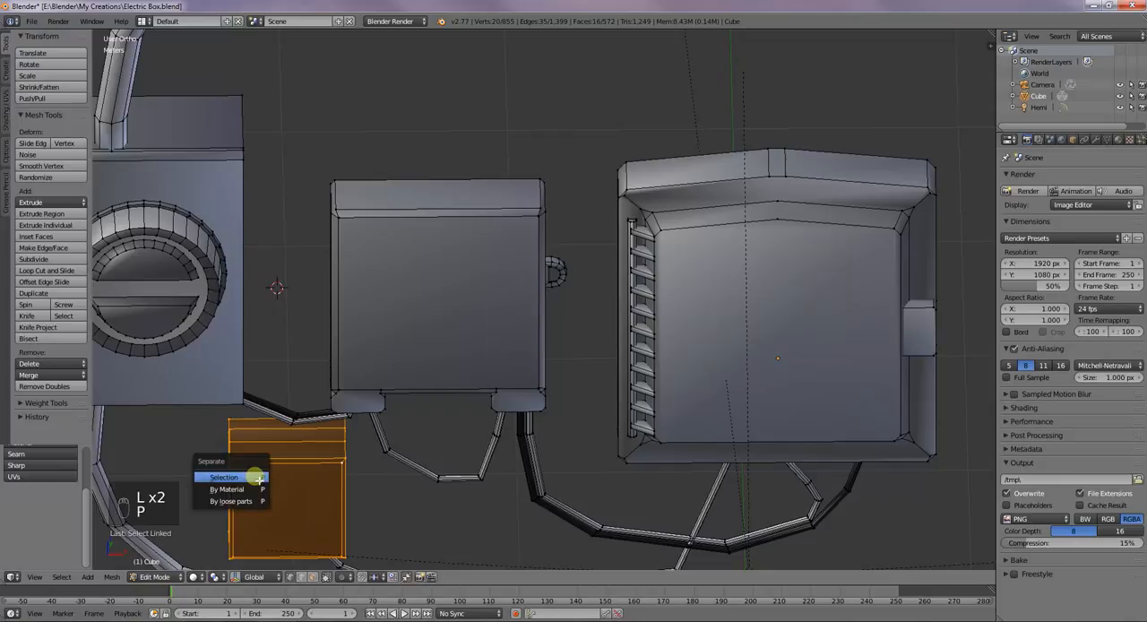
{"action": "left_click", "coordinate": [258, 478]}
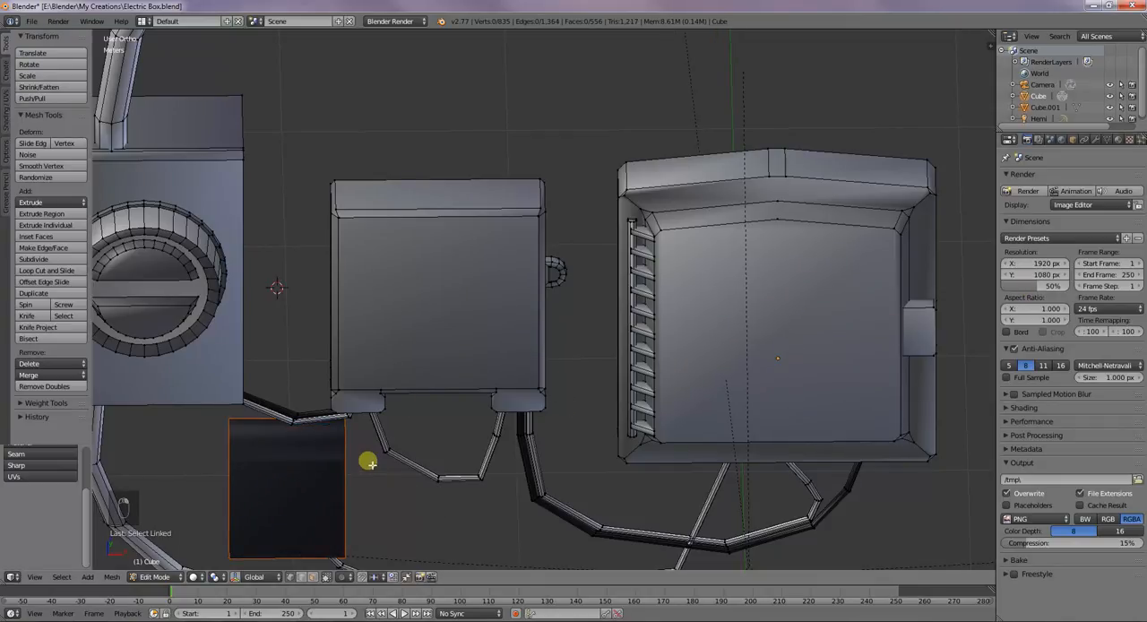
Leave the main mesh, select the separated dark box and enter Edit Mode on it
{"action": "key", "text": "Tab"}
{"action": "right_click", "coordinate": [332, 464]}
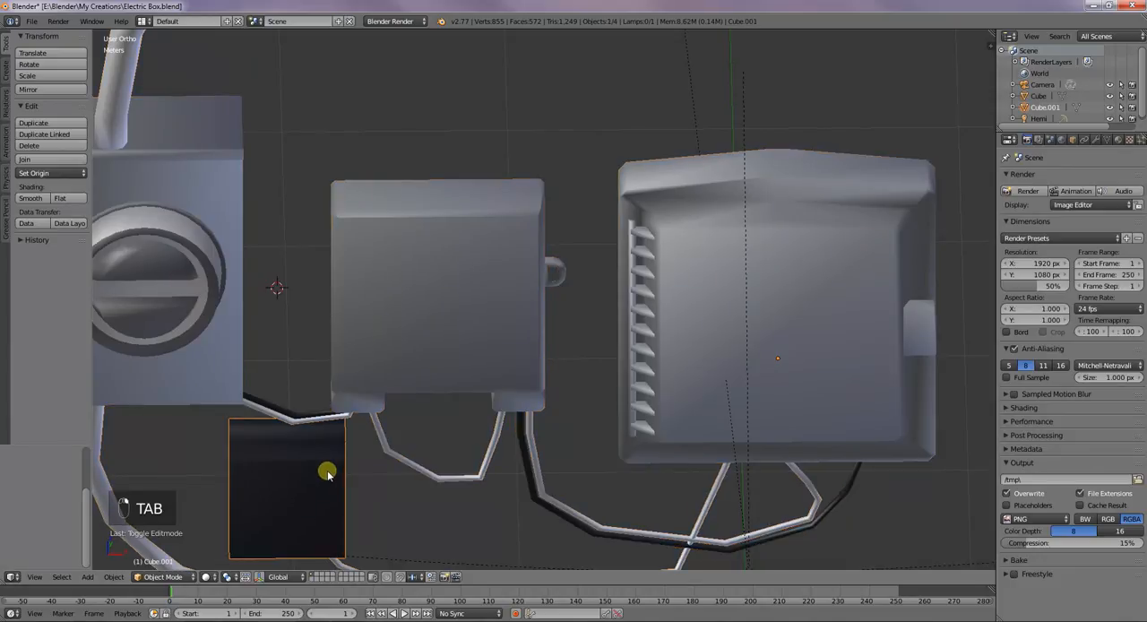
{"action": "key", "text": "Tab"}
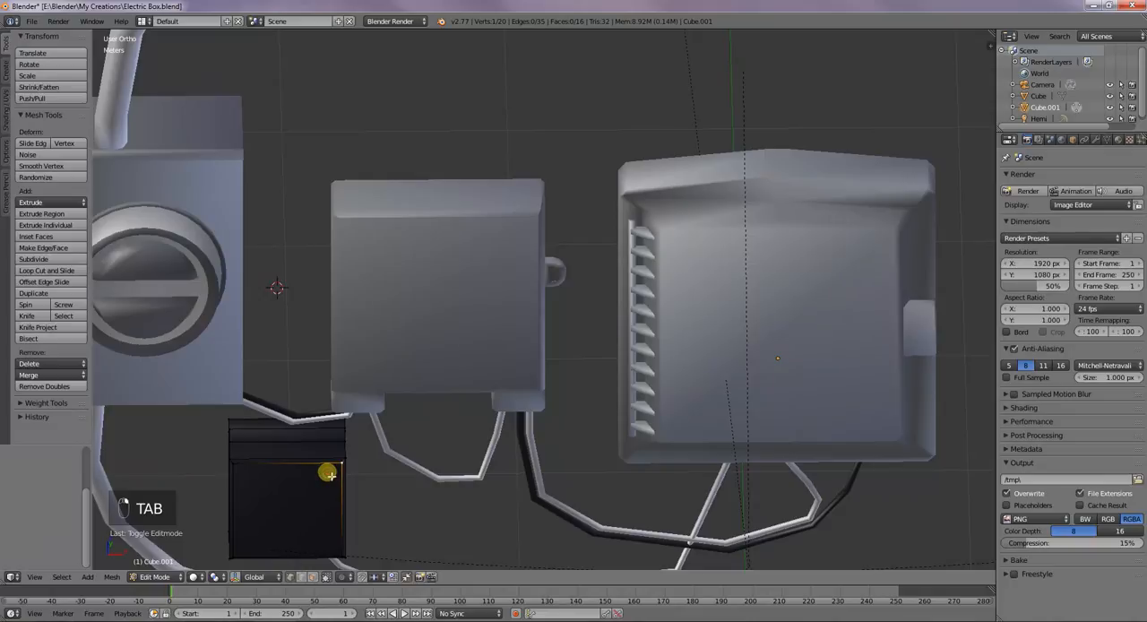
Add a Bevel modifier to the separated dark box
{"action": "left_click", "coordinate": [1095, 139]}
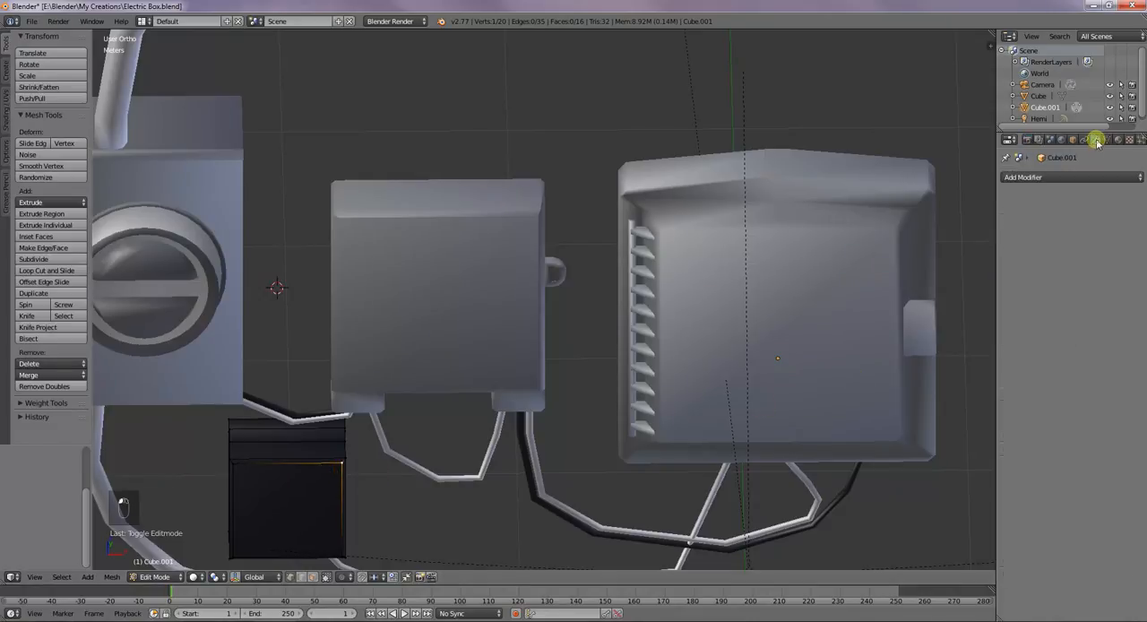
{"action": "left_click", "coordinate": [1075, 176]}
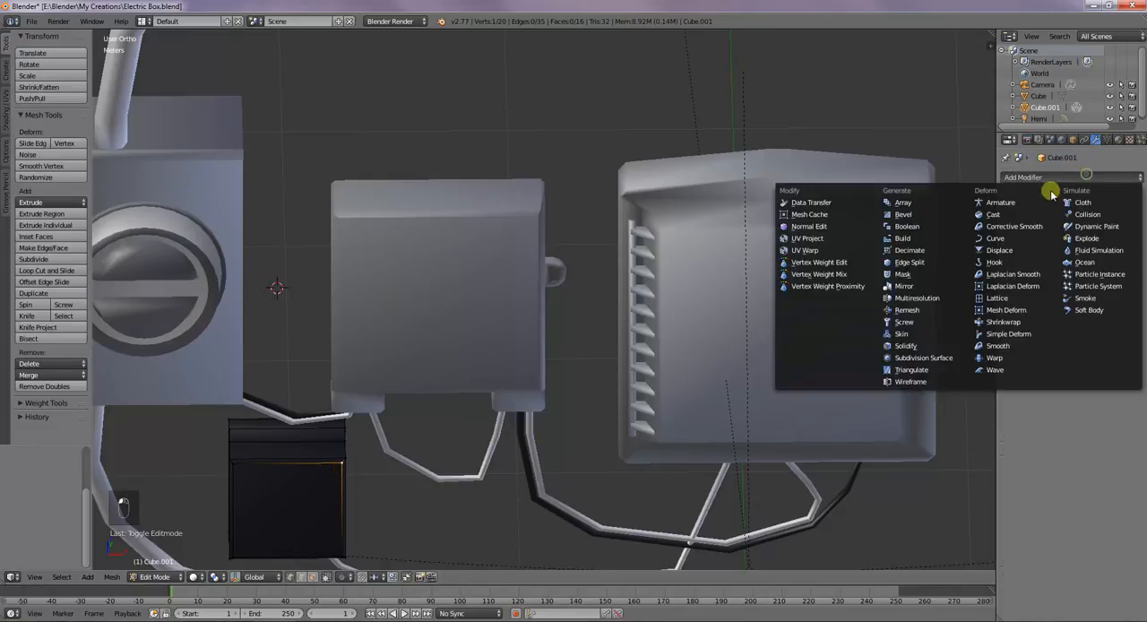
{"action": "left_click", "coordinate": [925, 216]}
Set the Bevel modifier's width to 28 cm on the dark box
{"action": "scroll", "coordinate": [332, 436], "scroll_direction": "up", "scroll_amount": 3}
{"action": "scroll", "coordinate": [281, 459], "scroll_direction": "down", "scroll_amount": 3}
{"action": "middle_click_drag", "start_coordinate": [281, 459], "coordinate": [630, 248]}
{"action": "scroll", "coordinate": [321, 462], "scroll_direction": "down", "scroll_amount": 3}
{"action": "scroll", "coordinate": [397, 487], "scroll_direction": "up", "scroll_amount": 4}
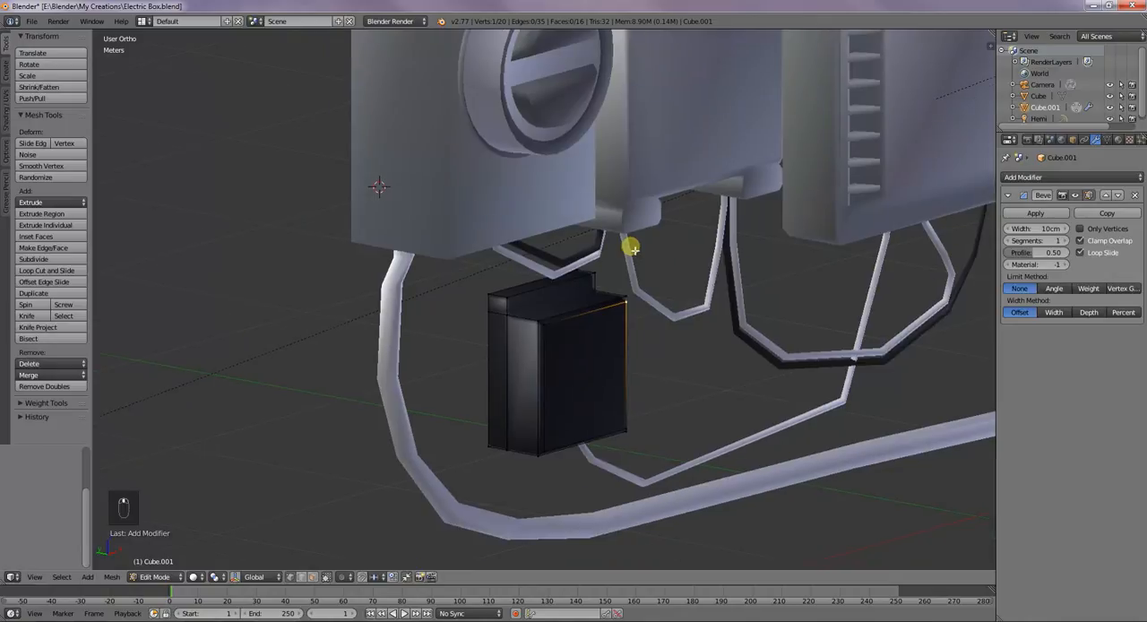
{"action": "scroll", "coordinate": [612, 384], "scroll_direction": "up", "scroll_amount": 4}
{"action": "scroll", "coordinate": [611, 384], "scroll_direction": "up", "scroll_amount": 2}
{"action": "scroll", "coordinate": [607, 383], "scroll_direction": "up", "scroll_amount": 2}
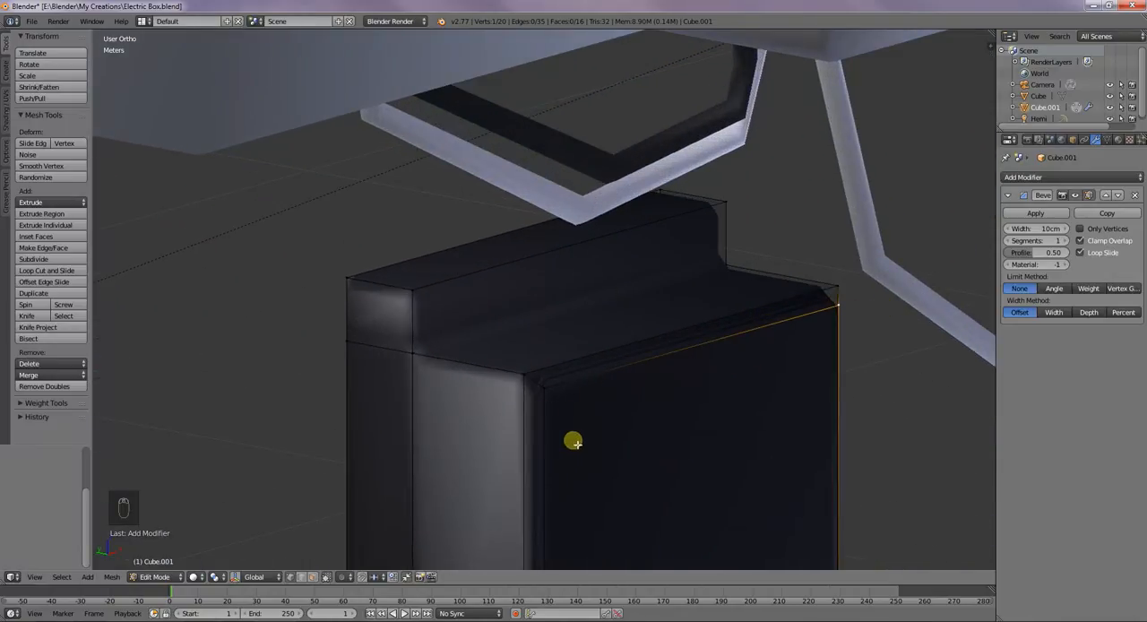
{"action": "left_click_drag", "start_coordinate": [1020, 234], "coordinate": [1072, 227]}
{"action": "left_click_drag", "start_coordinate": [997, 234], "coordinate": [932, 245]}
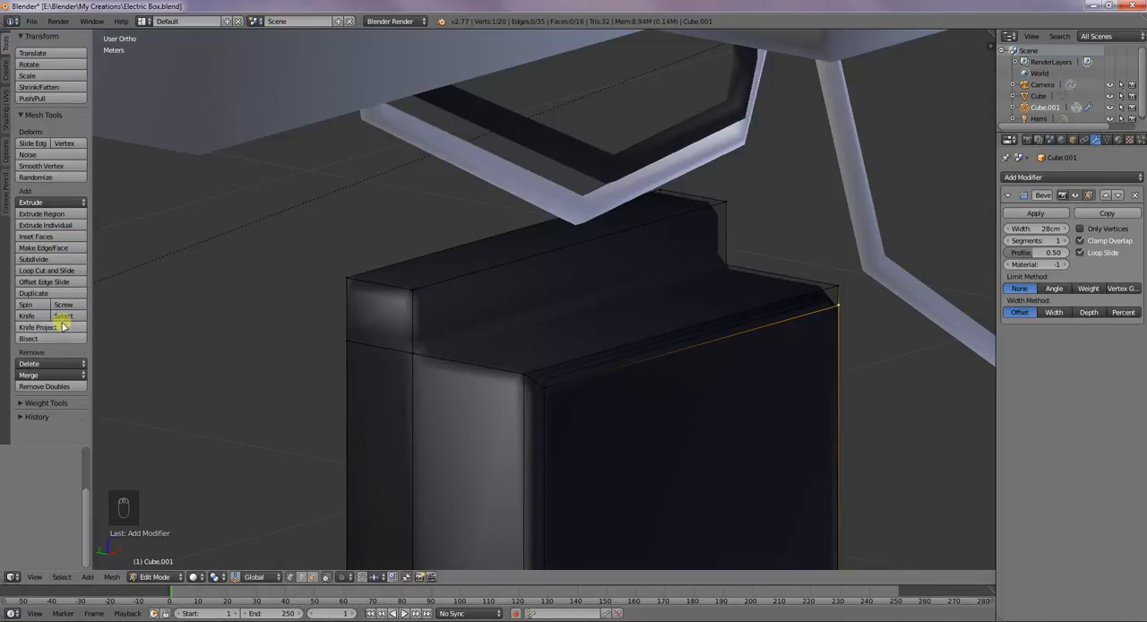
Recalculate the normals and apply flat face shading to the dark box's selected geometry
{"action": "left_click", "coordinate": [7, 78]}
{"action": "left_click", "coordinate": [9, 101]}
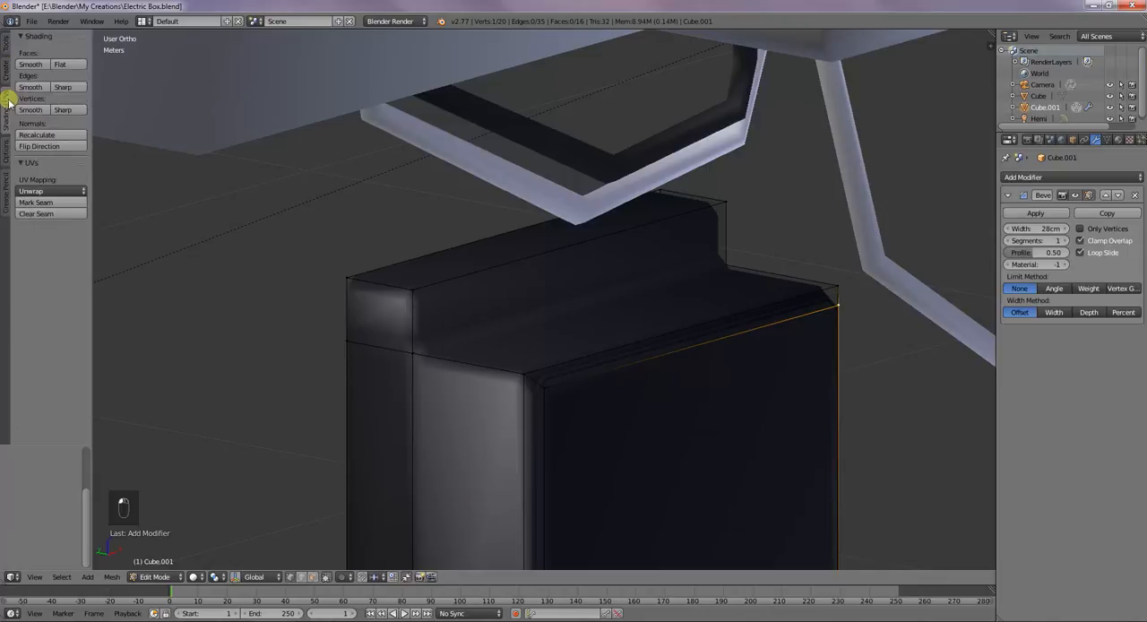
{"action": "left_click", "coordinate": [35, 134]}
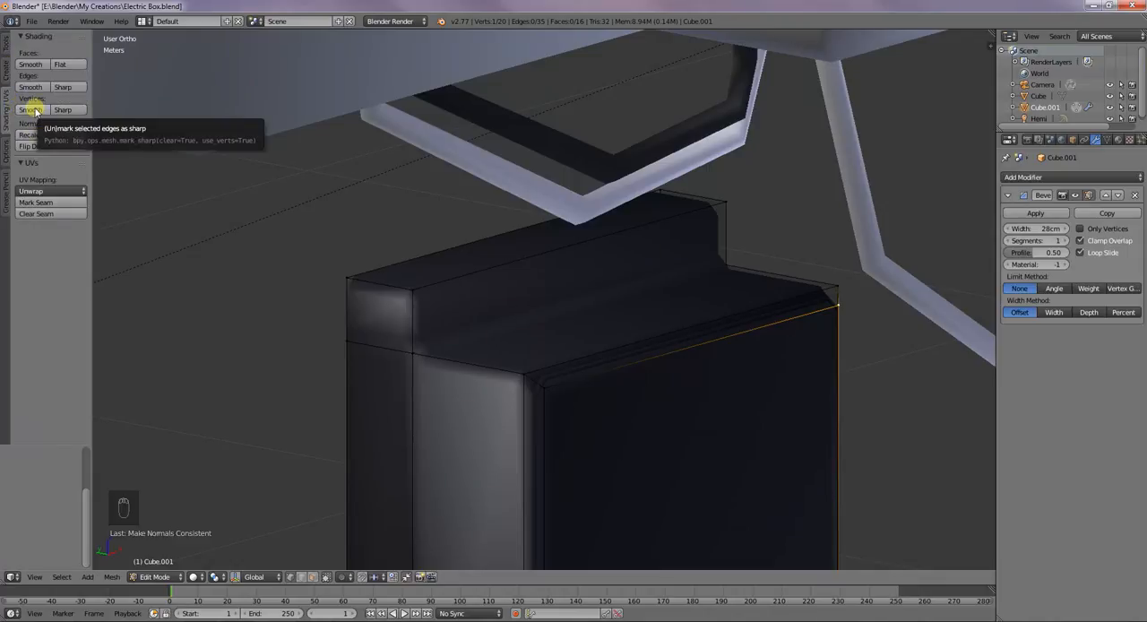
{"action": "left_click", "coordinate": [63, 64]}
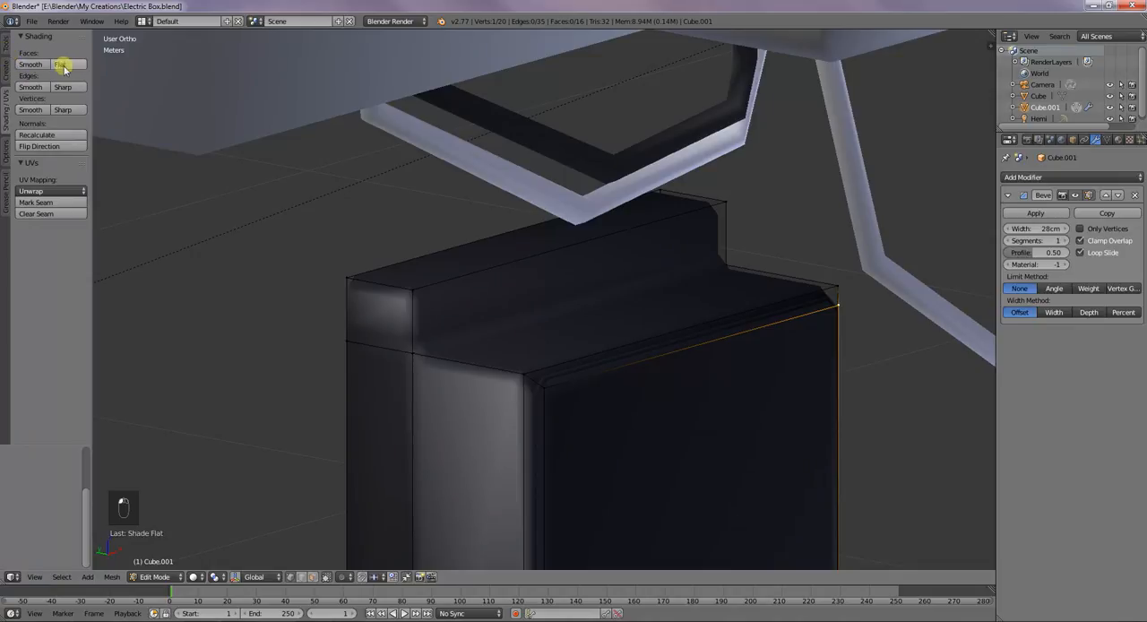
{"action": "left_click", "coordinate": [7, 46]}
Raise the dark box's bevel width to 56 cm and its segments to 71
{"action": "mouse_move", "coordinate": [619, 282]}
{"action": "middle_mouse_down"}
{"action": "mouse_move", "coordinate": [660, 381]}
{"action": "mouse_move", "coordinate": [588, 361]}
{"action": "mouse_move", "coordinate": [479, 361]}
{"action": "mouse_move", "coordinate": [479, 389]}
{"action": "mouse_move", "coordinate": [648, 375]}
{"action": "mouse_move", "coordinate": [673, 399]}
{"action": "mouse_move", "coordinate": [729, 395]}
{"action": "middle_mouse_up"}
{"action": "scroll", "coordinate": [540, 381], "scroll_direction": "down", "scroll_amount": 3}
{"action": "mouse_move", "coordinate": [1049, 235]}
{"action": "left_mouse_down"}
{"action": "mouse_move", "coordinate": [998, 225]}
{"action": "mouse_move", "coordinate": [1080, 240]}
{"action": "mouse_move", "coordinate": [846, 289]}
{"action": "left_mouse_up"}
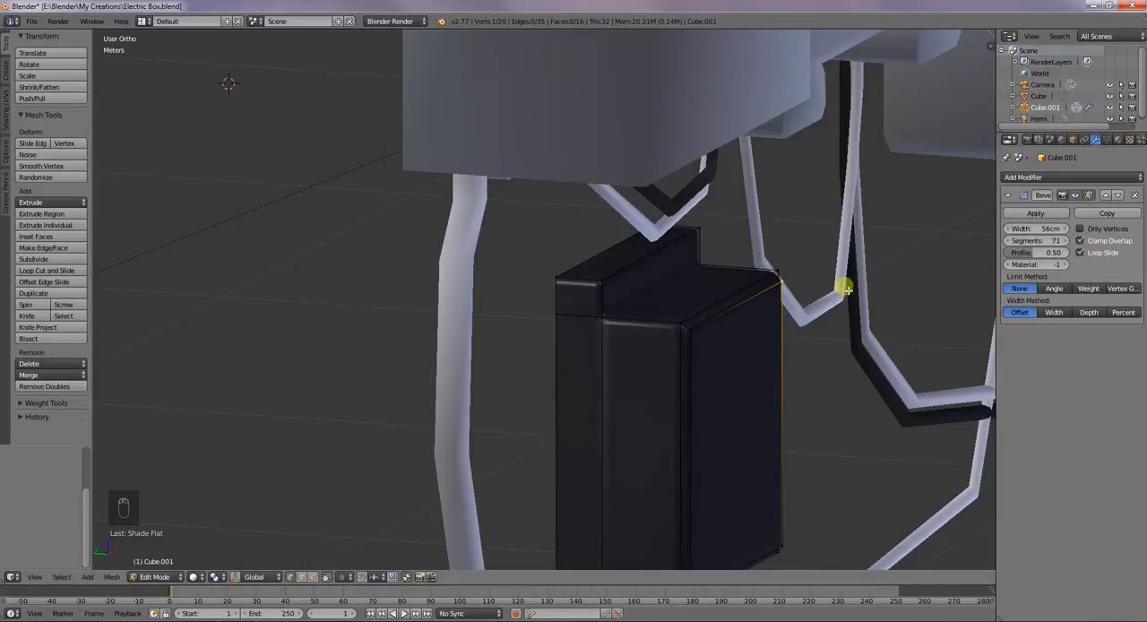
Reduce the bevel segments on the dark box to 53 and check the edges up close
{"action": "scroll", "coordinate": [756, 363], "scroll_direction": "up", "scroll_amount": 2}
{"action": "scroll", "coordinate": [780, 369], "scroll_direction": "up", "scroll_amount": 2}
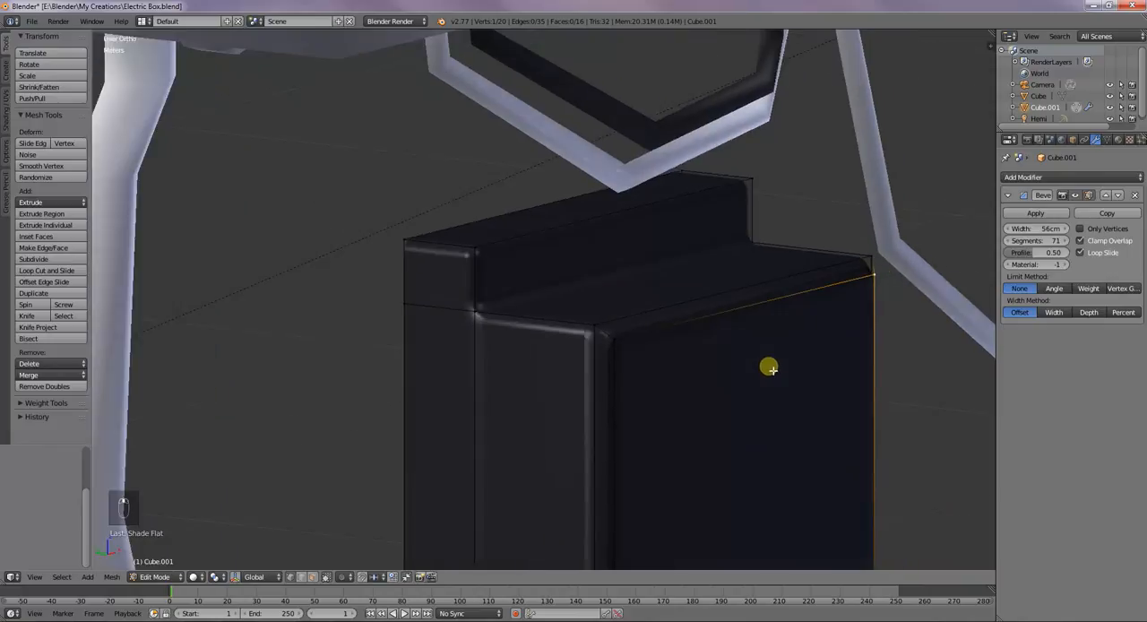
{"action": "scroll", "coordinate": [684, 370], "scroll_direction": "up", "scroll_amount": 2}
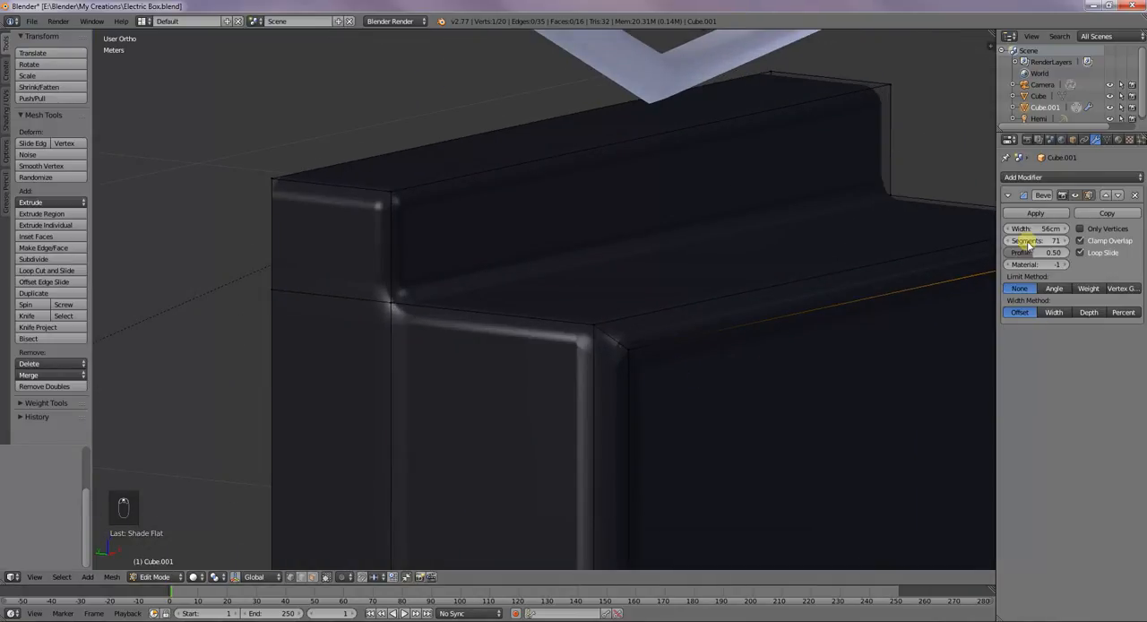
{"action": "mouse_move", "coordinate": [1011, 234]}
{"action": "left_mouse_down"}
{"action": "mouse_move", "coordinate": [948, 231]}
{"action": "mouse_move", "coordinate": [984, 230]}
{"action": "left_mouse_up"}
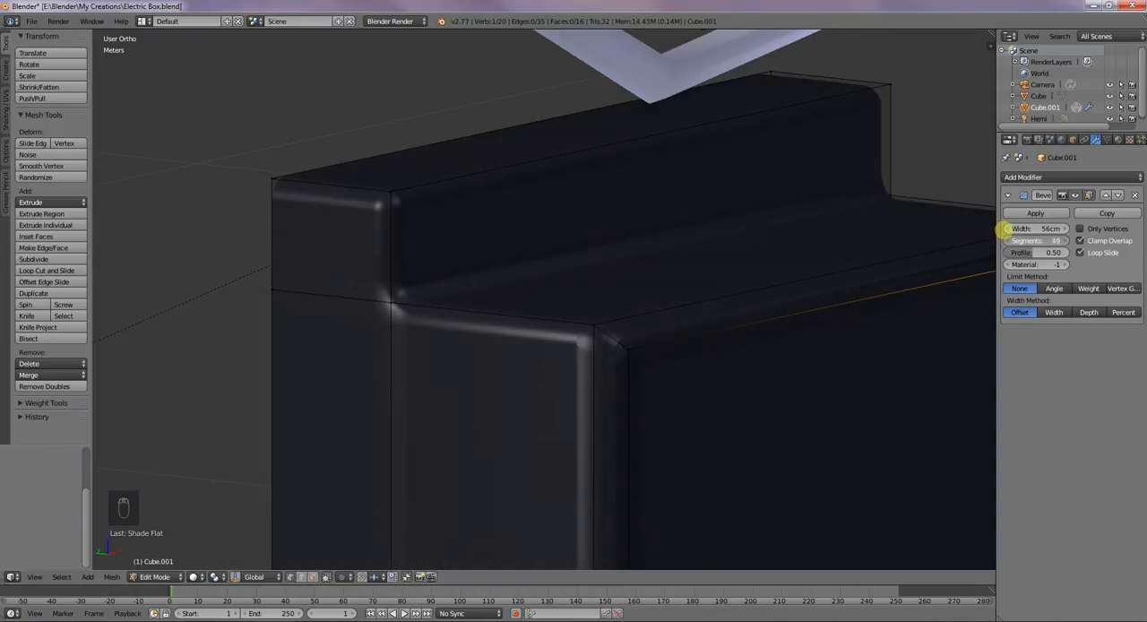
{"action": "left_click_drag", "start_coordinate": [968, 229], "coordinate": [948, 228]}
Set the bevel to 4 segments and try a profile of 1.00 before changing it to 0.49
{"action": "scroll", "coordinate": [732, 331], "scroll_direction": "down", "scroll_amount": 3}
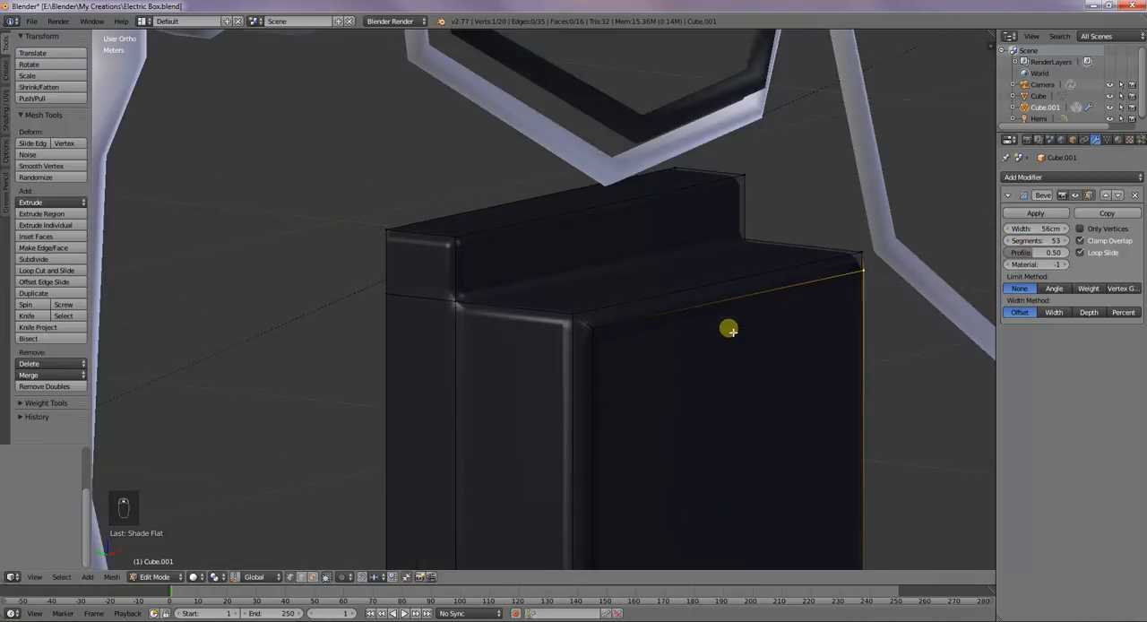
{"action": "scroll", "coordinate": [735, 345], "scroll_direction": "down", "scroll_amount": 3}
{"action": "middle_click_drag", "start_coordinate": [733, 365], "coordinate": [742, 336]}
{"action": "mouse_move", "coordinate": [1051, 251]}
{"action": "left_mouse_down"}
{"action": "mouse_move", "coordinate": [1082, 252]}
{"action": "mouse_move", "coordinate": [958, 248]}
{"action": "mouse_move", "coordinate": [1091, 241]}
{"action": "mouse_move", "coordinate": [944, 236]}
{"action": "left_mouse_up"}
{"action": "mouse_move", "coordinate": [731, 253]}
{"action": "middle_mouse_down"}
{"action": "mouse_move", "coordinate": [732, 278]}
{"action": "mouse_move", "coordinate": [696, 343]}
{"action": "middle_mouse_up"}
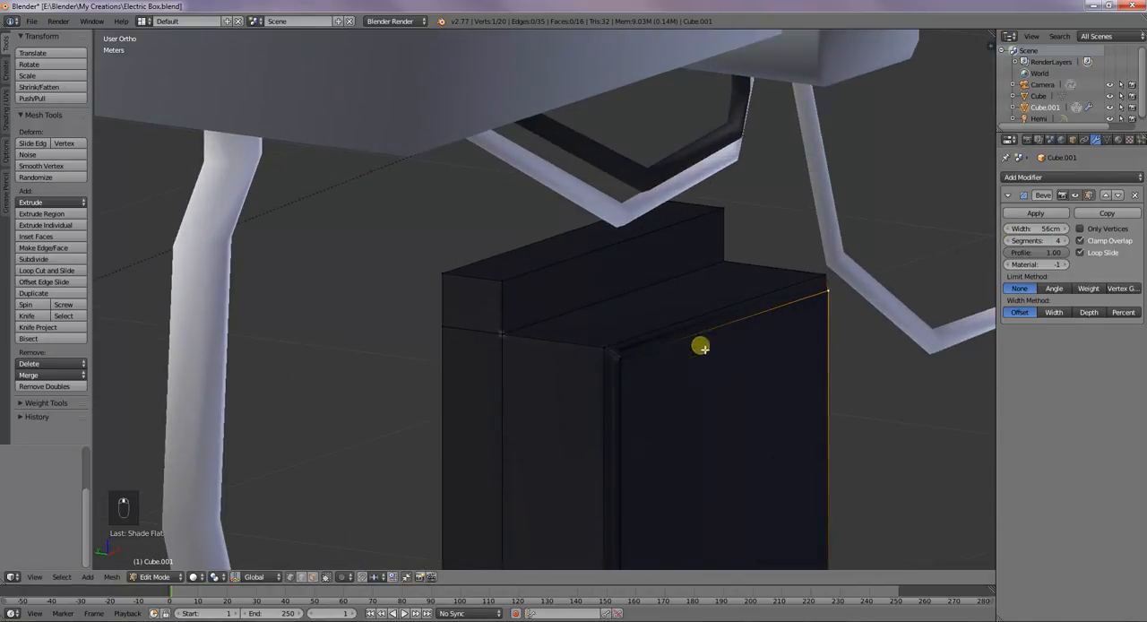
{"action": "mouse_move", "coordinate": [1042, 252]}
{"action": "left_mouse_down"}
{"action": "mouse_move", "coordinate": [989, 246]}
{"action": "mouse_move", "coordinate": [1055, 265]}
{"action": "mouse_move", "coordinate": [1024, 264]}
{"action": "left_mouse_up"}
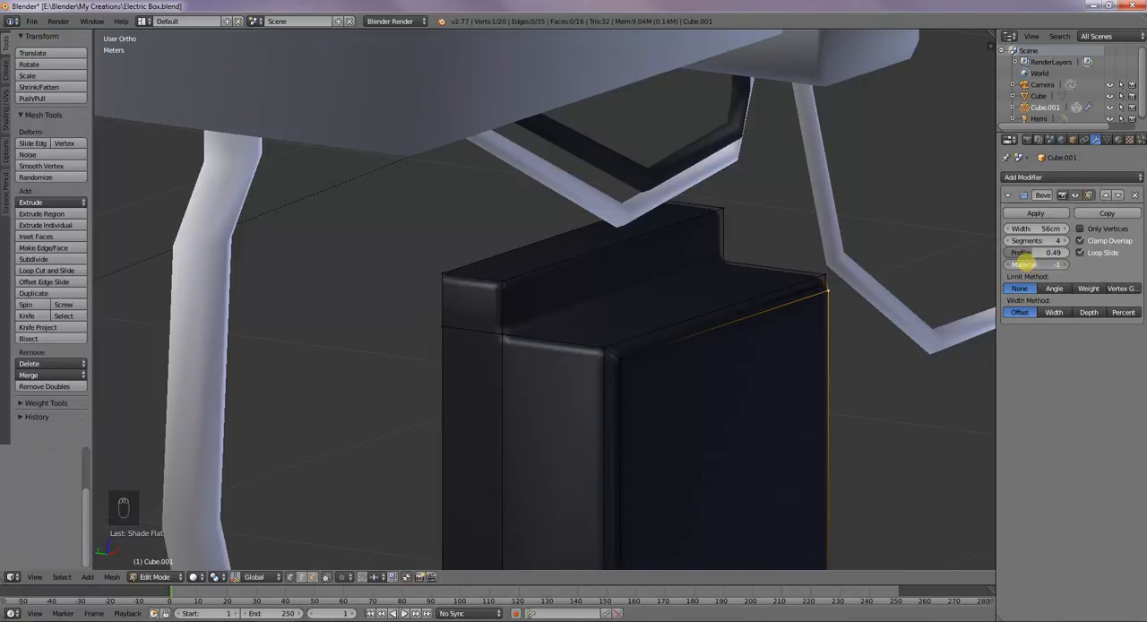
Remove the Bevel modifier from the dark box
{"action": "scroll", "coordinate": [875, 320], "scroll_direction": "down", "scroll_amount": 5}
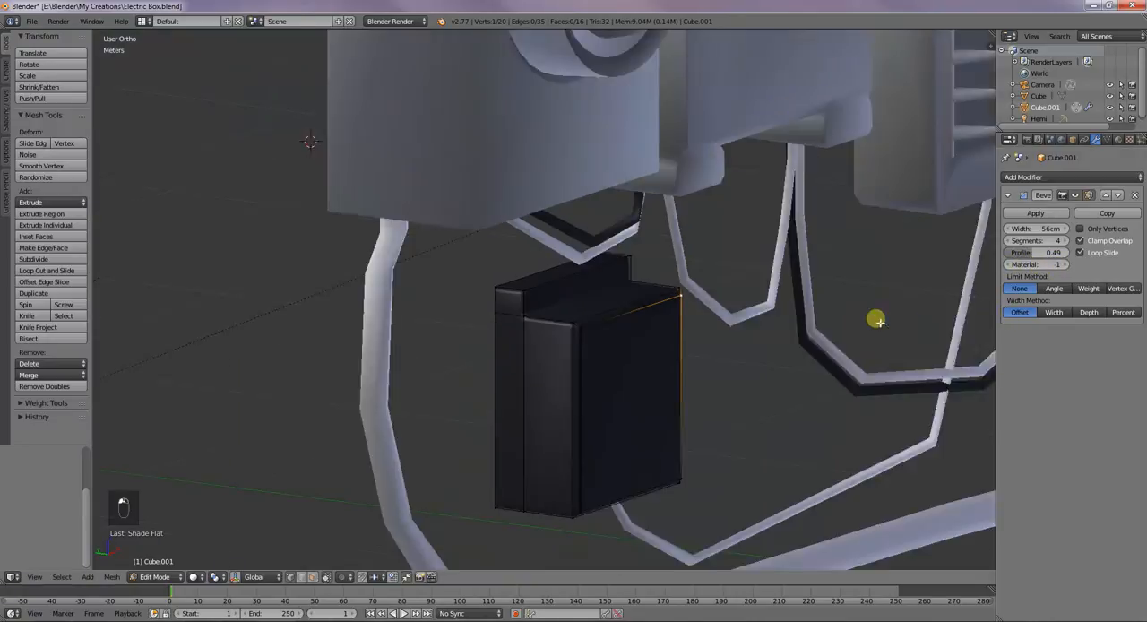
{"action": "middle_click_drag", "start_coordinate": [841, 283], "coordinate": [702, 321]}
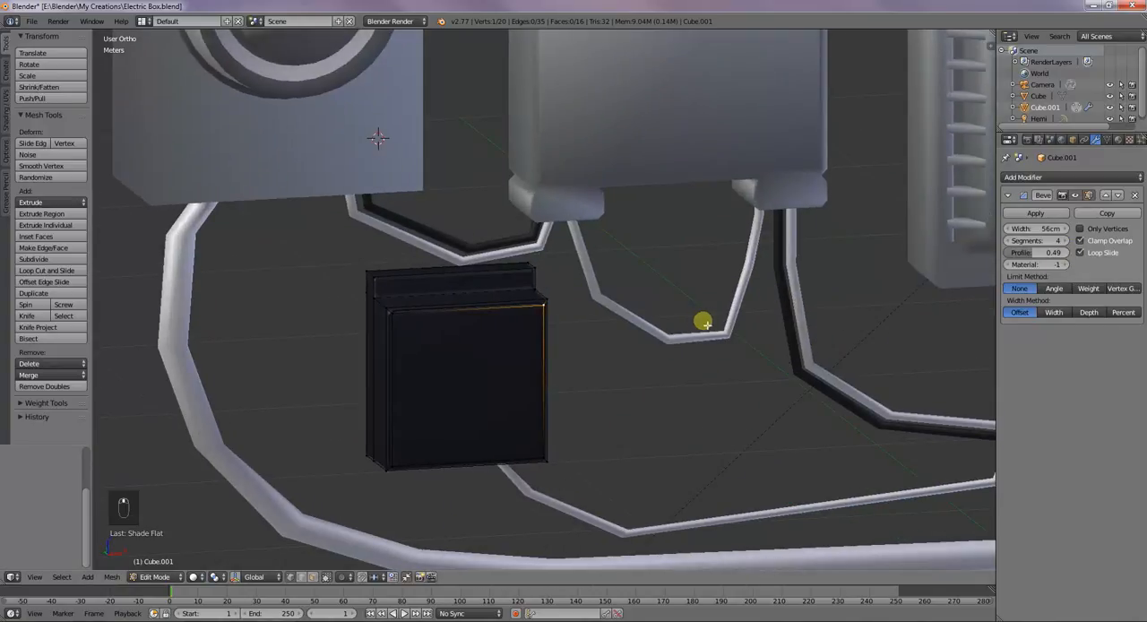
{"action": "left_click", "coordinate": [1134, 195]}
Leave Edit Mode on the dark box and select all objects in the scene
{"action": "scroll", "coordinate": [694, 400], "scroll_direction": "up", "scroll_amount": 6}
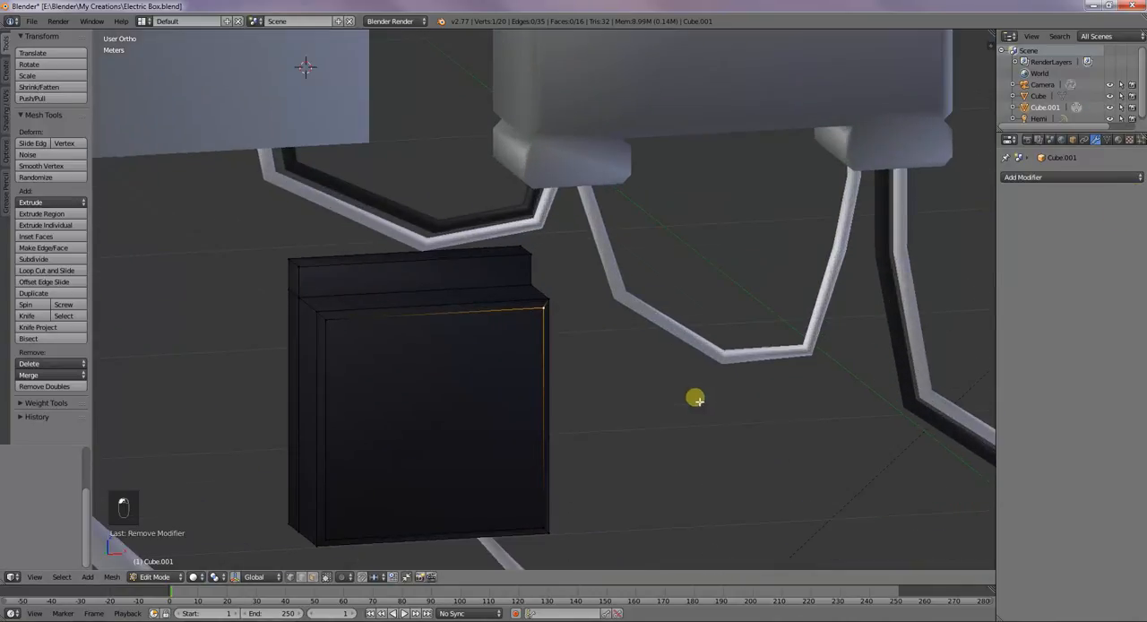
{"action": "scroll", "coordinate": [578, 423], "scroll_direction": "down", "scroll_amount": 6}
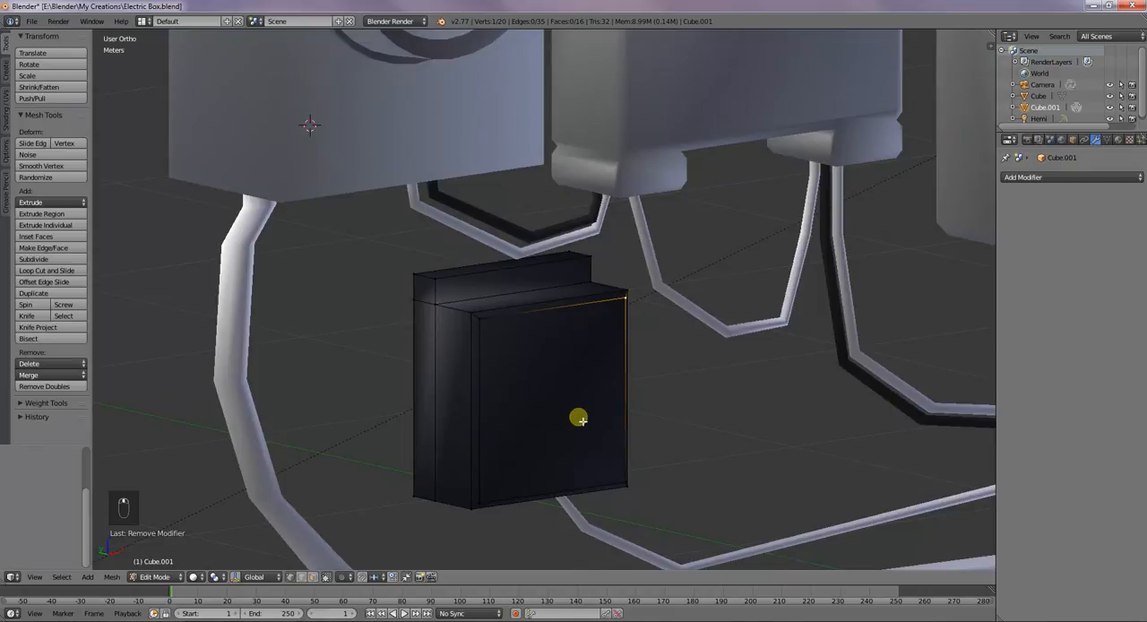
{"action": "scroll", "coordinate": [574, 417], "scroll_direction": "down", "scroll_amount": 4}
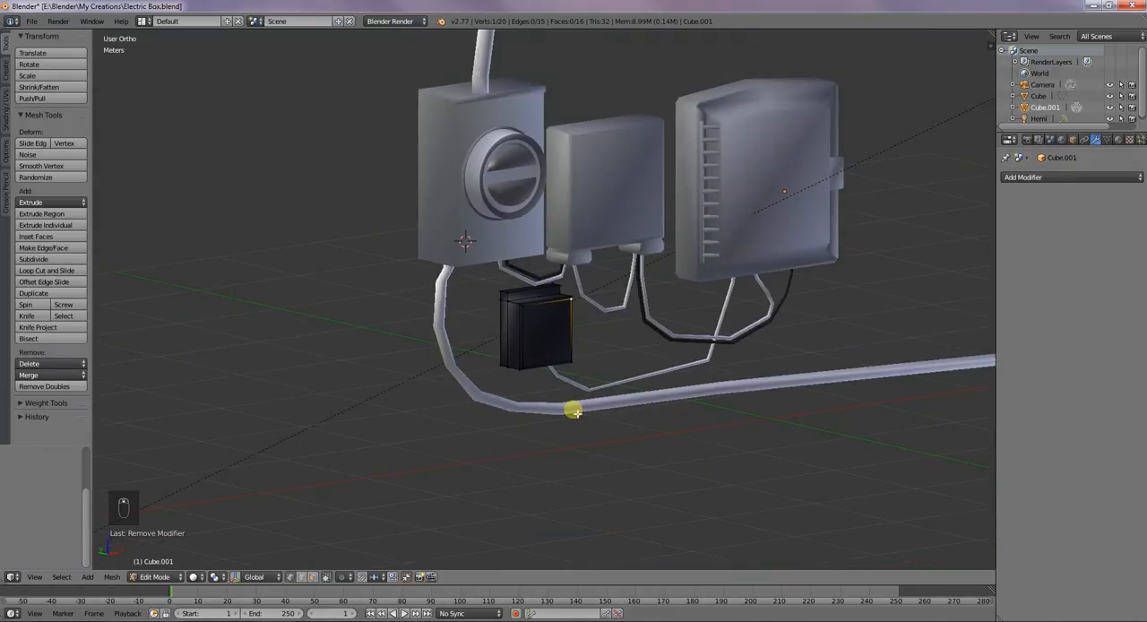
{"action": "key", "text": "Tab"}
{"action": "key", "text": "a"}
{"action": "key", "text": "a"}
{"action": "key", "text": "a"}
{"action": "key", "text": "a"}
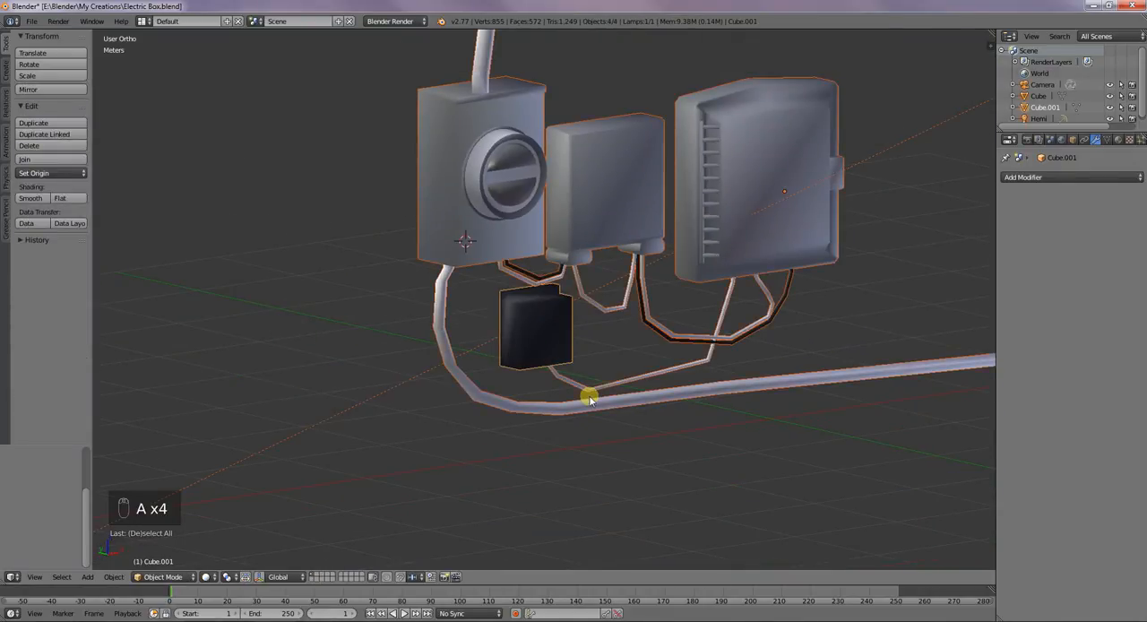
Select only the main electric box mesh and the dark box, without camera or lamp, and join them into one object
{"action": "scroll", "coordinate": [589, 399], "scroll_direction": "down", "scroll_amount": 6}
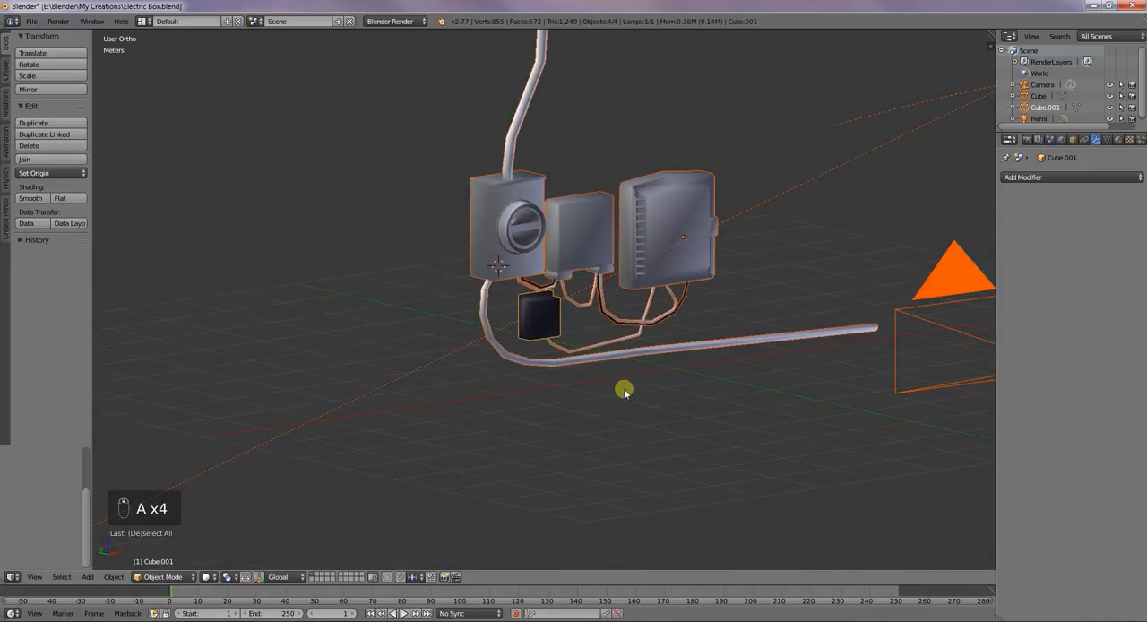
{"action": "right_click", "coordinate": [735, 290], "text": "shift"}
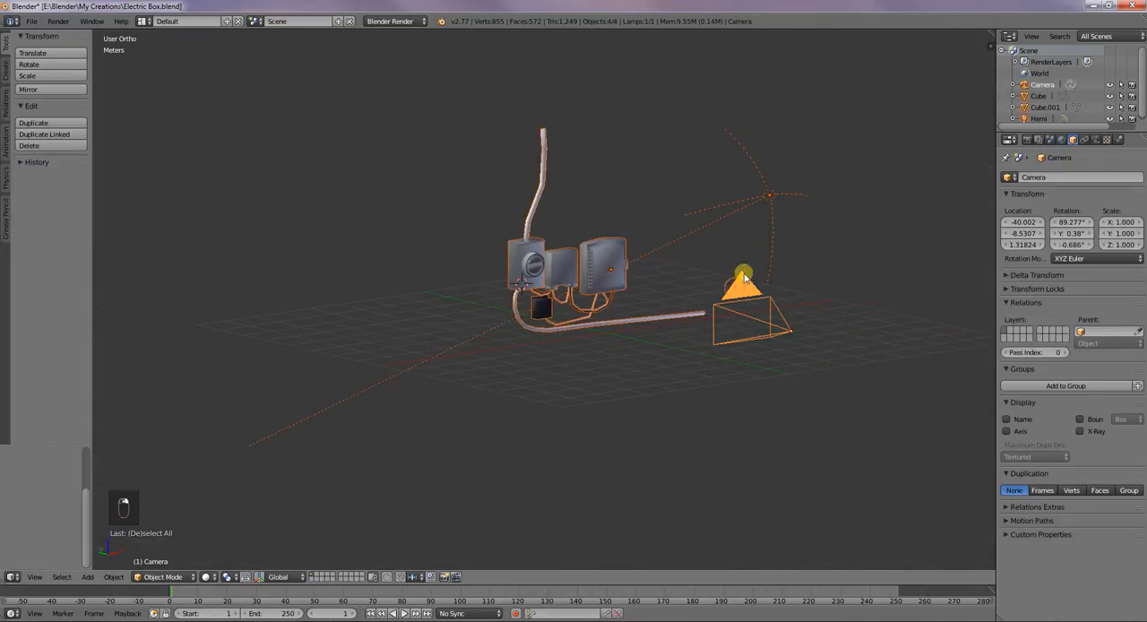
{"action": "right_click", "coordinate": [770, 190], "text": "shift"}
{"action": "right_click", "coordinate": [741, 289], "text": "shift"}
{"action": "right_click", "coordinate": [741, 289]}
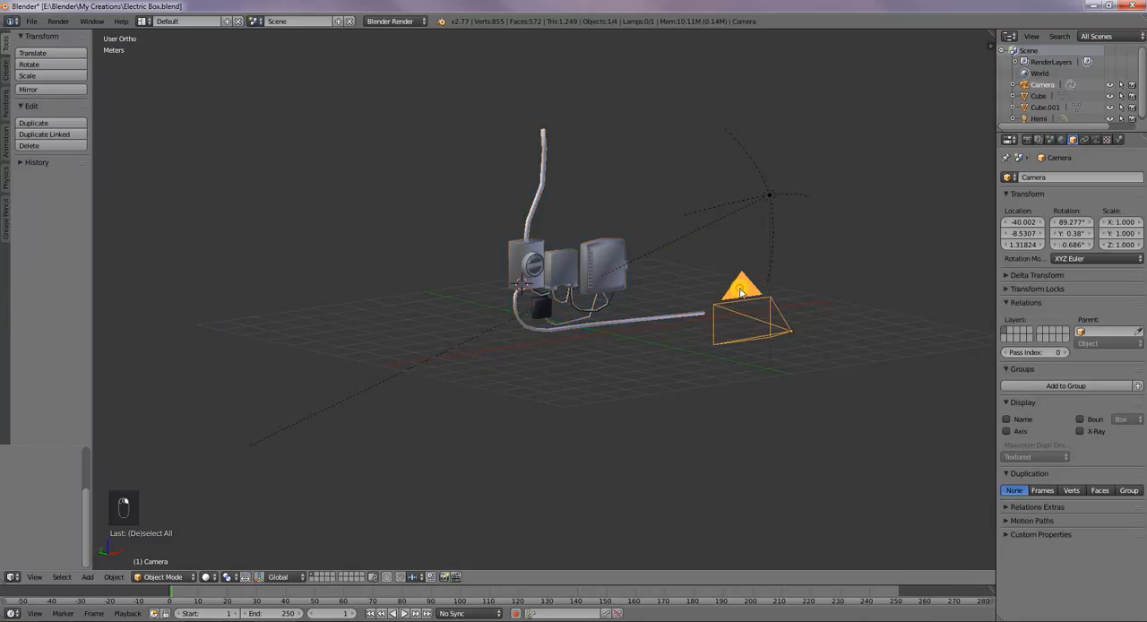
{"action": "right_click", "coordinate": [606, 276]}
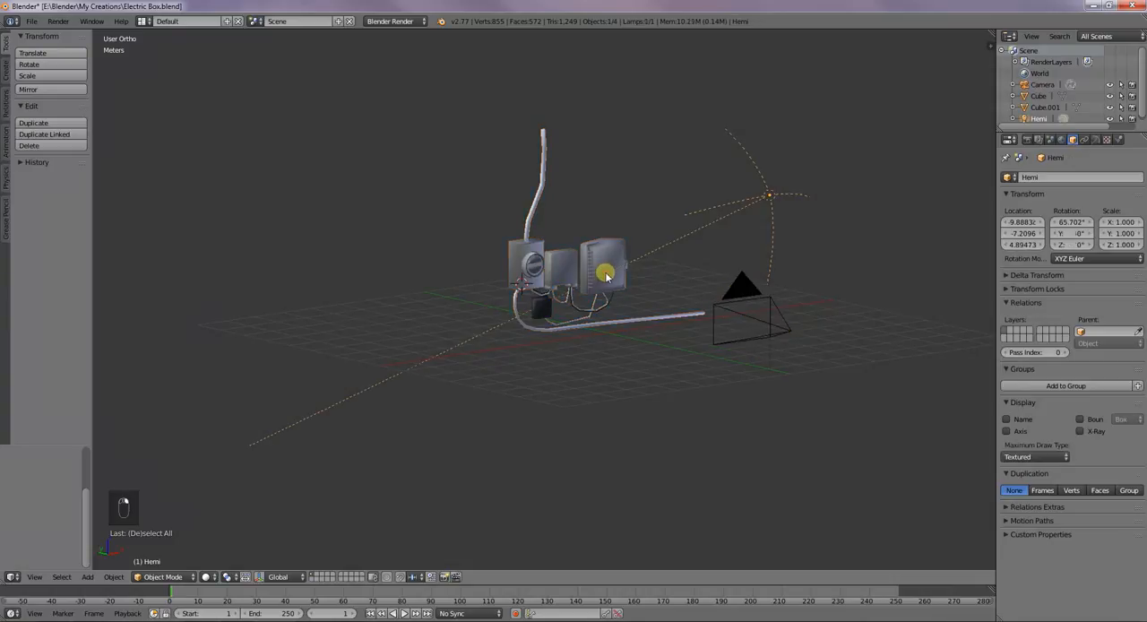
{"action": "right_click", "coordinate": [599, 258]}
{"action": "right_click", "coordinate": [538, 313], "text": "shift"}
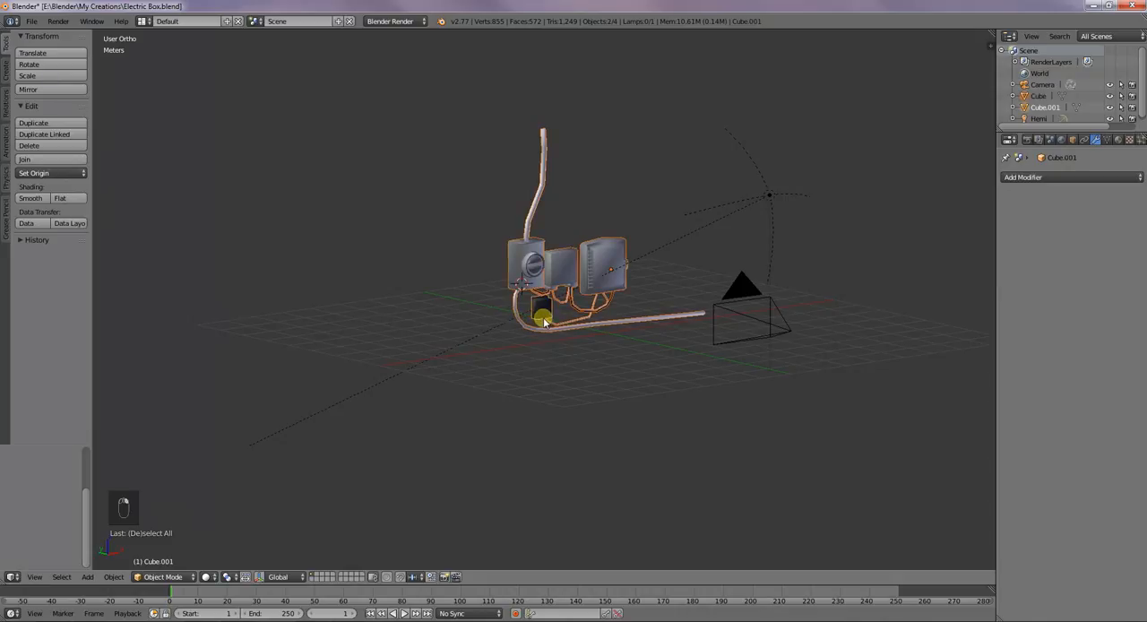
{"action": "key", "text": "ctrl+j"}
Check the camera view, render the joined electric box scene and return to the 3D View
{"action": "scroll", "coordinate": [602, 302], "scroll_direction": "up", "scroll_amount": 7}
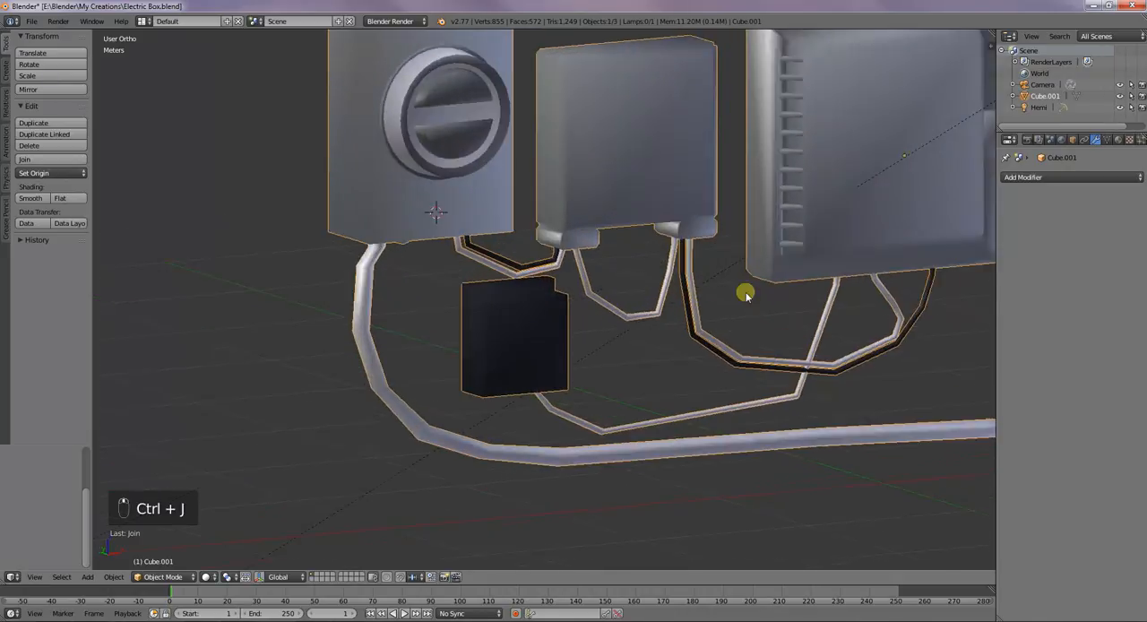
{"action": "scroll", "coordinate": [704, 289], "scroll_direction": "down", "scroll_amount": 6}
{"action": "middle_click_drag", "start_coordinate": [666, 289], "coordinate": [704, 310]}
{"action": "key", "text": "KP_0"}
{"action": "key", "text": "KP_0"}
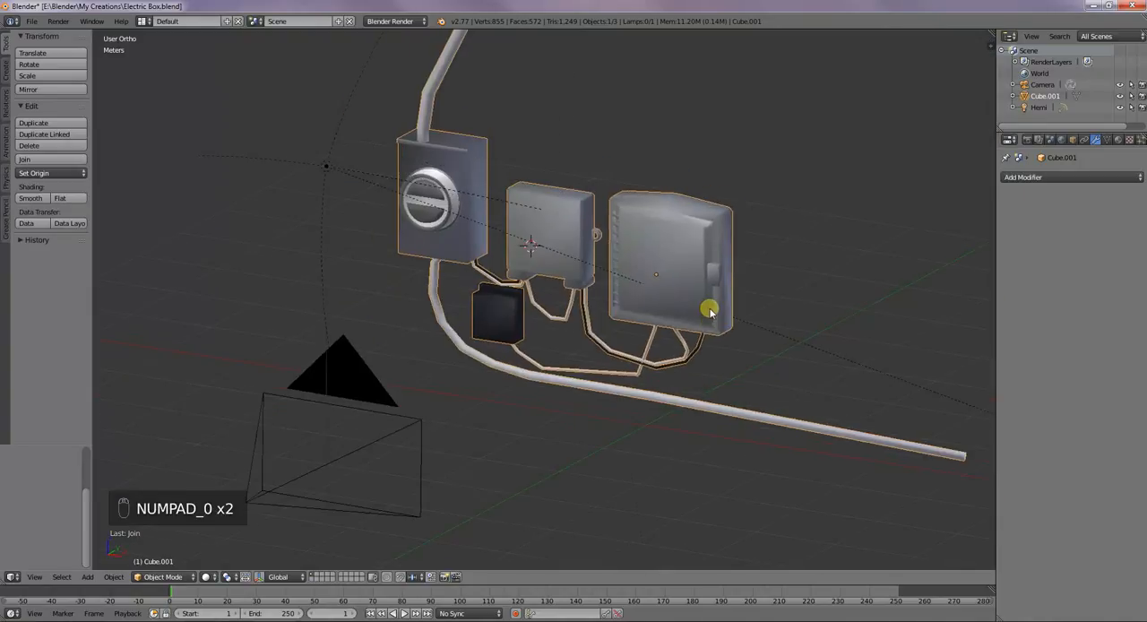
{"action": "middle_click_drag", "start_coordinate": [674, 306], "coordinate": [706, 306]}
{"action": "scroll", "coordinate": [706, 306], "scroll_direction": "down", "scroll_amount": 4}
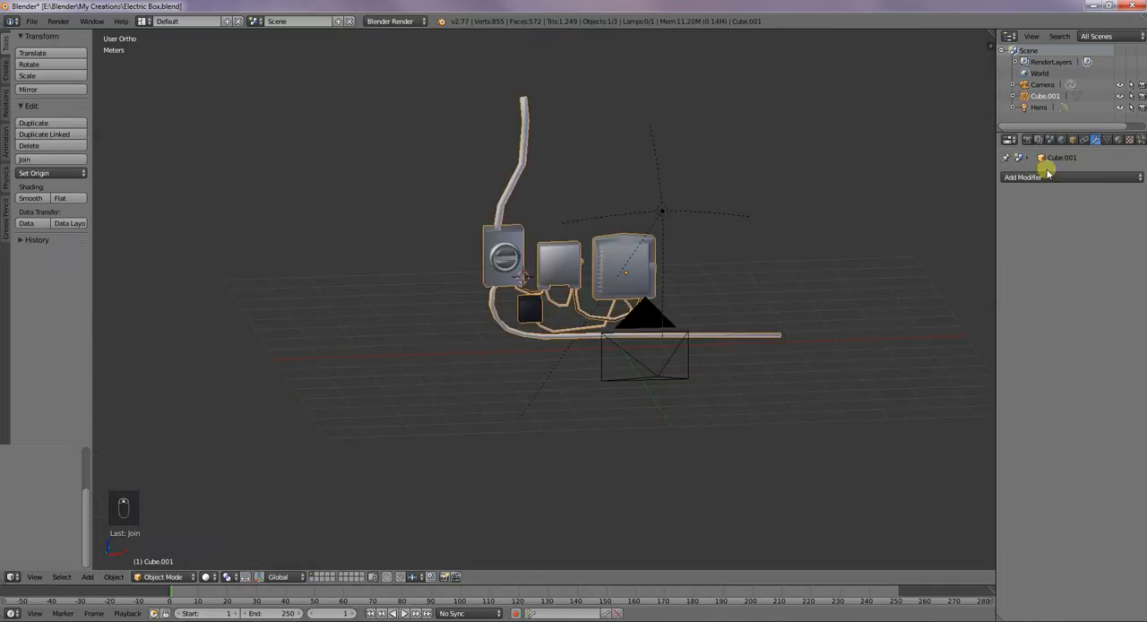
{"action": "left_click", "coordinate": [1028, 140]}
{"action": "left_click", "coordinate": [1024, 191]}
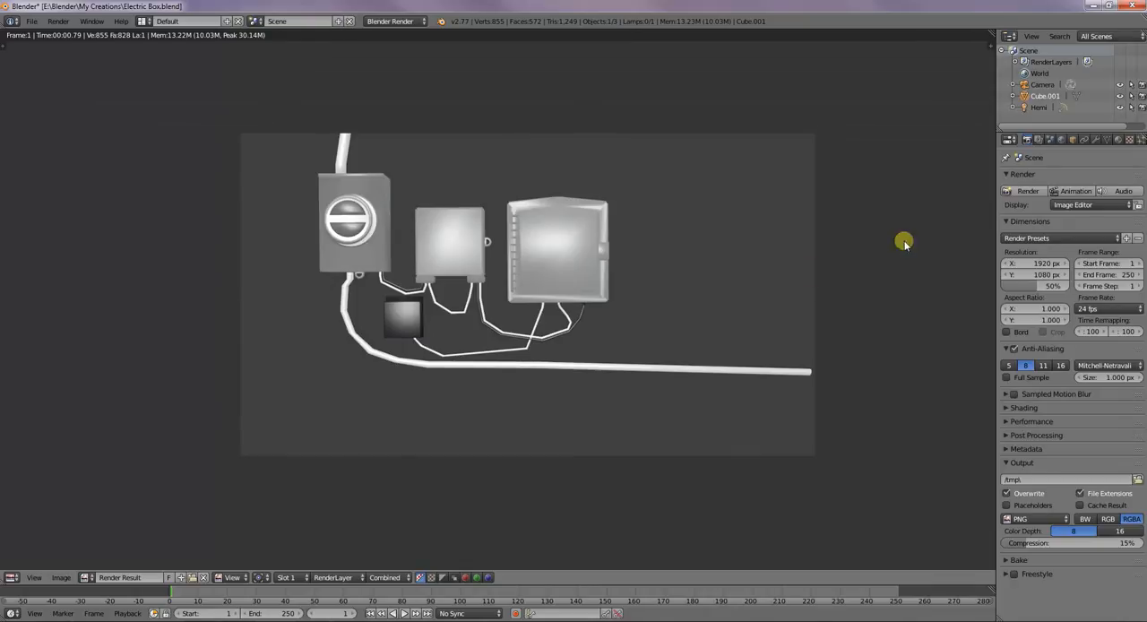
{"action": "left_click", "coordinate": [12, 577]}
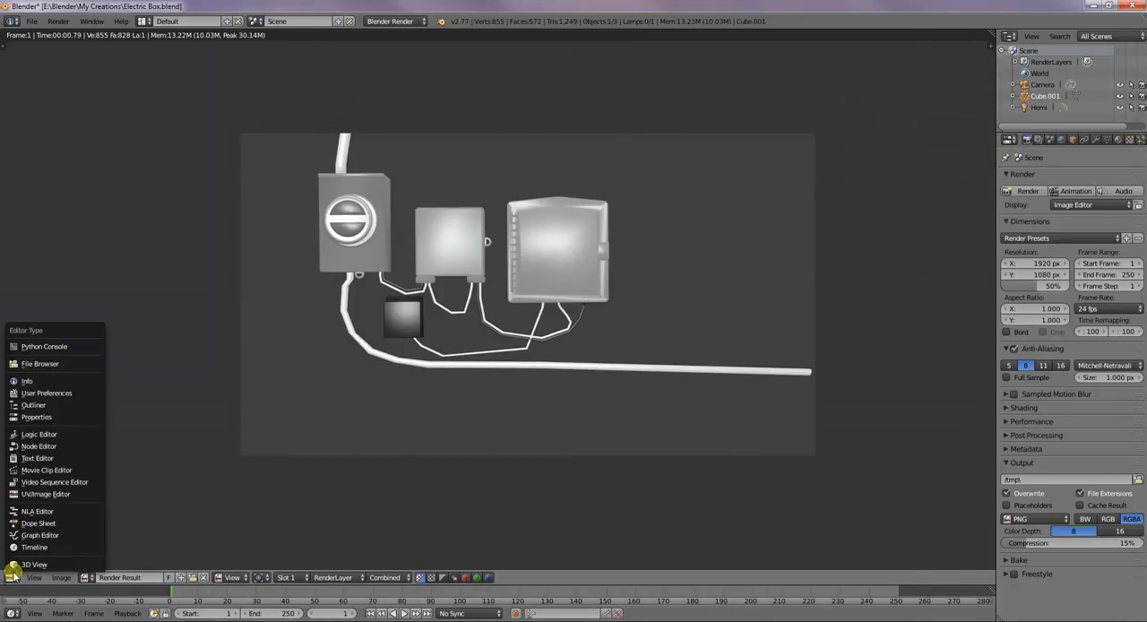
{"action": "left_click", "coordinate": [36, 564]}
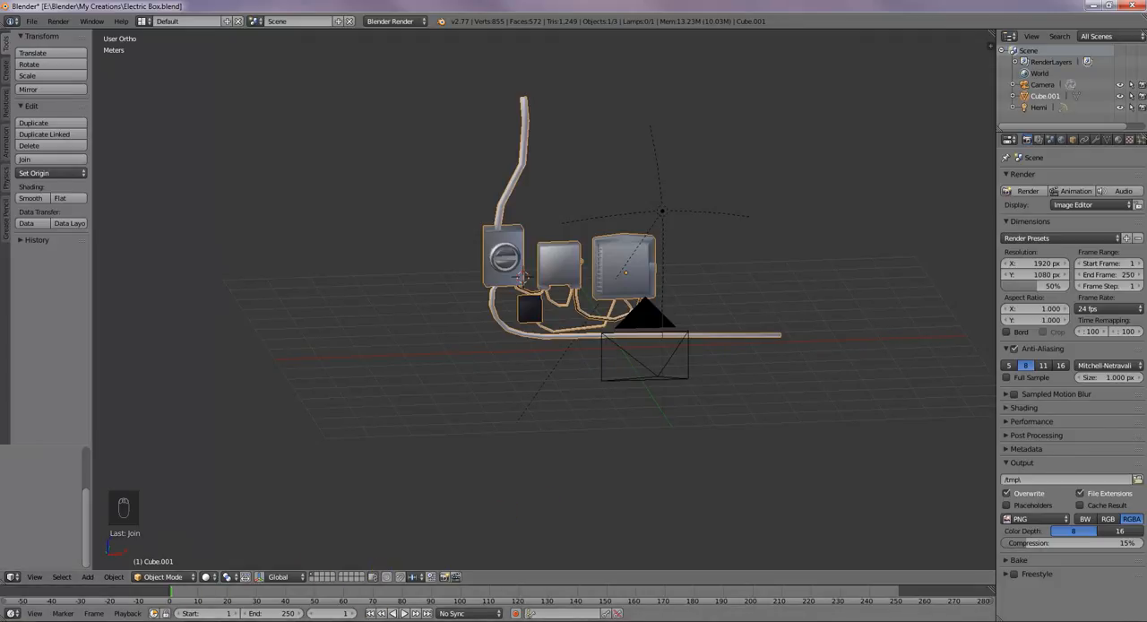
{"action": "left_click", "coordinate": [350, 621]}
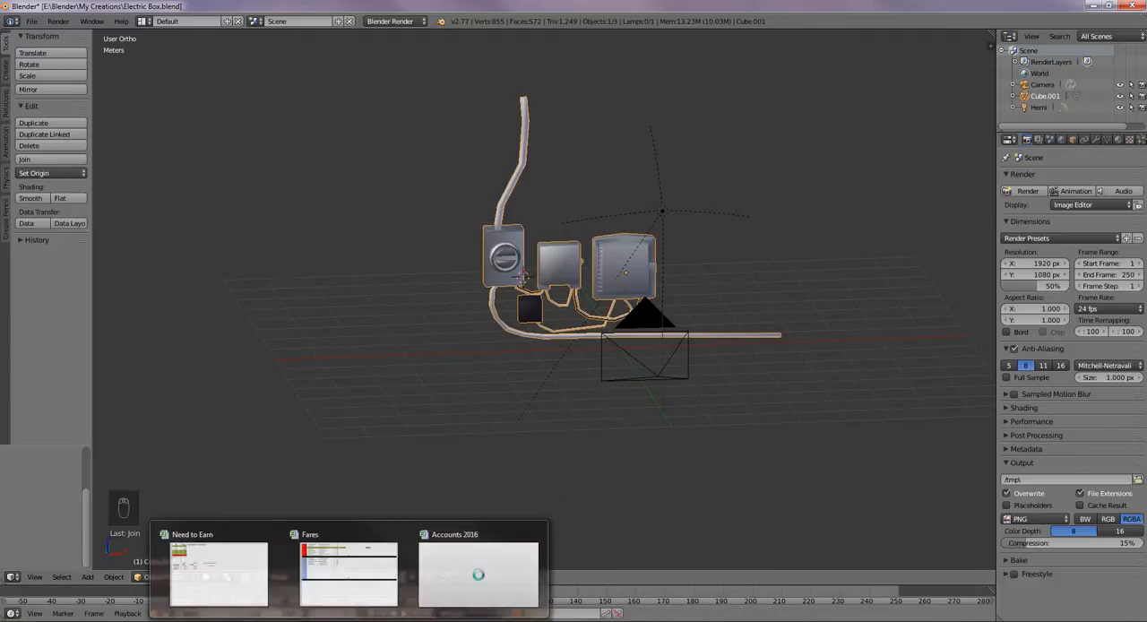
{"action": "left_click", "coordinate": [834, 423]}
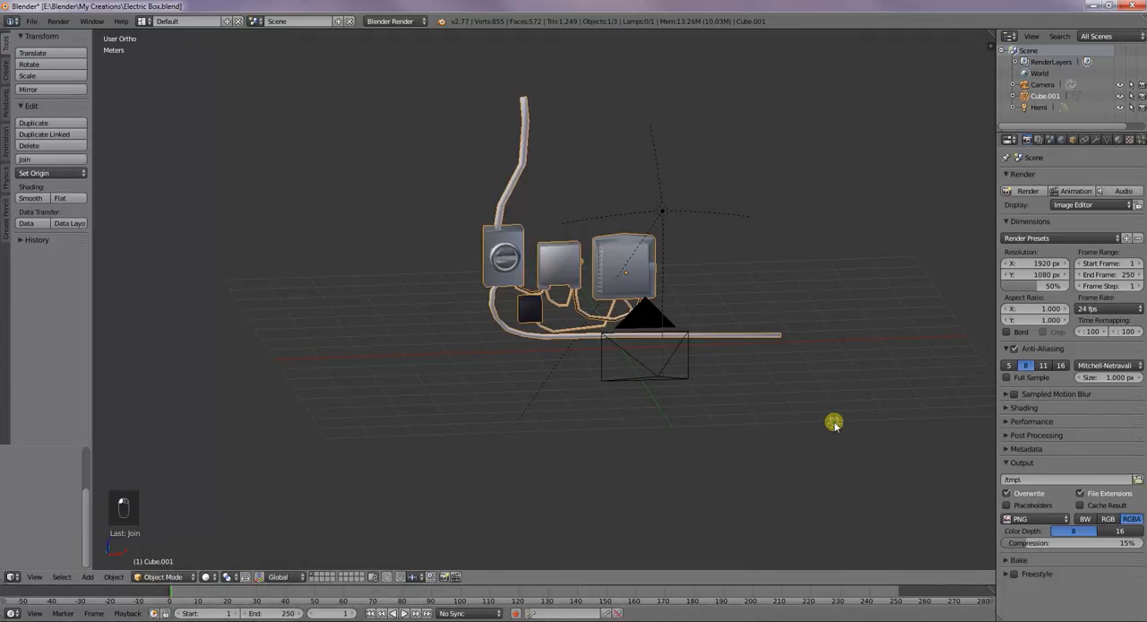
{"action": "left_click", "coordinate": [1099, 140]}
{"action": "left_click", "coordinate": [1088, 177]}
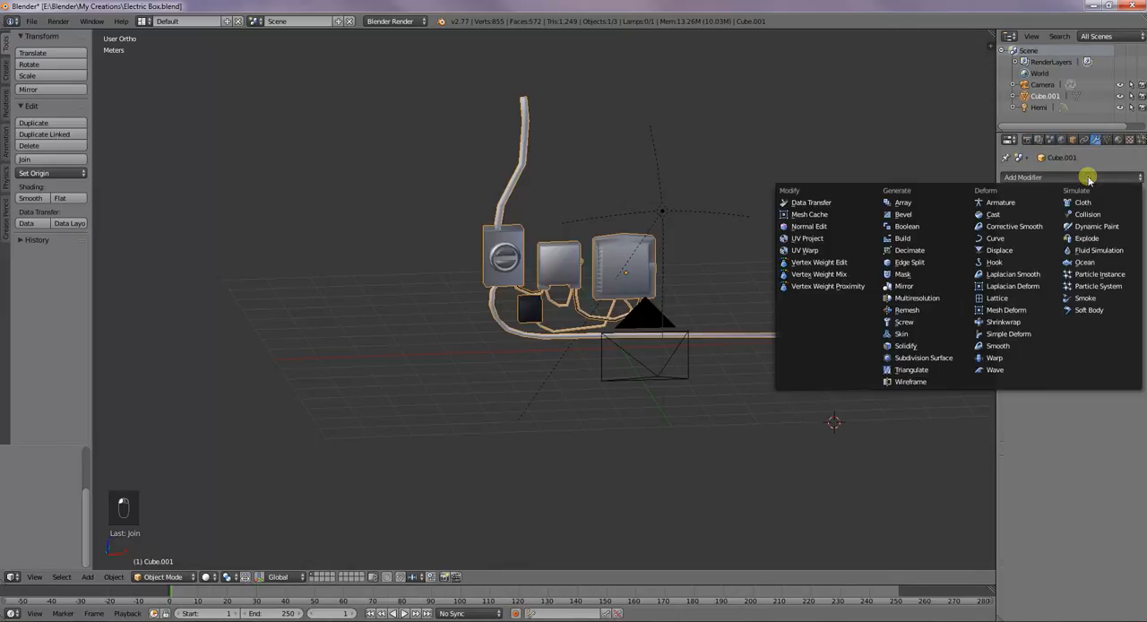
{"action": "left_click", "coordinate": [926, 221]}
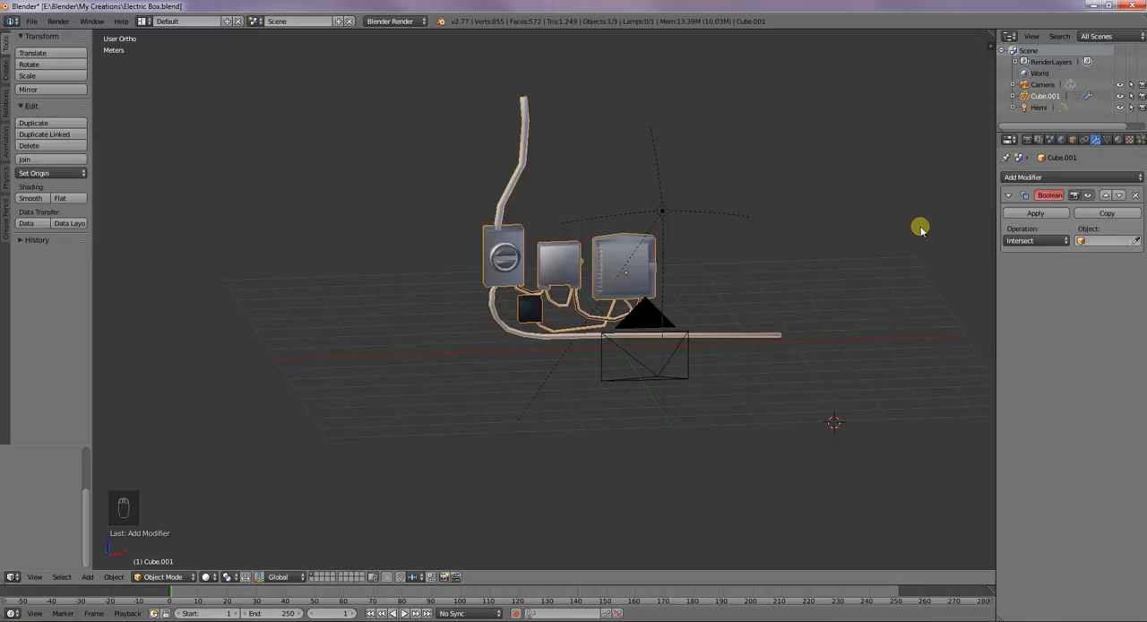
{"action": "left_click", "coordinate": [1090, 180]}
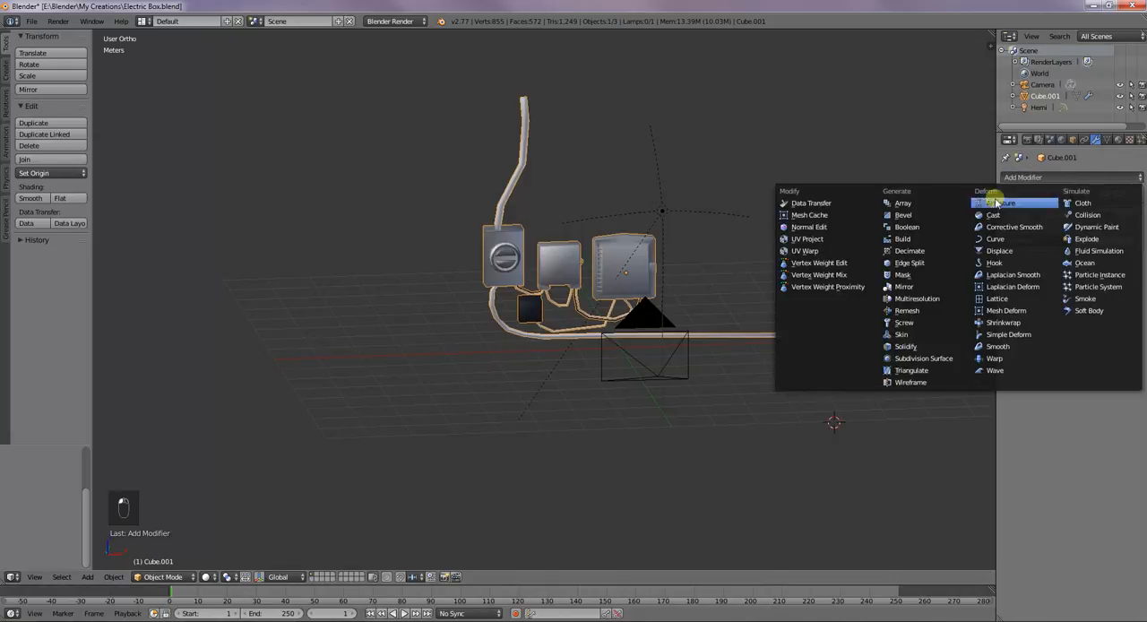
{"action": "left_click", "coordinate": [926, 220]}
{"action": "left_click", "coordinate": [1136, 195]}
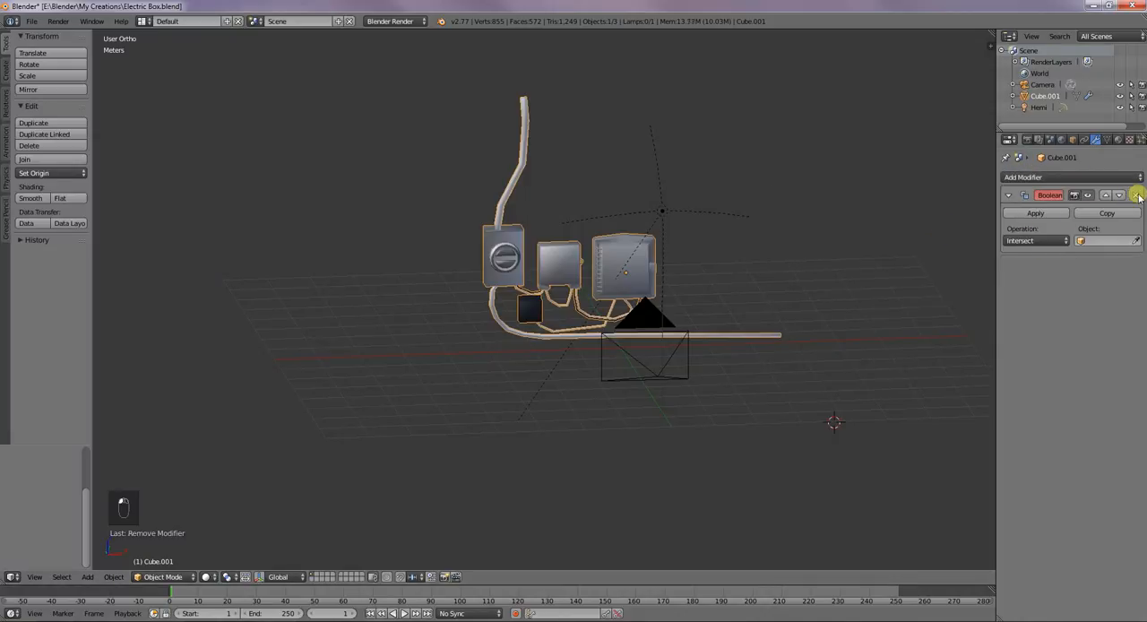
{"action": "left_click", "coordinate": [1135, 195]}
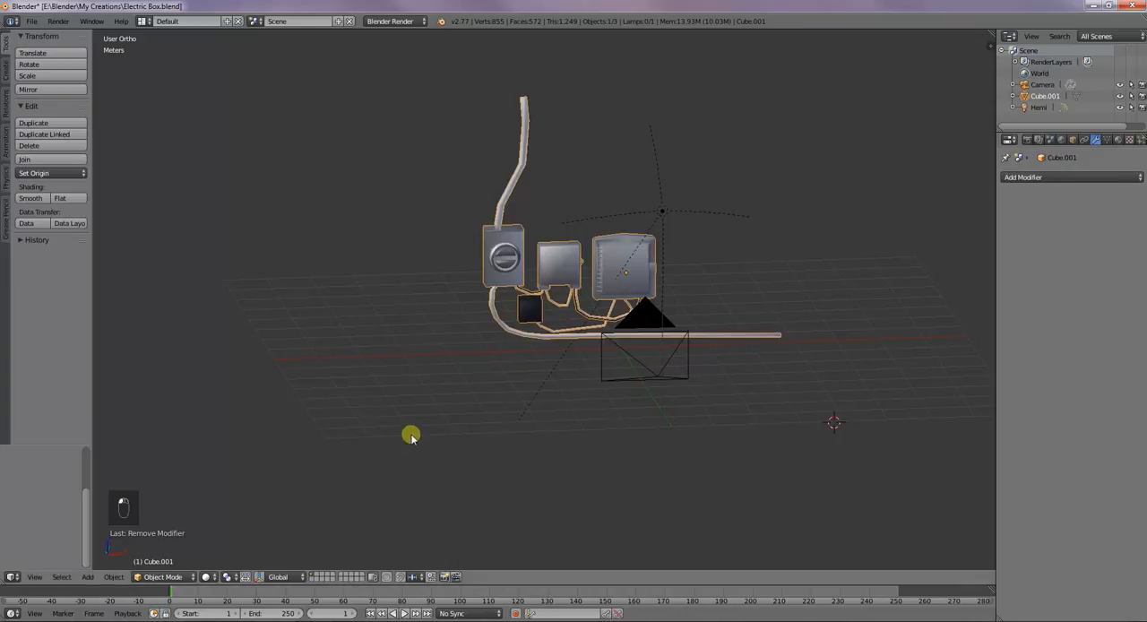
Examine the joined electric box model from behind and from the front, inspecting its mesh in Edit Mode and returning to Object Mode
{"action": "middle_click_drag", "start_coordinate": [753, 338], "coordinate": [422, 326]}
{"action": "scroll", "coordinate": [636, 342], "scroll_direction": "up", "scroll_amount": 2}
{"action": "scroll", "coordinate": [770, 247], "scroll_direction": "up", "scroll_amount": 3}
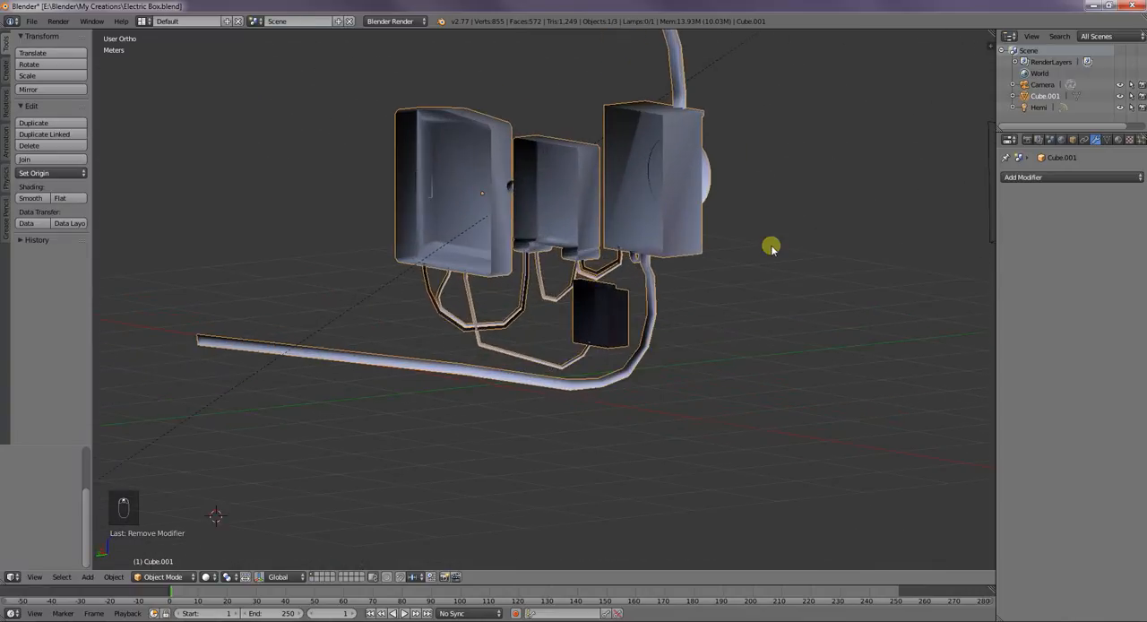
{"action": "middle_click_drag", "start_coordinate": [771, 249], "coordinate": [801, 315]}
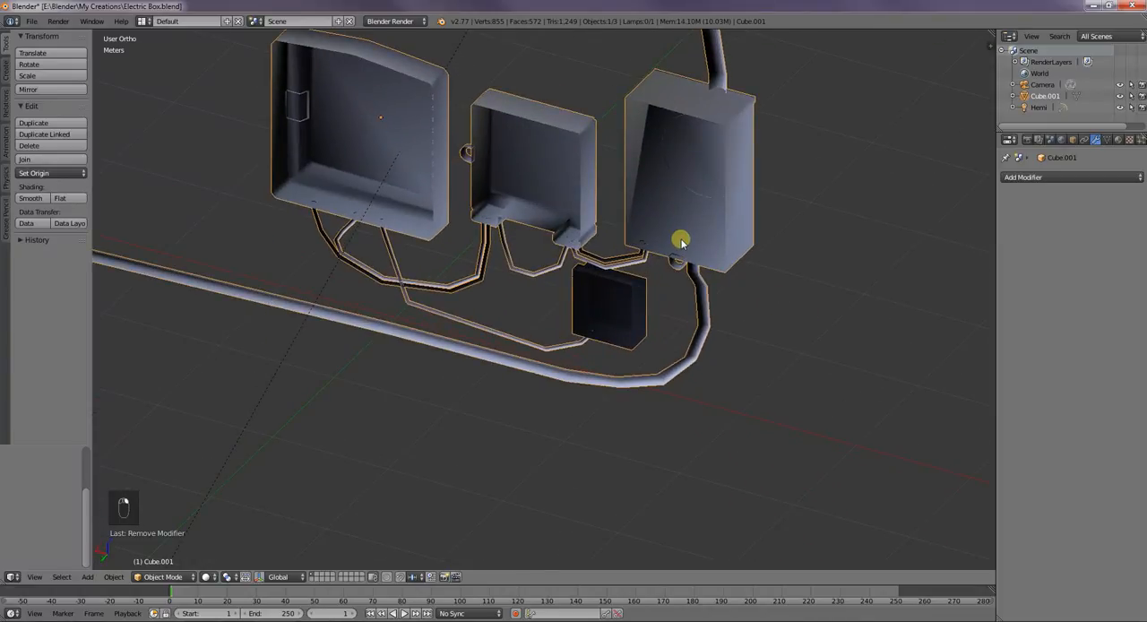
{"action": "key", "text": "Tab"}
{"action": "middle_click_drag", "start_coordinate": [722, 248], "coordinate": [517, 221]}
{"action": "scroll", "coordinate": [516, 221], "scroll_direction": "down", "scroll_amount": 5}
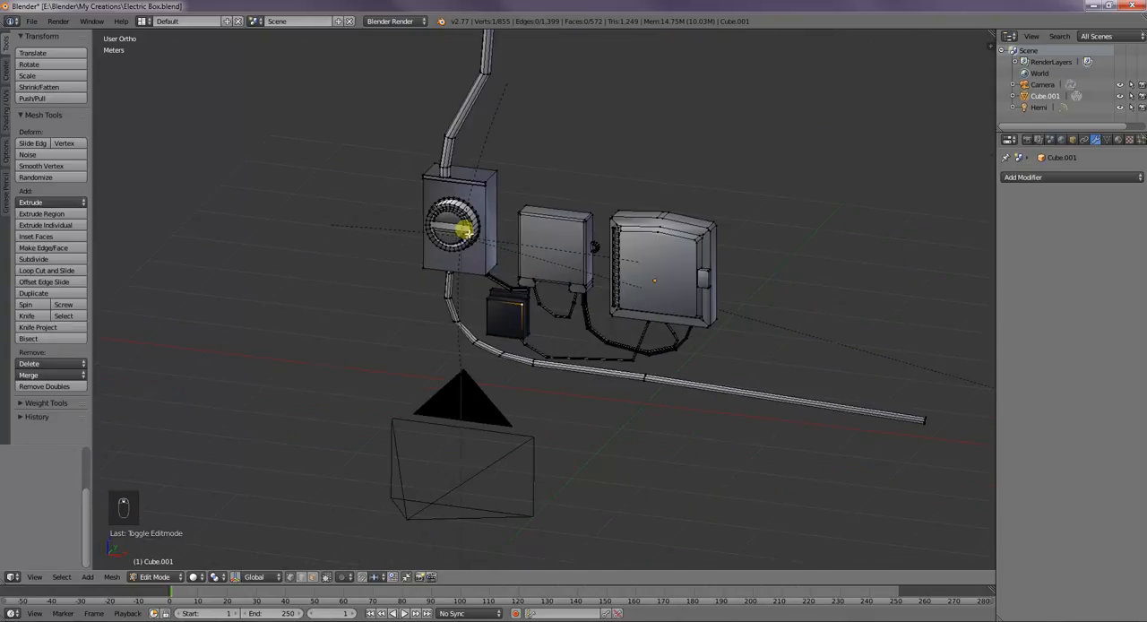
{"action": "key", "text": "Tab"}
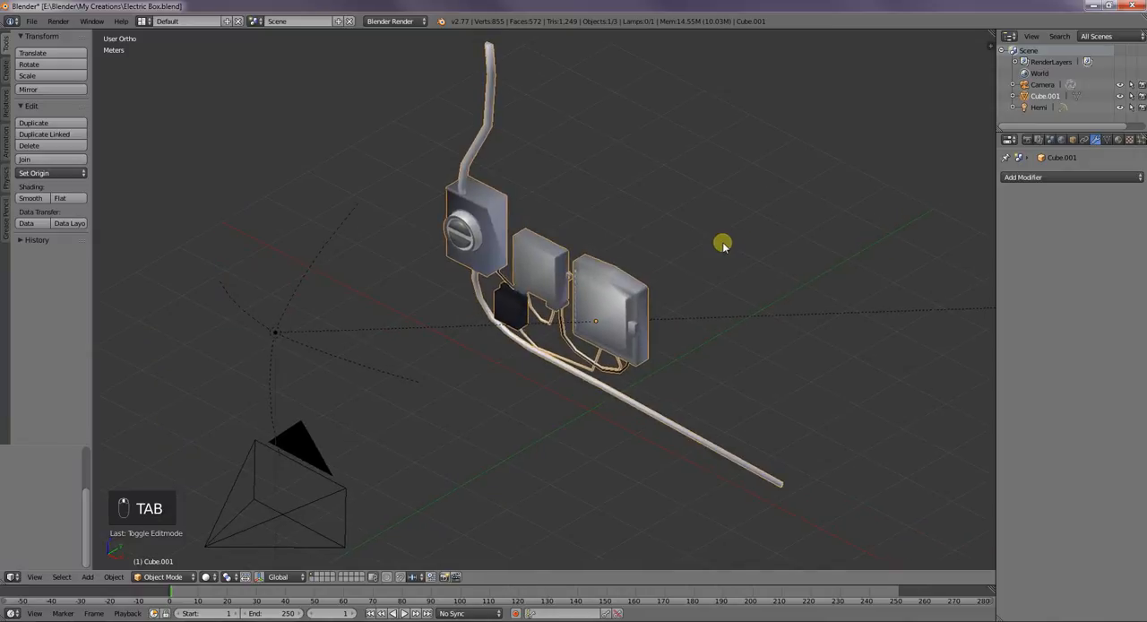